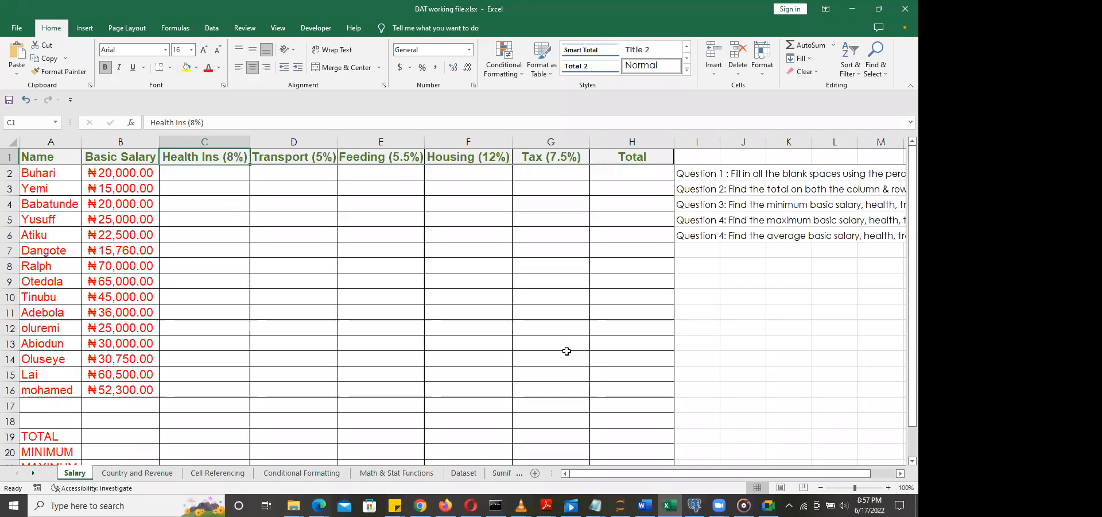
Step: Calculate the first employee's 8% health insurance in C2 with the formula =B2*8%
left_click_drag(901, 287, 901, 188)
mouse_move(901, 172)
left_mouse_down()
mouse_move(901, 218)
mouse_move(902, 158)
left_mouse_up()
left_click(198, 174)
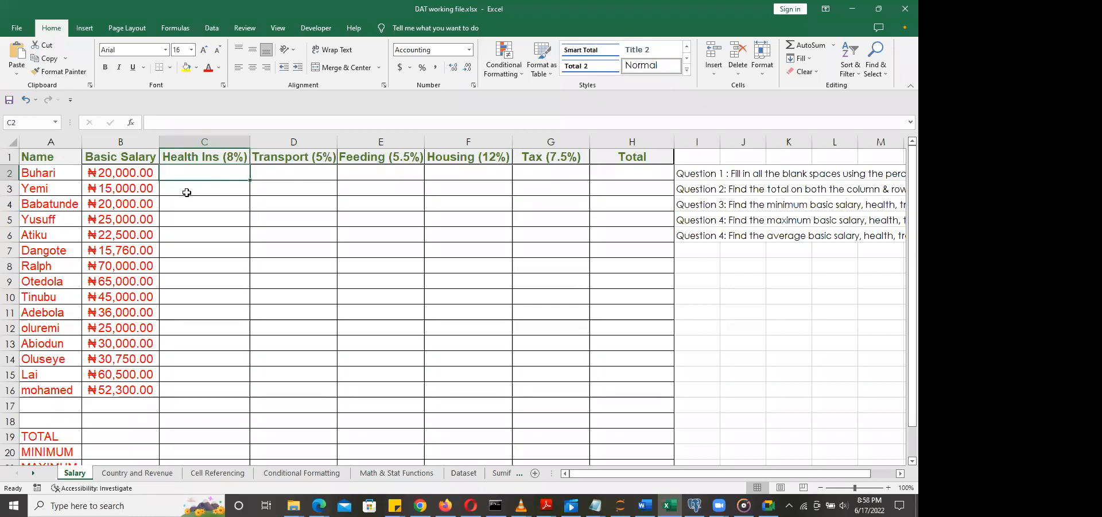
type("=")
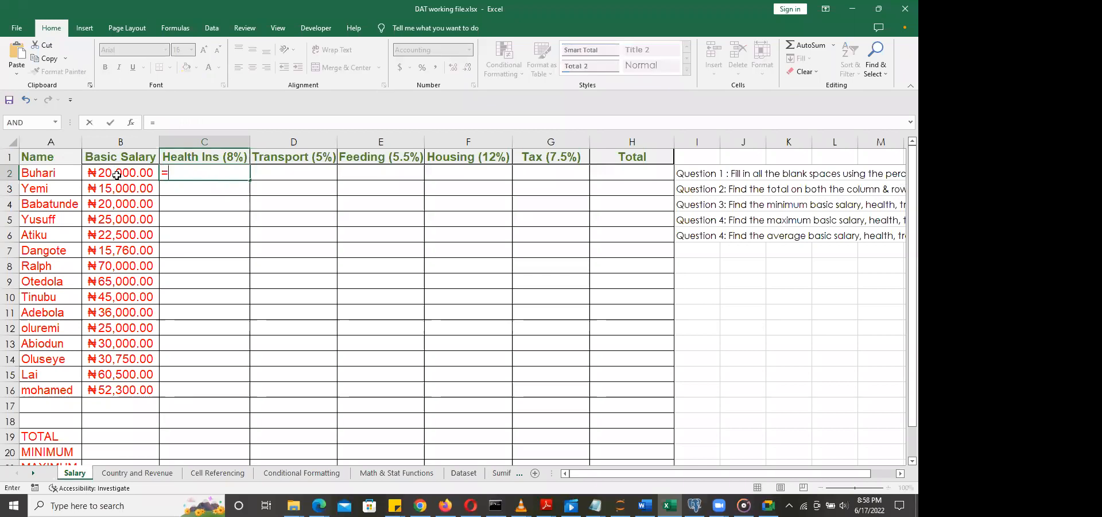
left_click(117, 175)
type("*8%")
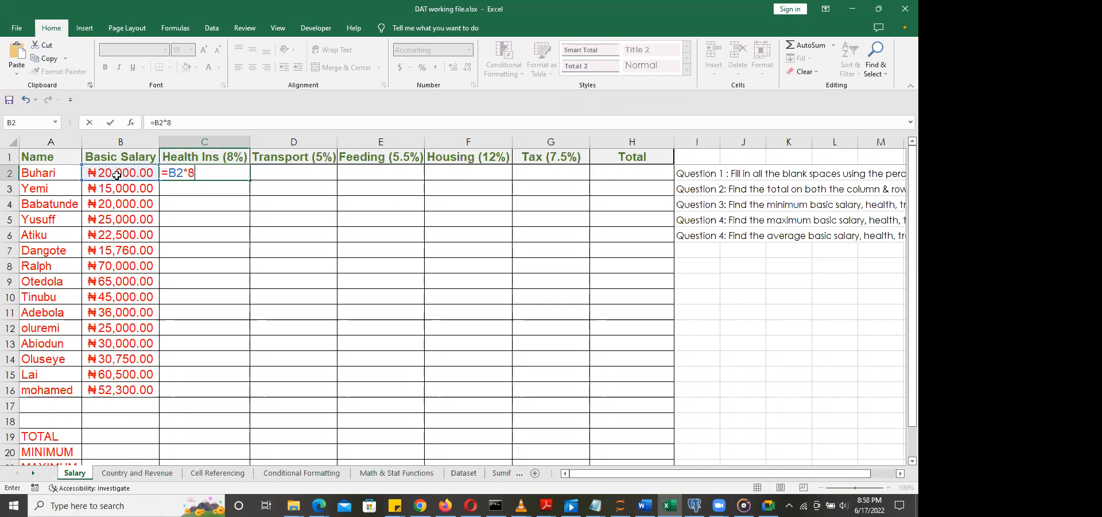
key("Return")
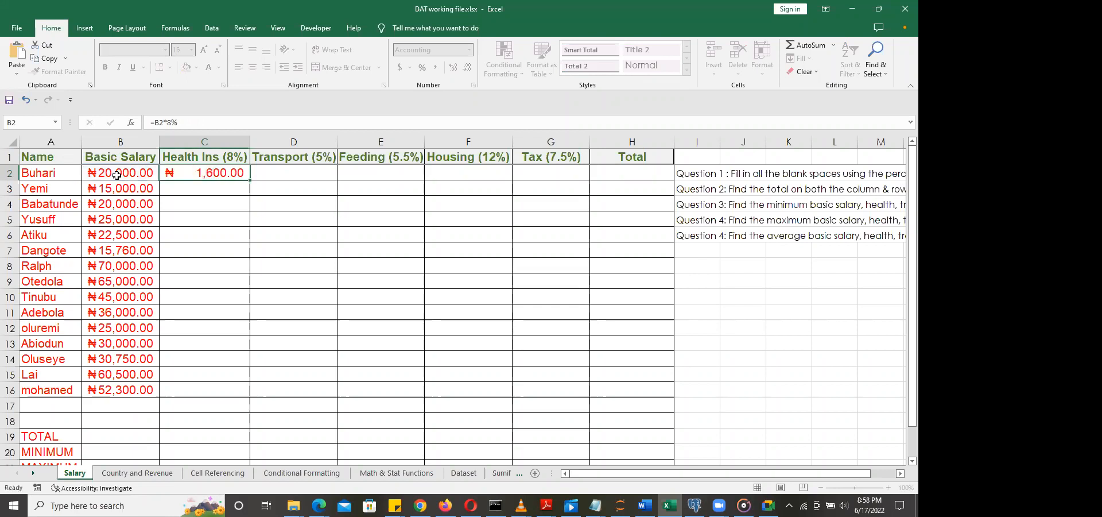
Step: Calculate the first employee's 5% transport amount in D2 with the formula =B2*5%
left_click(281, 173)
type("=")
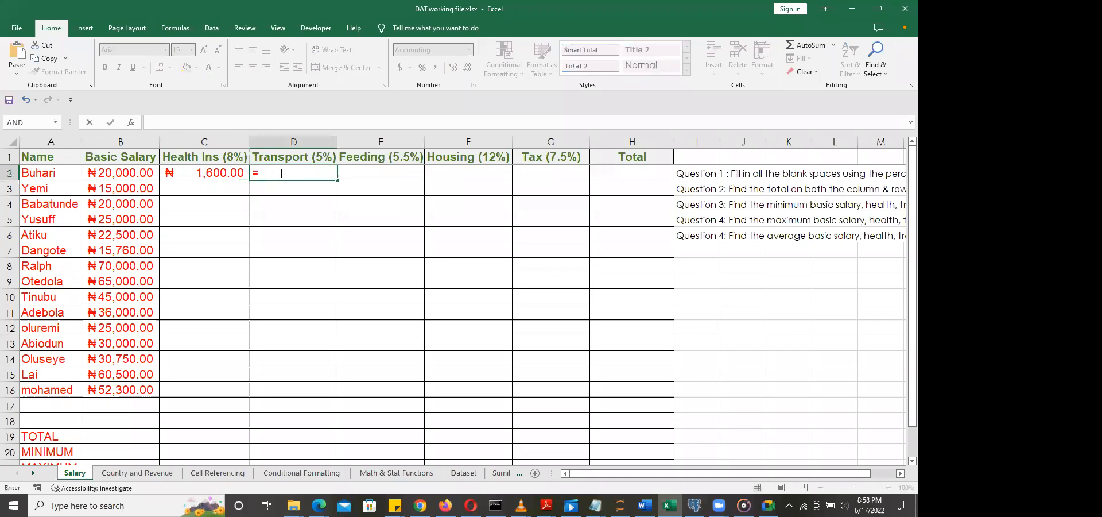
left_click(139, 172)
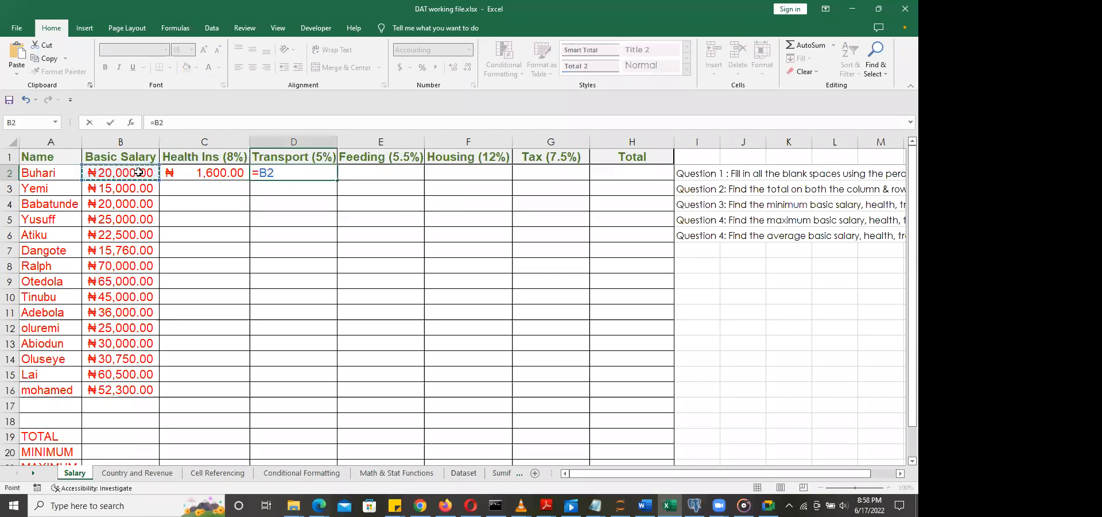
type("*5%")
key("Return")
Step: Calculate the first employee's 5.5% feeding amount in E2 with the formula =B2*5.5%
left_click(356, 172)
type("=")
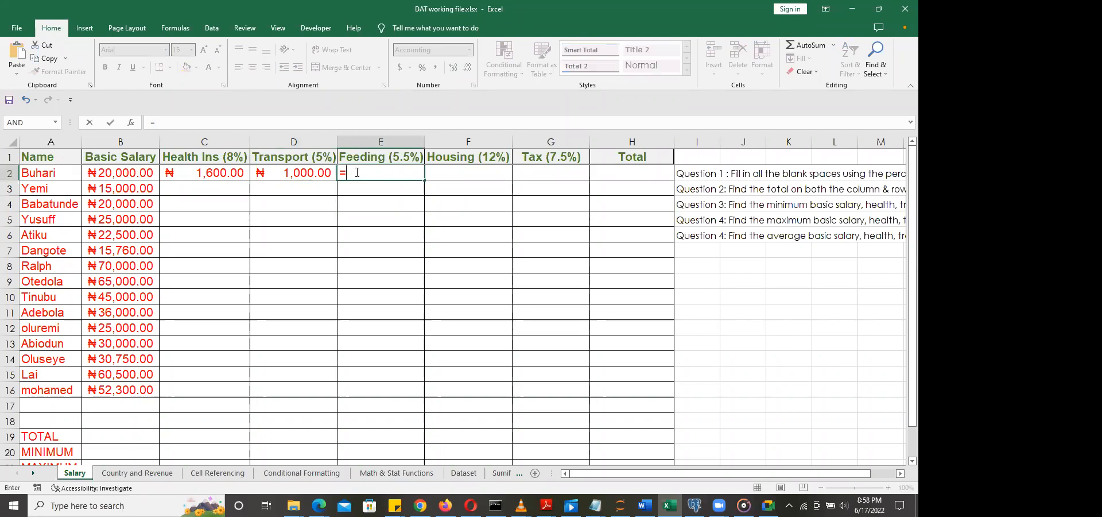
type("B2")
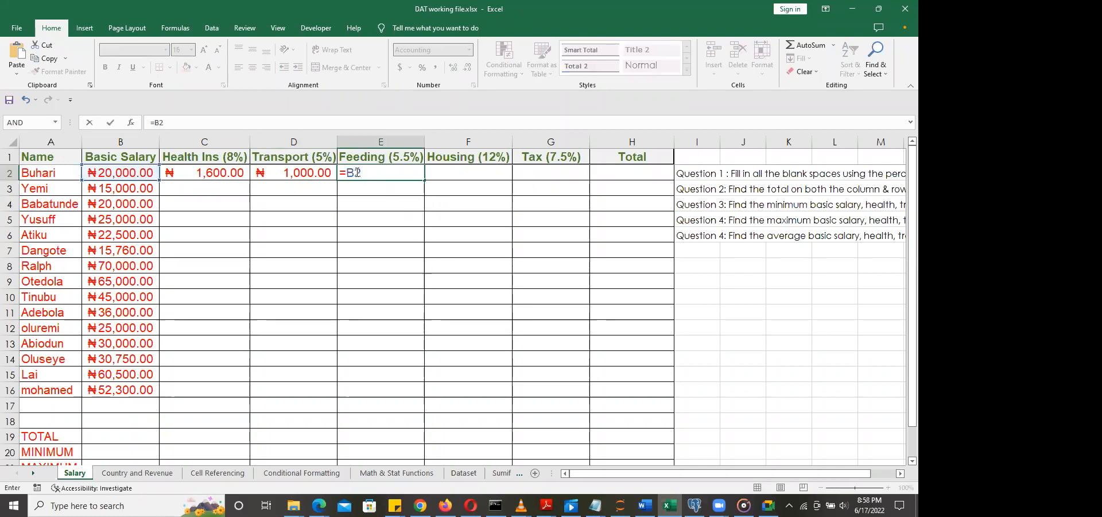
type("*5.5%")
key("Return")
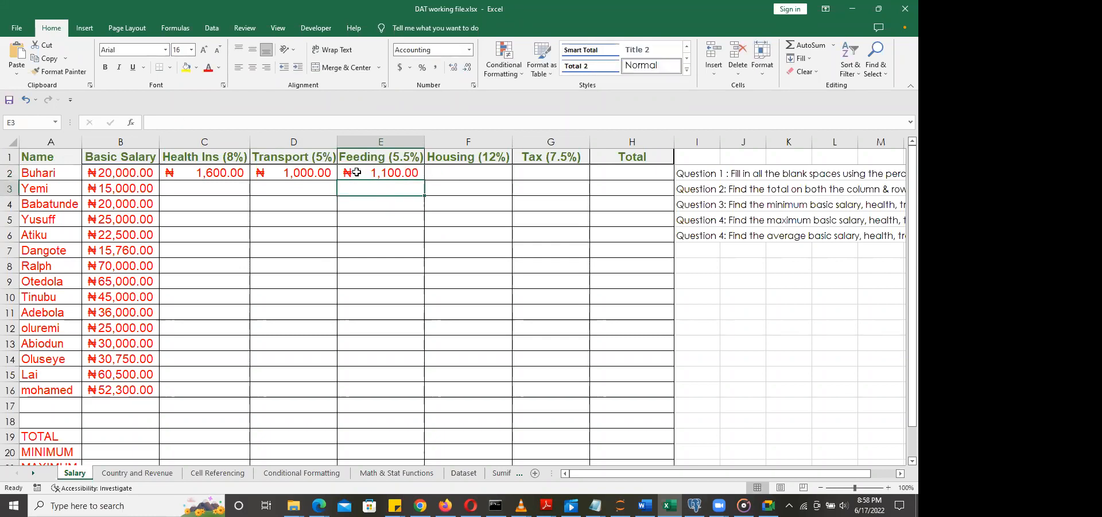
Step: Review the health insurance formula in C2 and calculate the 12% housing amount in F2 with =B2*12%
left_click(466, 173)
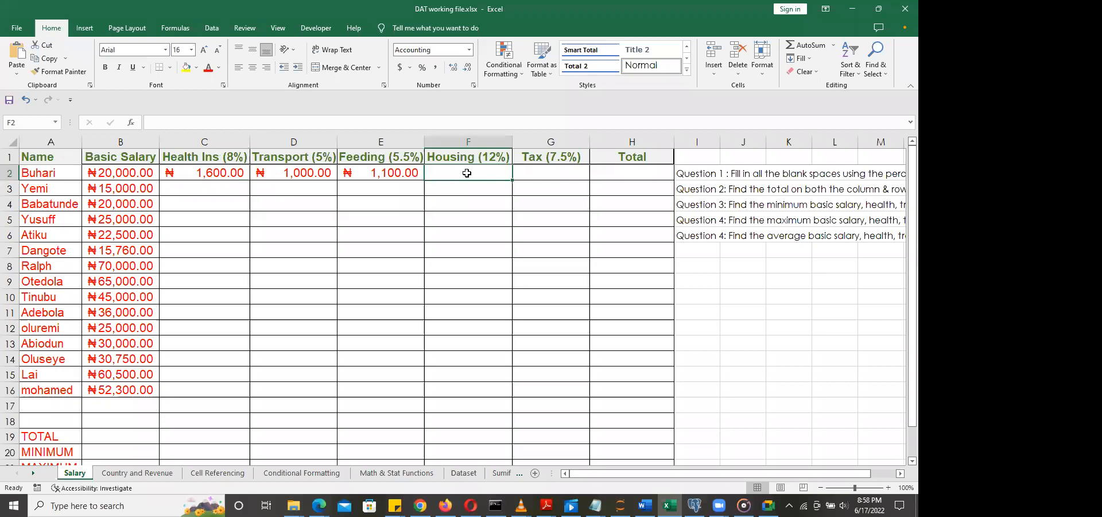
left_click(221, 173)
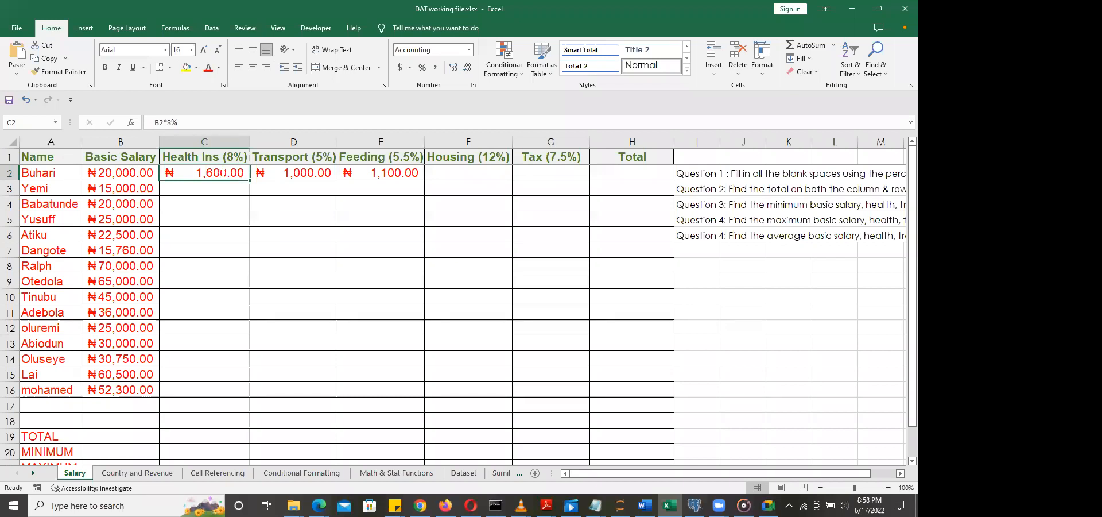
double_click(223, 174)
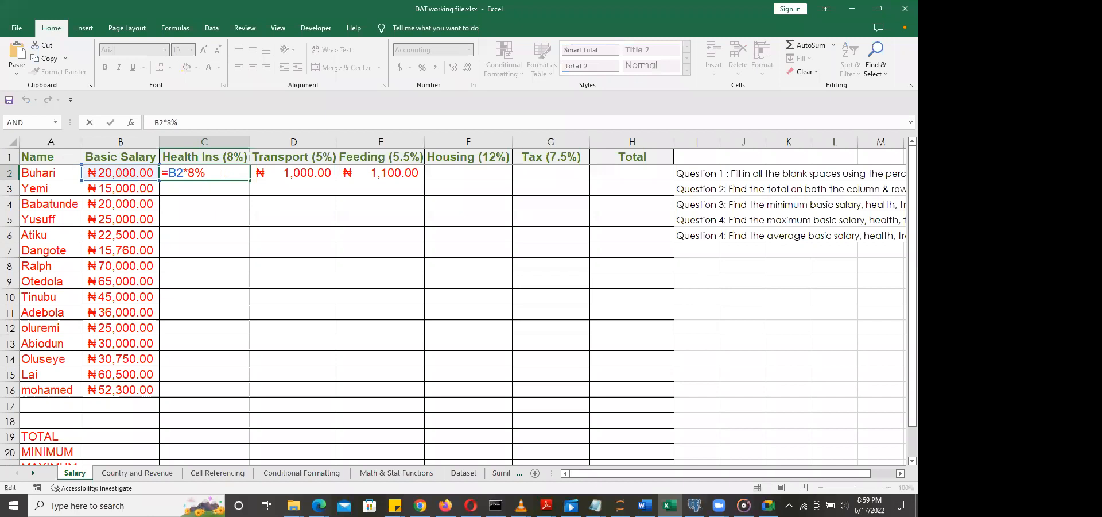
left_click(461, 172)
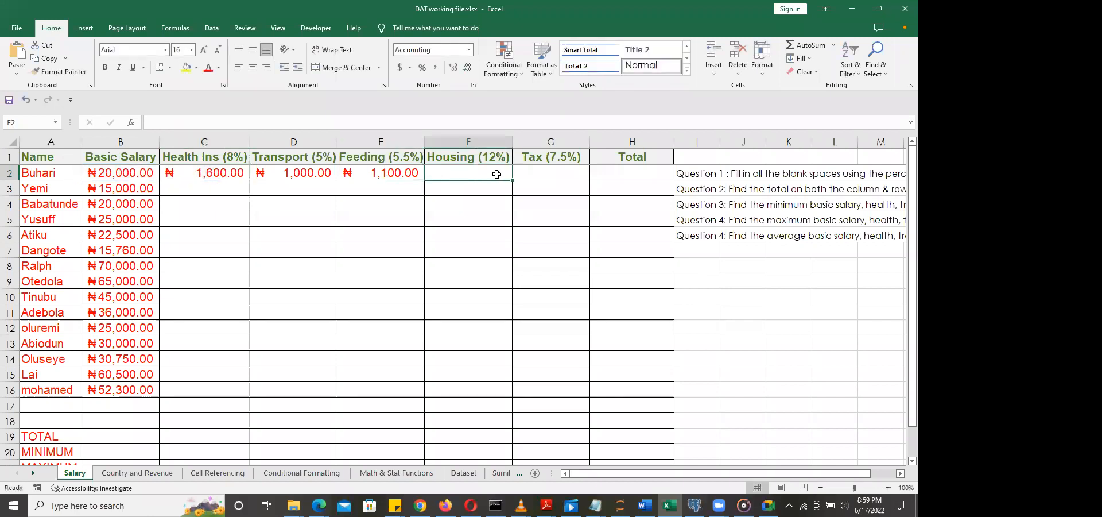
type("=B2*12")
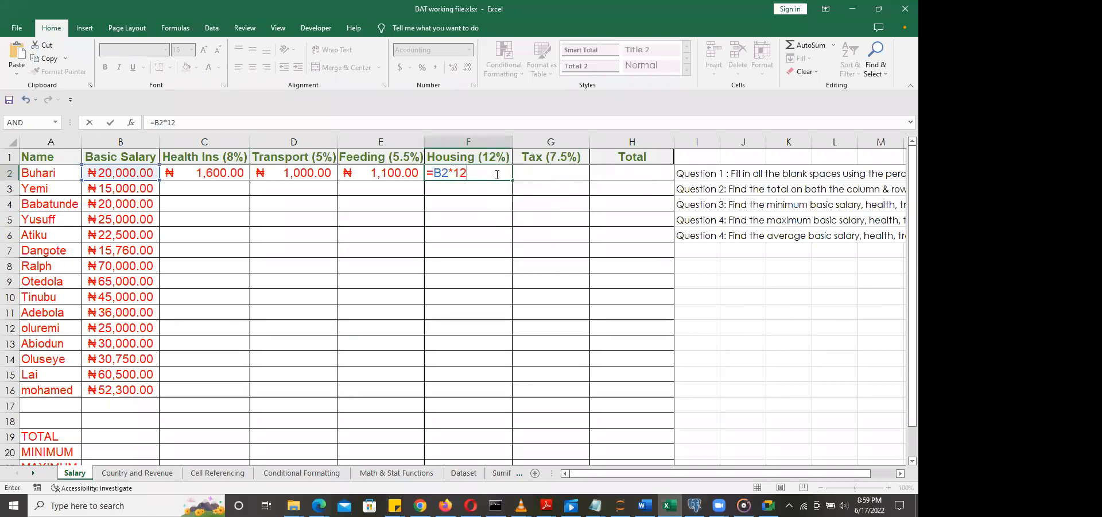
type("%")
key("Return")
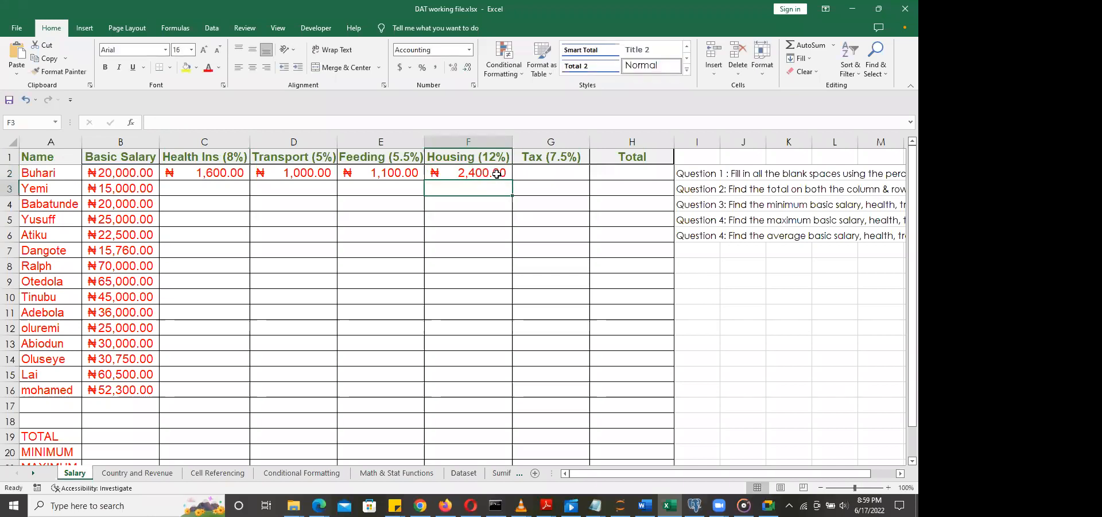
Step: Calculate the first employee's 7.5% tax in G2 with the formula =B2*7.5%
left_click(530, 170)
type("=")
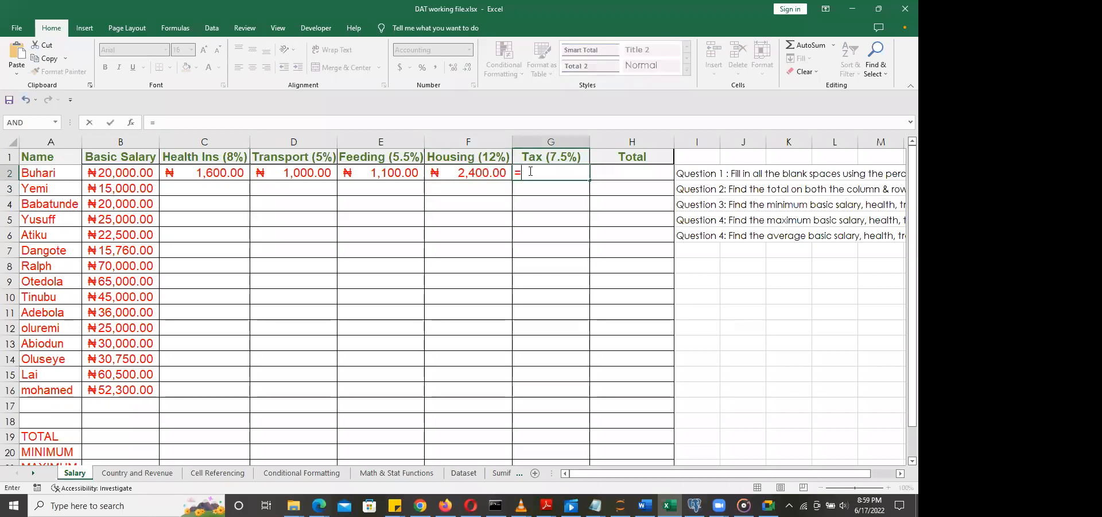
type("B2")
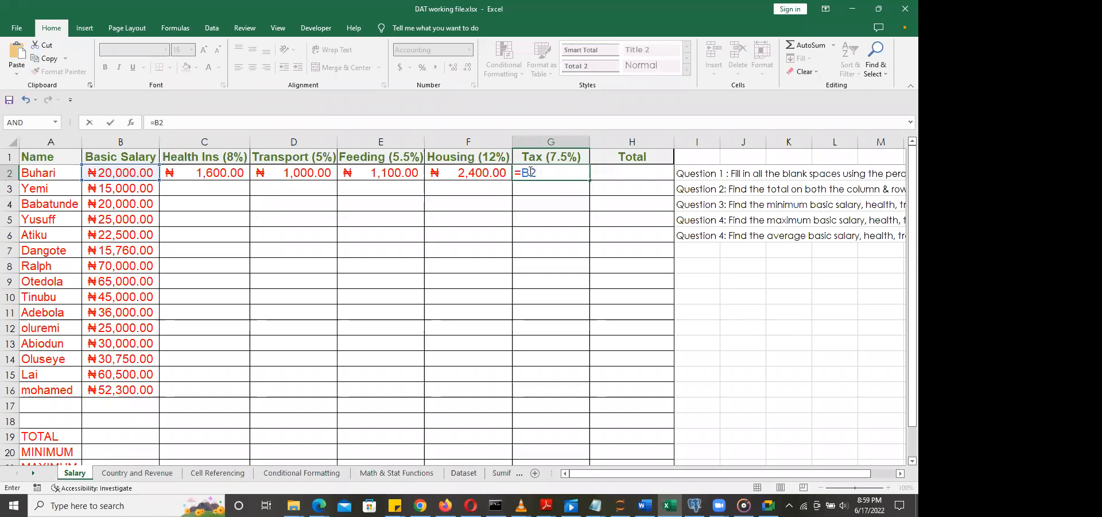
type("*7.5%")
key("Return")
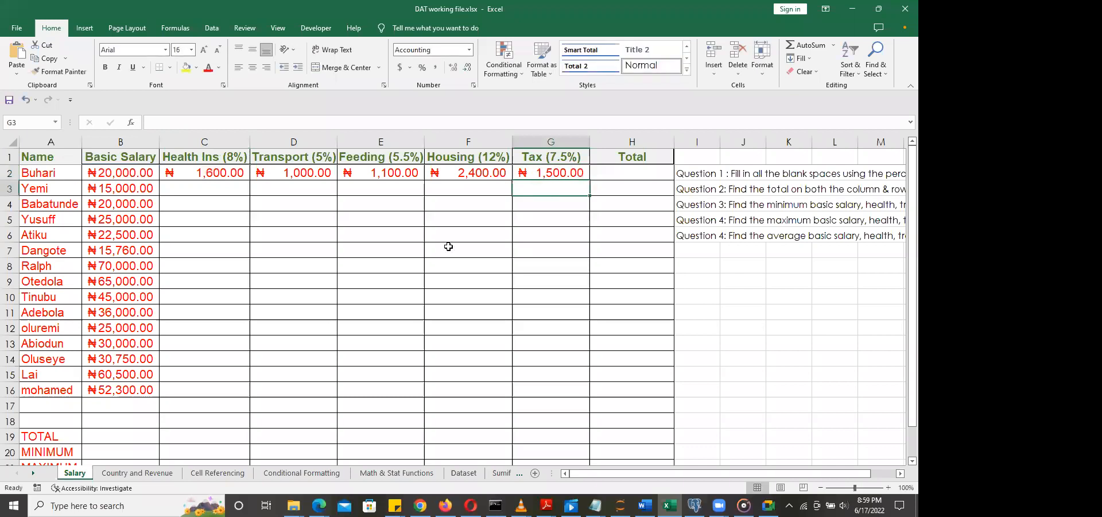
left_click(220, 173)
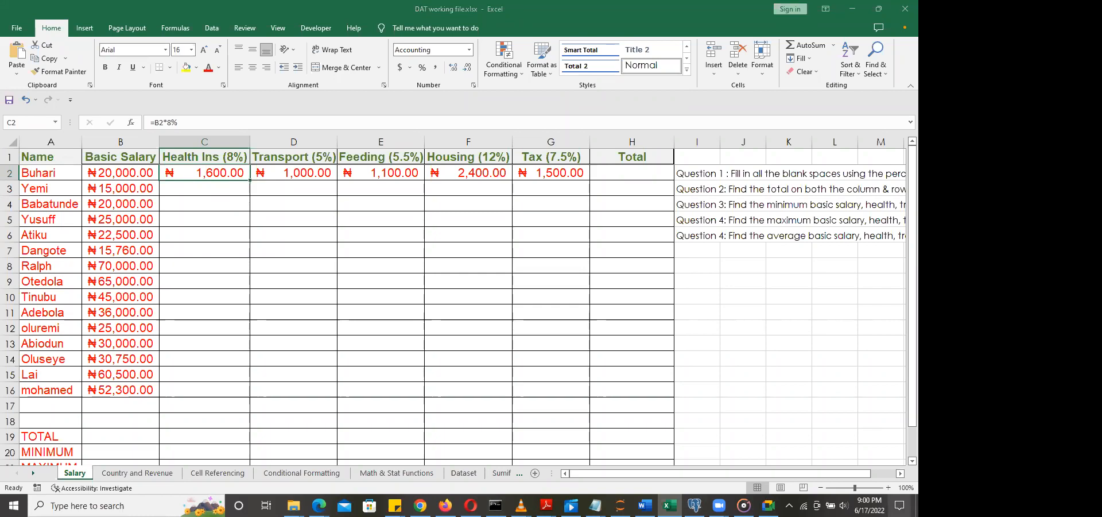
left_click(900, 506)
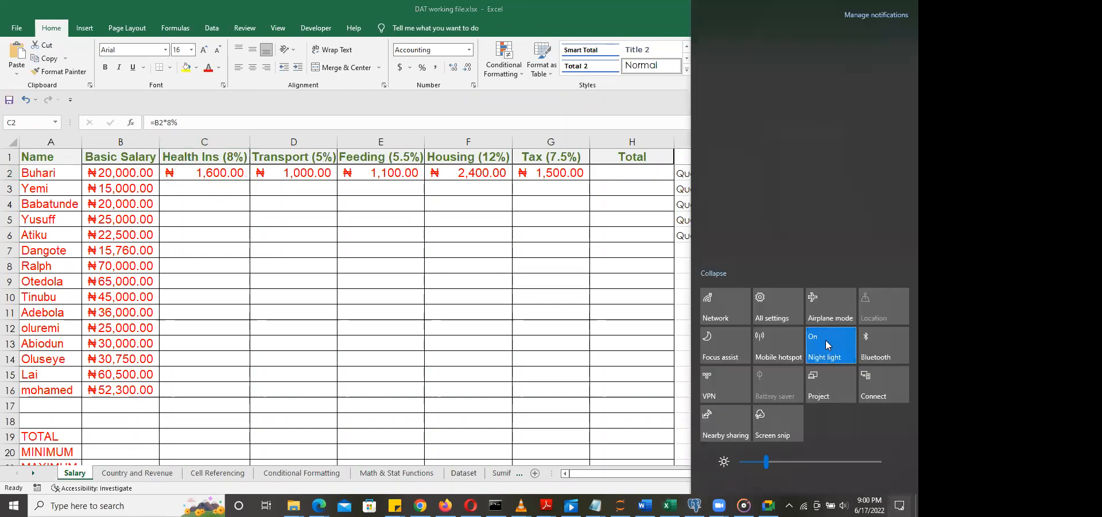
left_click(388, 230)
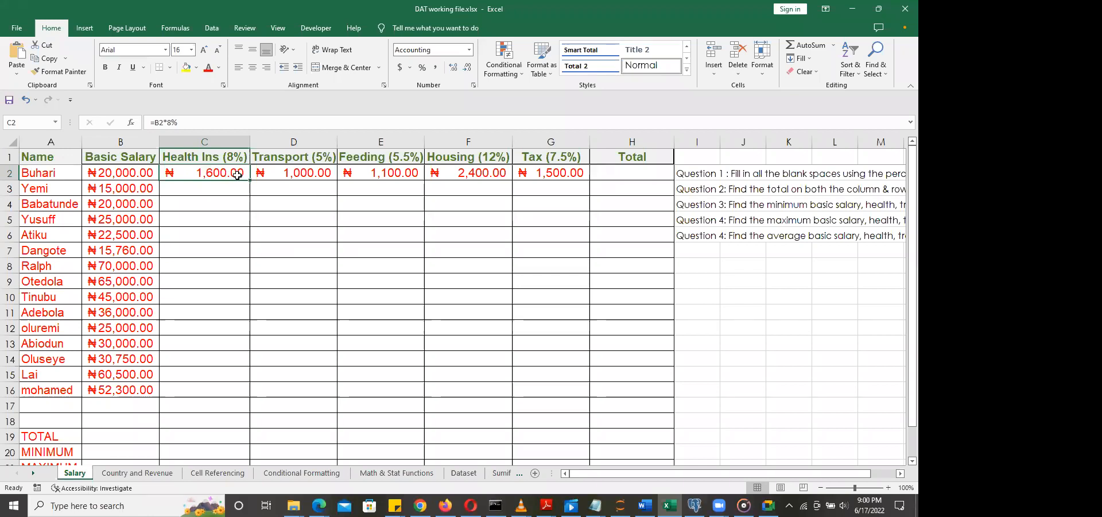
Step: Replace the B2 reference in the C2 health insurance formula with the typed salary, making it =20000*8%
double_click(210, 172)
left_click_drag(160, 172, 183, 172)
left_click(183, 172)
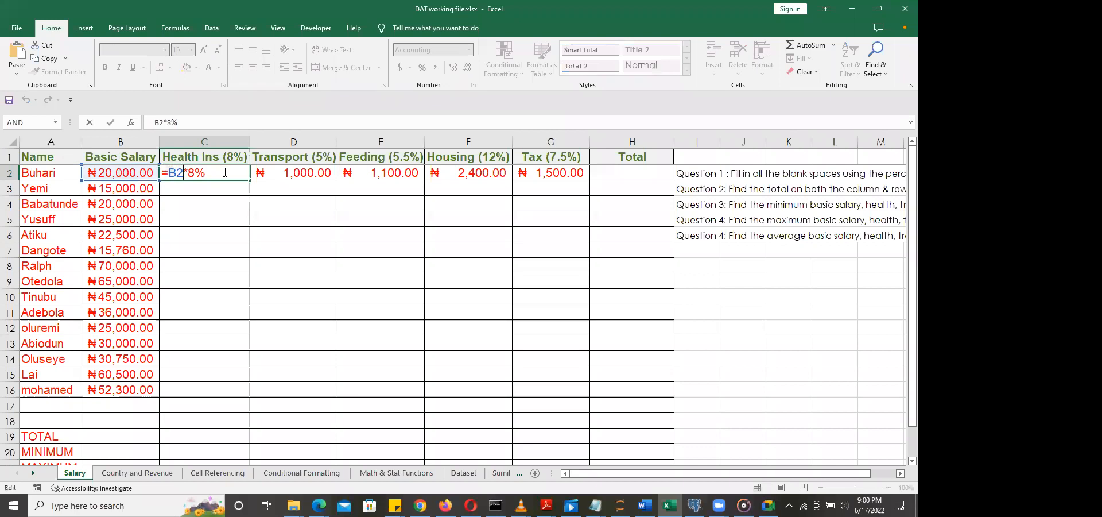
key("BackSpace")
key("BackSpace")
type("20000")
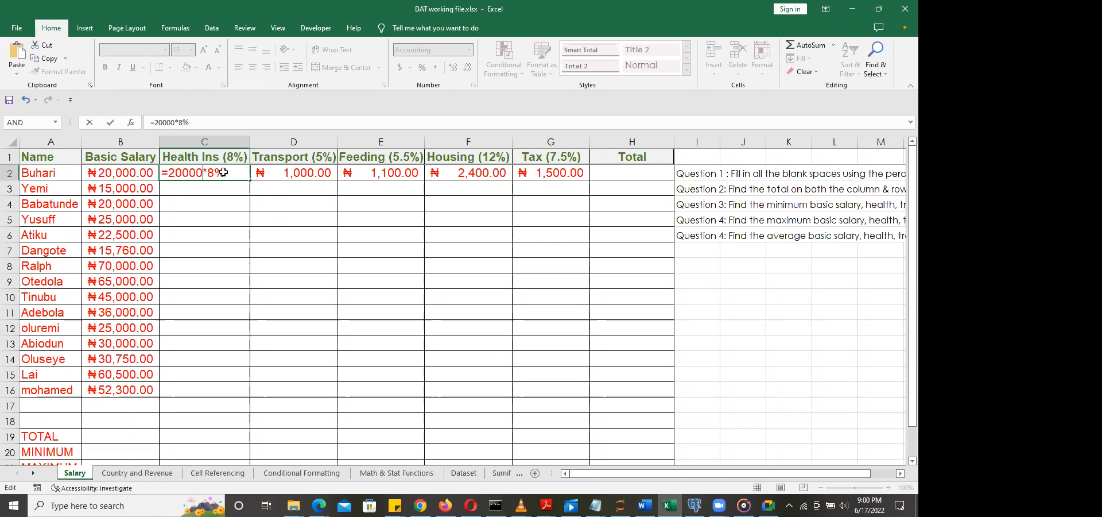
key("Return")
left_click(223, 172)
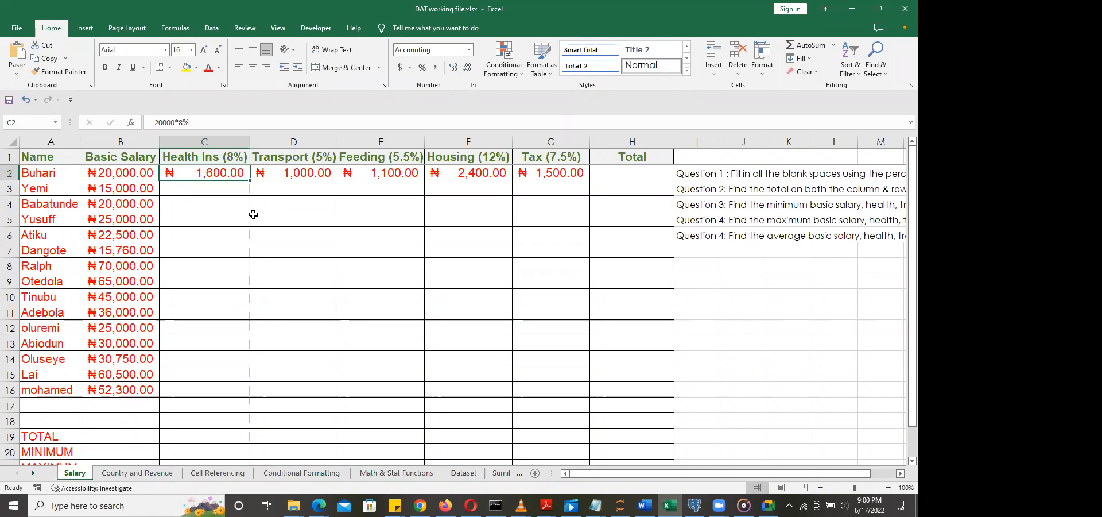
Step: Replace the B2 reference in the D2 transport formula with the typed salary, making it =20000*5%
left_click(124, 173)
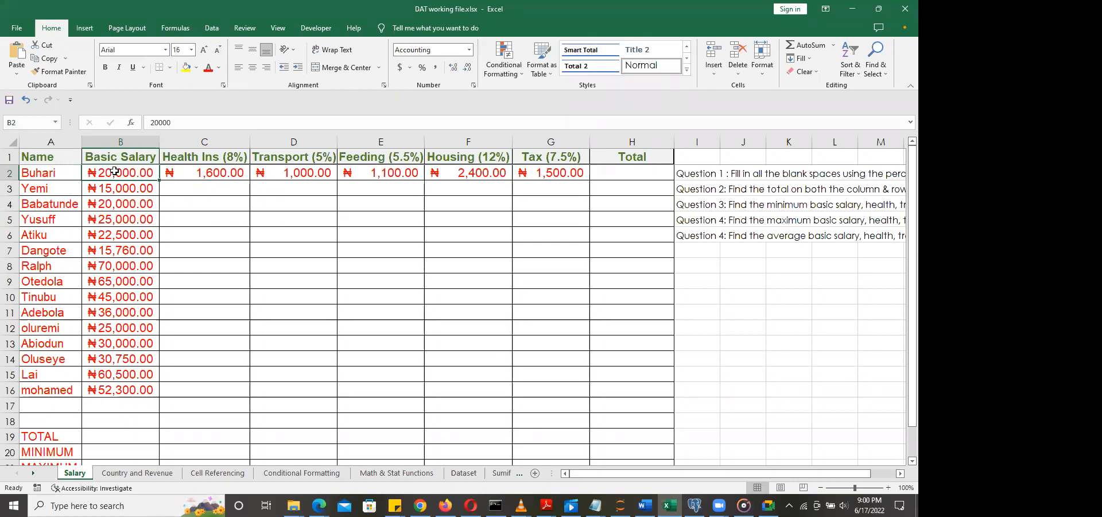
double_click(297, 173)
double_click(275, 171)
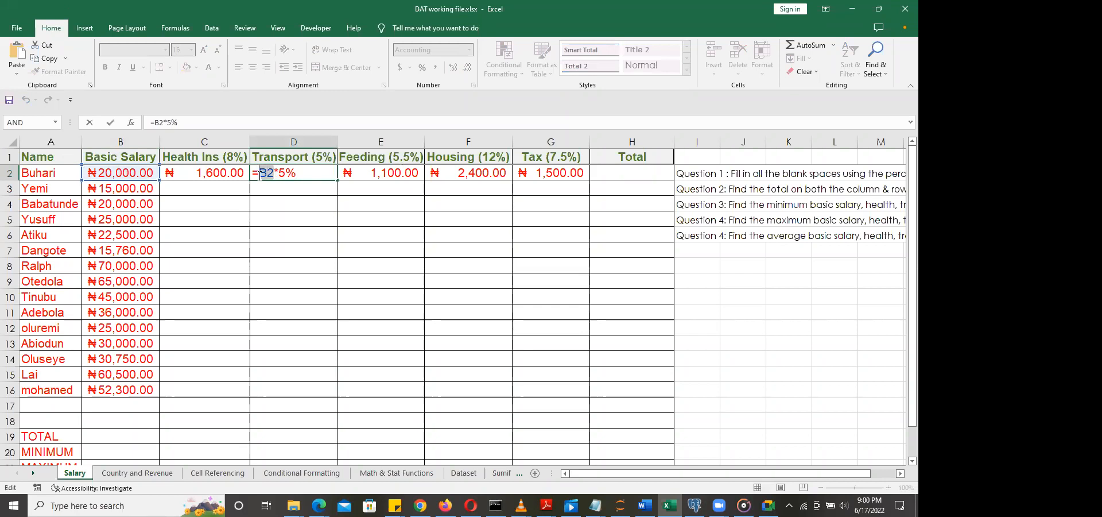
type("20000")
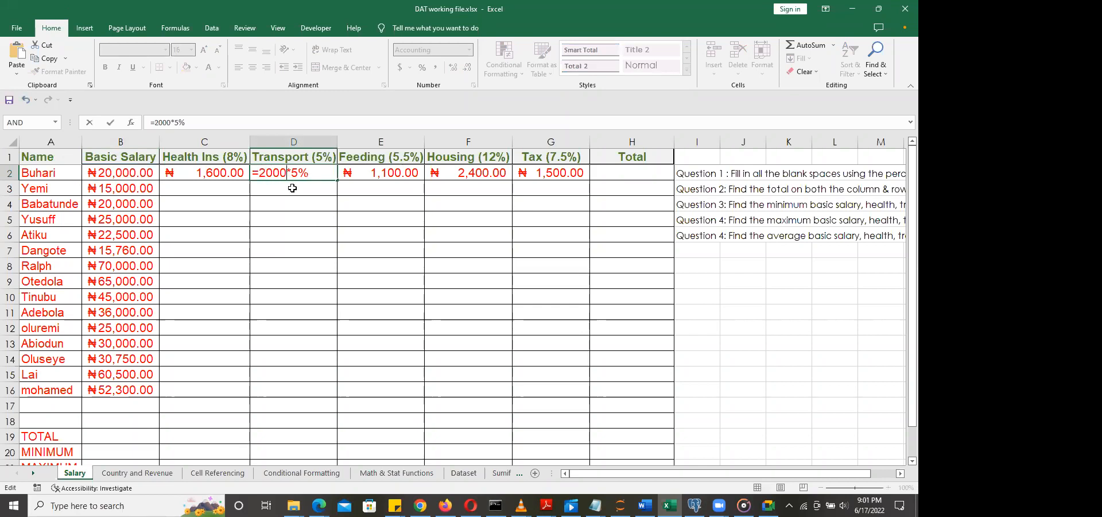
key("Return")
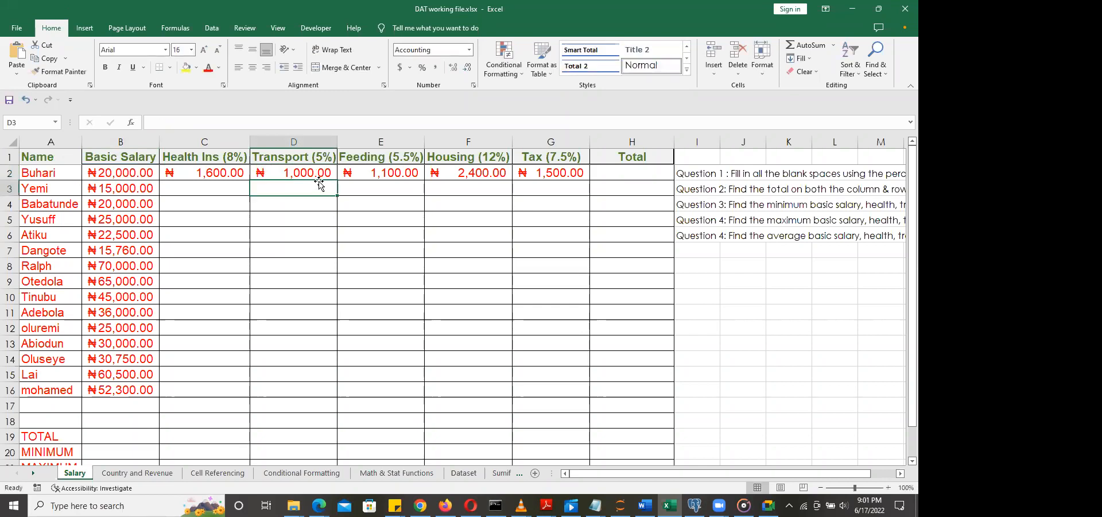
Step: Replace the B2 reference in the E2 feeding formula with the typed salary, making it =20000*5.5%
double_click(364, 174)
left_click_drag(363, 174, 347, 173)
type("20000*5.5%")
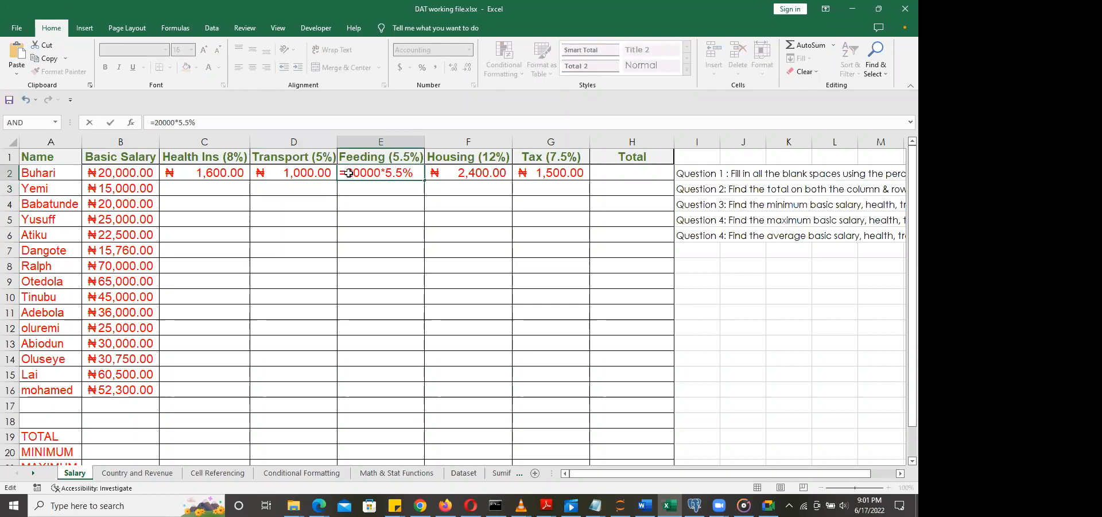
key("Return")
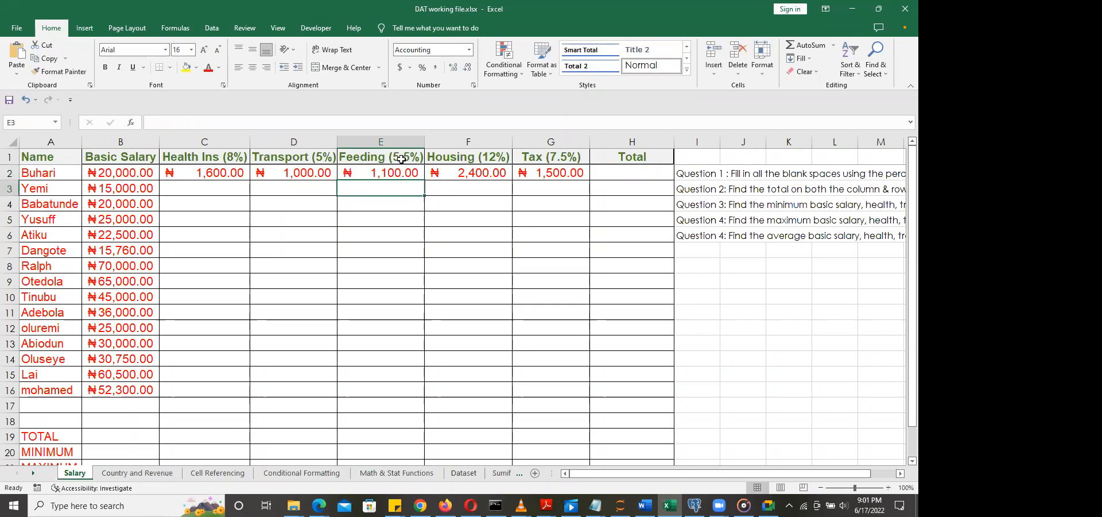
Step: Replace the B2 reference in the F2 housing formula with the typed salary, making it =20000*12%
double_click(466, 172)
left_click_drag(446, 172, 434, 173)
type("2,400.00")
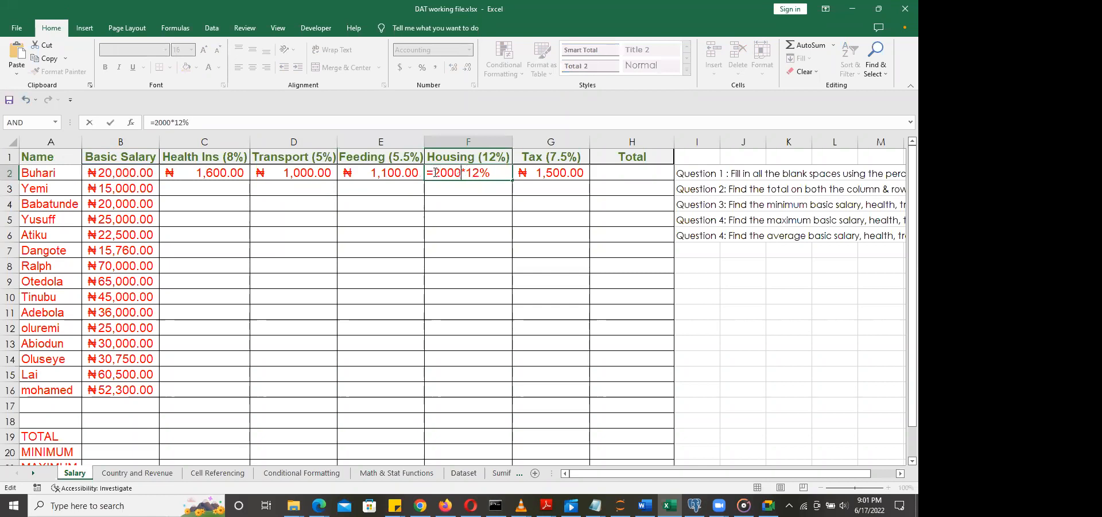
key("Return")
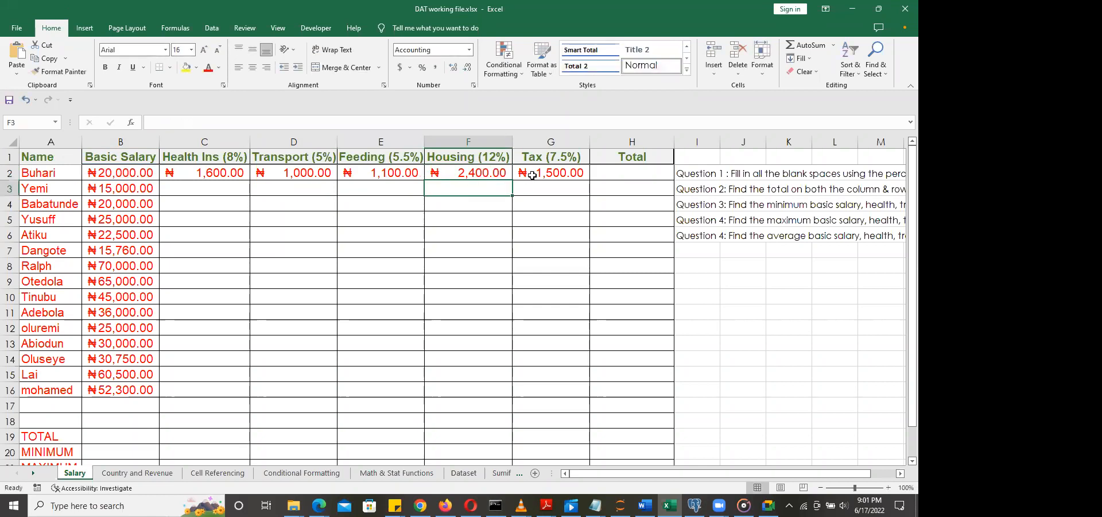
Step: Replace the B2 reference in the G2 tax formula with the typed salary, making it =20000*7.5%, and select C2
double_click(534, 173)
left_click_drag(536, 173, 523, 173)
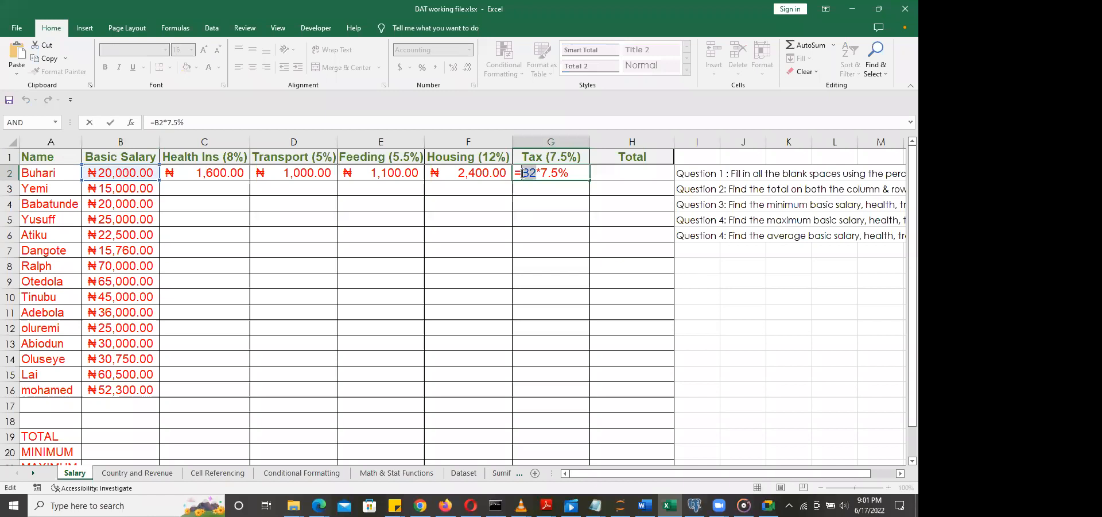
type("20000")
key("Return")
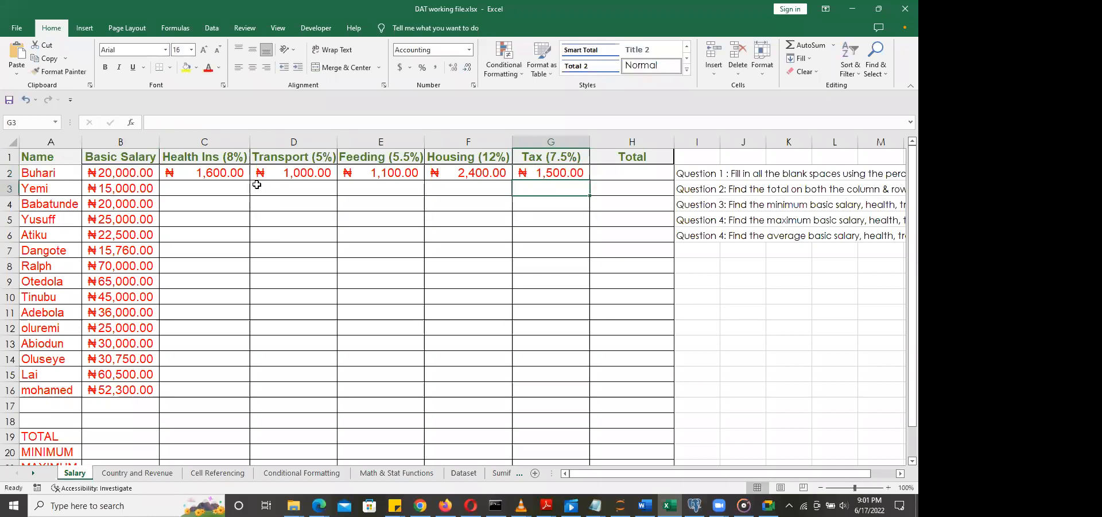
left_click(213, 171)
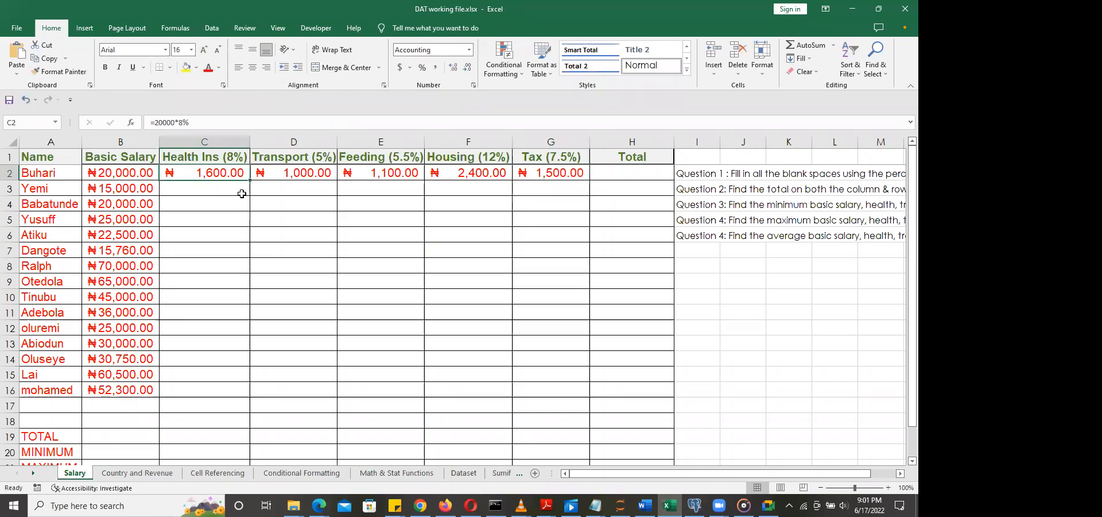
Step: Set the basic salary in B2 to 40000 to test the typed-salary formulas in row 2
double_click(132, 171)
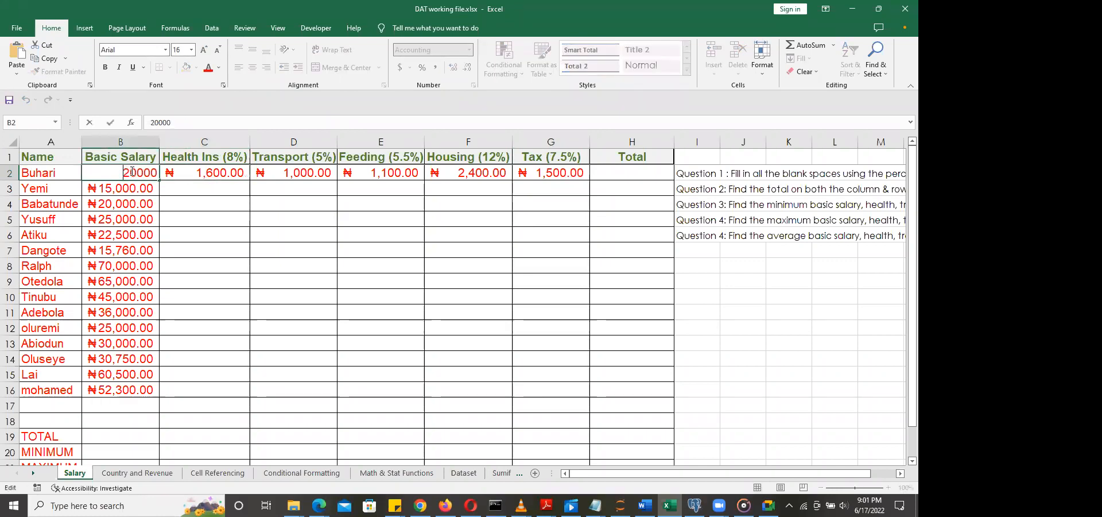
left_click_drag(132, 171, 126, 172)
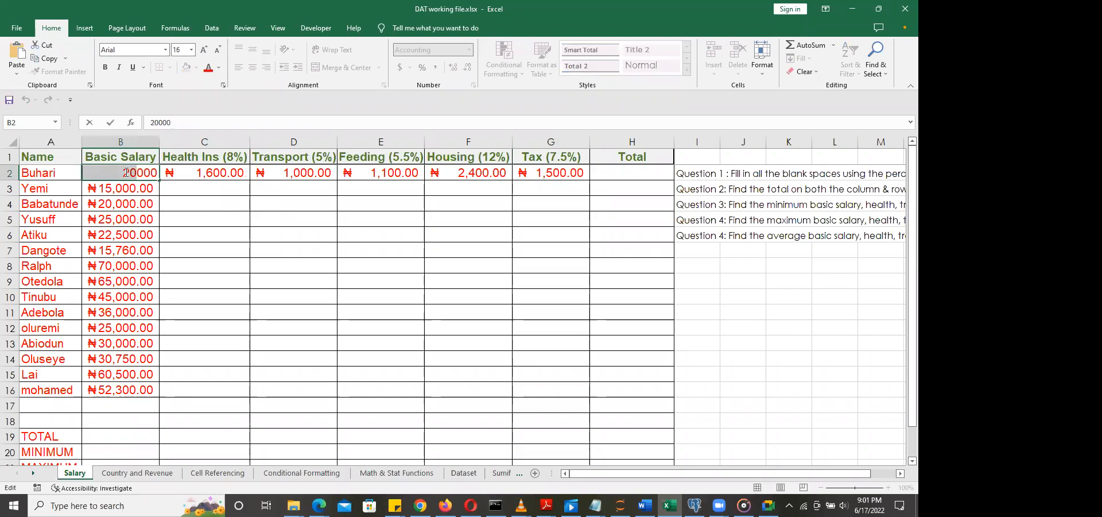
type("4")
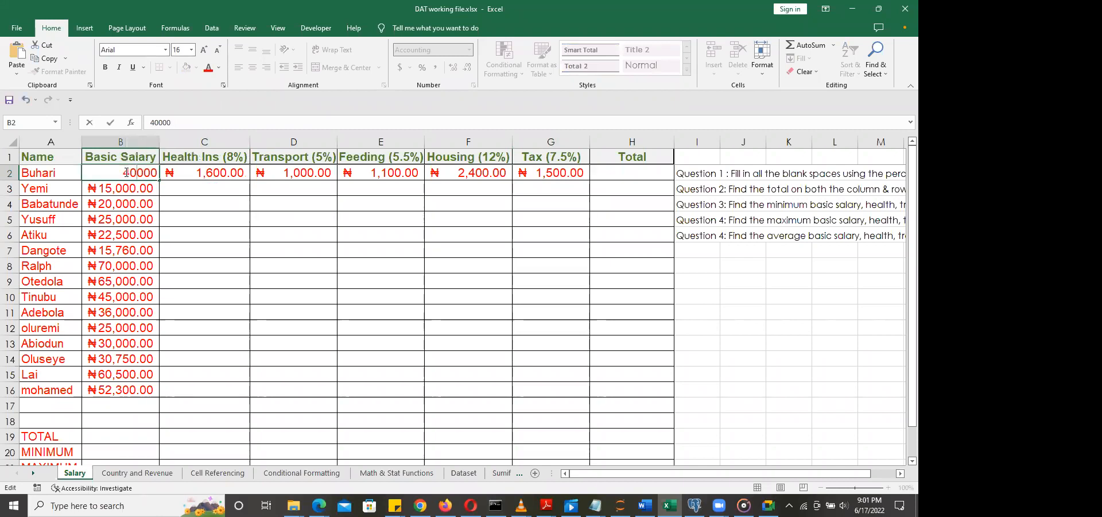
key("Return")
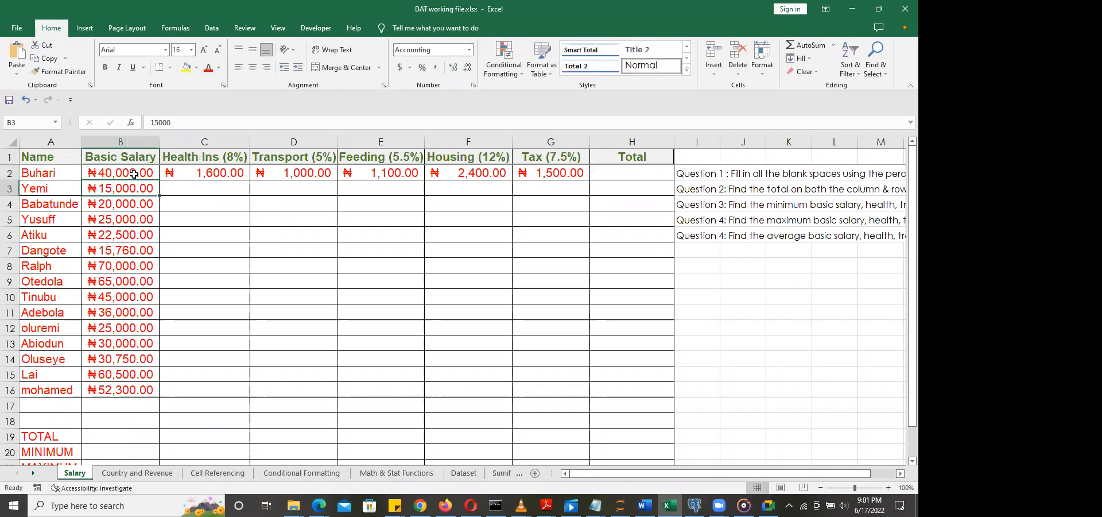
left_click(138, 173)
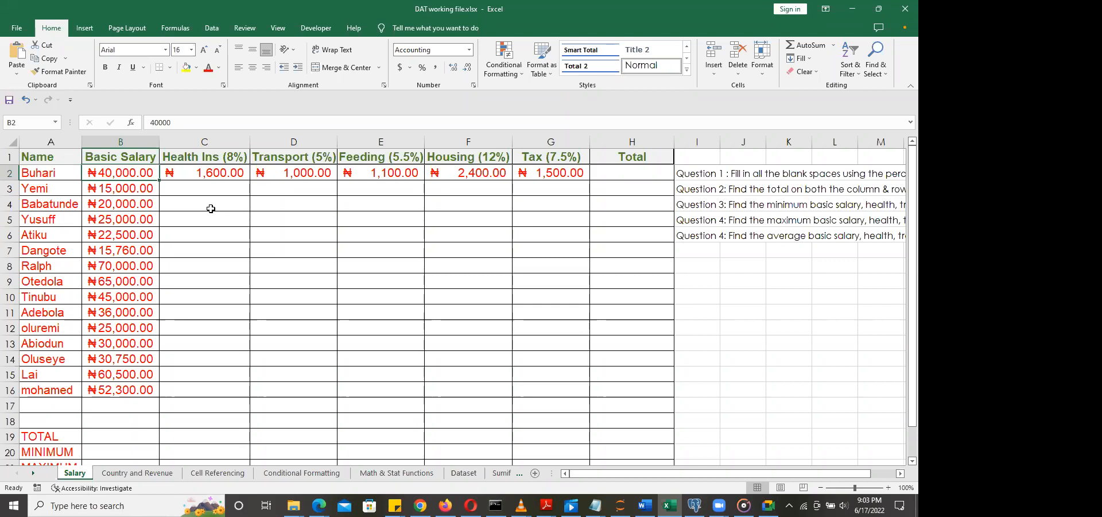
Step: Undo the B2 salary change and the typed-salary edits to the C2:G2 formulas, and select C2
key("ctrl+z")
key("ctrl+Right")
key("Left")
key("Left")
key("Left")
key("Left")
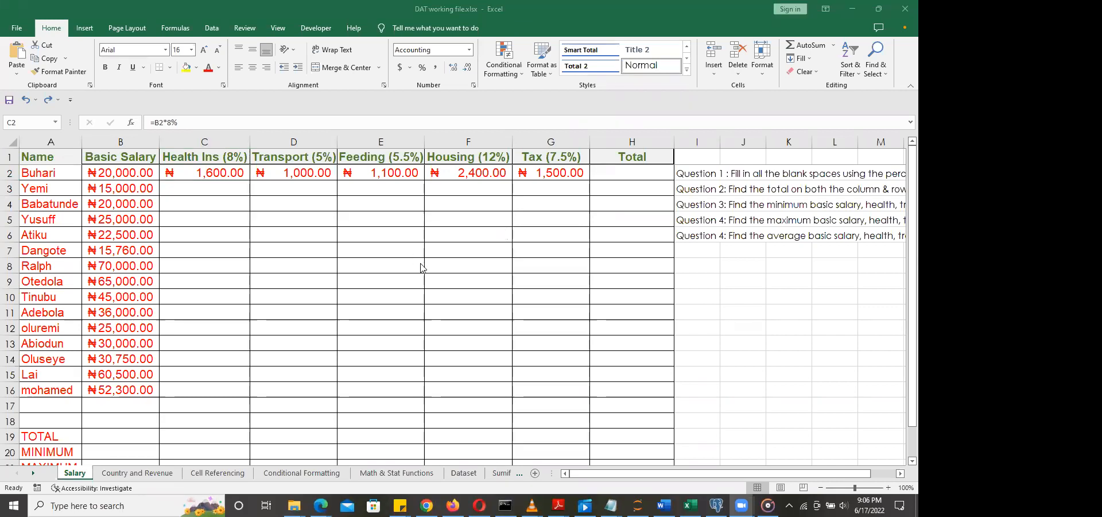
left_click(187, 172)
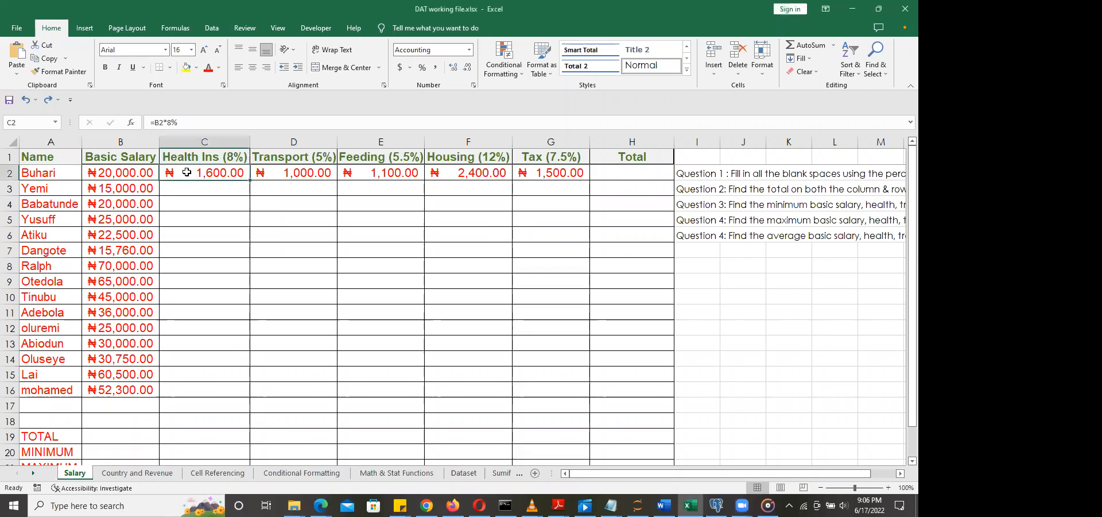
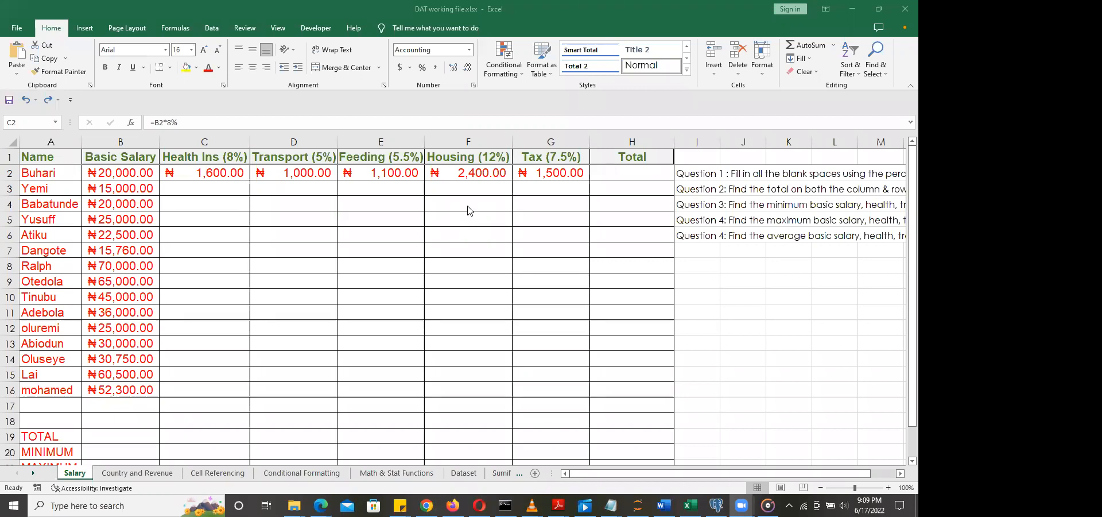
Step: Review the cell-reference formulas in D2 through G2 and C2, and the Basic Salary column they refer to
key("alt+Tab")
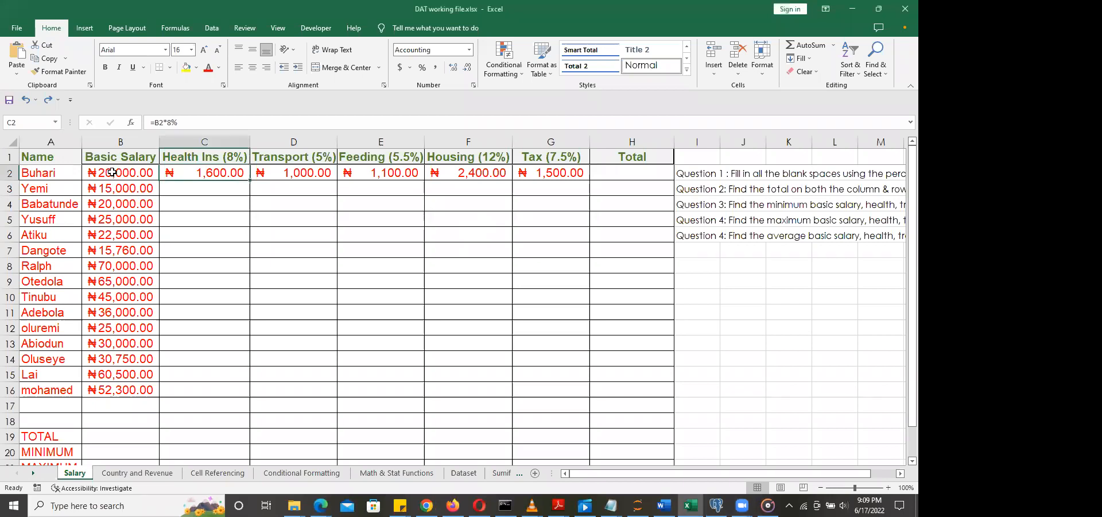
left_click(293, 172)
left_click(401, 173)
left_click(477, 173)
left_click(537, 172)
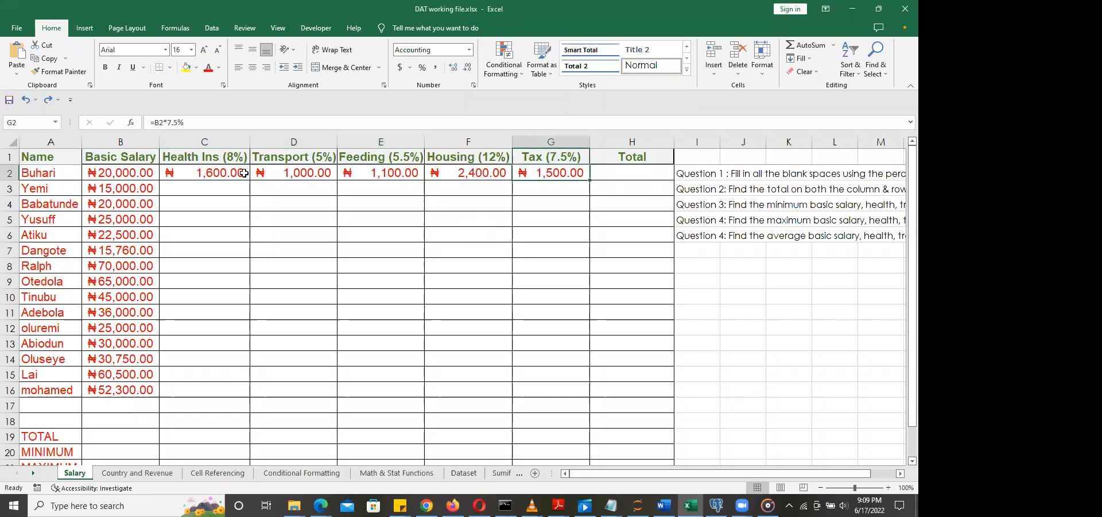
left_click(179, 173)
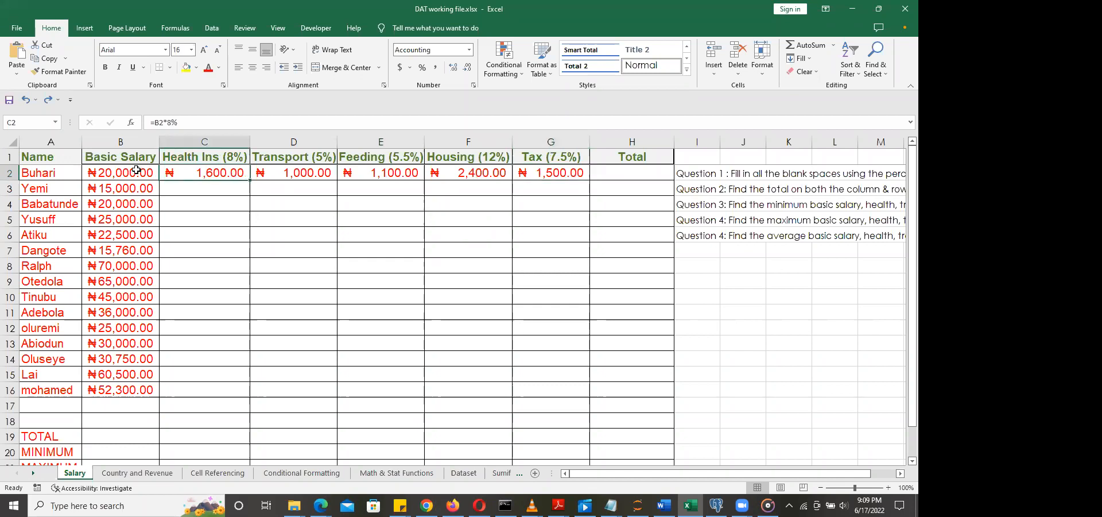
left_click(132, 172)
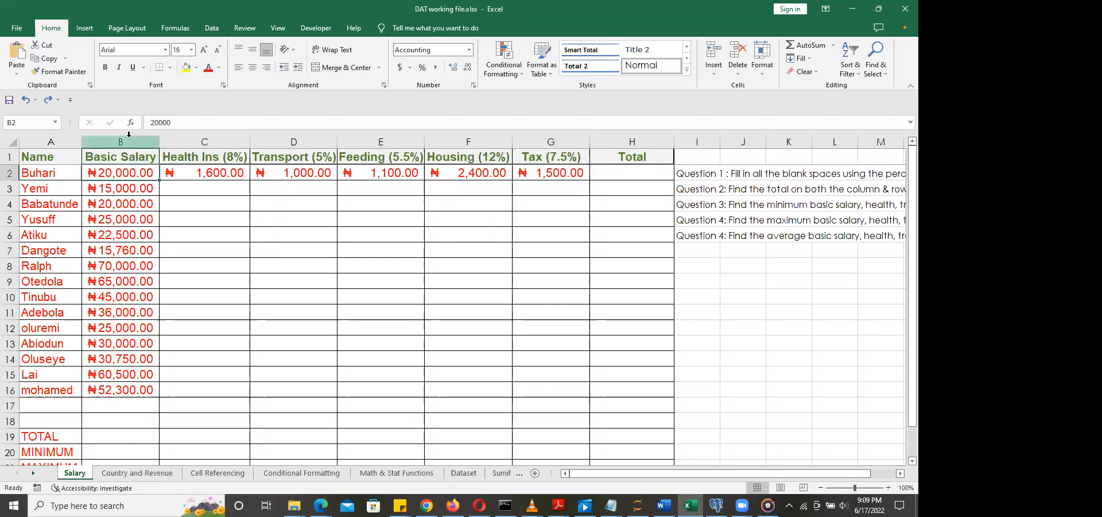
left_click(128, 138)
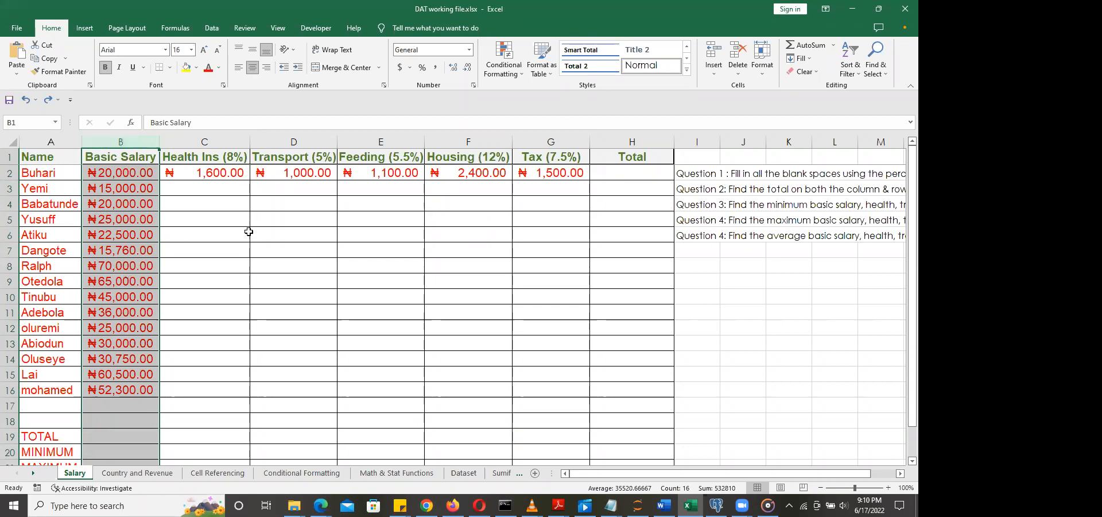
Step: Test the cell-reference formulas in row 2 with a basic salary of 40000 in B2, and undo that change
left_click(106, 173)
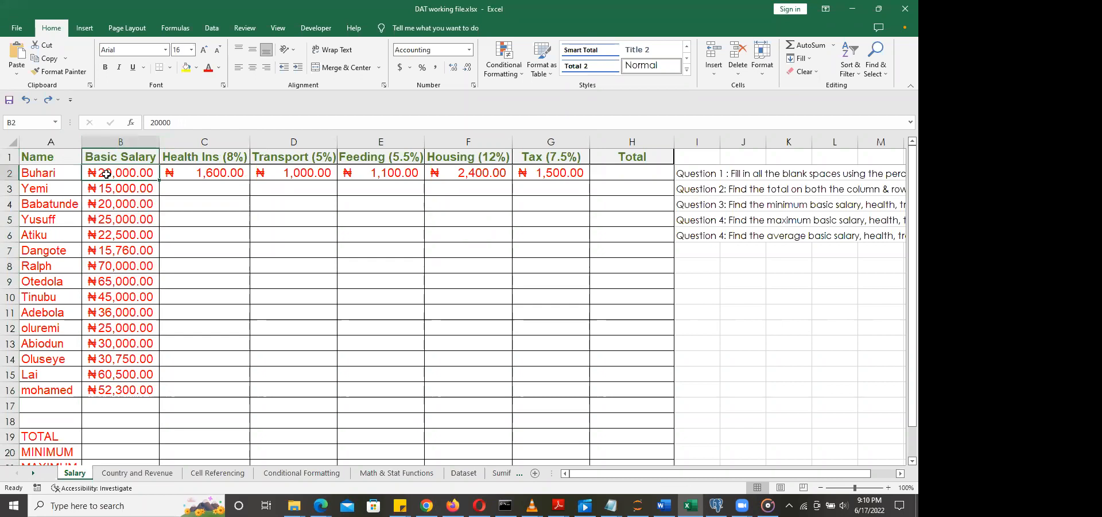
double_click(107, 173)
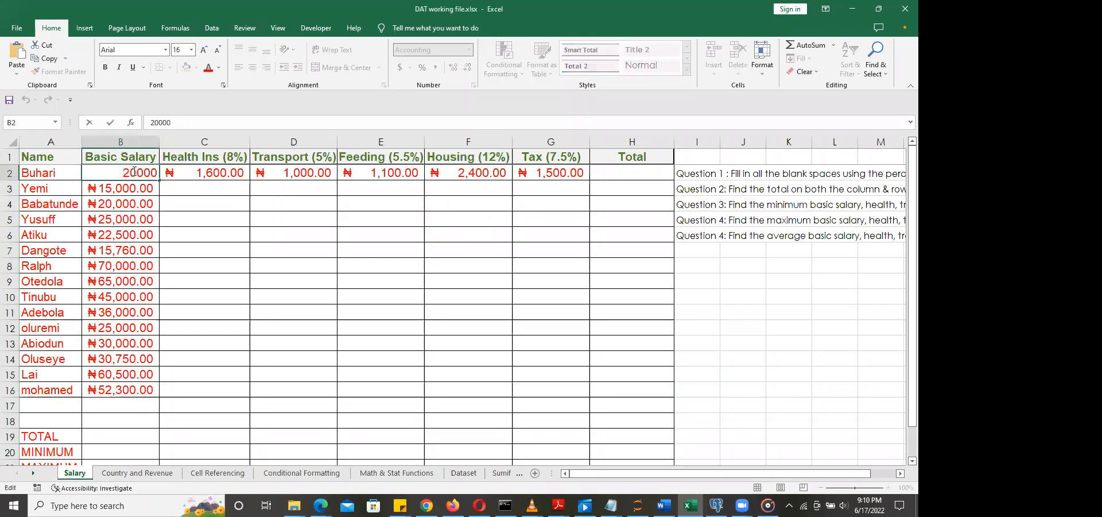
left_click_drag(133, 172, 125, 172)
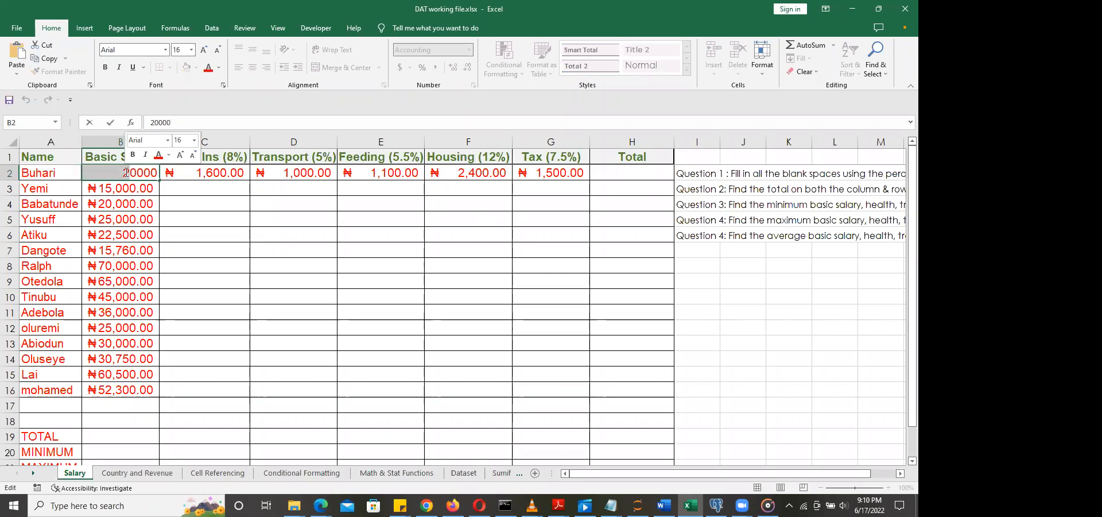
type("4")
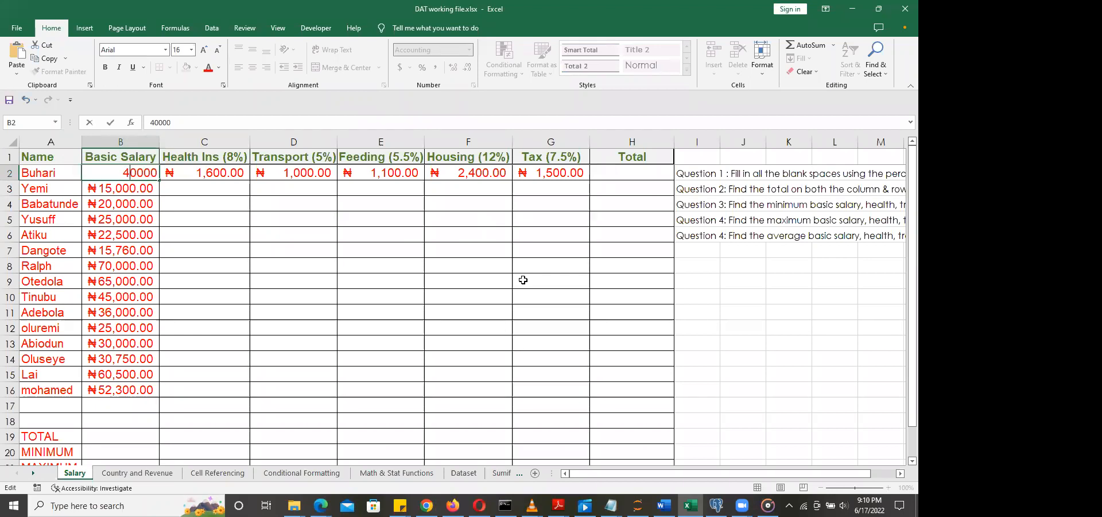
key("Return")
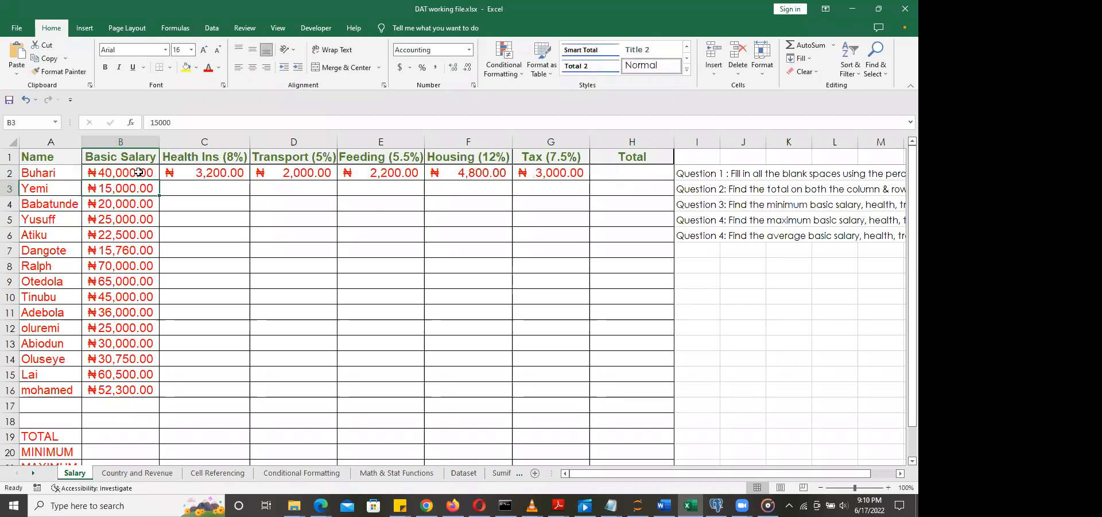
key("Up")
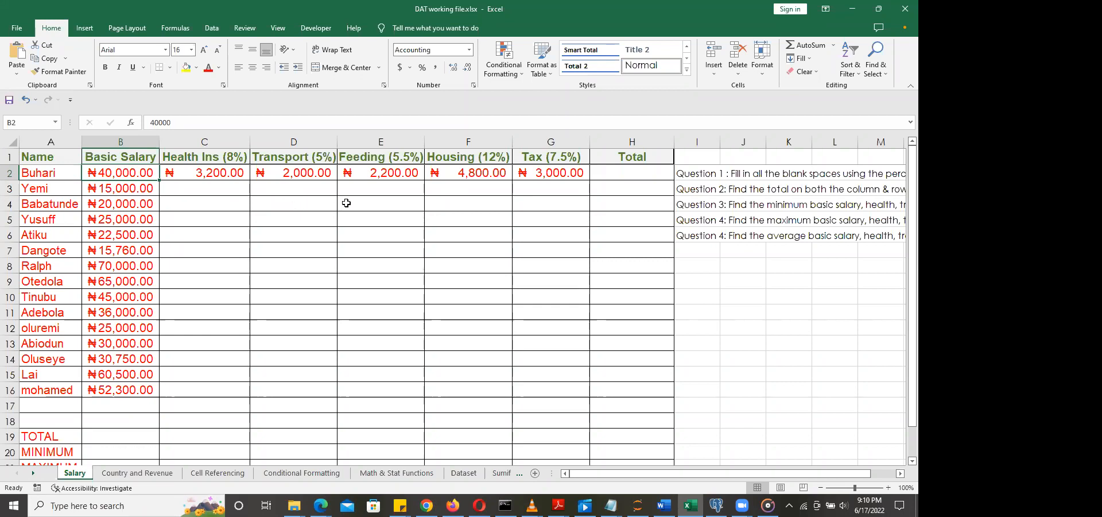
key("ctrl+z")
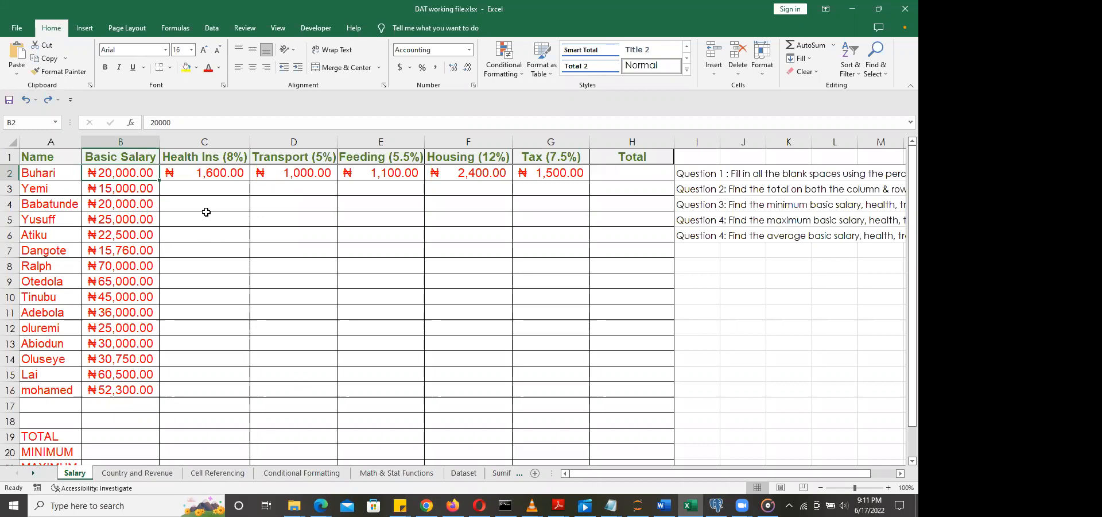
Step: Fill the health insurance, transport, feeding, housing and tax formulas in C2:G2 down their columns to row 16
left_click(227, 173)
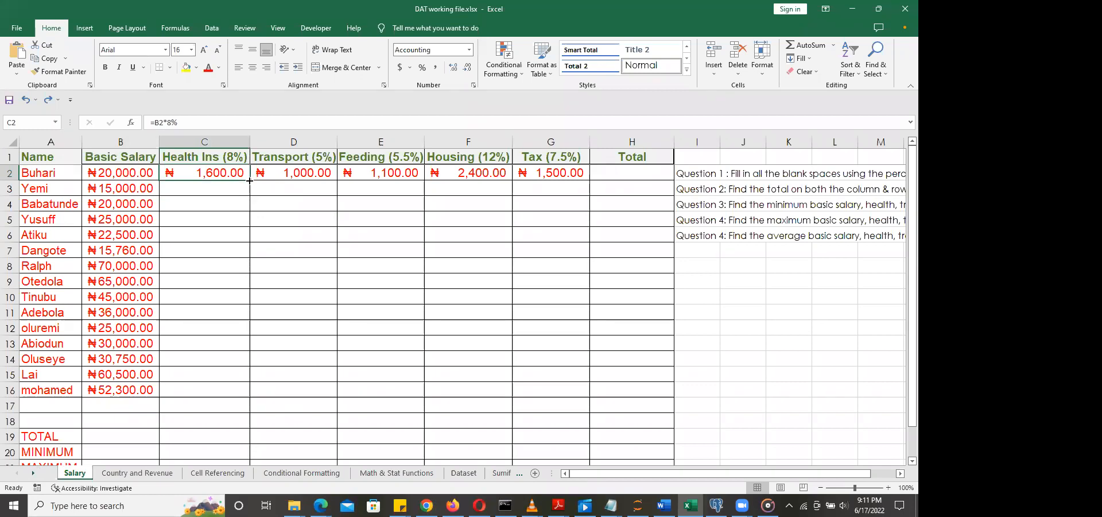
left_click_drag(250, 181, 219, 392)
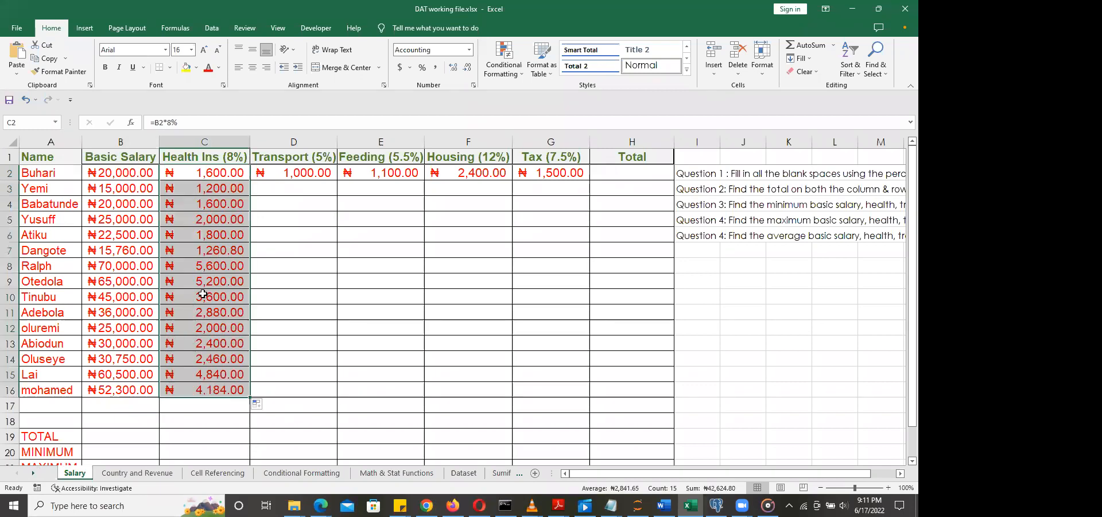
left_click(330, 175)
double_click(339, 182)
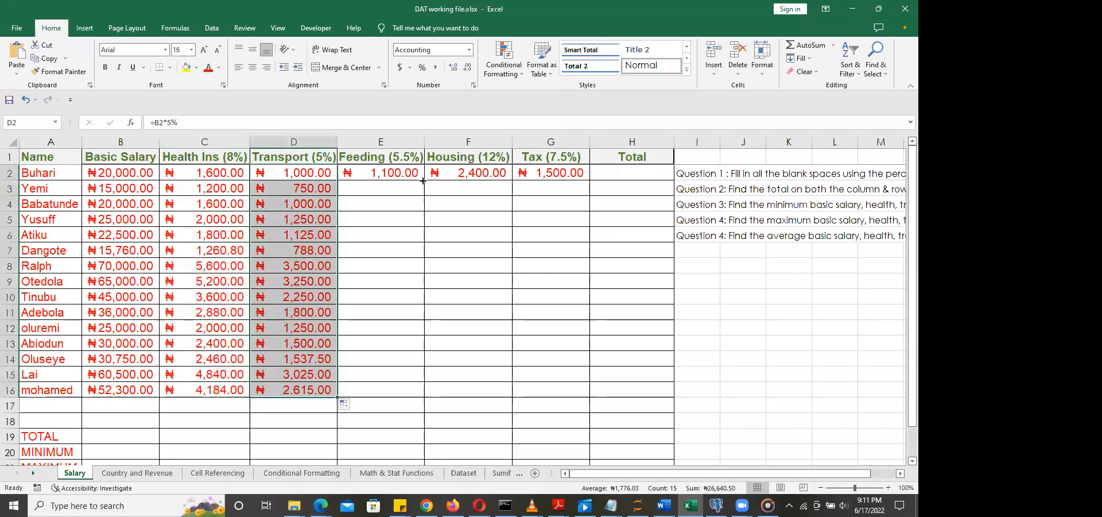
left_click(414, 175)
double_click(424, 180)
left_click(508, 175)
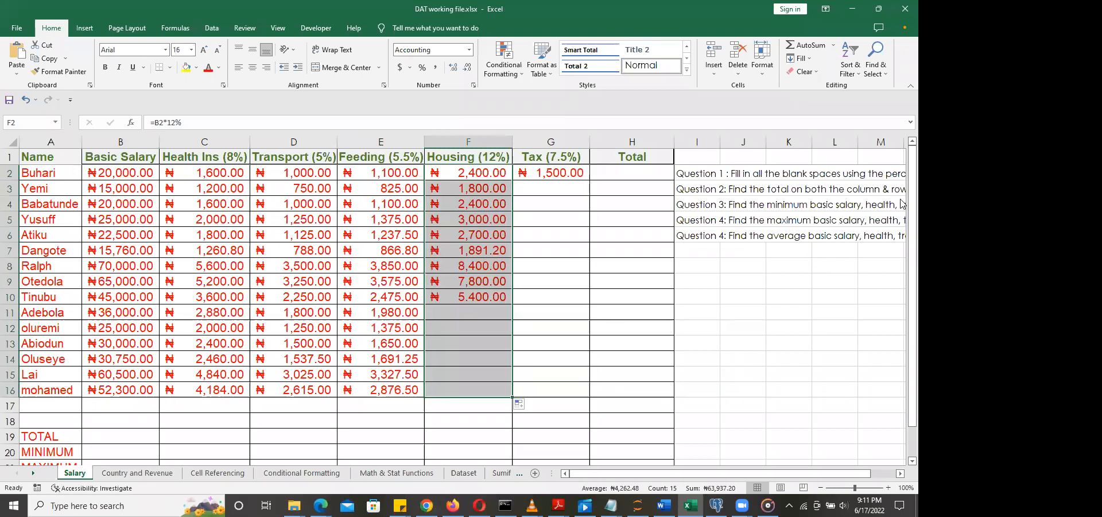
left_click(640, 390)
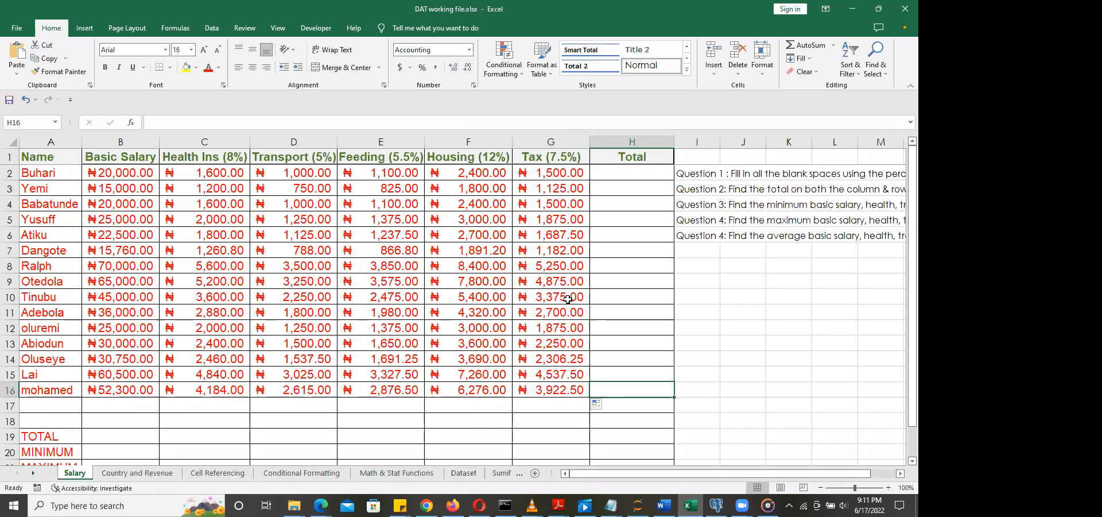
Step: Undo the formula fills below row 2 in columns C through G
key("ctrl+z")
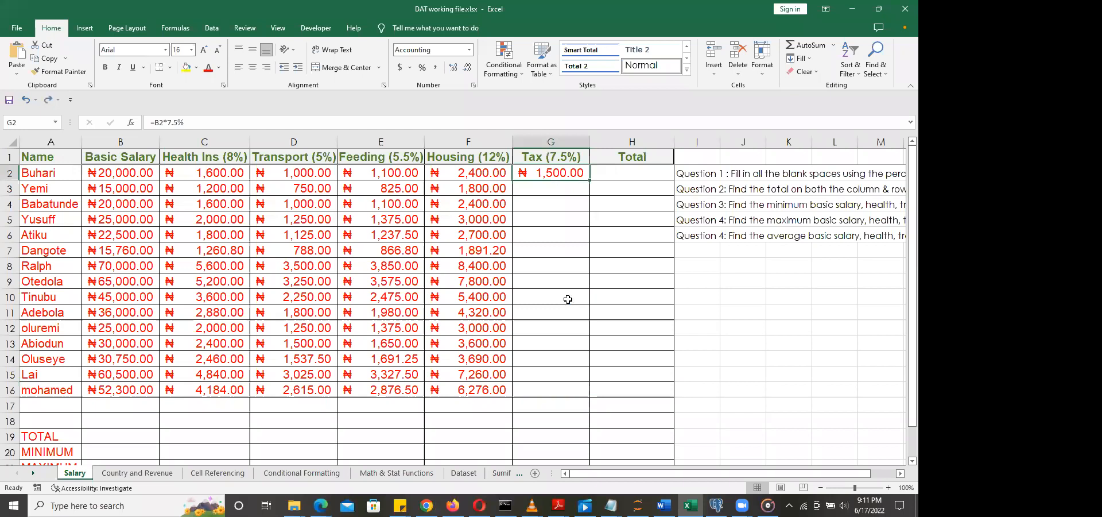
key("ctrl+z")
key("ctrl+z")
key("ctrl+z")
key("ctrl+z")
key("ctrl+z")
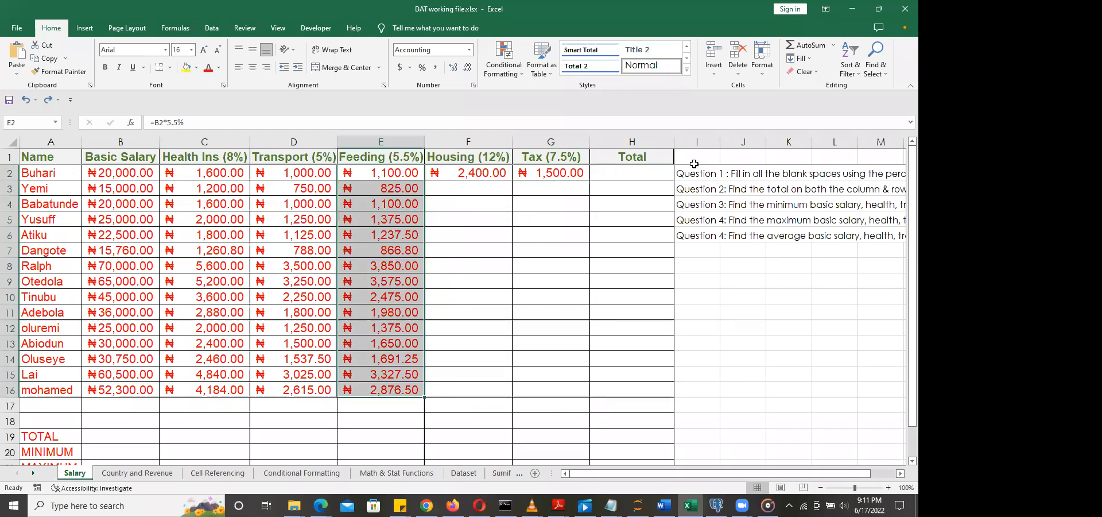
key("ctrl+y")
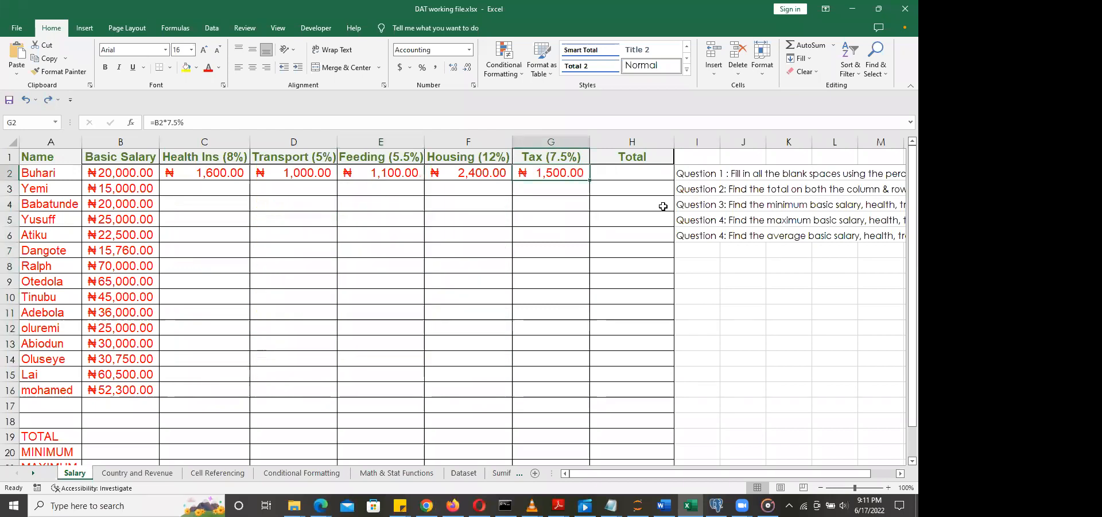
Step: Autofill the C2 health insurance formula down to C16, and undo that fill
left_click(208, 172)
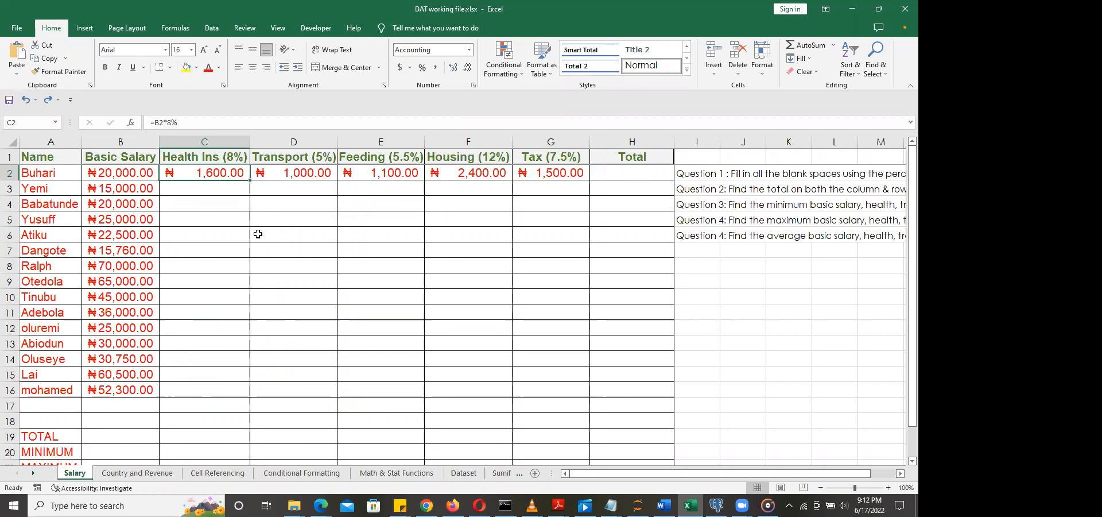
double_click(251, 180)
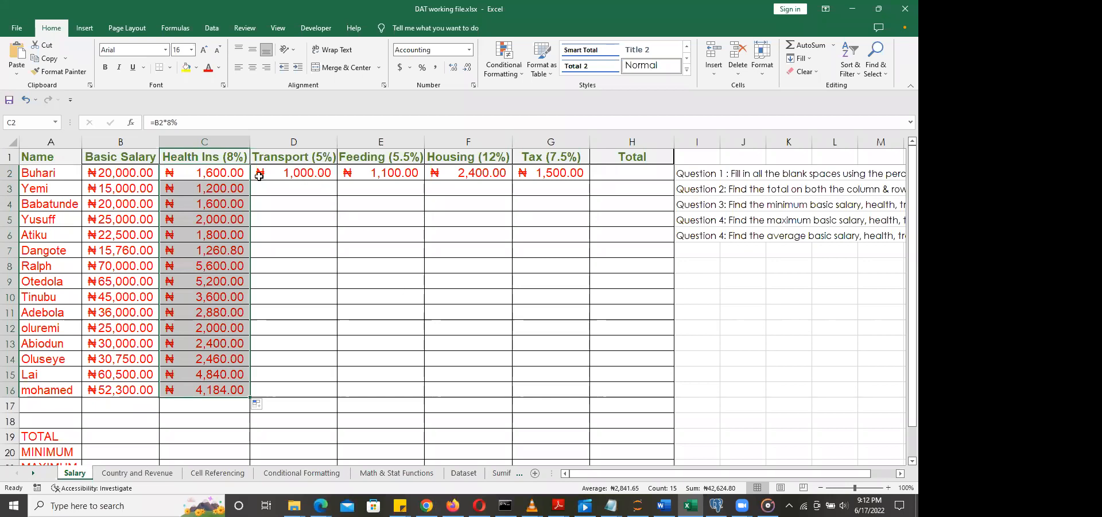
key("ctrl+z")
Step: Copy the C2 health insurance formula into the whole range C2:C16
left_click_drag(219, 173, 217, 217)
left_click_drag(219, 355, 218, 390)
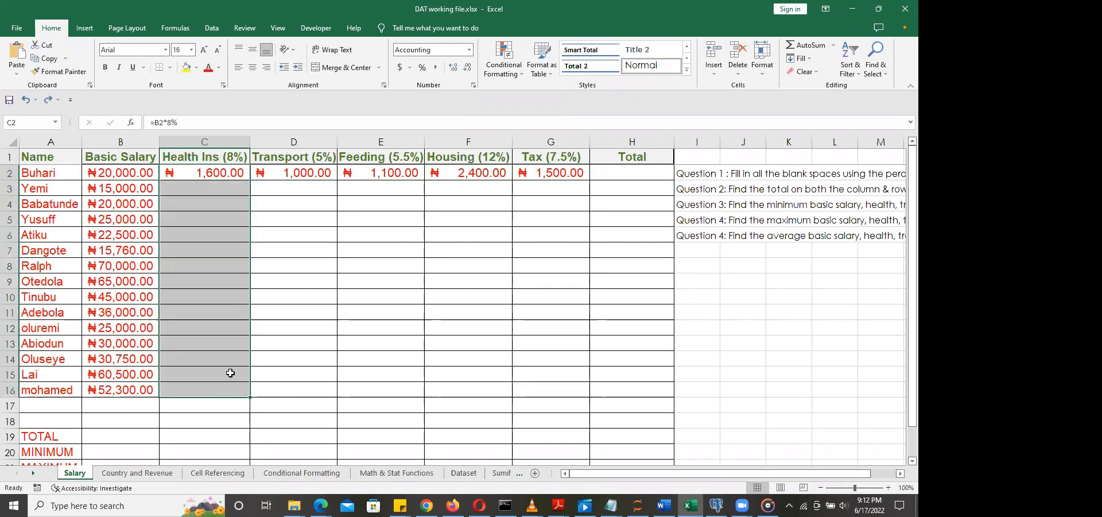
key("ctrl+v")
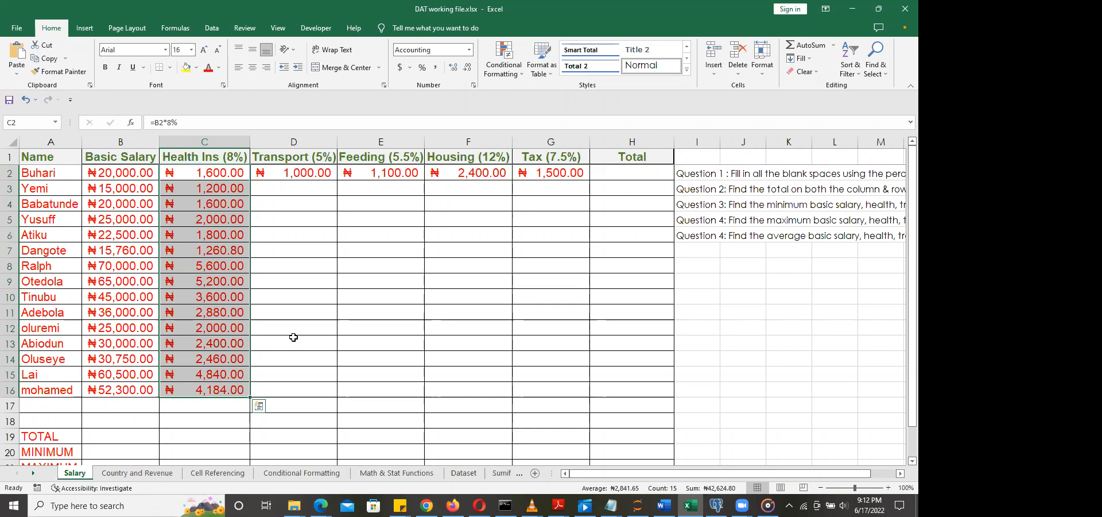
Step: Fill the transport, feeding, housing and tax formulas in D2:G2 down their columns to row 16
left_click(316, 172)
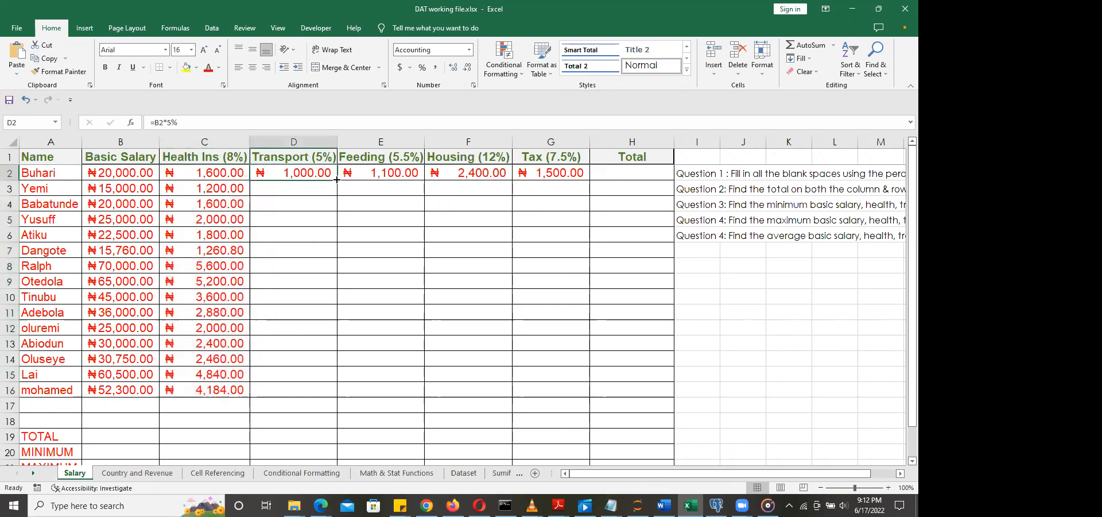
double_click(337, 179)
left_click(419, 175)
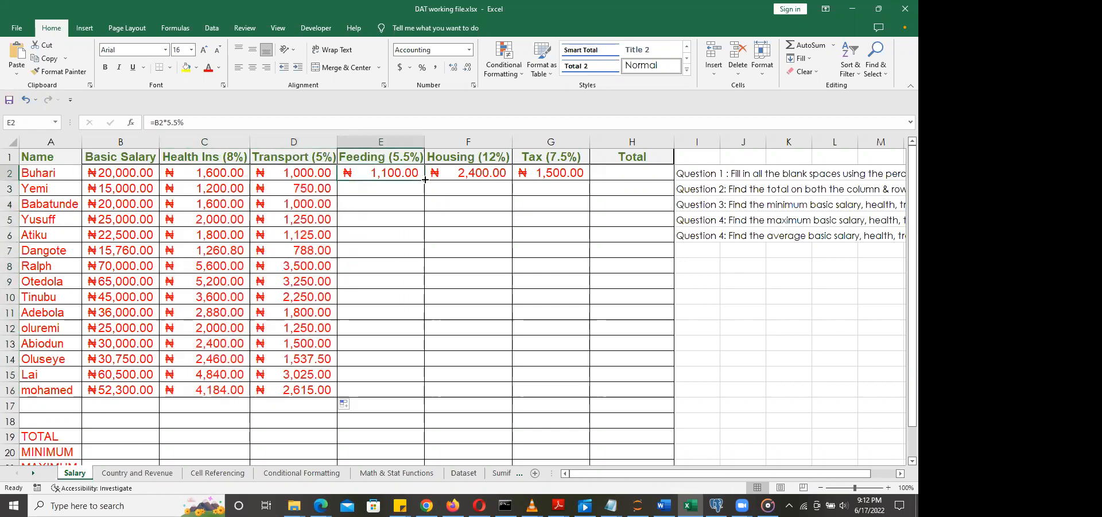
double_click(513, 181)
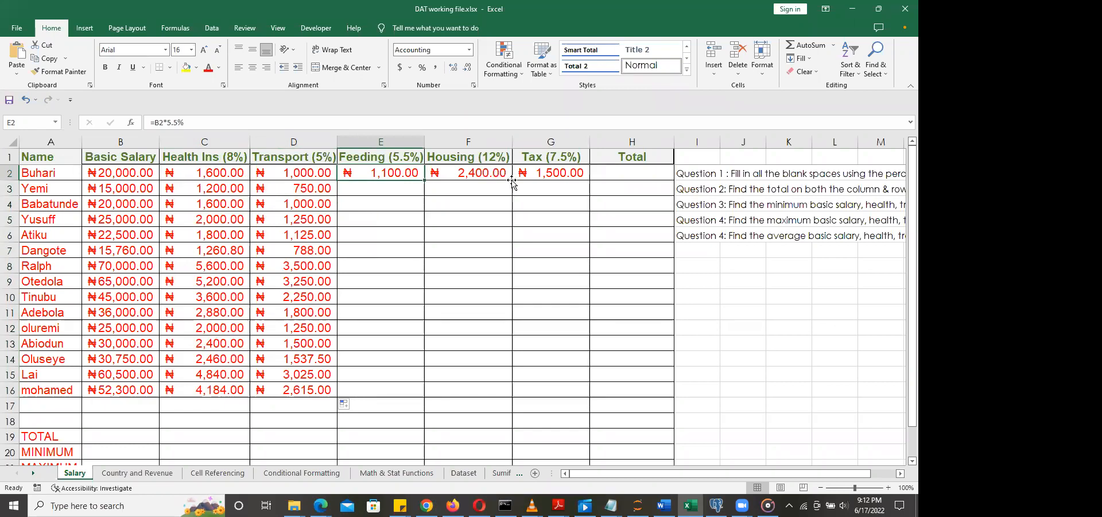
double_click(589, 180)
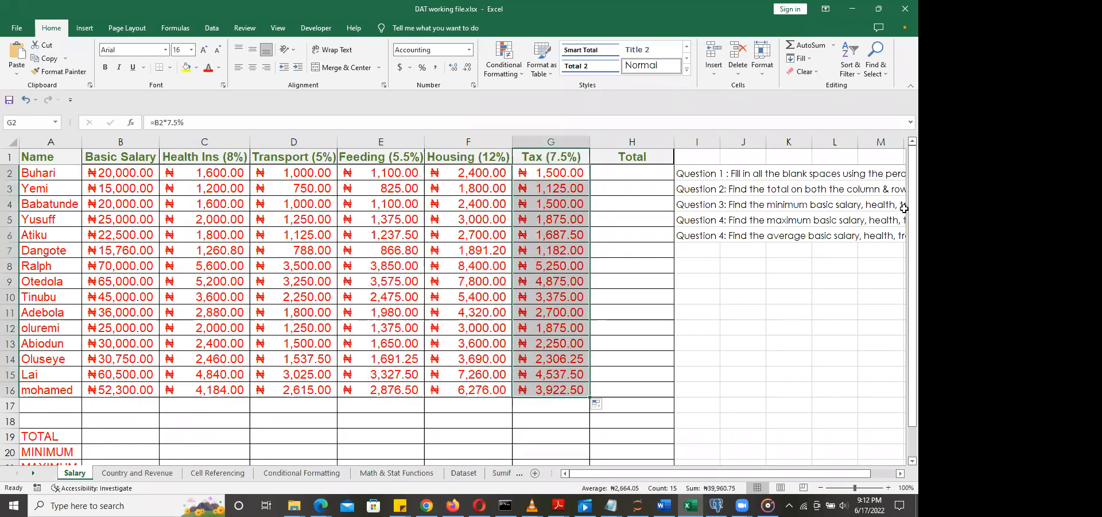
scroll(904, 208, "down", 1)
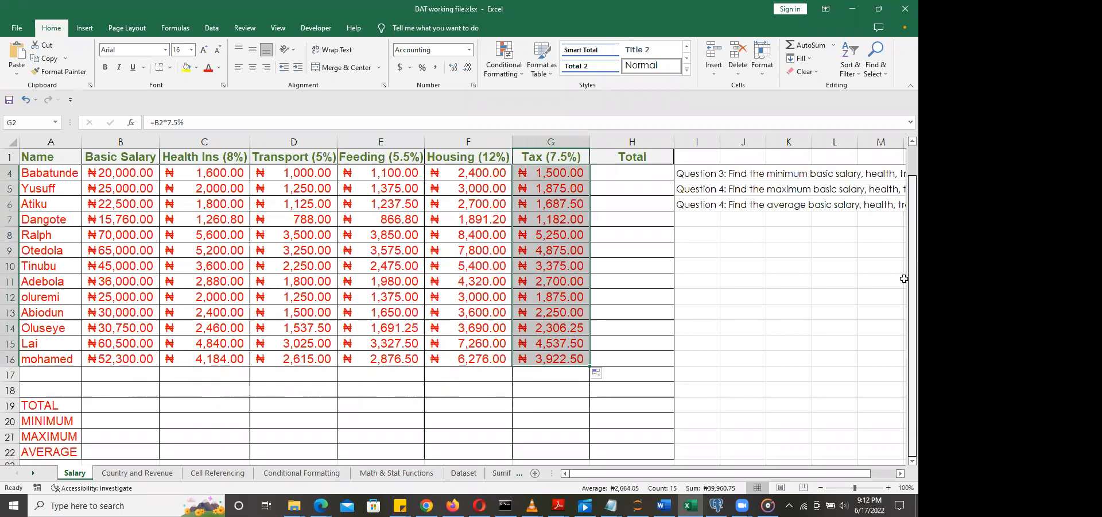
left_click(128, 401)
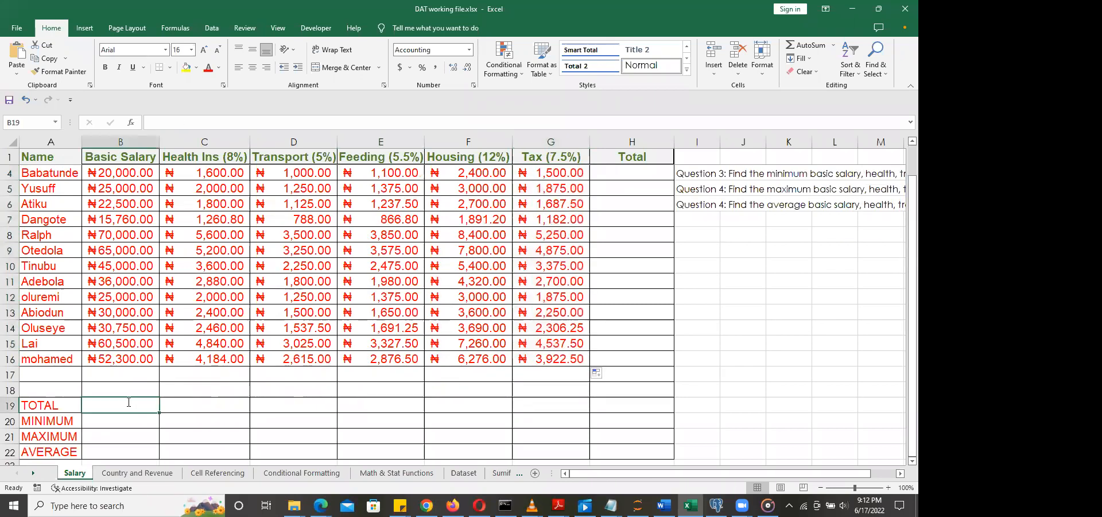
type("=sum")
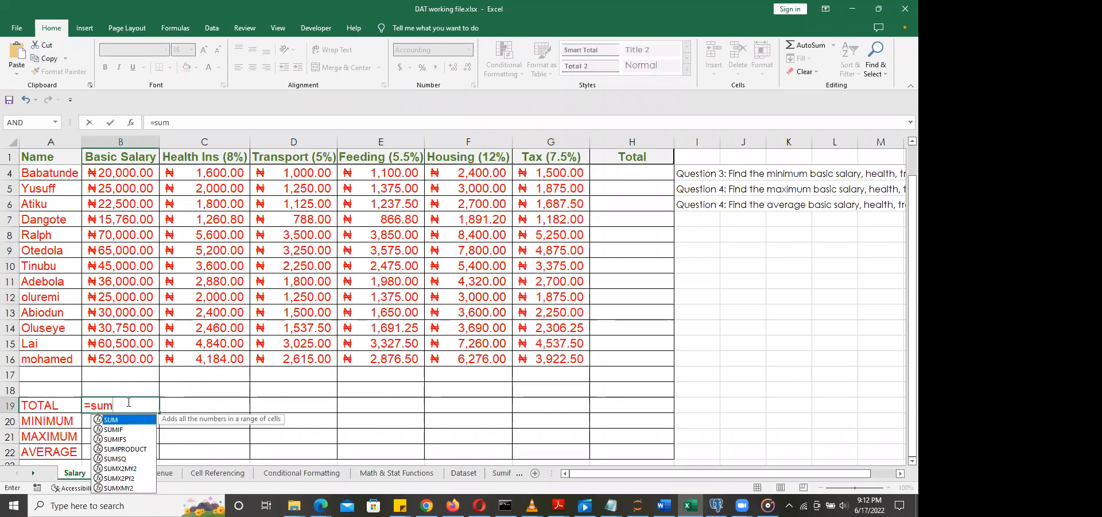
key("Tab")
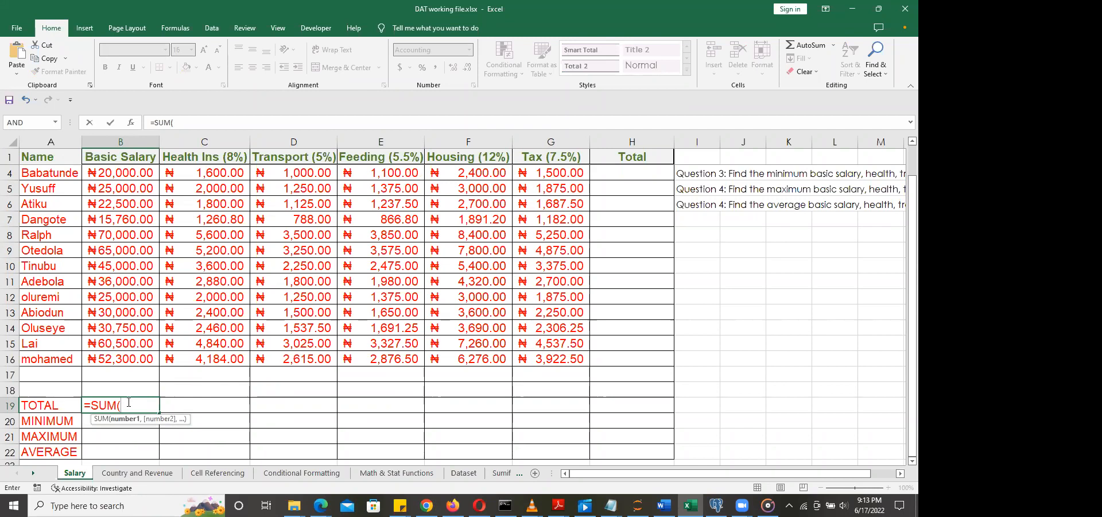
left_click_drag(143, 360, 143, 171)
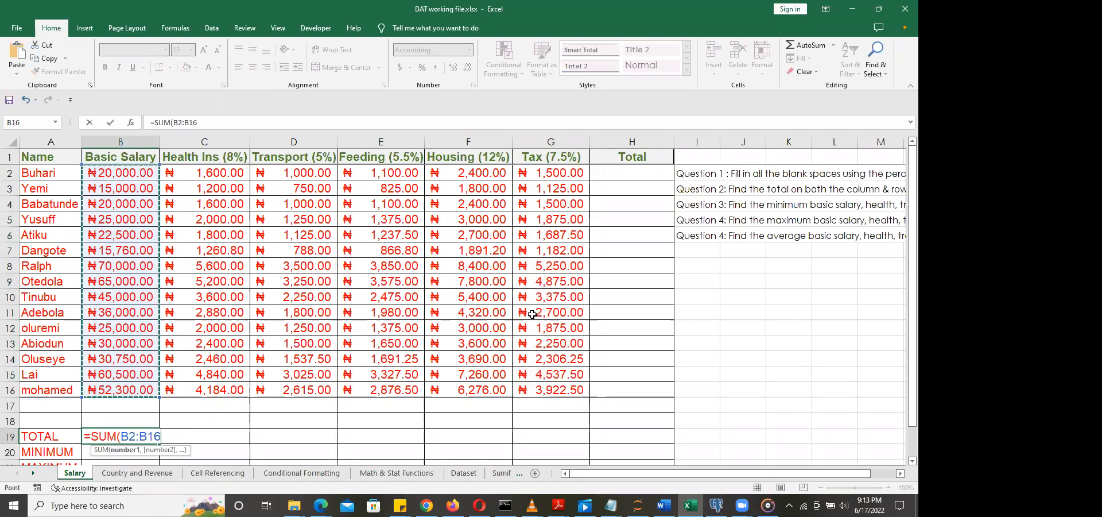
key("Escape")
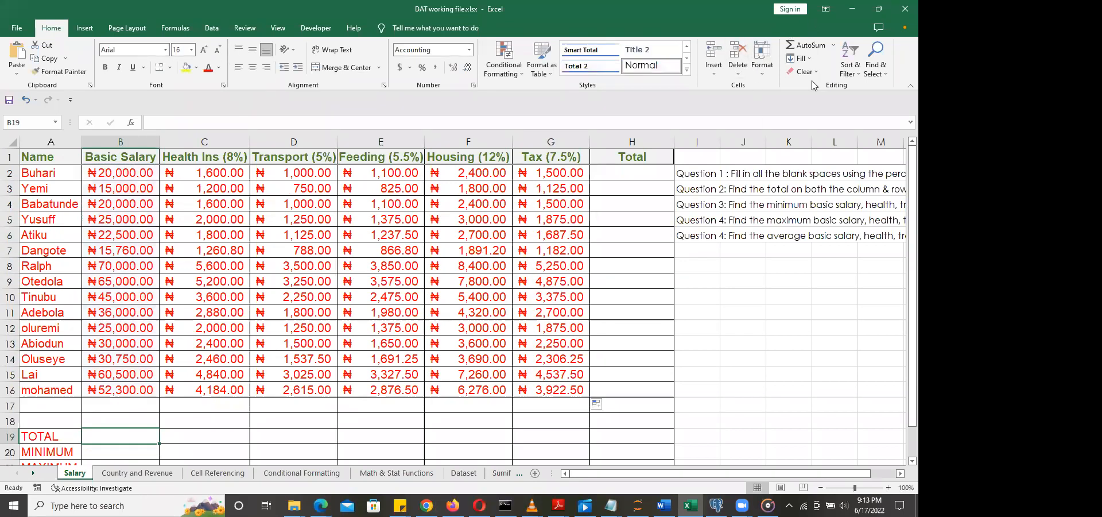
Step: Total the basic salaries in B19 with AutoSum, correcting the range to B2:B16, and fill the formula across to G19
left_click(806, 46)
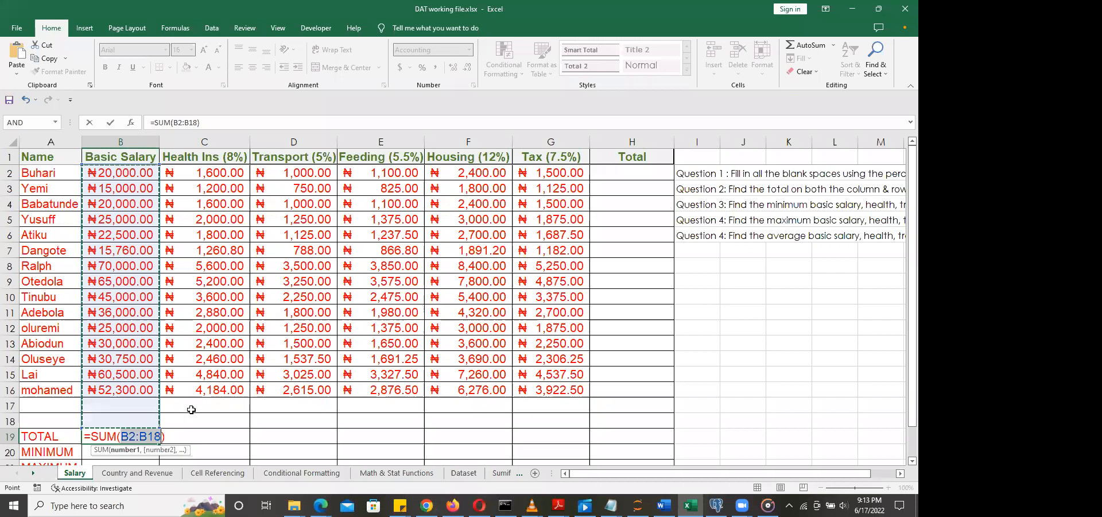
left_click(162, 437)
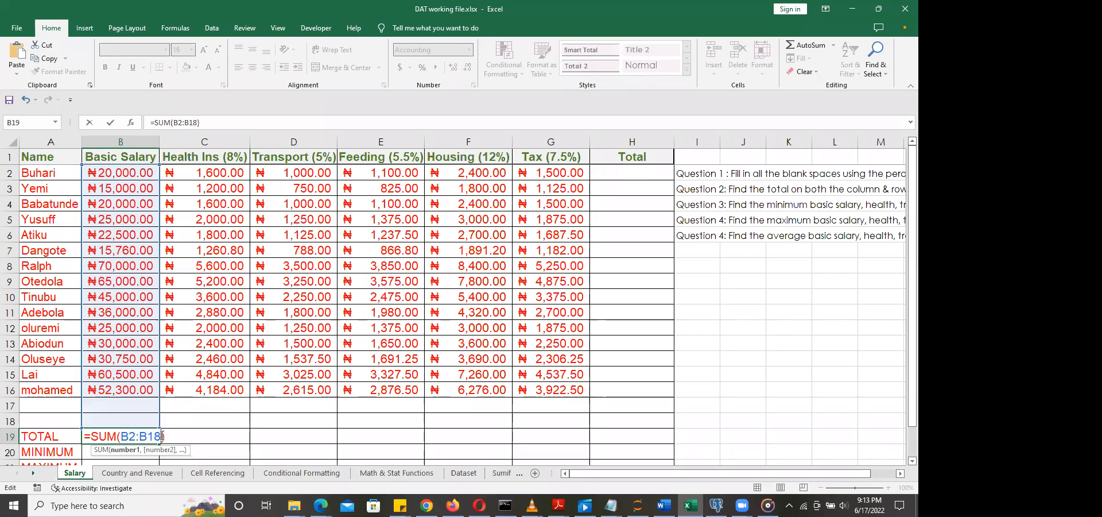
key("BackSpace")
type("6")
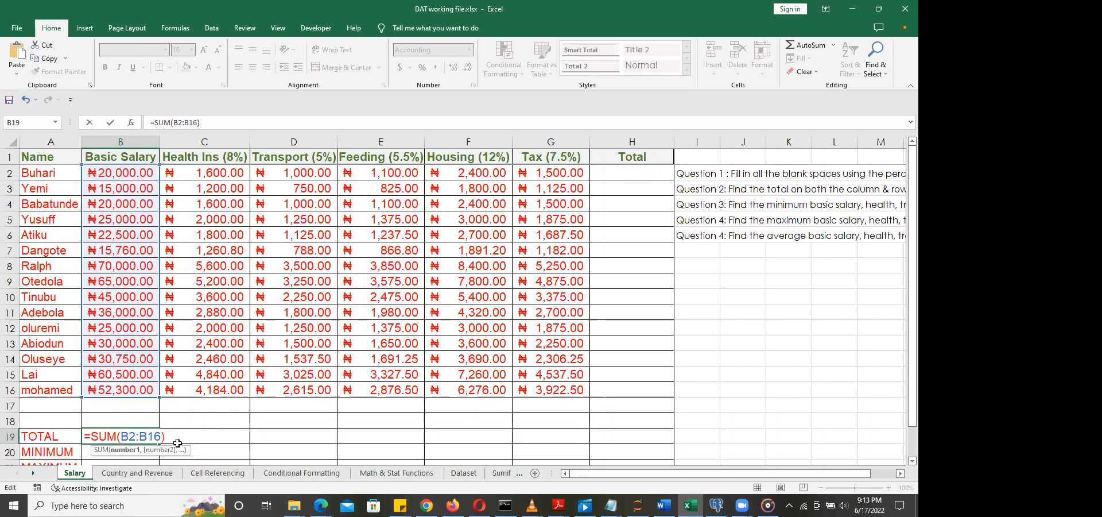
key("Return")
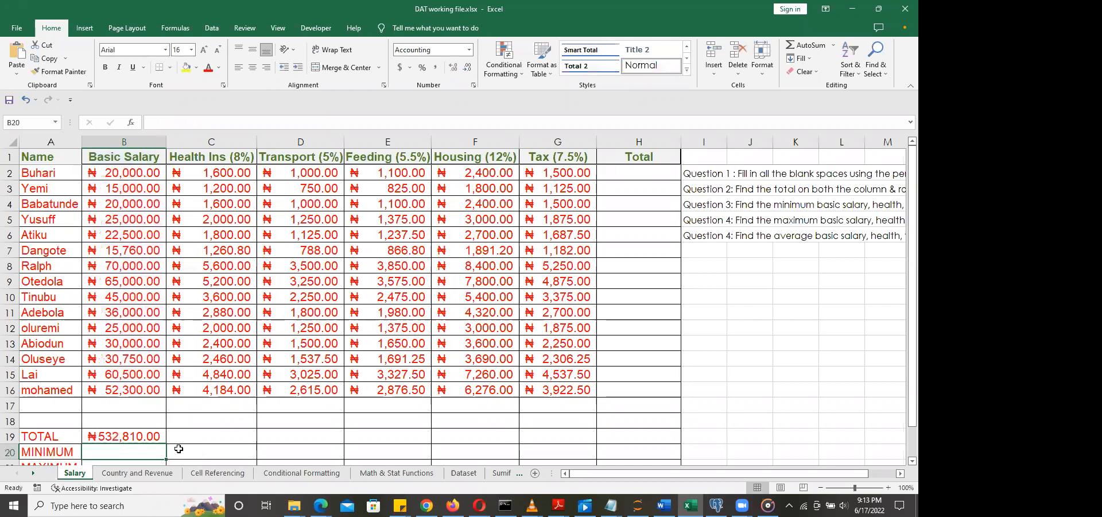
left_click(161, 438)
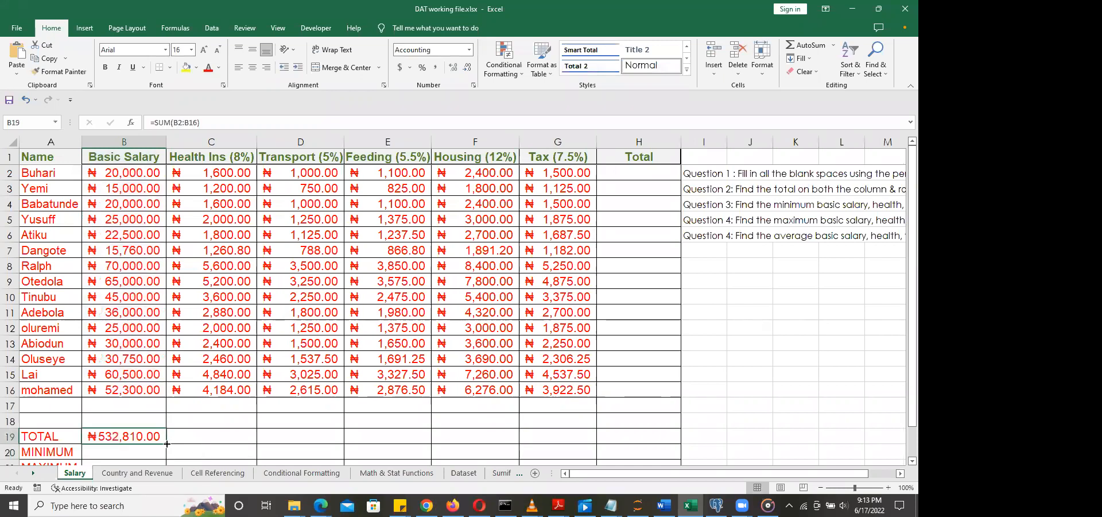
left_click_drag(569, 451, 568, 452)
Step: Undo the total formulas entered in B19:G19 of the TOTAL row
left_click_drag(901, 356, 901, 424)
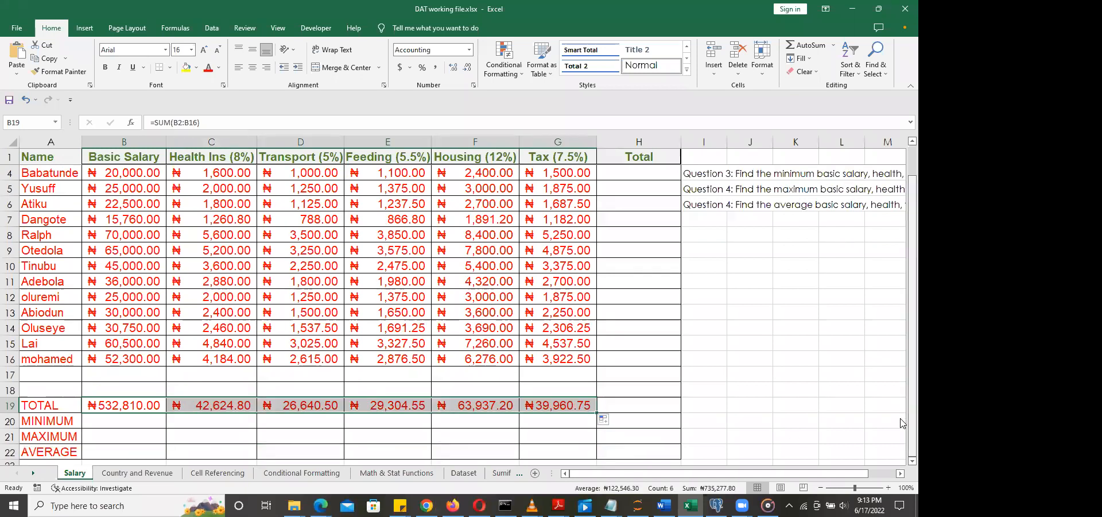
left_click(136, 419)
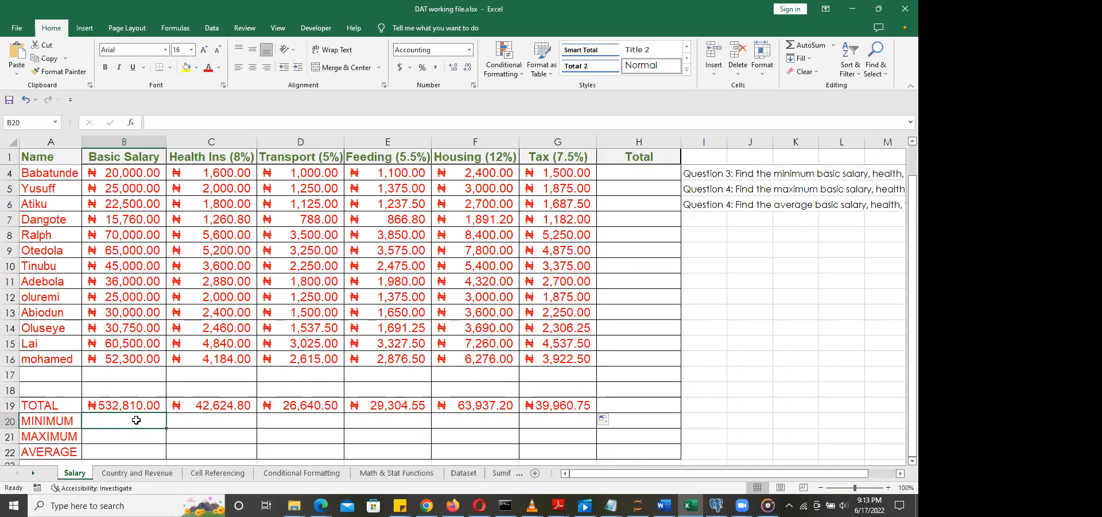
key("ctrl+z")
key("ctrl+z")
key("ctrl+z")
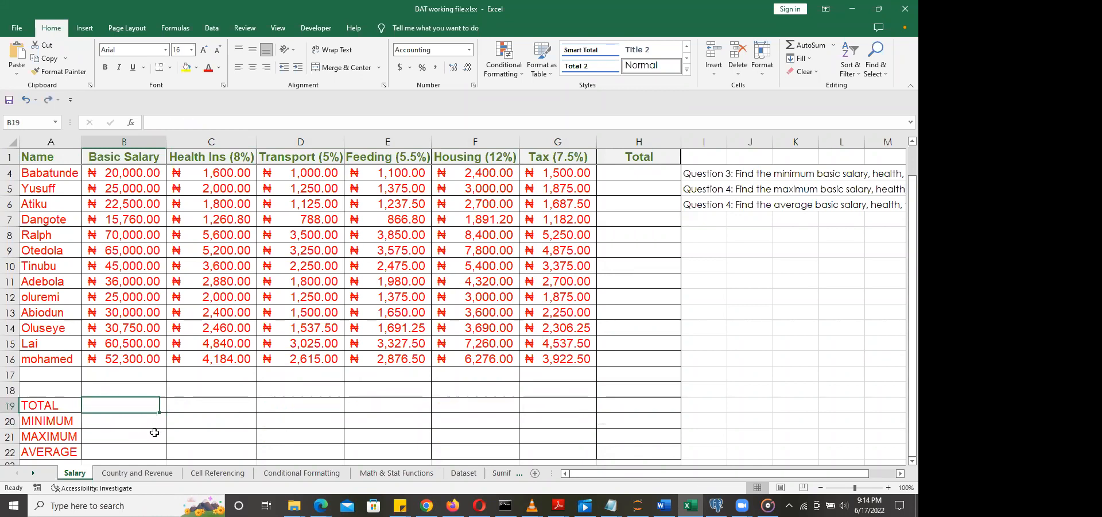
key("ctrl+z")
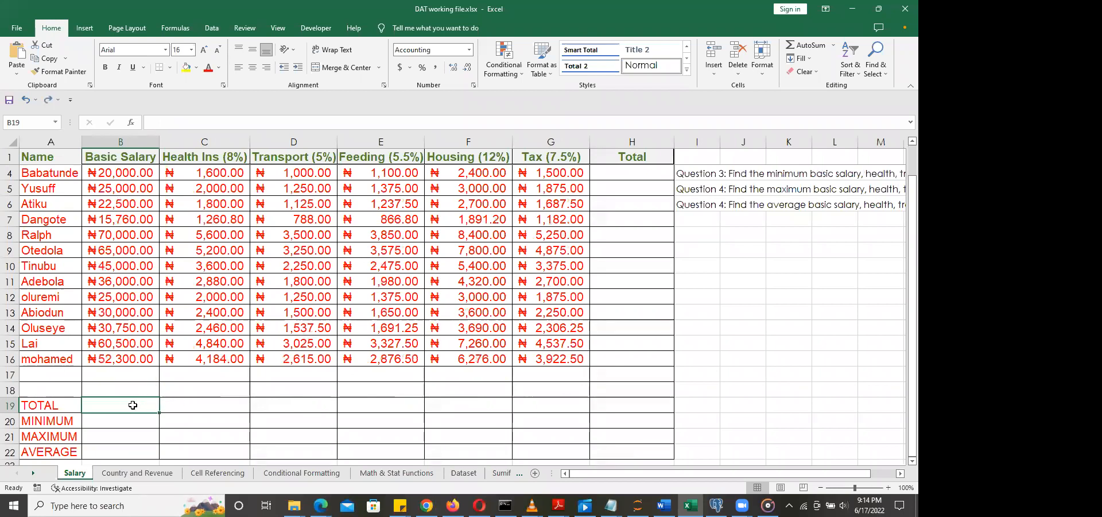
Step: Sum the basic salaries in B19 with AutoSum using the range B2:B16, and clear that cell
left_click(809, 46)
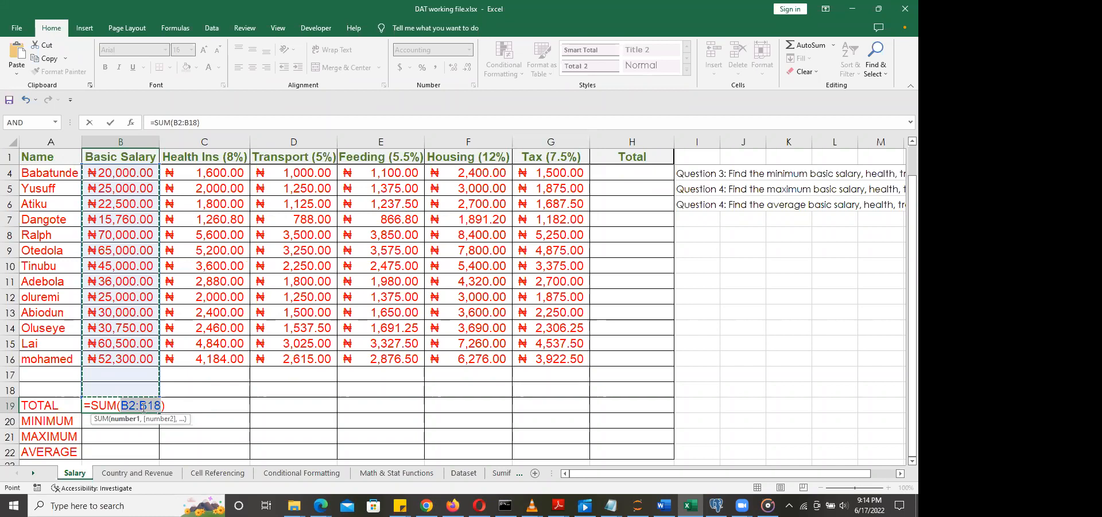
left_click(162, 405)
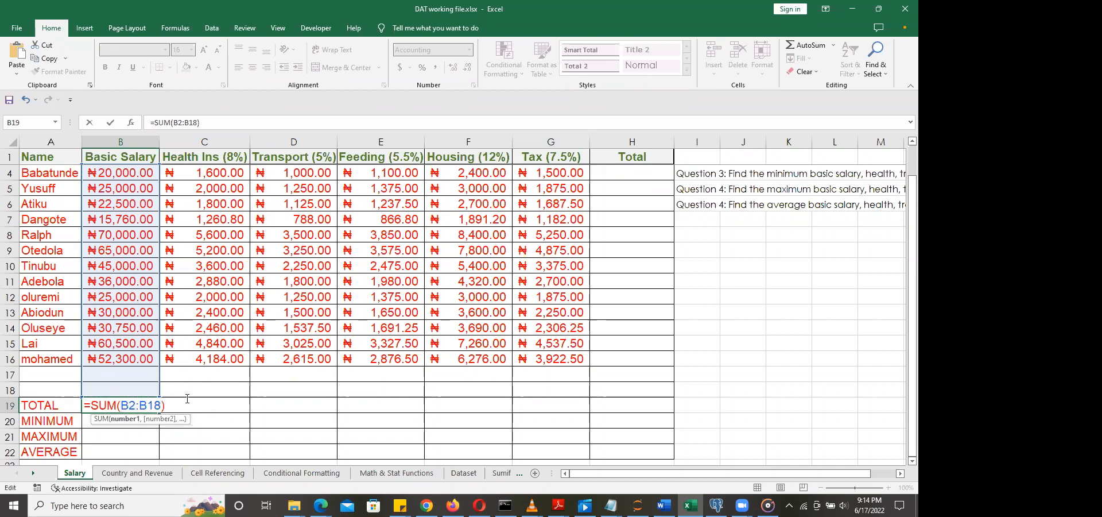
key("BackSpace")
type("6")
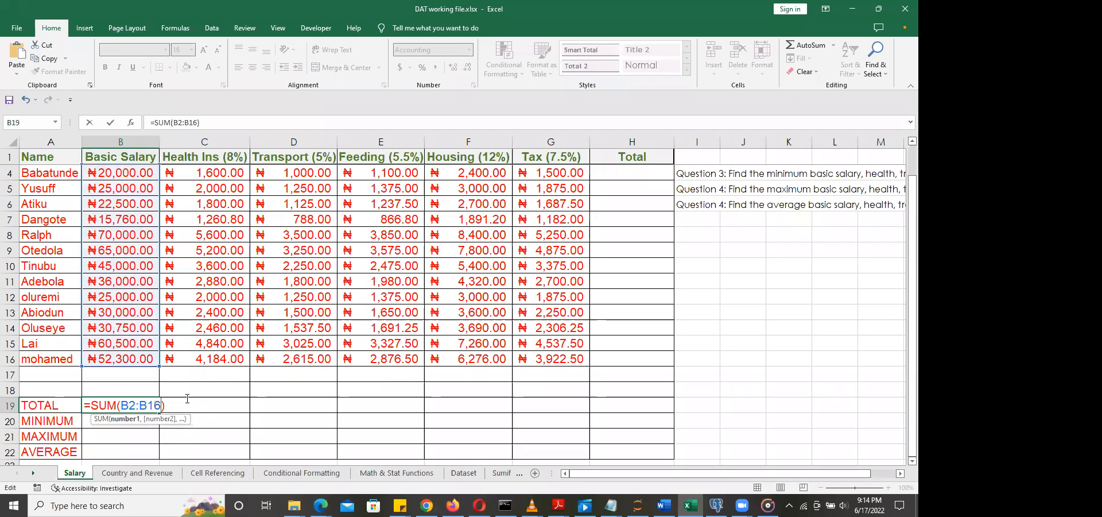
key("Return")
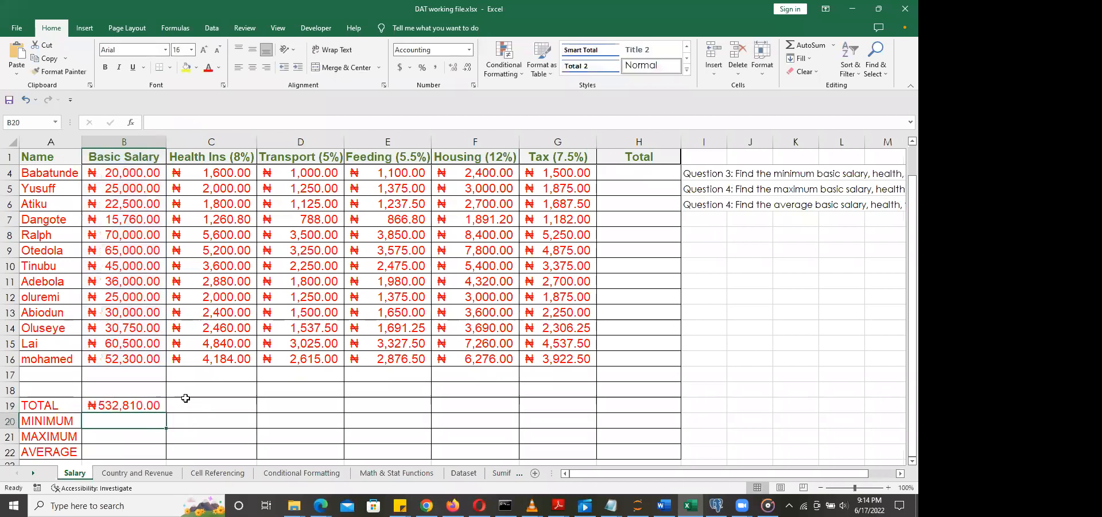
left_click(157, 407)
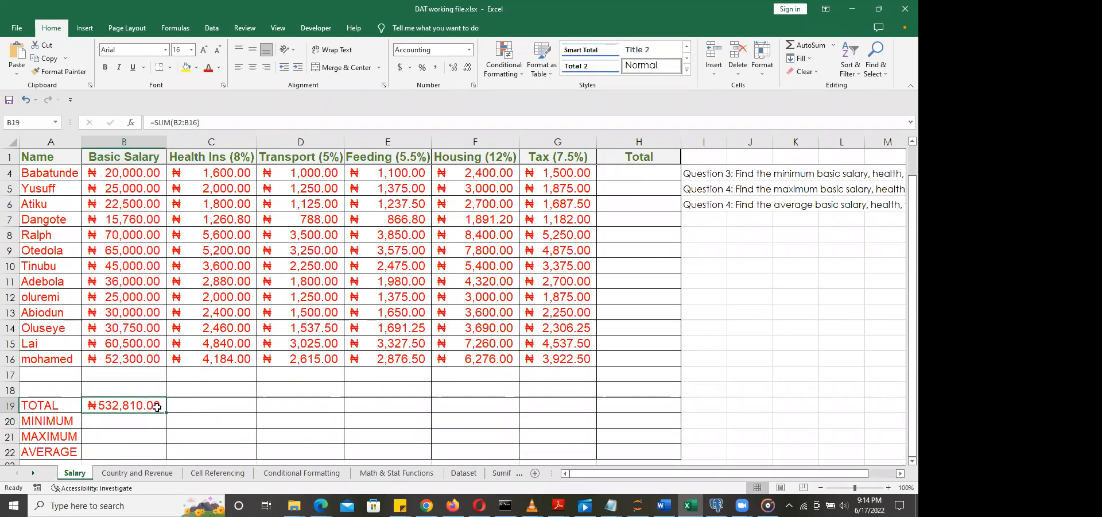
key("Delete")
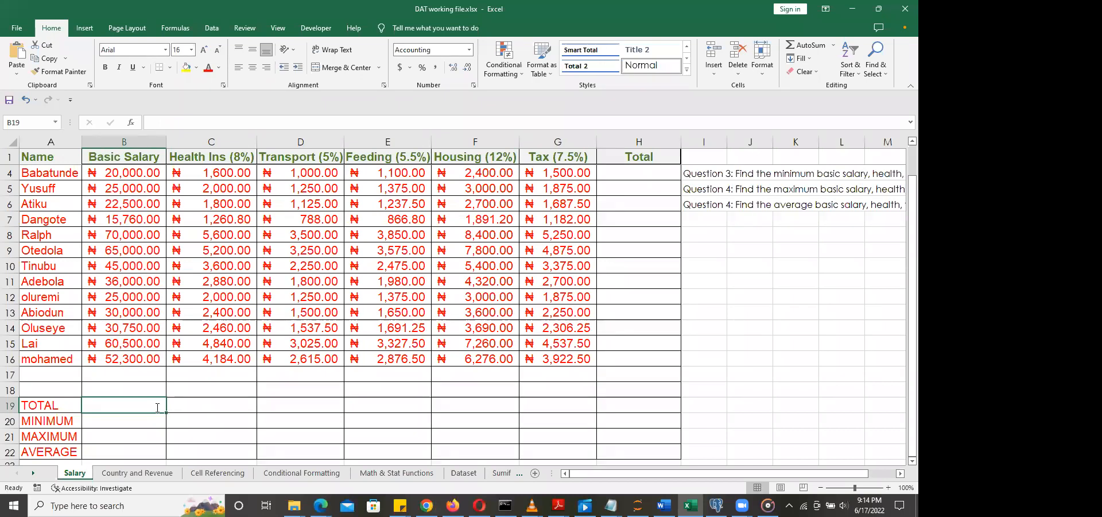
Step: Insert an automatic sum of B2:B16 in B19 and fill it across the TOTAL row to G19
key("alt+equal")
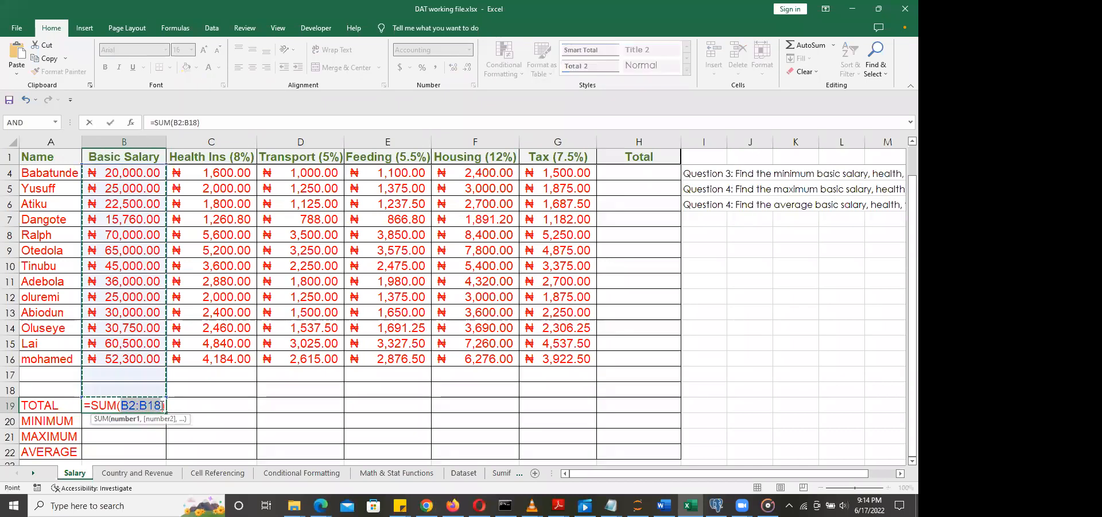
left_click(161, 406)
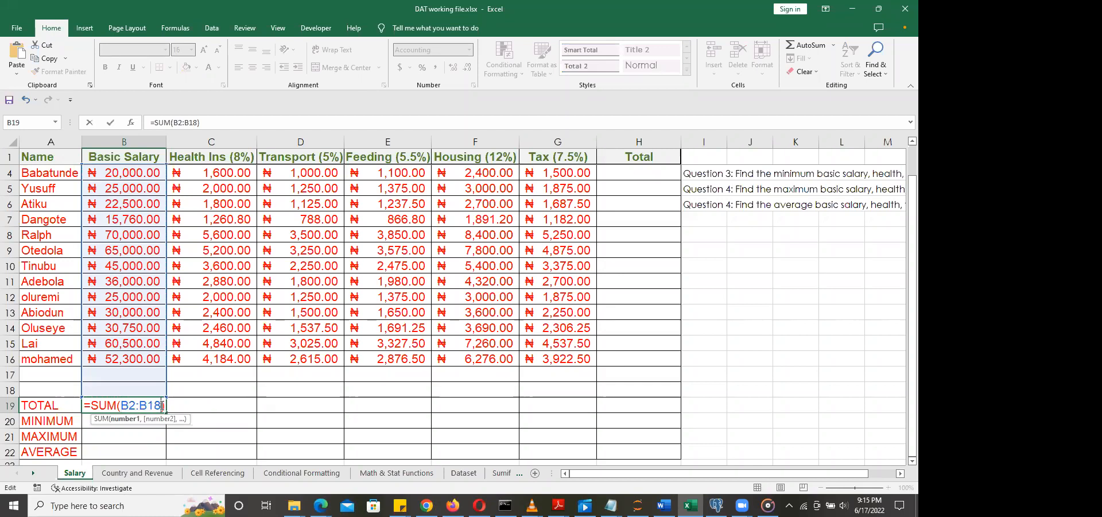
key("BackSpace")
type("6")
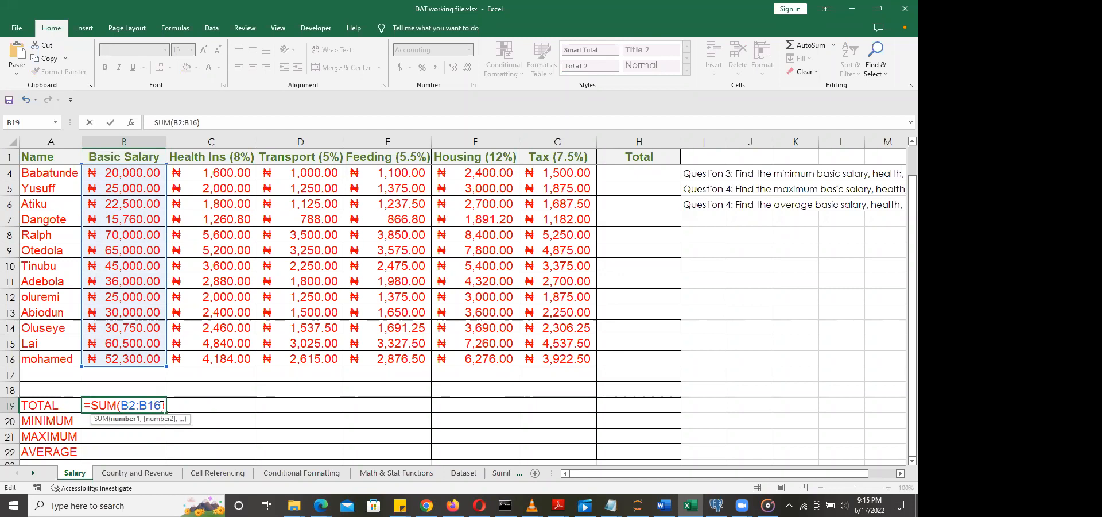
key("Return")
left_click(161, 405)
left_click_drag(166, 412, 572, 404)
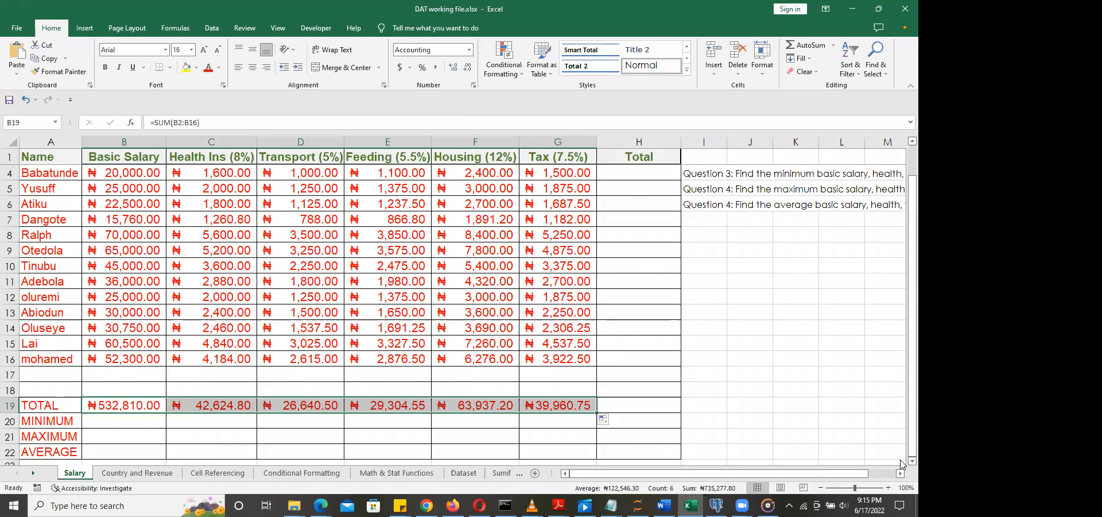
Step: Calculate the minimum basic salary in B20 with the formula =MIN(B2:B16)
scroll(902, 459, "down", 2)
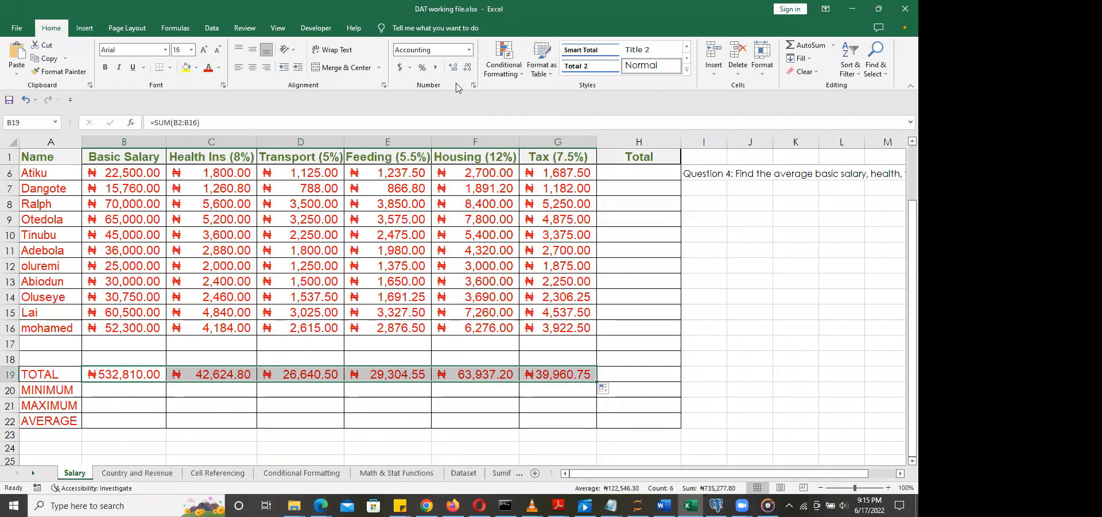
left_click(139, 390)
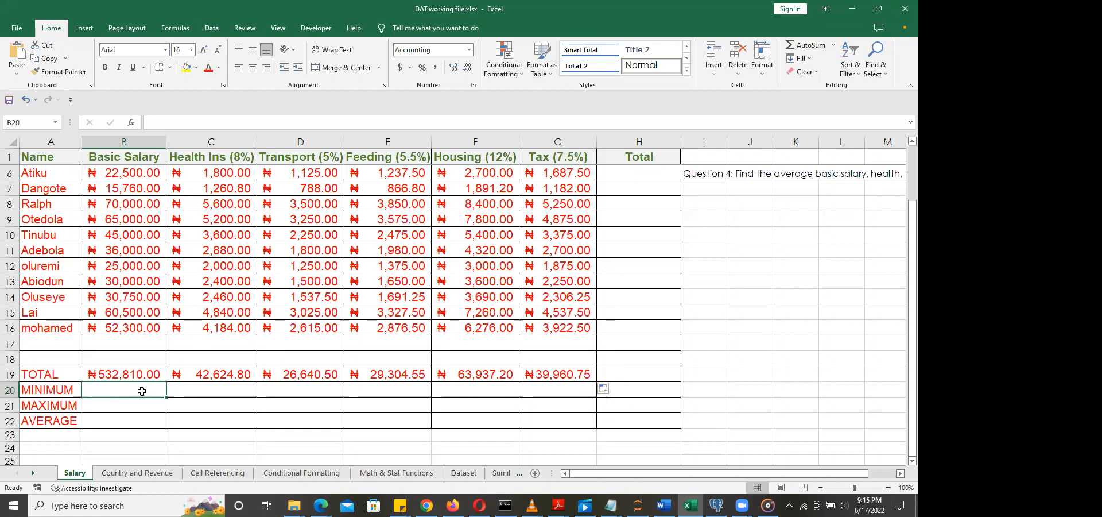
scroll(142, 391, "up", 2)
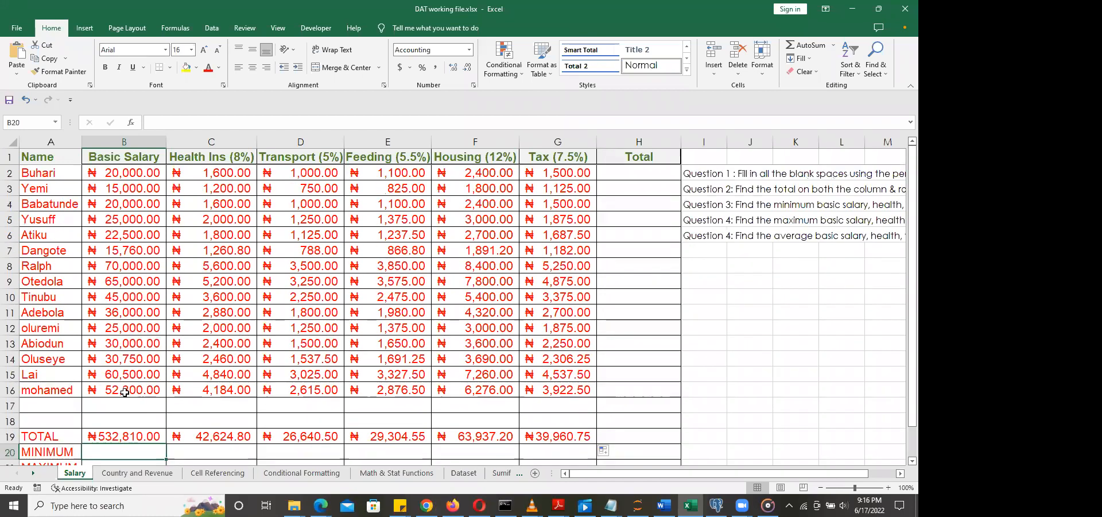
type("=")
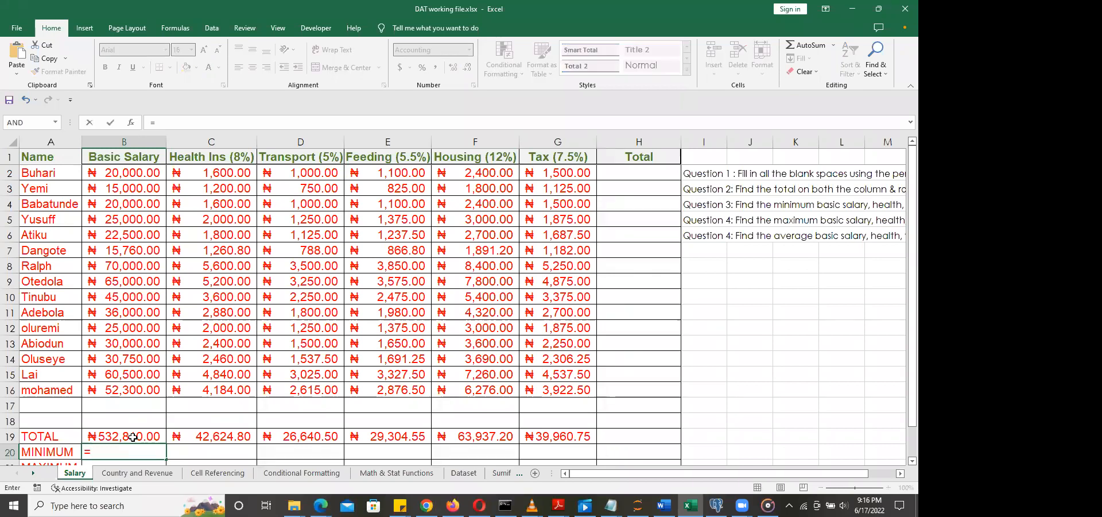
type("min")
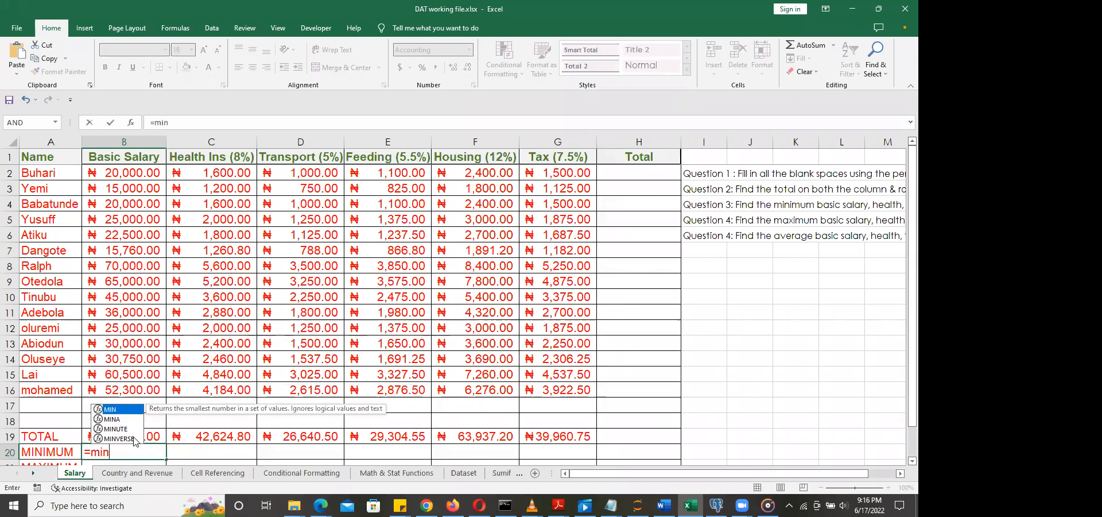
key("Tab")
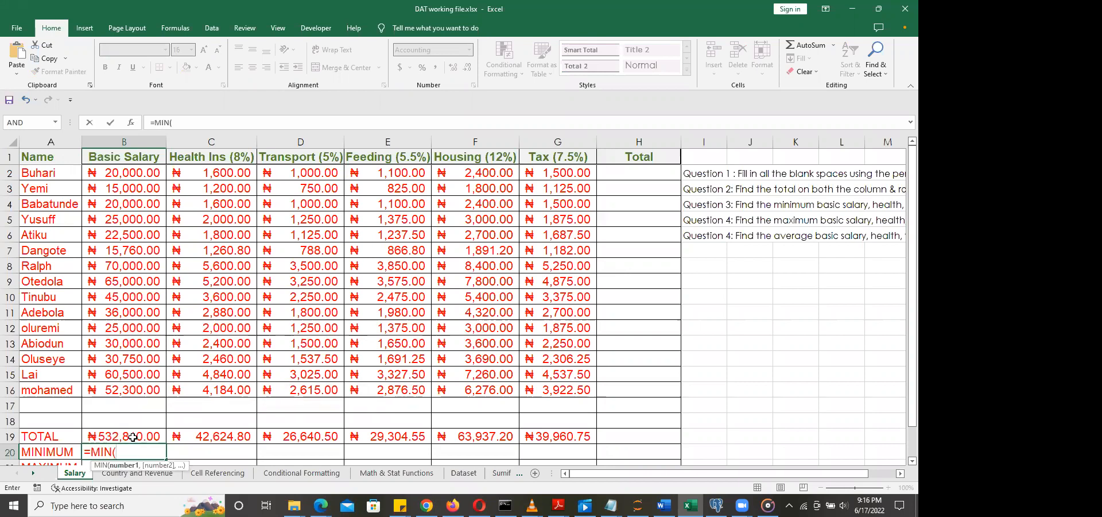
type("B")
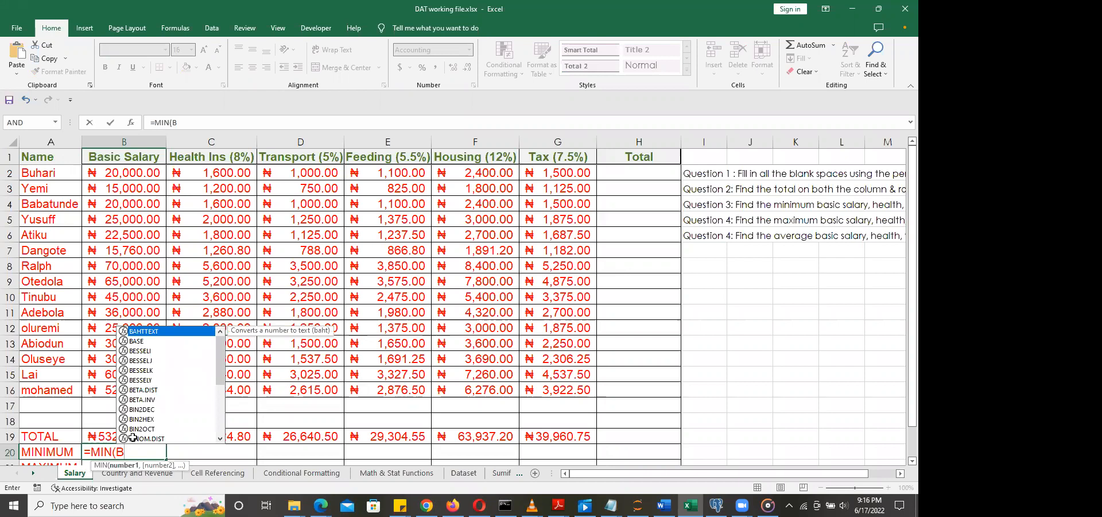
type("2:B16")
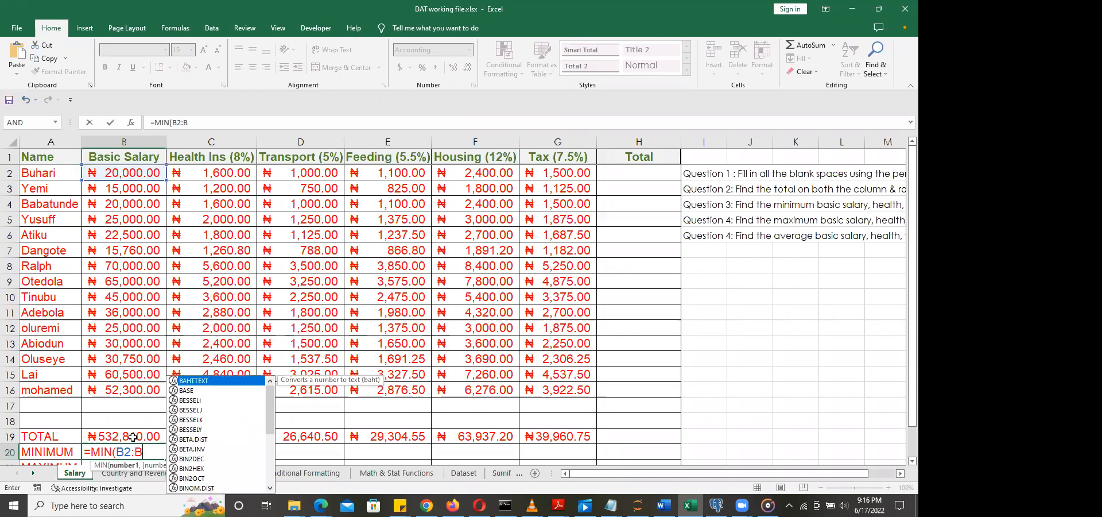
type(")")
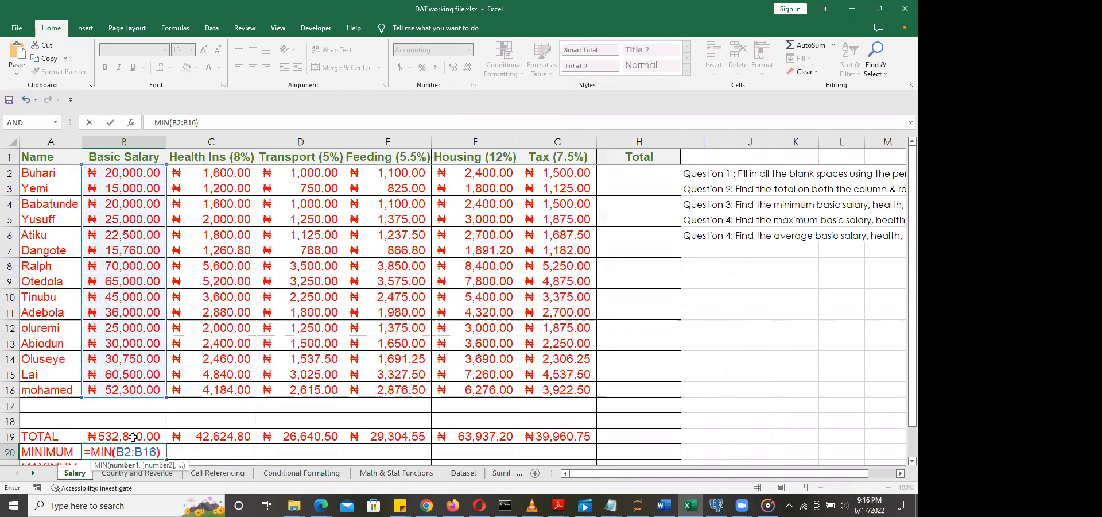
key("Return")
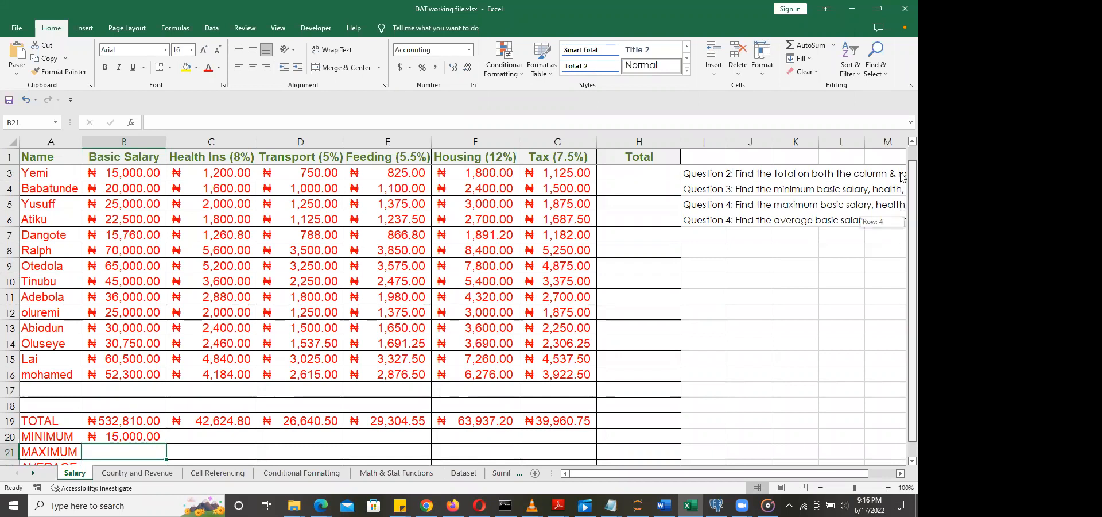
scroll(901, 177, "up", 1)
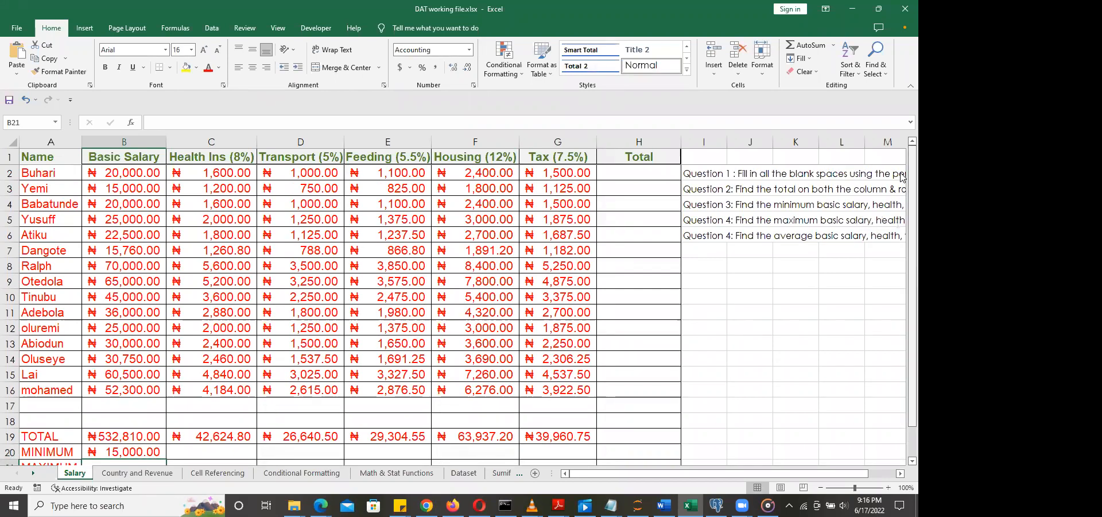
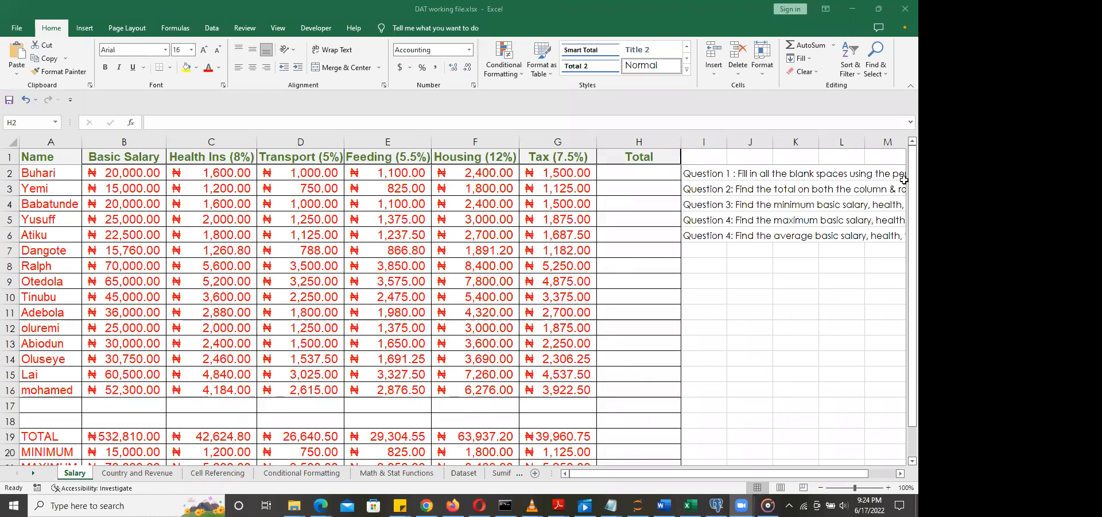
Step: Compute the first employee's total in H2 as salary plus allowances minus tax, using =SUM(B2:F2)-G2
left_click(651, 171)
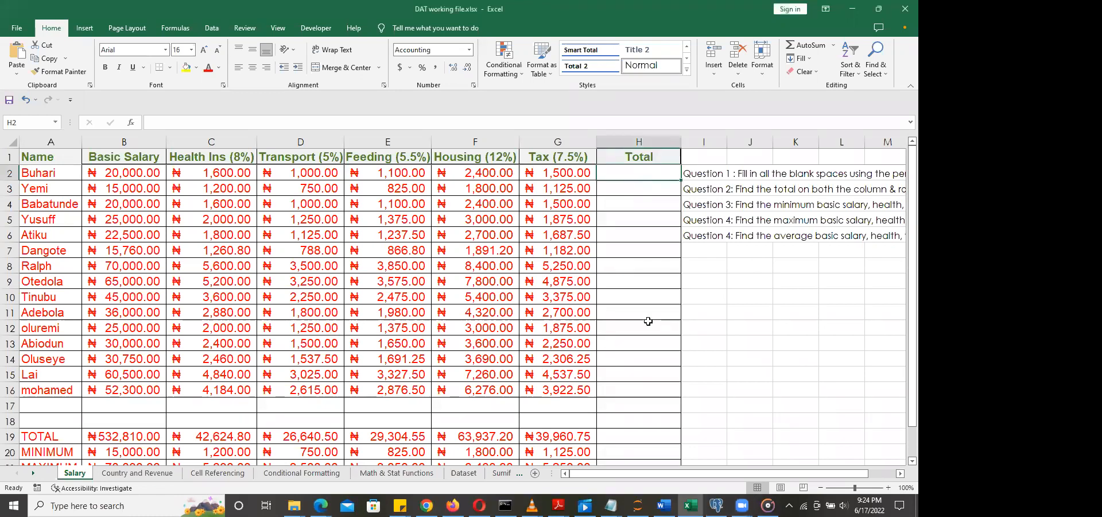
scroll(431, 376, "down", 2)
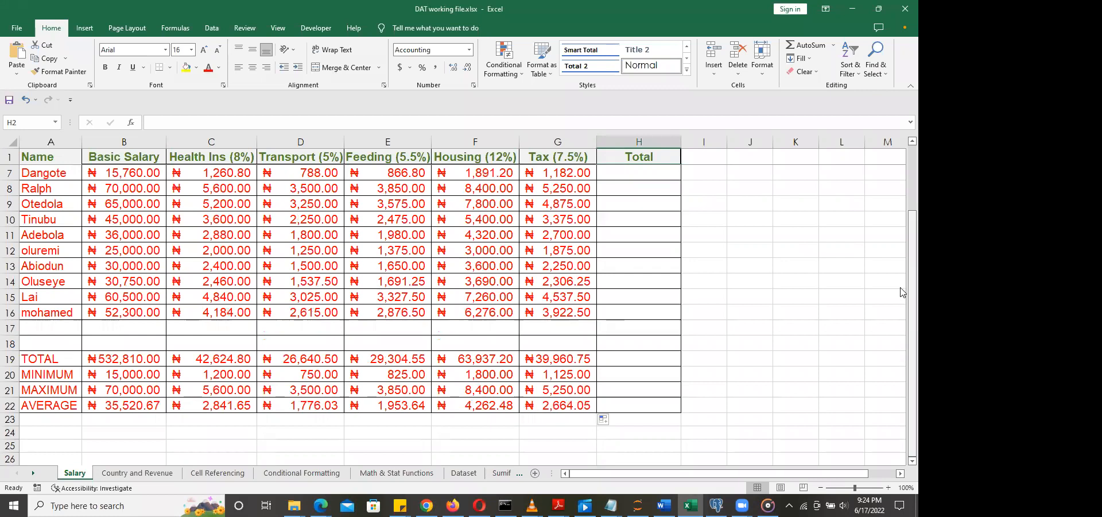
scroll(903, 264, "up", 2)
scroll(903, 360, "down", 1)
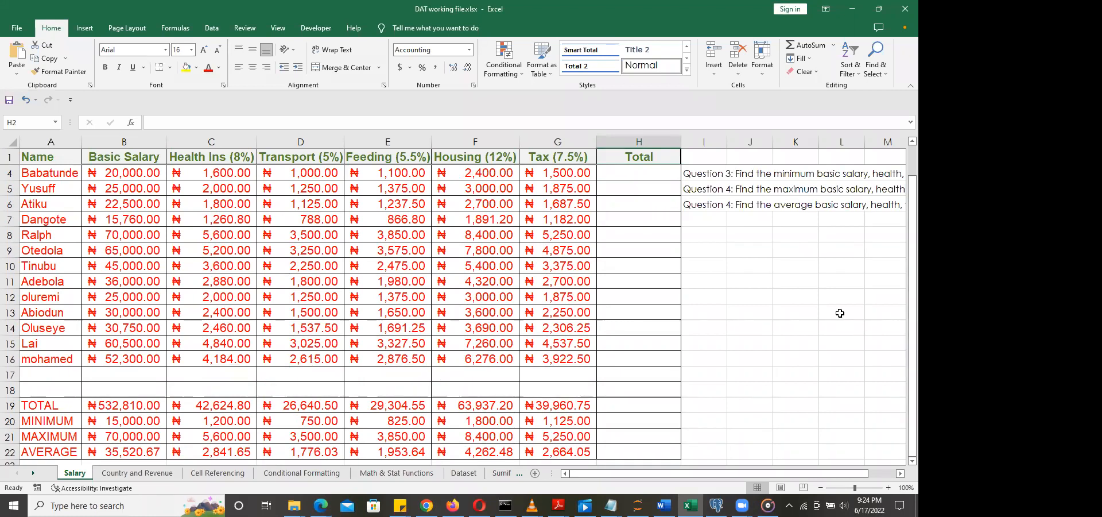
scroll(840, 313, "down", 6)
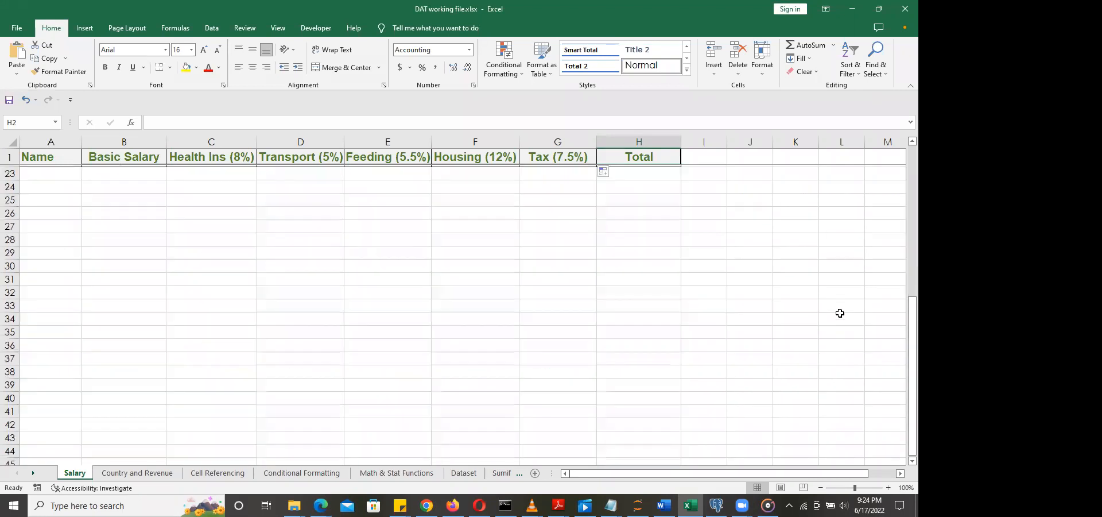
scroll(840, 312, "up", 6)
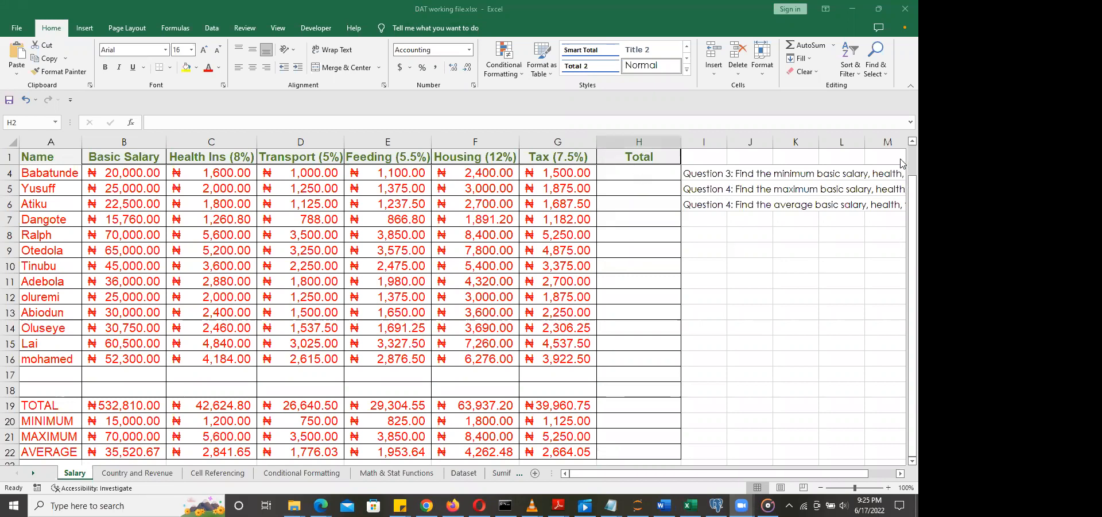
scroll(664, 226, "up", 2)
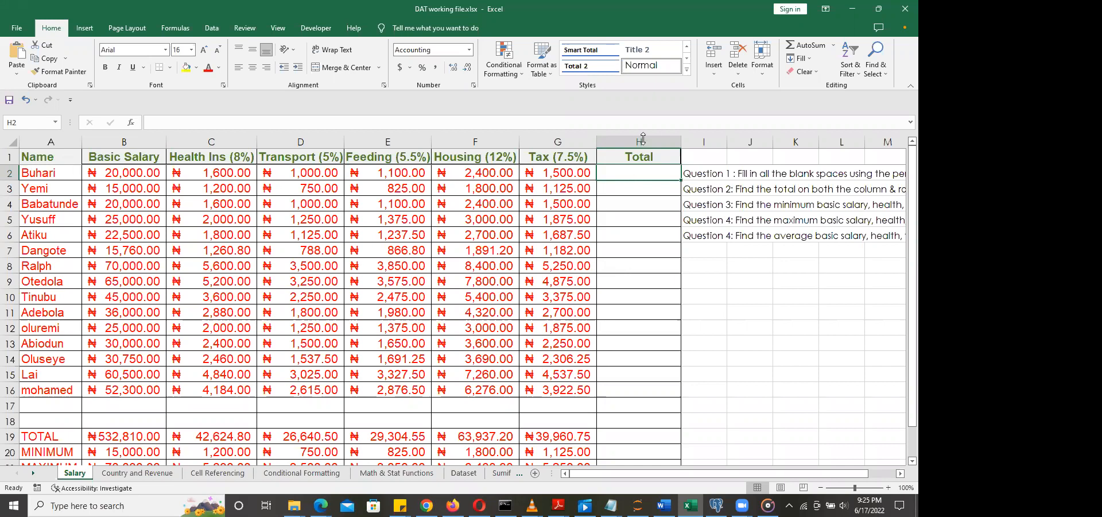
type("=sum")
key("Tab")
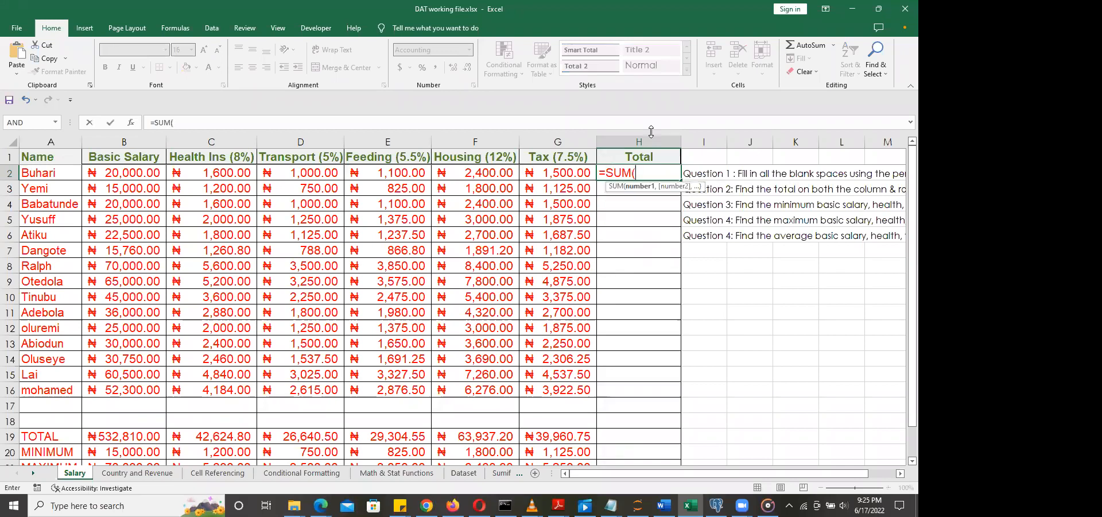
left_click_drag(124, 173, 469, 178)
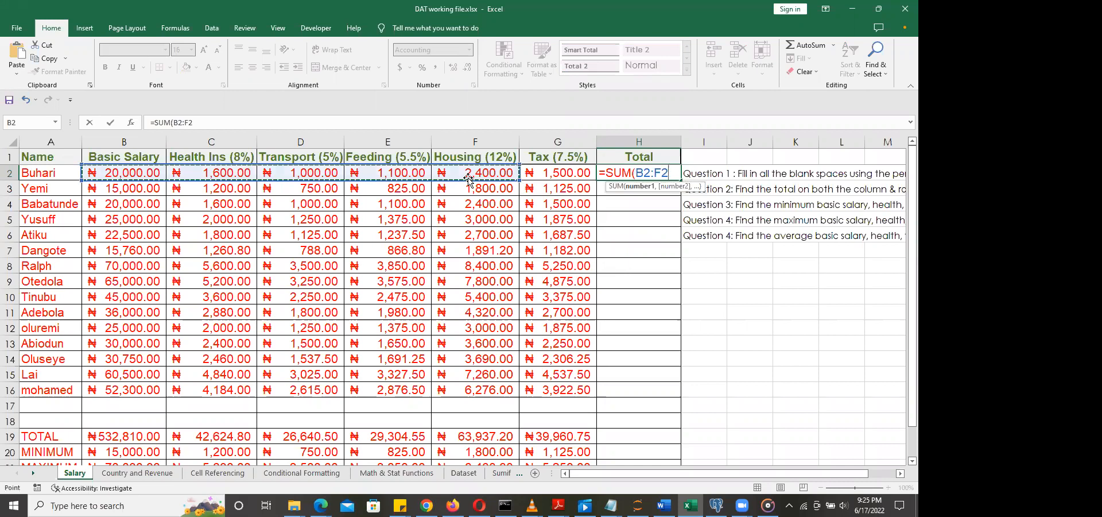
type(")-")
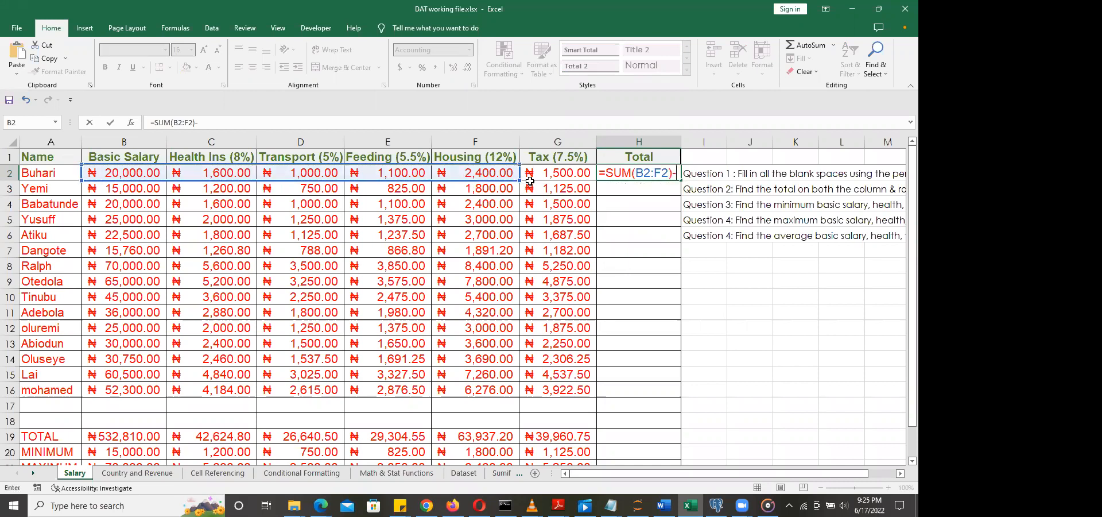
left_click(547, 173)
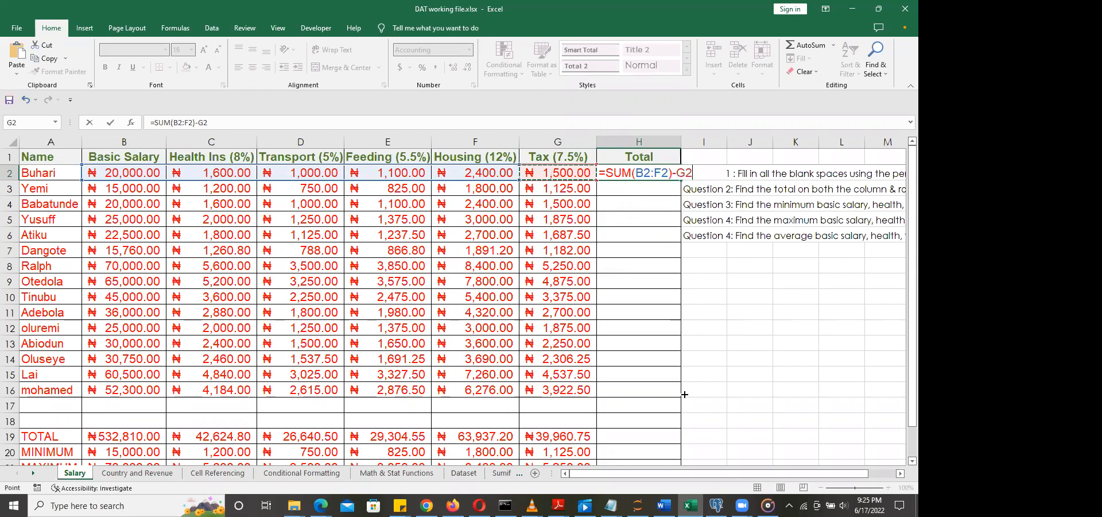
key("Return")
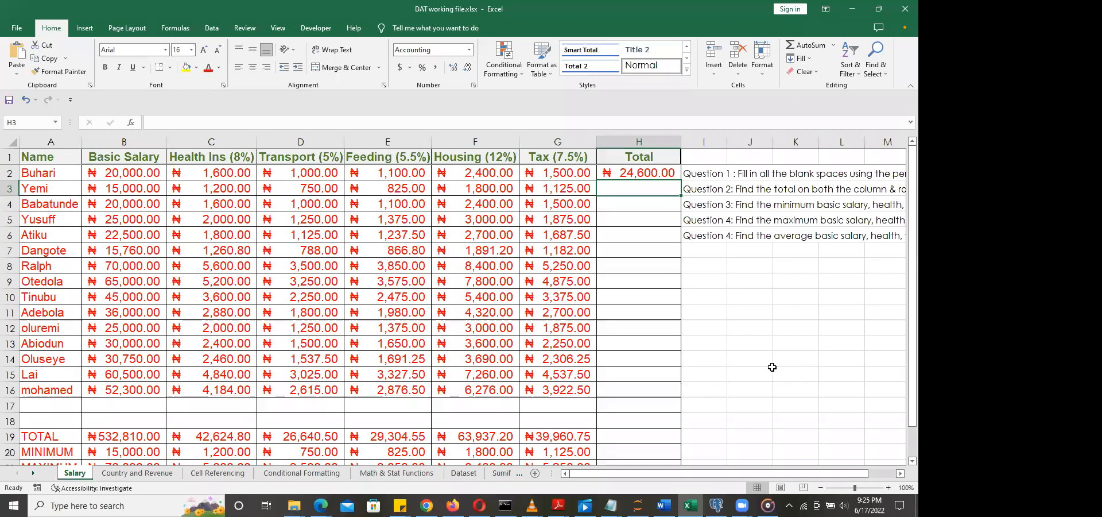
Step: Copy the H2 formula down the Total column to H16 and check the formulas in H2 to H6
key("ctrl+v")
left_click(772, 368)
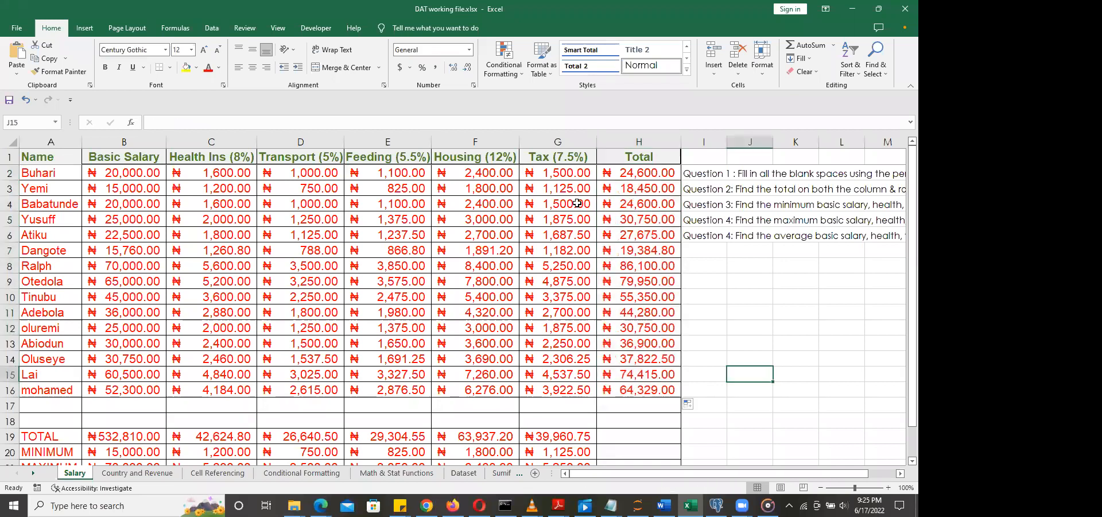
left_click(650, 173)
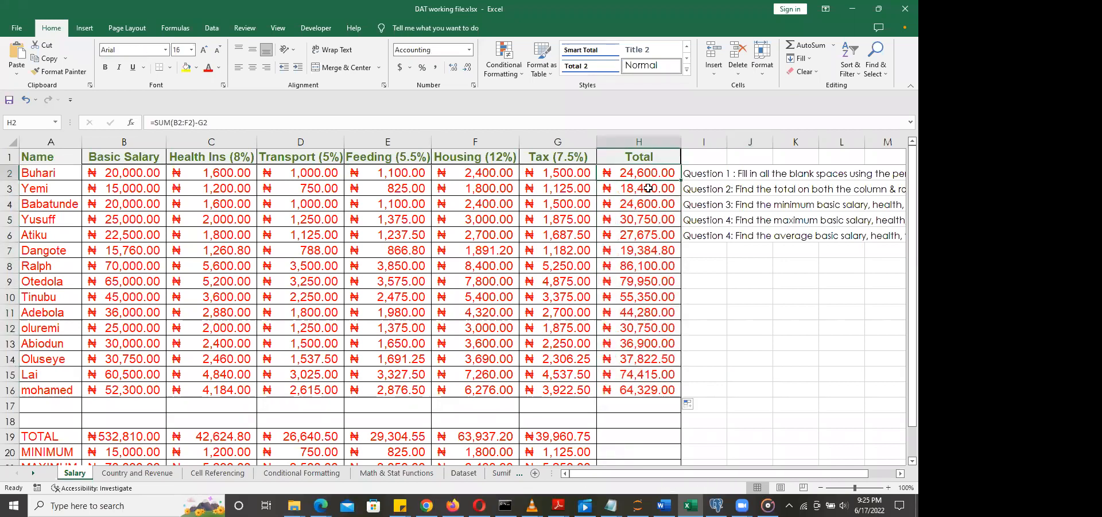
left_click(648, 188)
key("Down")
left_click(645, 219)
key("Down")
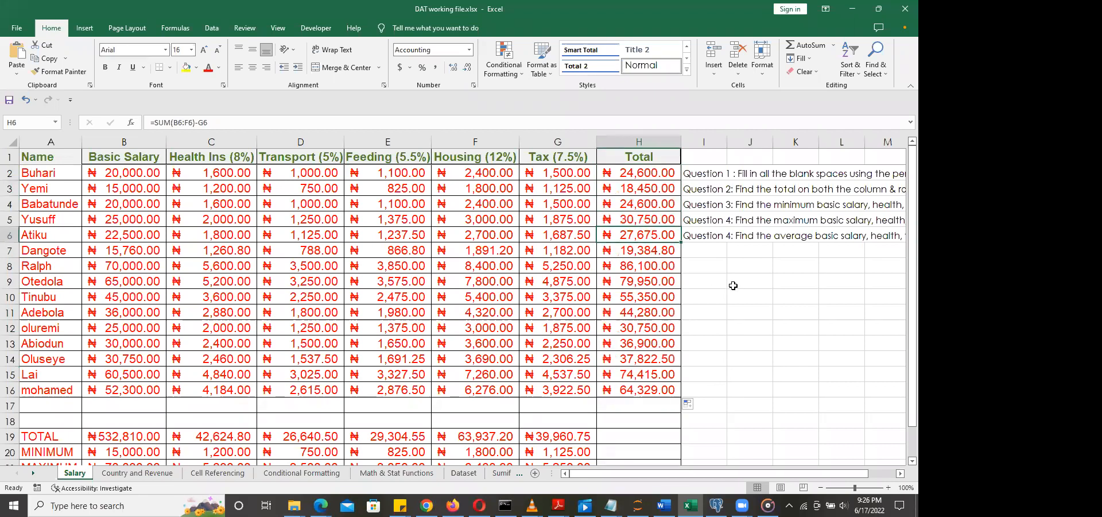
left_click(734, 285)
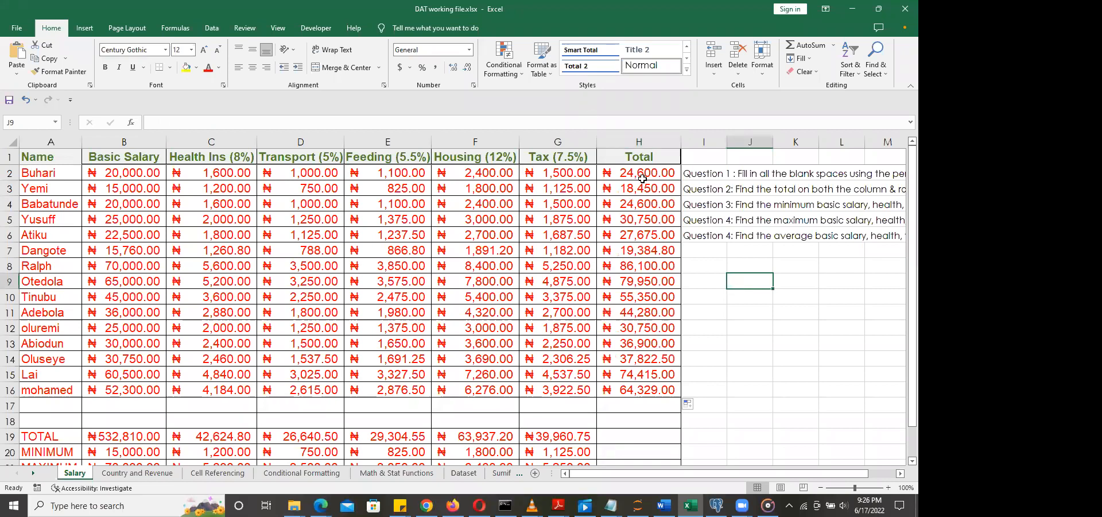
Step: Undo the Total column entries, re-enter =SUM(B2:F2)-G2 in H2 and fill it down to H16
key("ctrl+z")
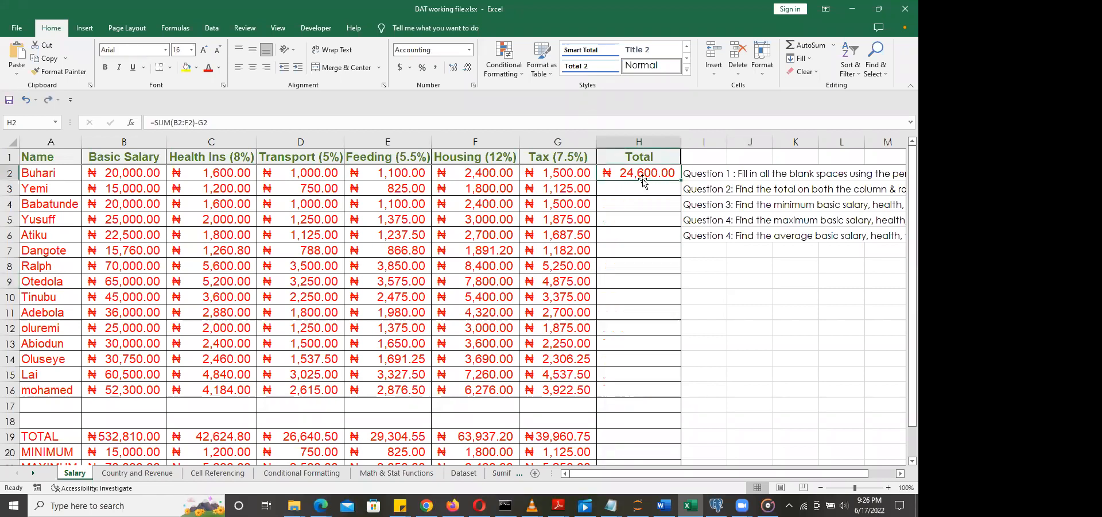
key("ctrl+z")
type("=SUM(")
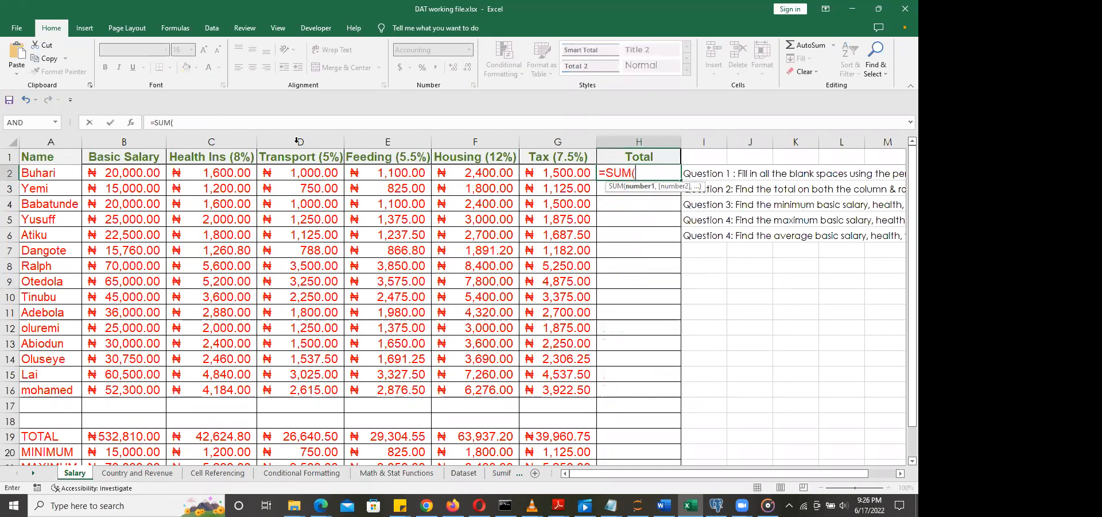
left_click_drag(102, 173, 490, 170)
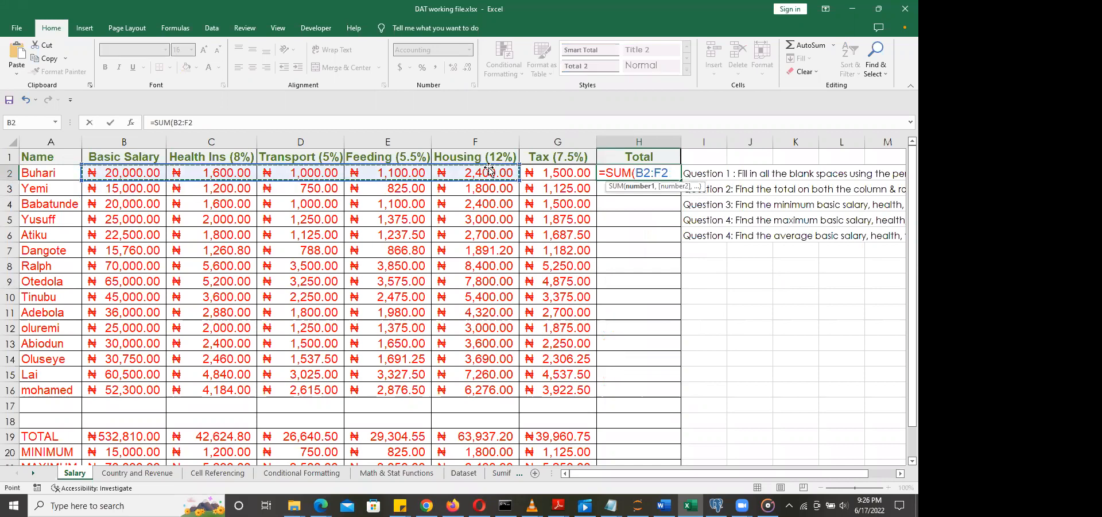
type(")-")
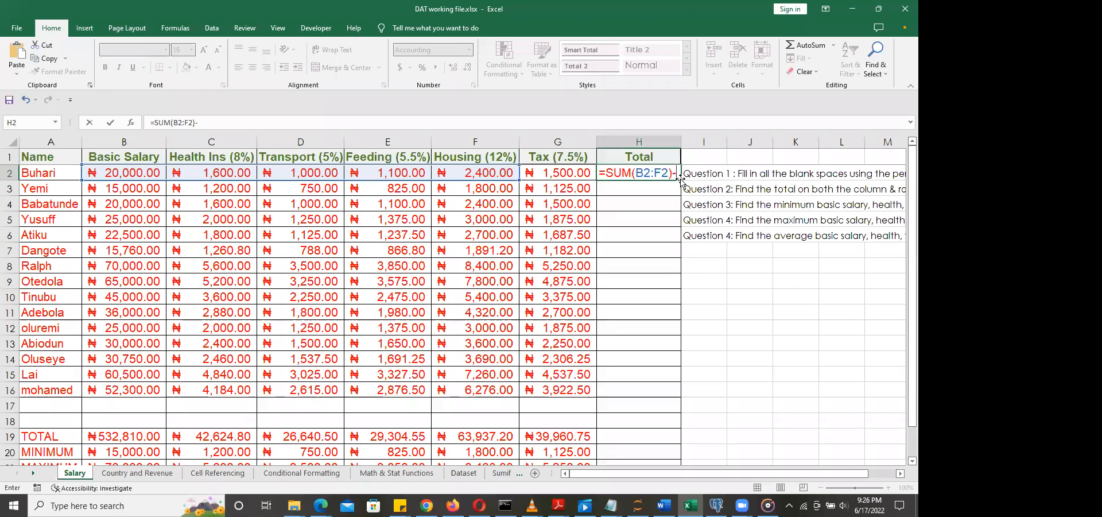
type("G2")
key("ctrl+Return")
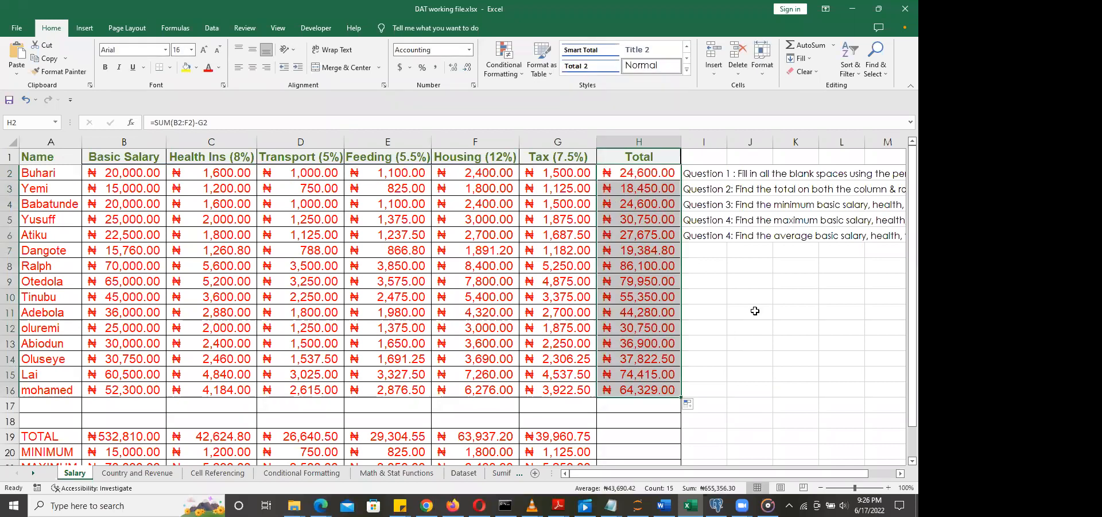
Step: Inspect the formula in H2 and the cells it refers to, leaving it as it is
key("F2")
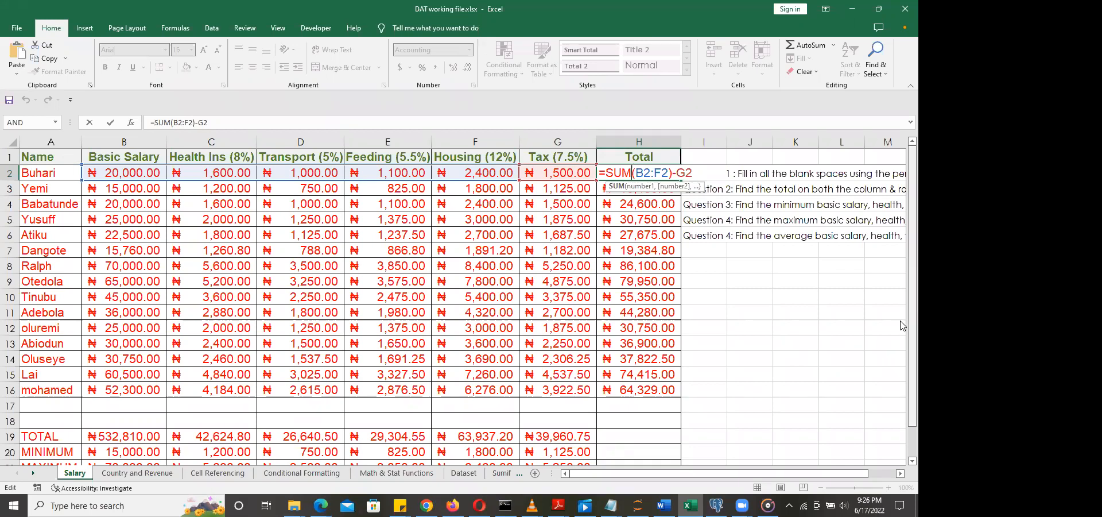
scroll(902, 316, "down", 1)
scroll(902, 310, "up", 1)
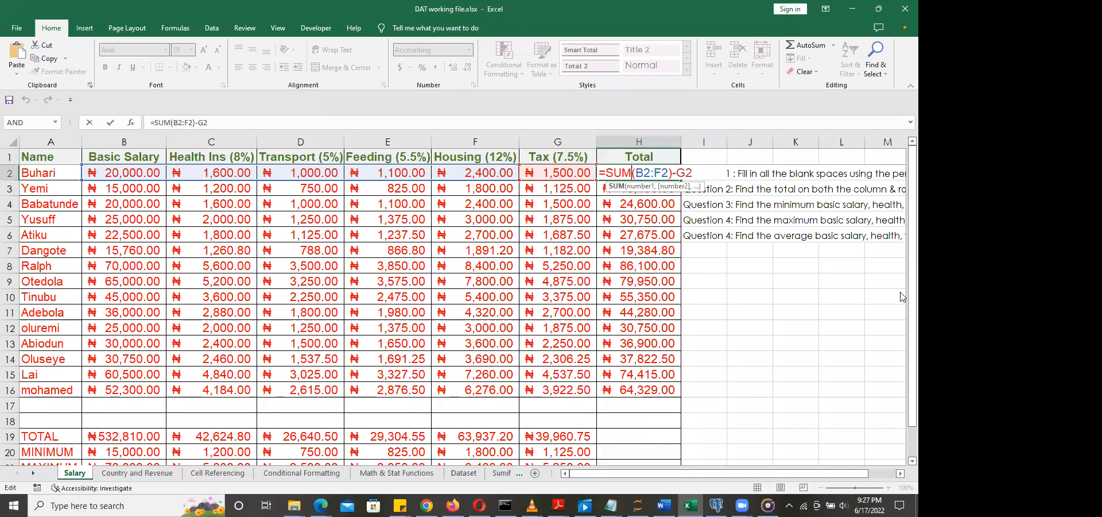
key("ctrl+Return")
scroll(903, 344, "down", 2)
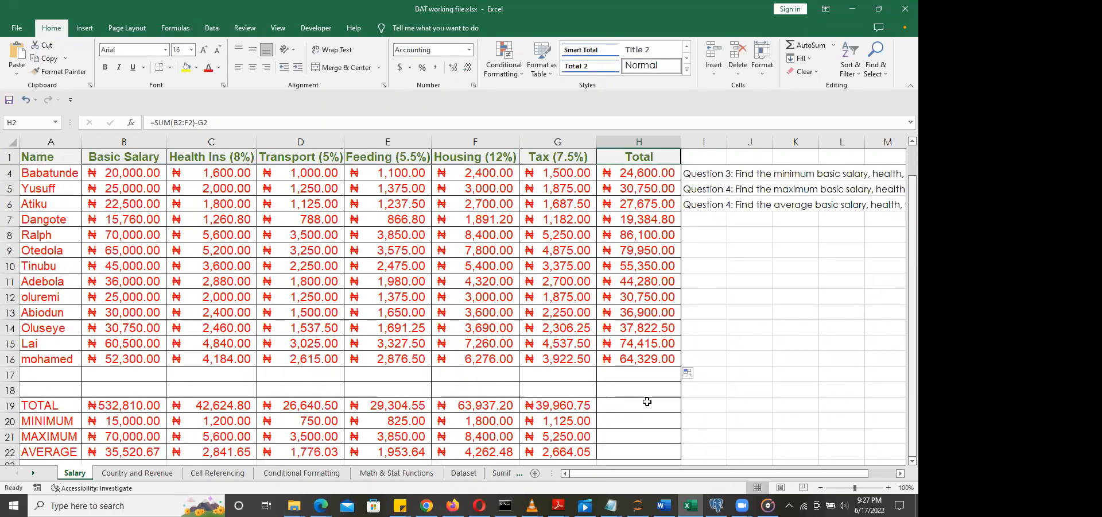
Step: Sum the employees' totals in H17 with =SUM(H2:H16)
left_click(633, 376)
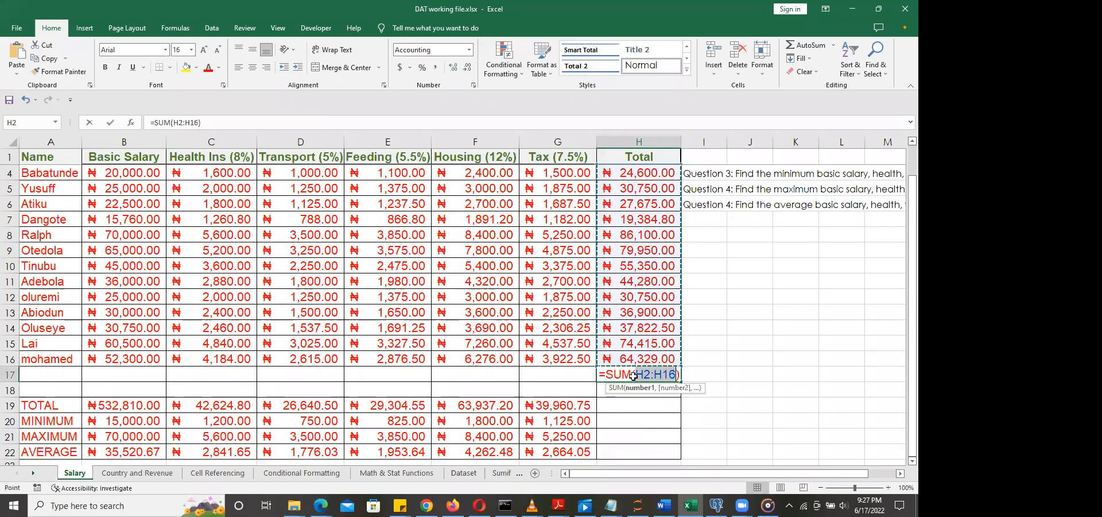
key("Return")
Step: Enter an automatic sum of the TOTAL row in H19 using =SUM(B19:G19)
left_click(631, 408)
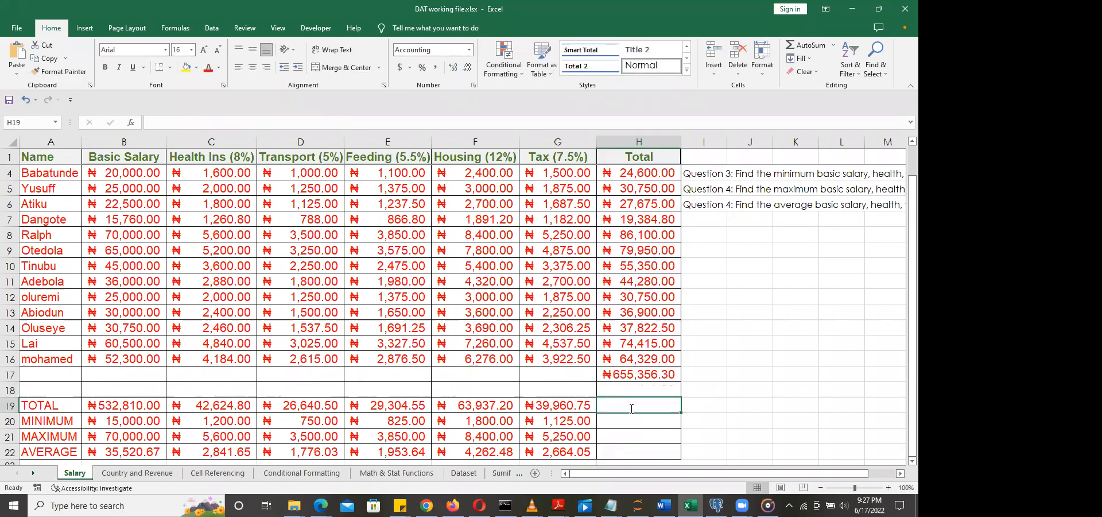
type("sum")
key("BackSpace")
key("BackSpace")
key("BackSpace")
type("=")
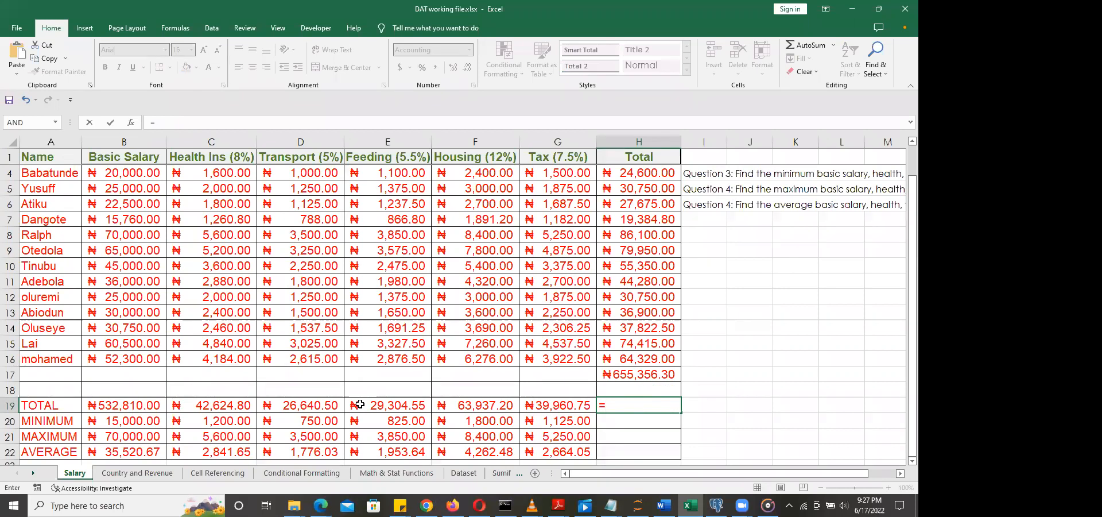
key("alt+equal")
key("Return")
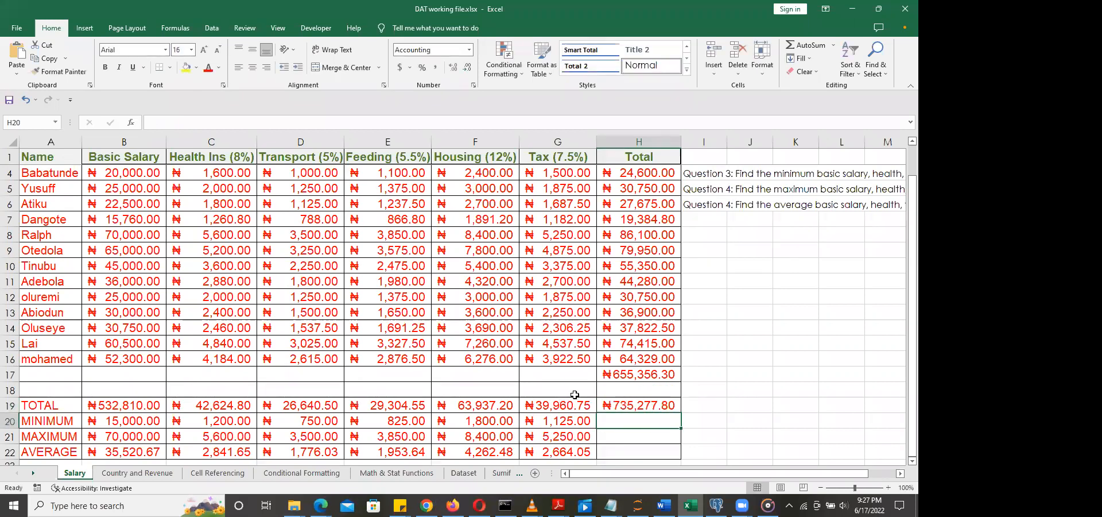
Step: Change the H19 formula to =SUM(B19:F19)-G19 so tax is subtracted, and compare it with the column sum in H17
double_click(627, 407)
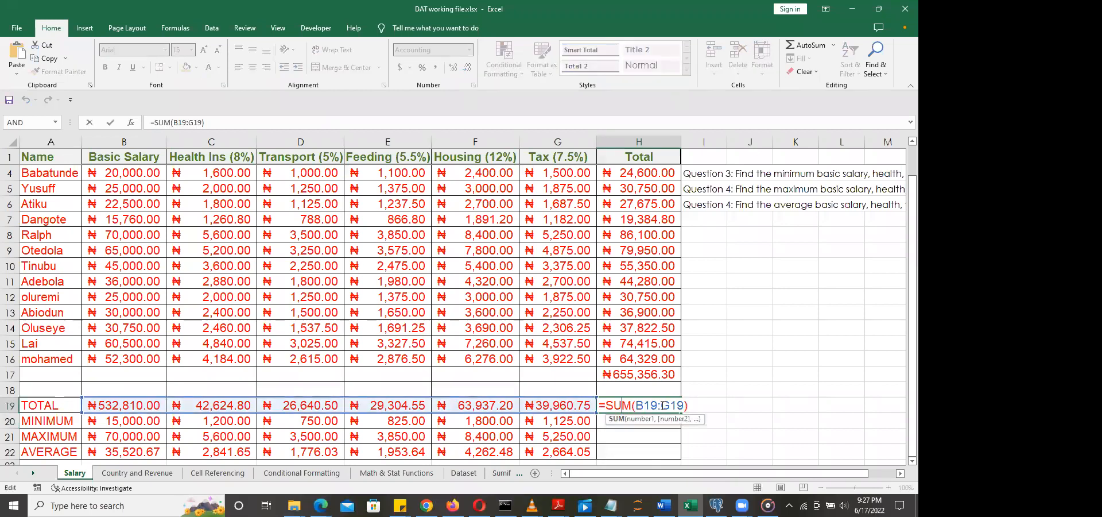
left_click_drag(662, 406, 686, 406)
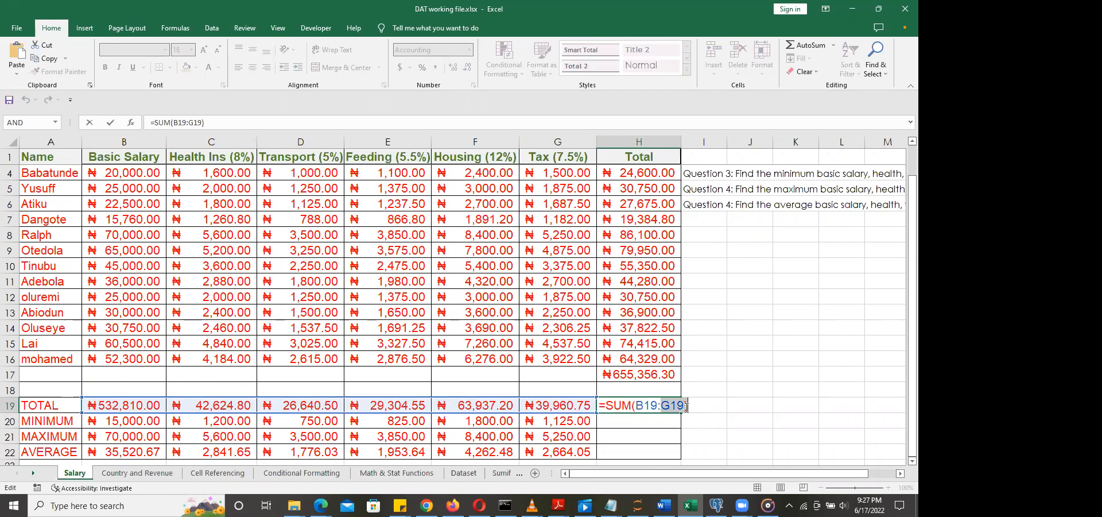
key("BackSpace")
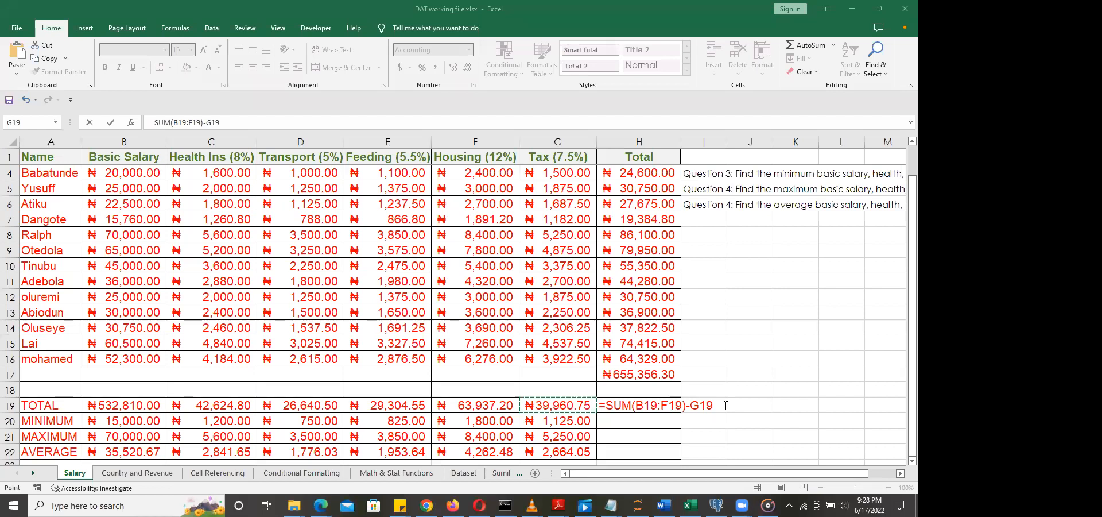
left_click(725, 406)
key("ctrl+Return")
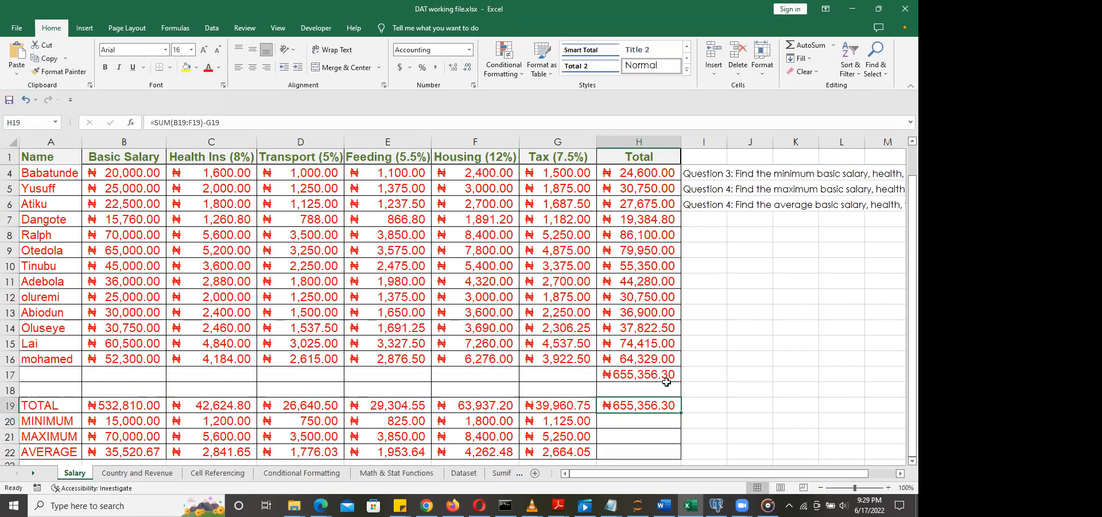
left_click(608, 374)
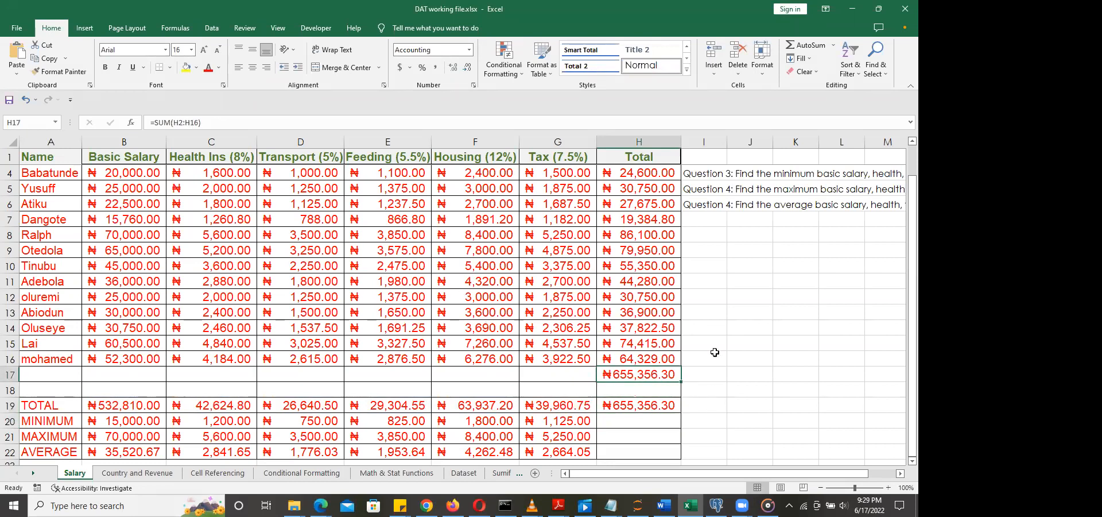
Step: Look through the customer data on the Country and Revenue sheet and read the question about grouping by country
left_click_drag(902, 260, 903, 343)
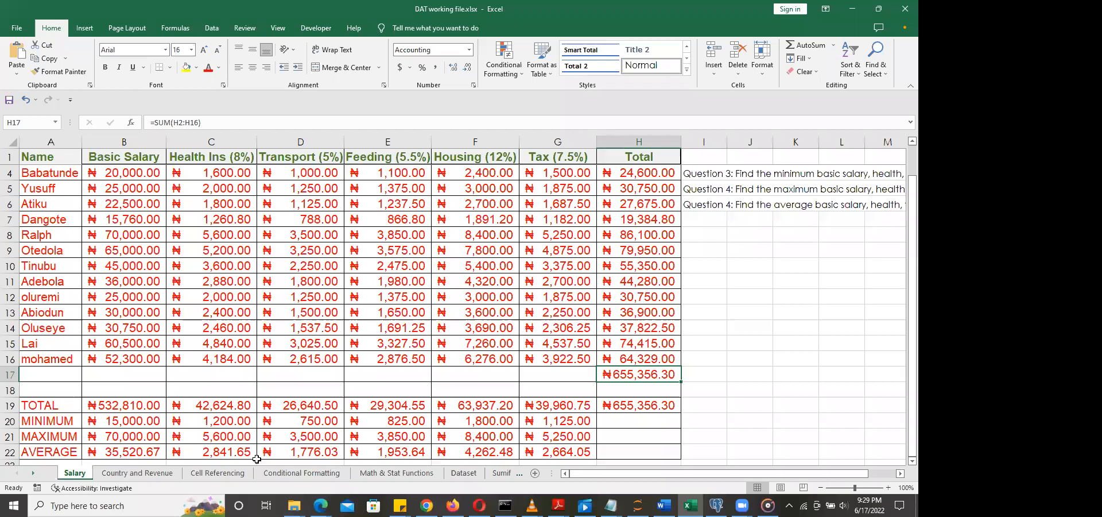
left_click(137, 472)
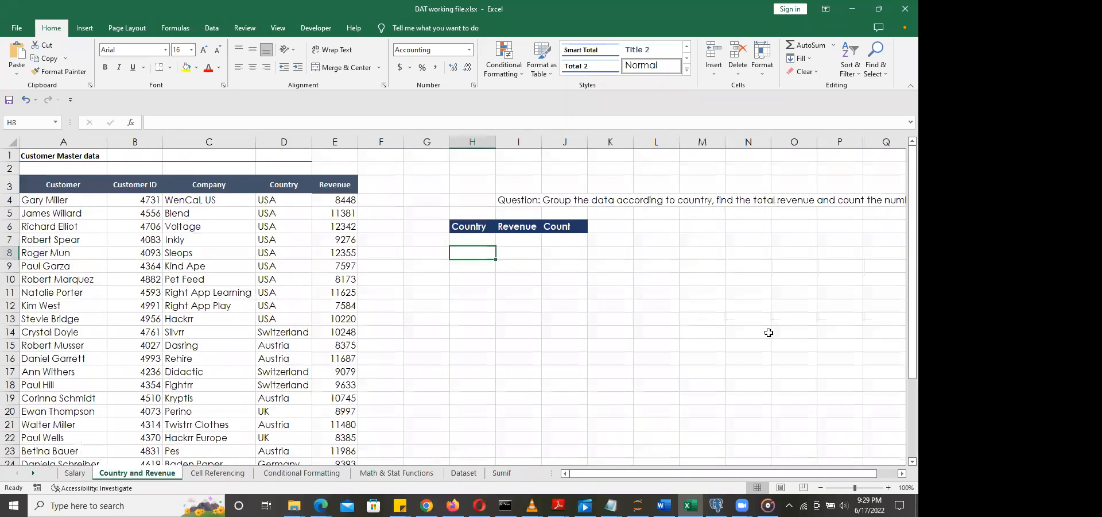
scroll(769, 333, "down", 8)
scroll(768, 332, "up", 8)
left_click(473, 240)
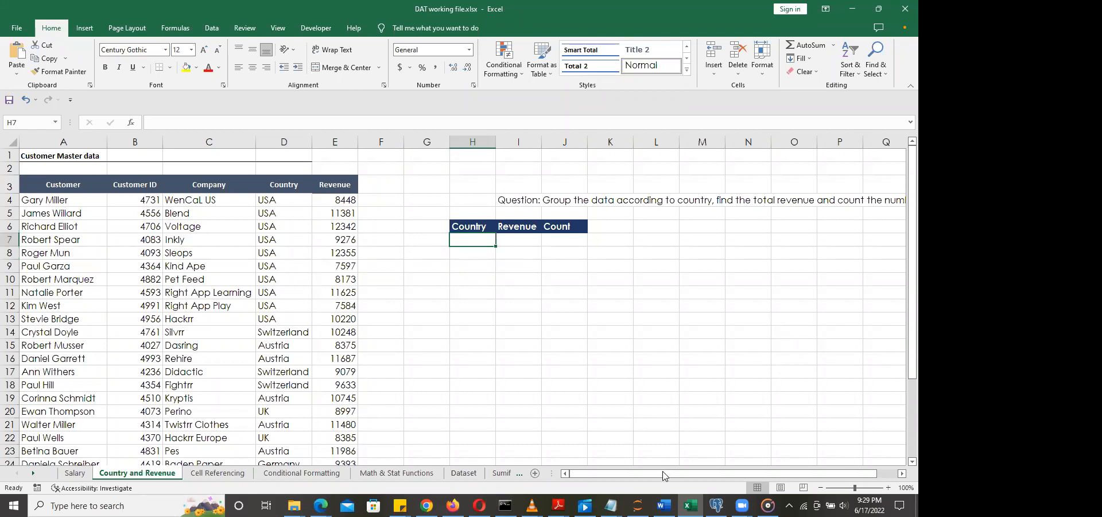
left_click_drag(663, 475, 682, 476)
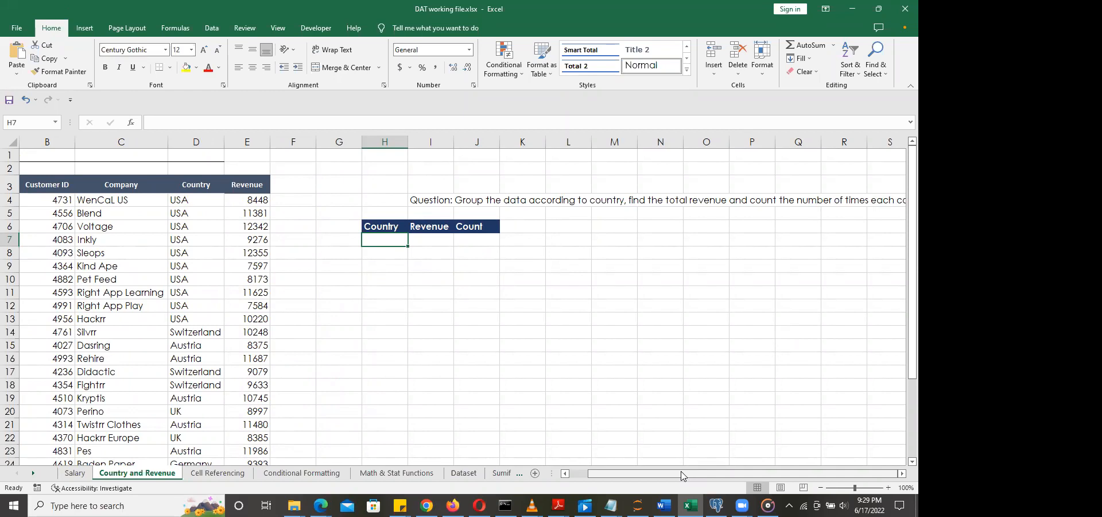
left_click_drag(683, 476, 625, 477)
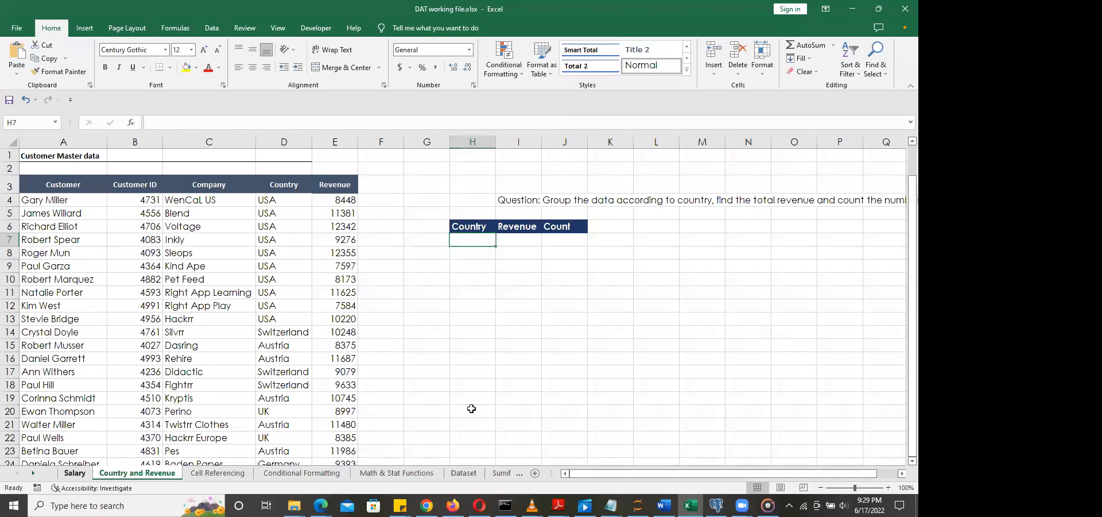
Step: Clear H19 on the Salary sheet, re-enter the net total as =SUM(B19:F19)-G19 and check the formula
left_click(647, 406)
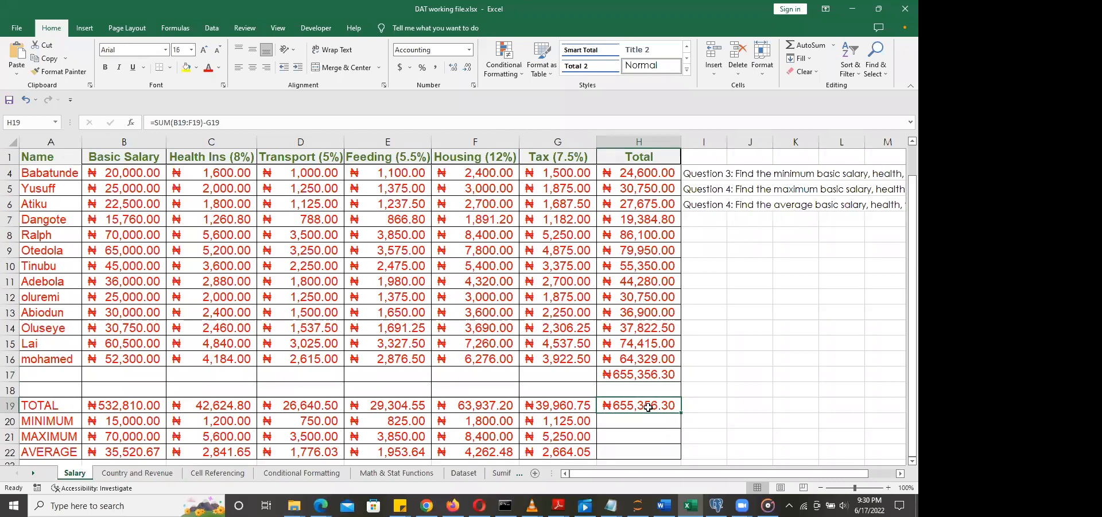
key("Delete")
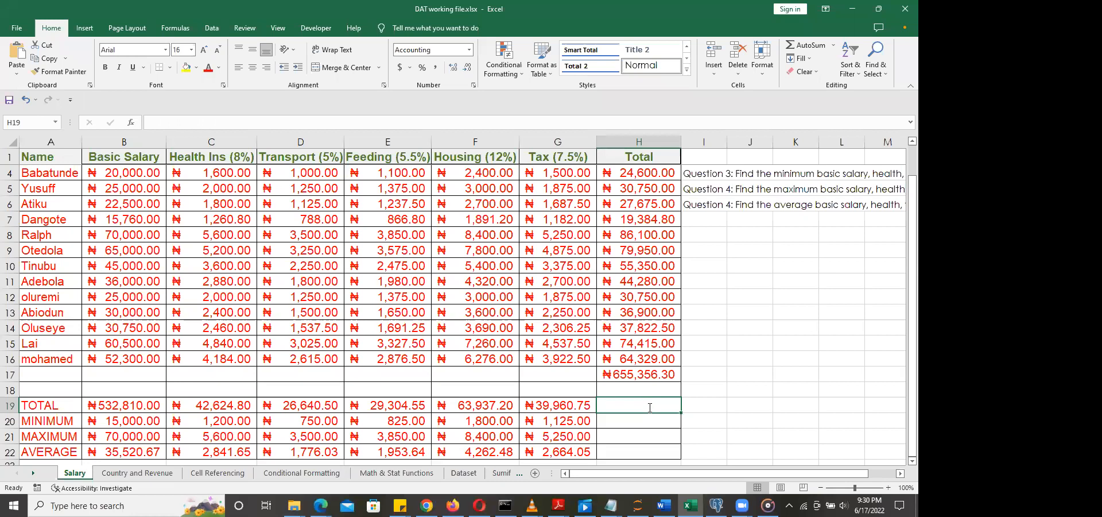
type("=SUM(")
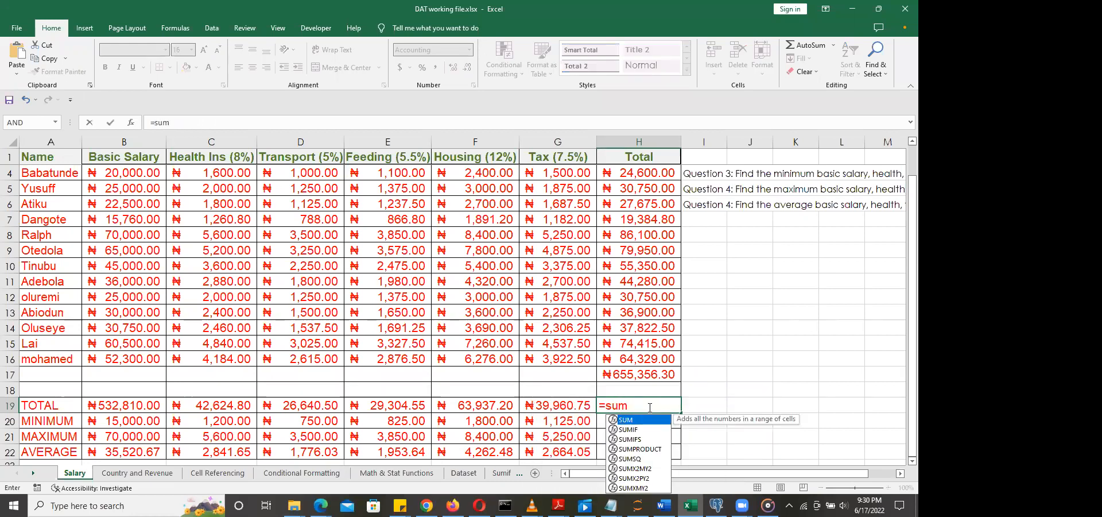
left_click_drag(115, 405, 484, 409)
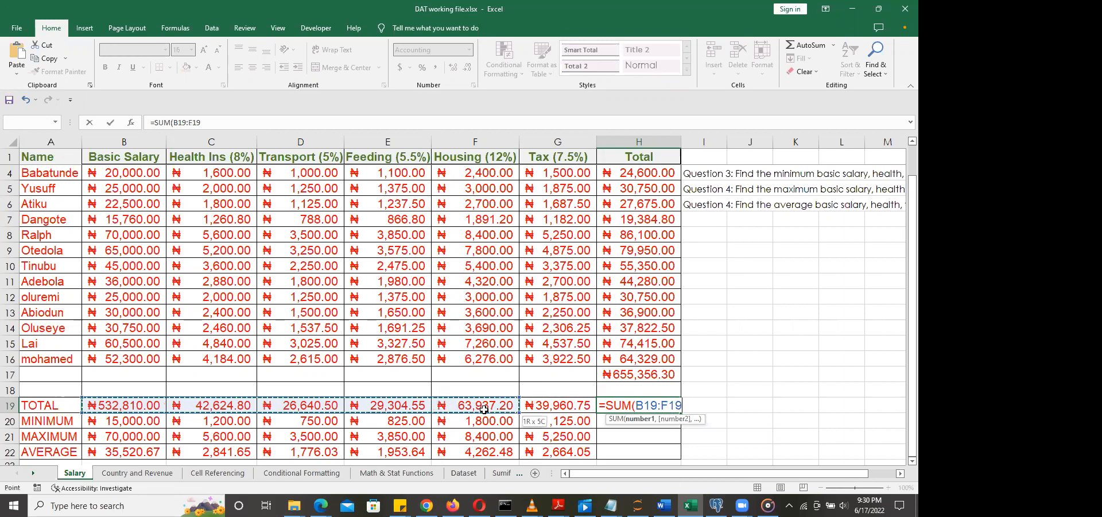
left_click_drag(484, 408, 489, 411)
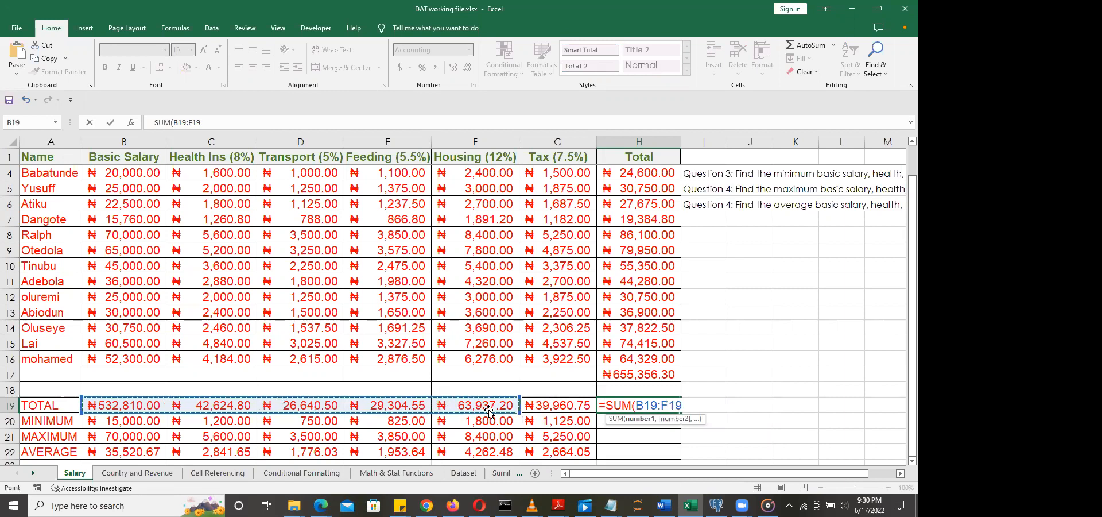
type(")-")
left_click(547, 408)
key("Return")
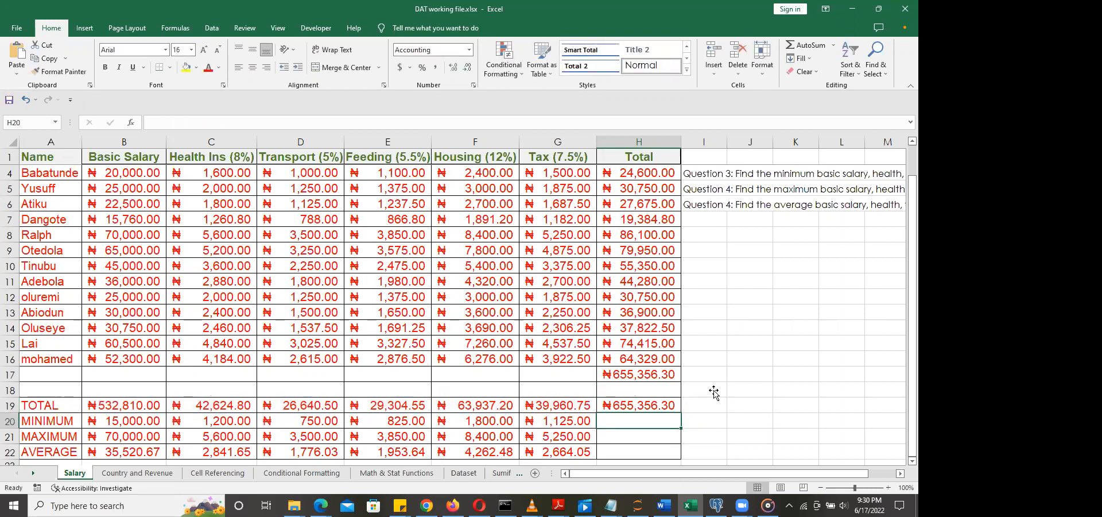
double_click(658, 405)
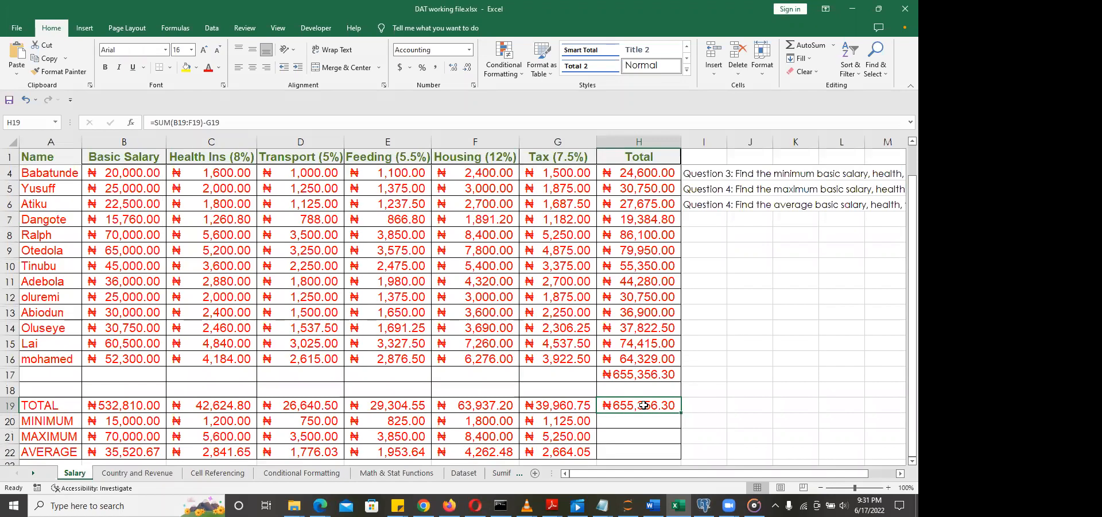
Step: Turn on filters for the customer table headers in row 3 of the Country and Revenue sheet
left_click(135, 473)
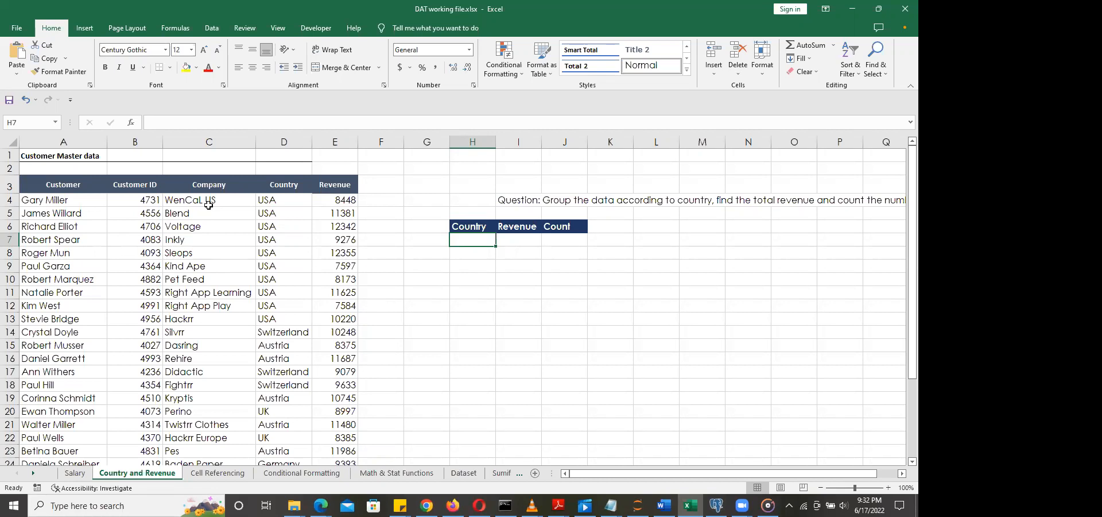
left_click(54, 184)
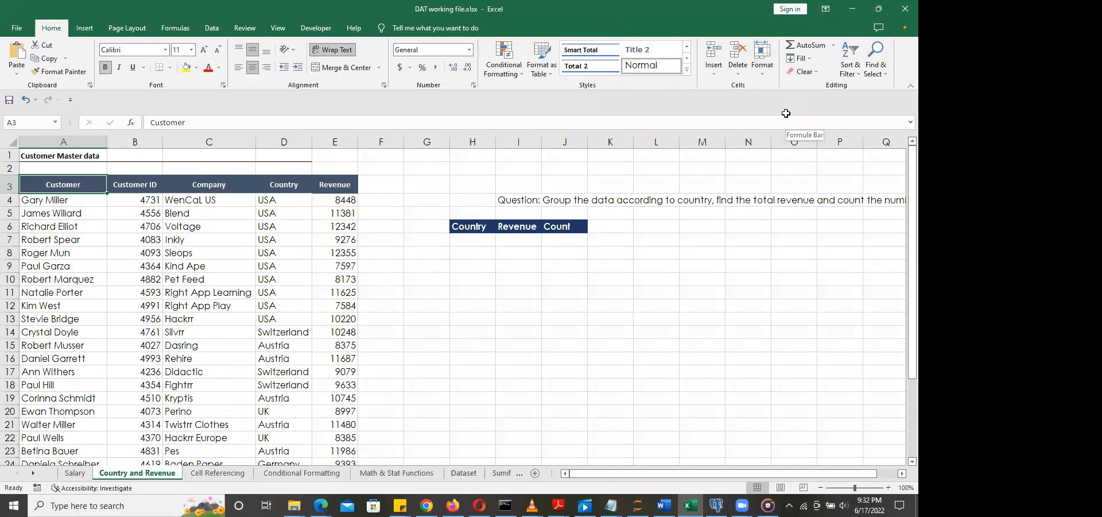
left_click(858, 73)
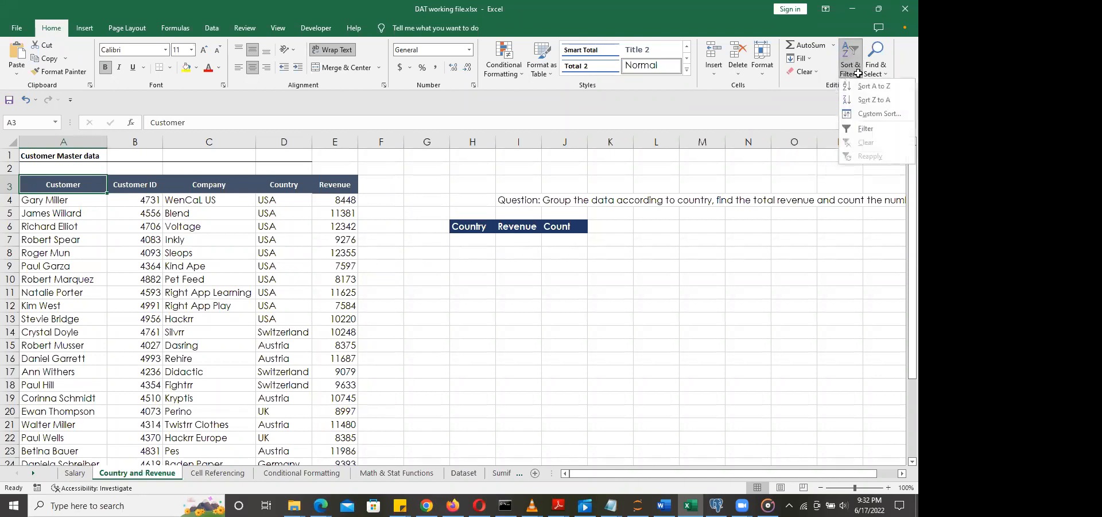
left_click(871, 128)
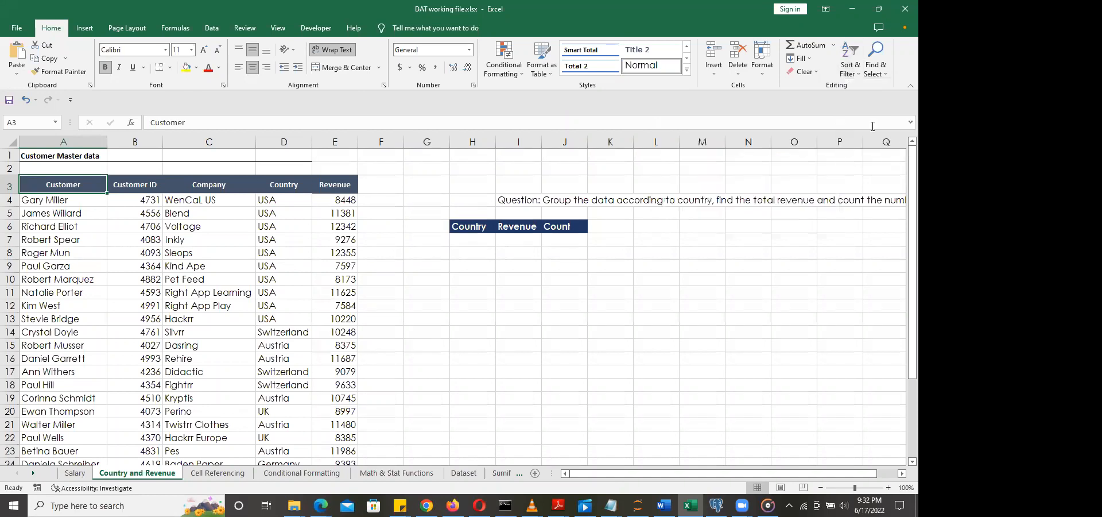
left_click(694, 265)
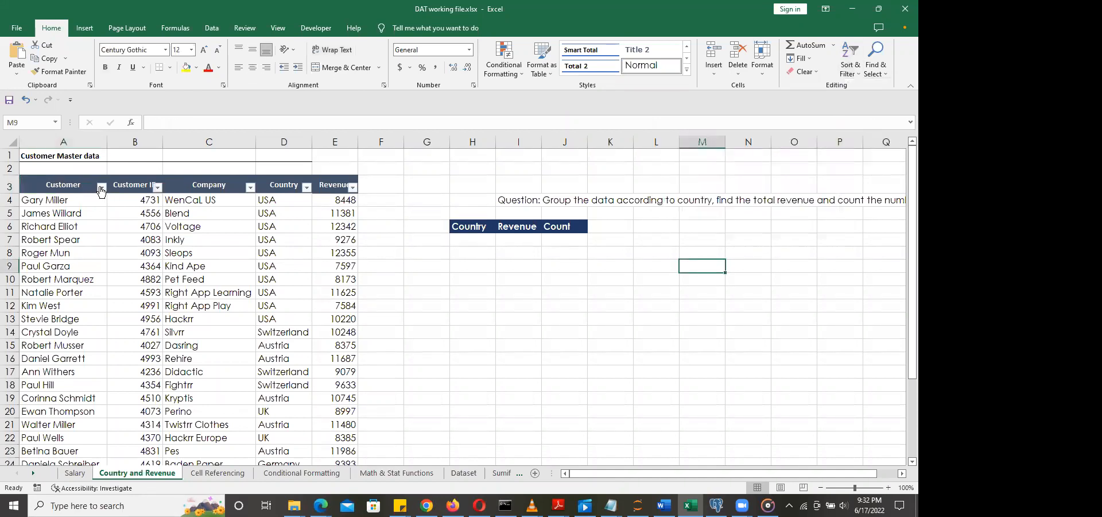
Step: Examine the filter and sort options offered by the customer table's column headers, from Customer to Revenue
left_click(101, 186)
left_click(157, 187)
left_click(157, 188)
left_click(274, 188)
left_click(307, 187)
left_click(355, 194)
left_click(353, 189)
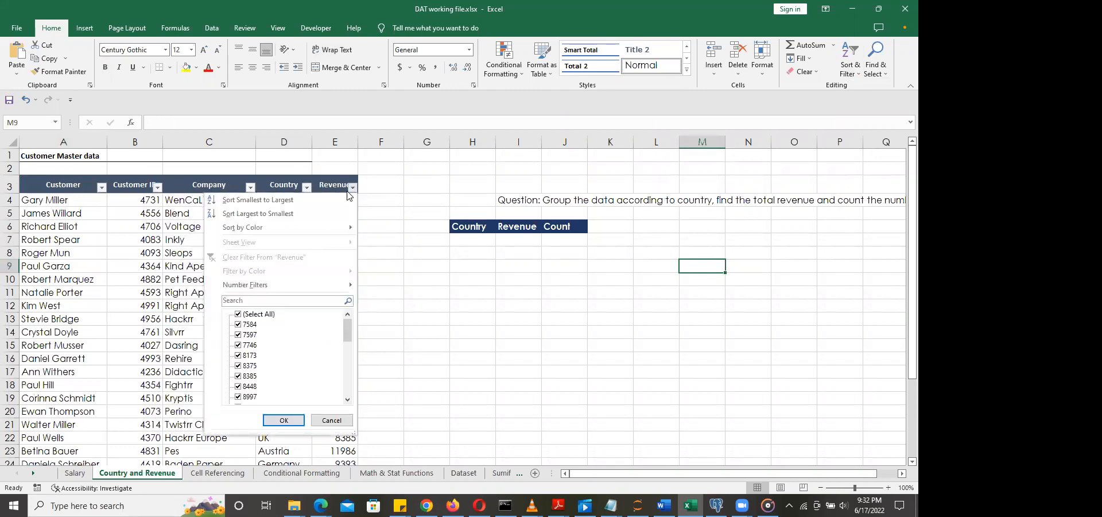
left_click(97, 190)
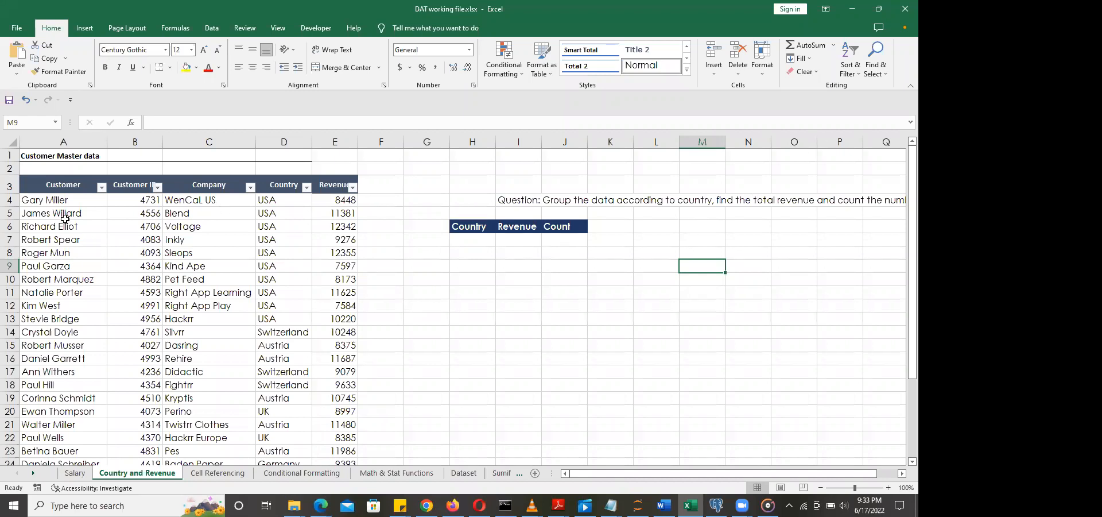
Step: Remove the filters from the customer table's header row and apply them again from the Customer header
left_click(64, 184)
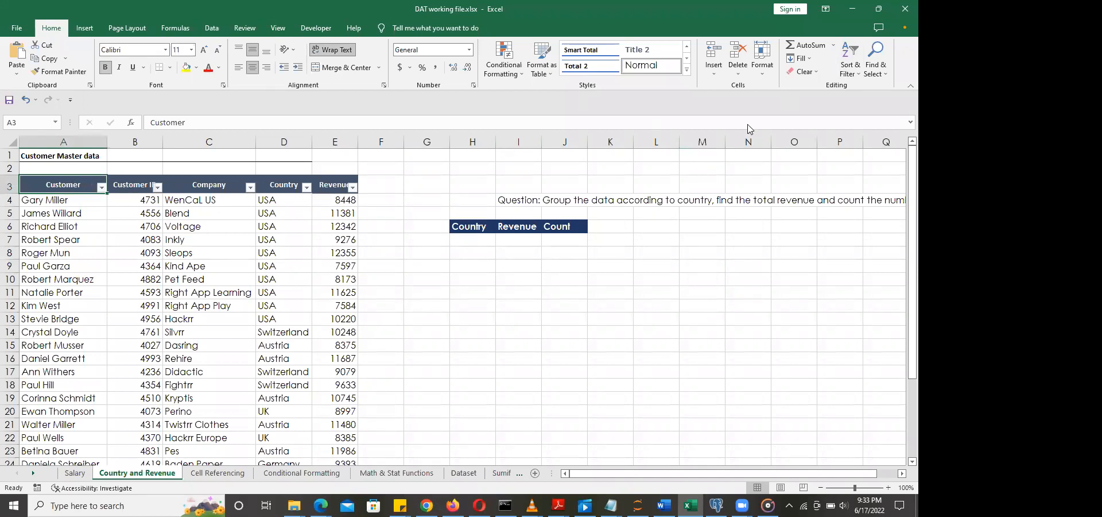
left_click(856, 74)
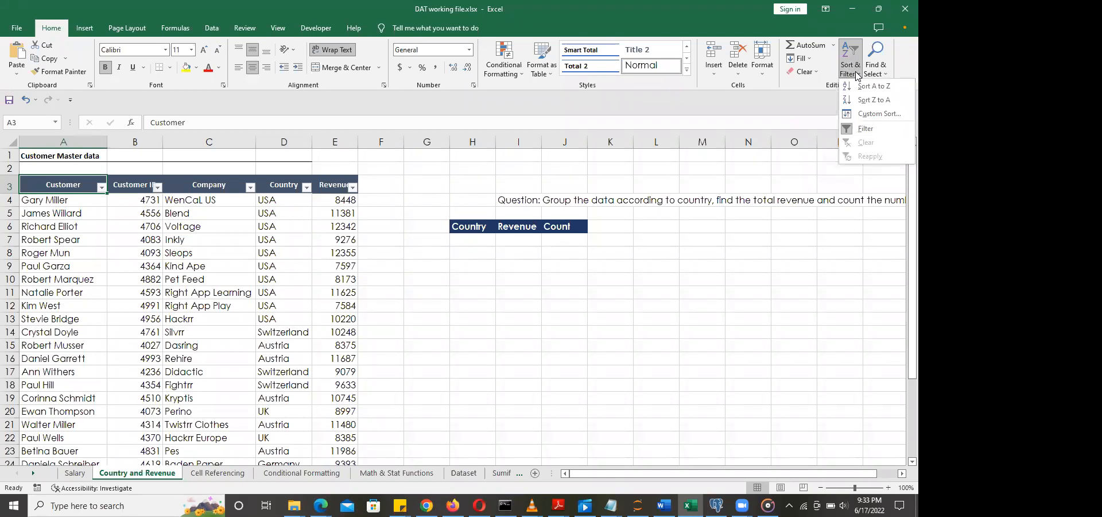
left_click(864, 128)
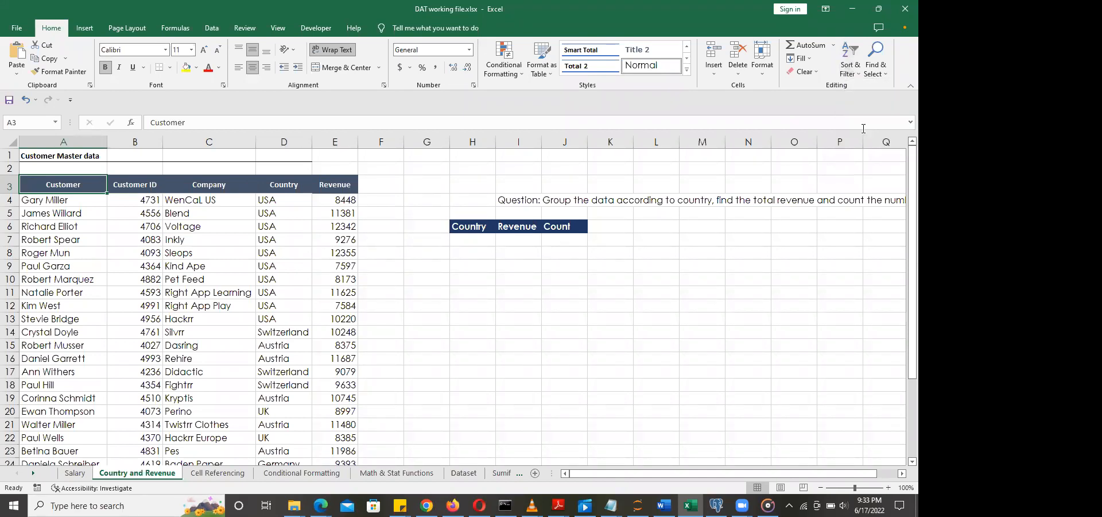
left_click(855, 76)
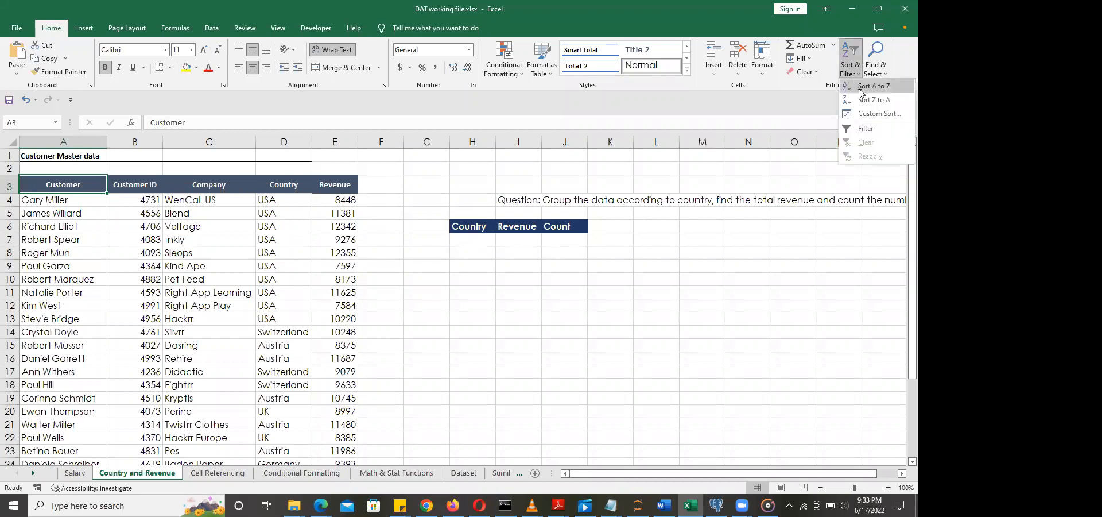
left_click(862, 129)
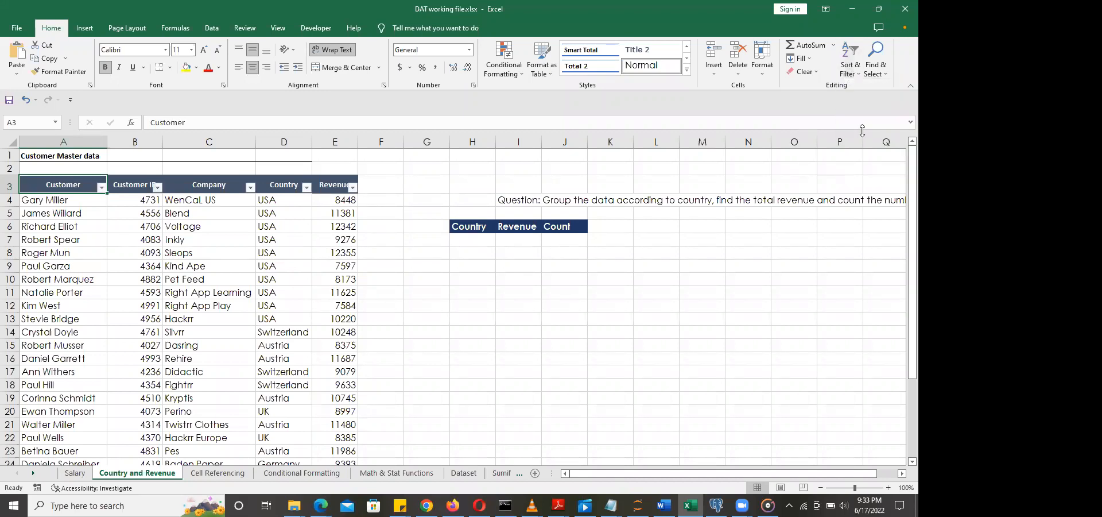
left_click(81, 209)
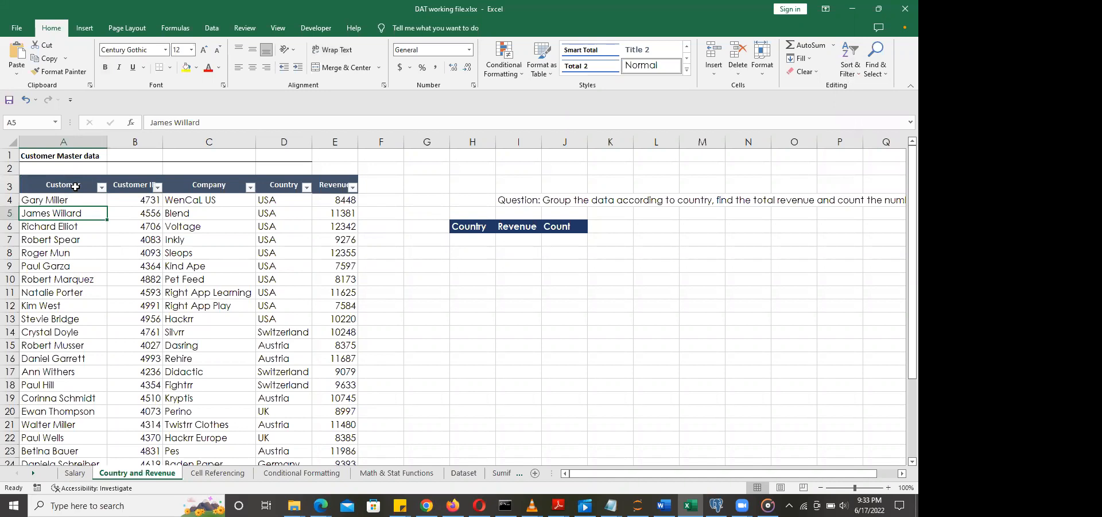
left_click(75, 186)
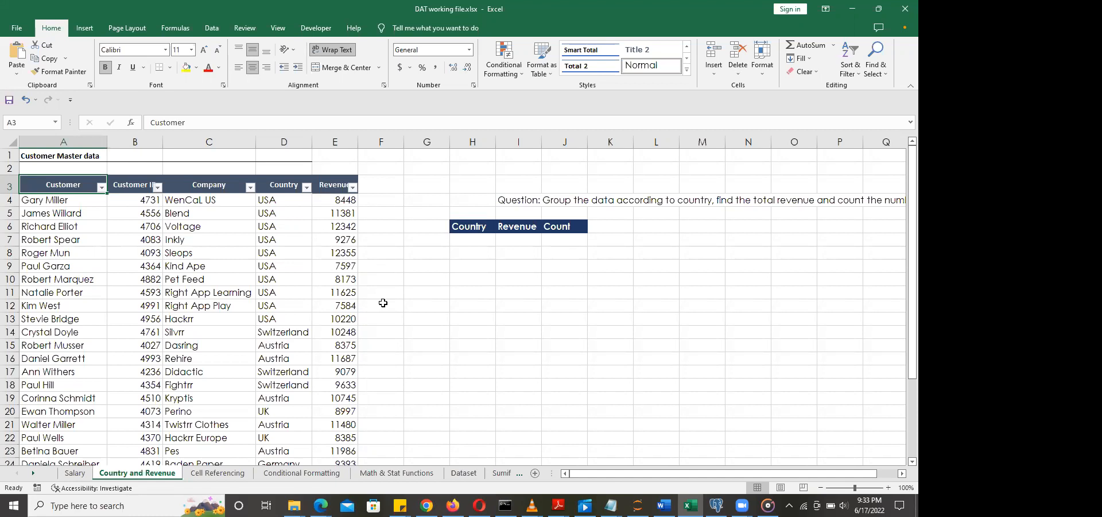
Step: Filter the customer table's Country column to show only Austria
left_click(307, 189)
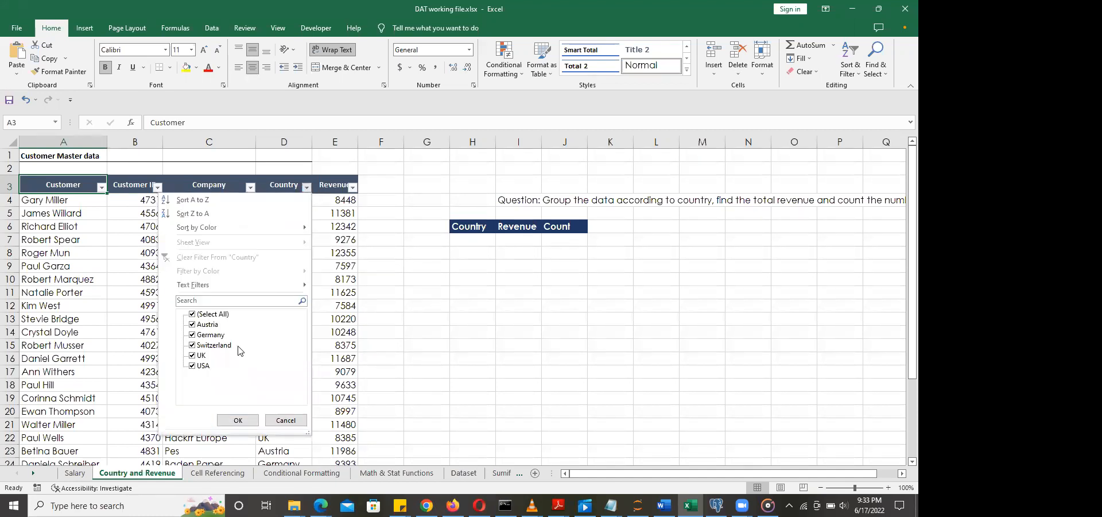
left_click(193, 314)
left_click(193, 324)
left_click(240, 420)
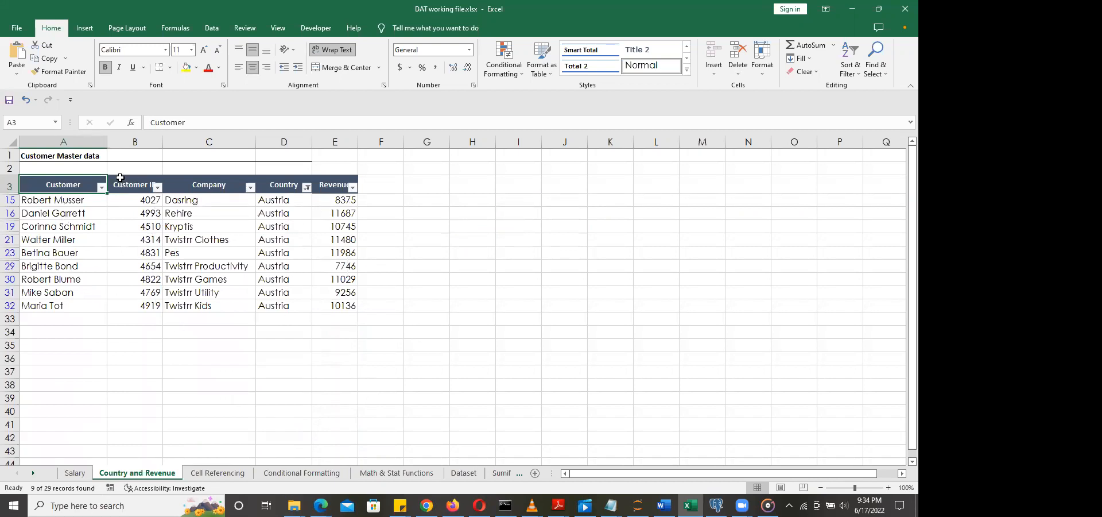
Step: Total the filtered Austrian revenue in E33 with AutoSum and check the resulting formula
left_click(341, 320)
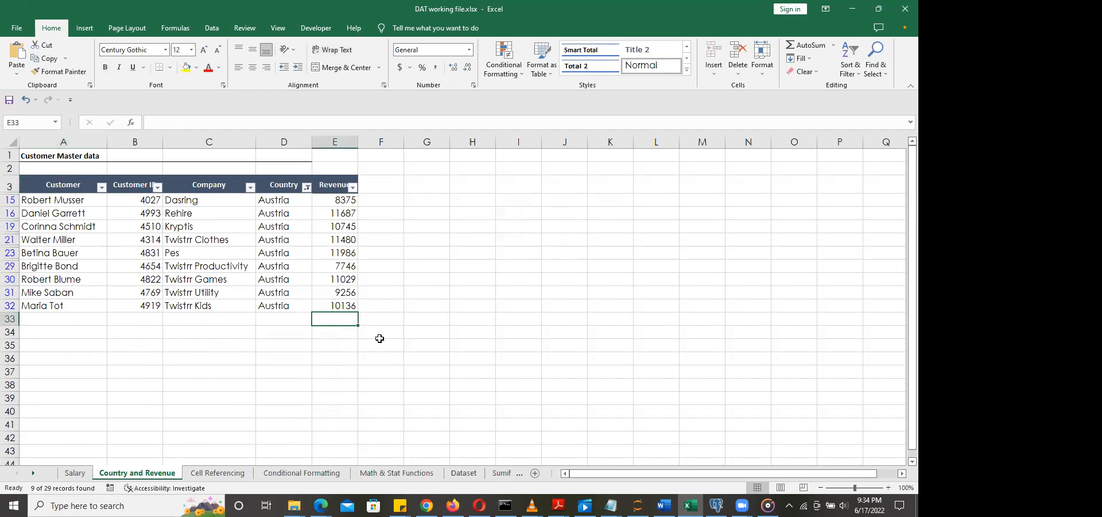
key("alt+equal")
key("Return")
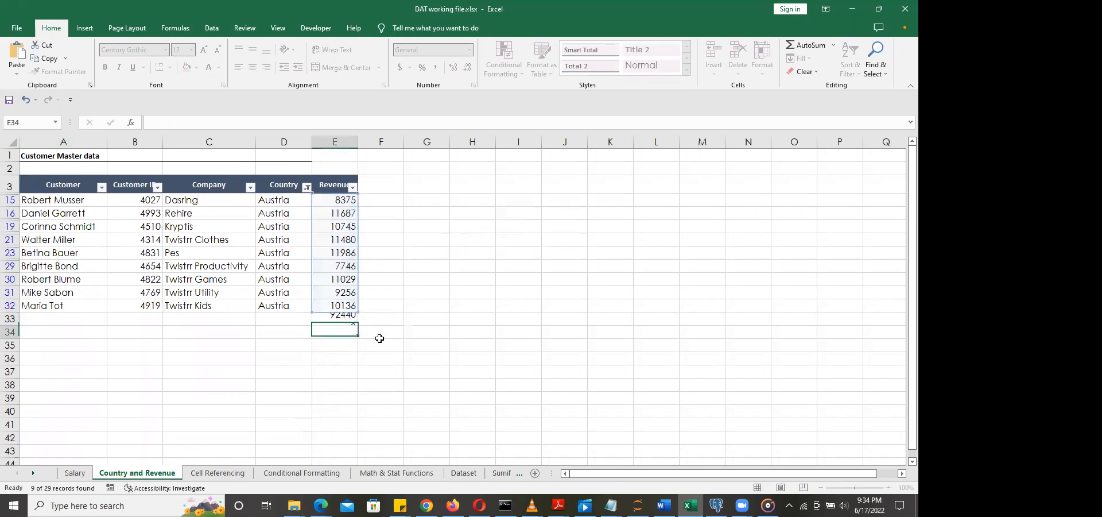
left_click(352, 320)
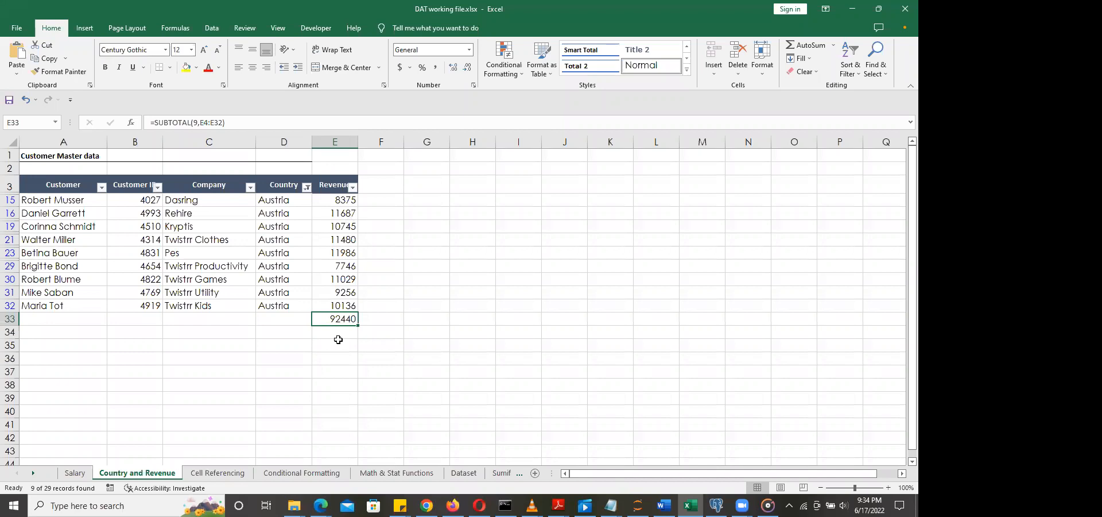
Step: Delete the revenue total in E33 and clear the filter from the Country column
key("Delete")
left_click(307, 187)
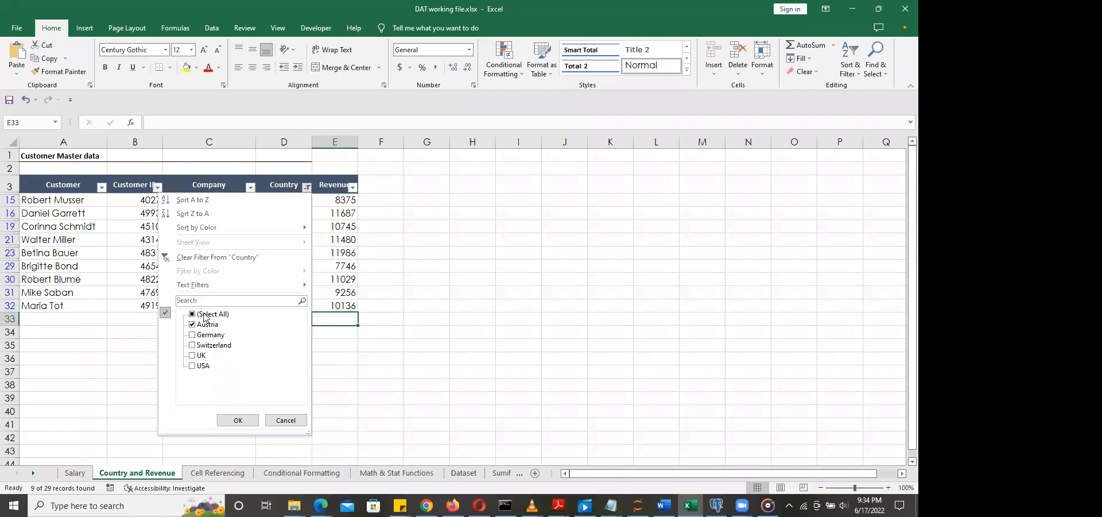
left_click(207, 257)
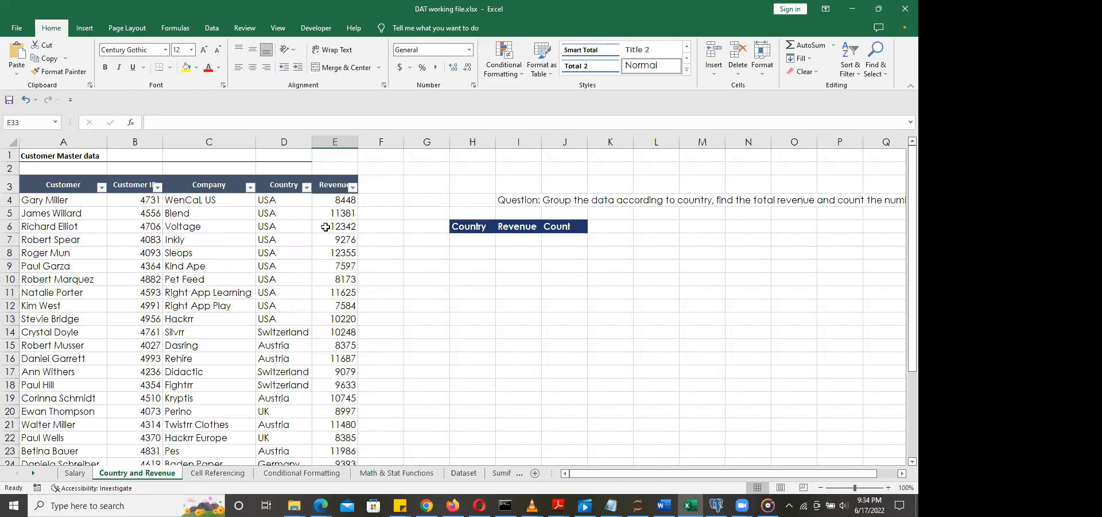
Step: Filter the Country column to Austria once more, review the remaining rows and clear the filter again
left_click(307, 187)
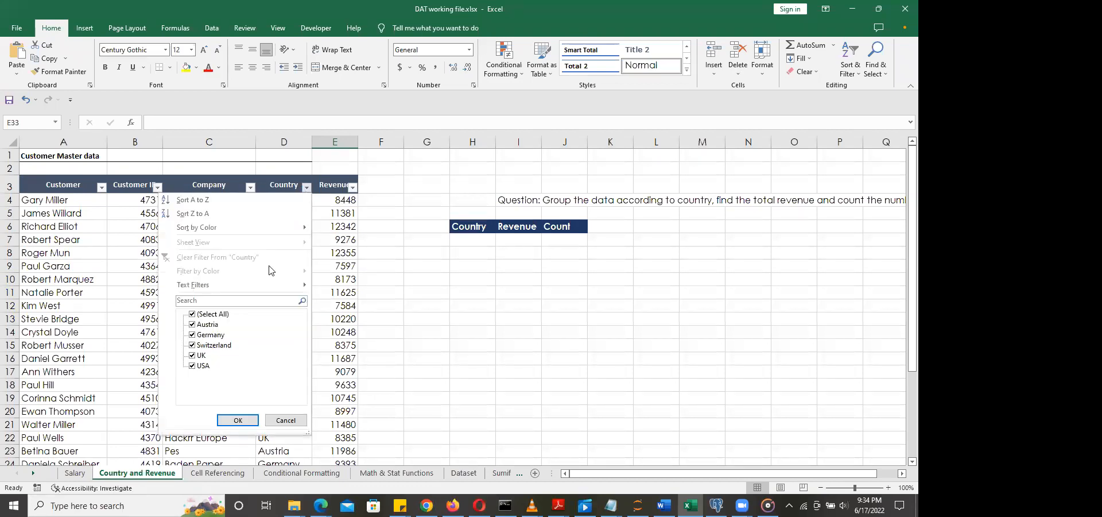
left_click(193, 315)
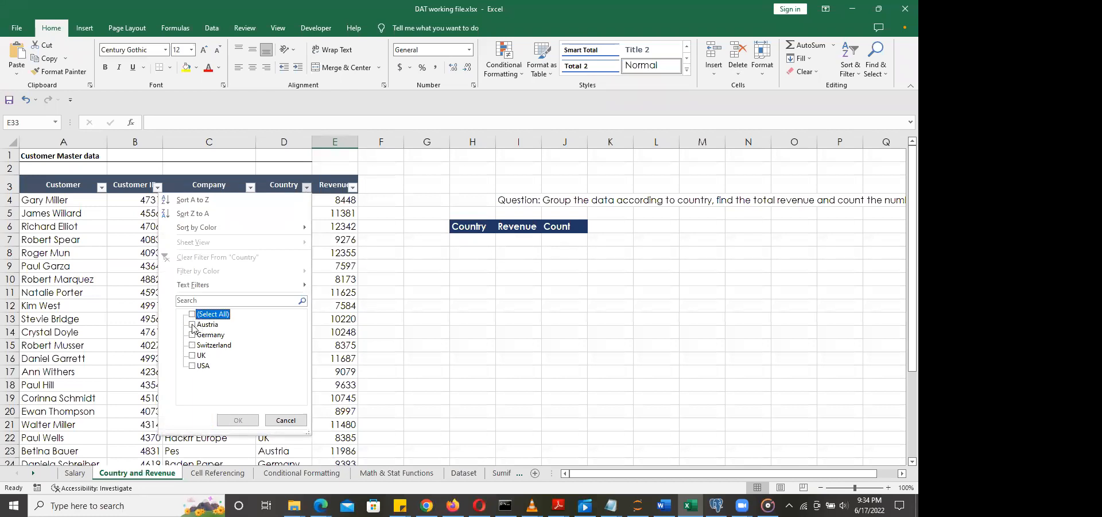
left_click(192, 325)
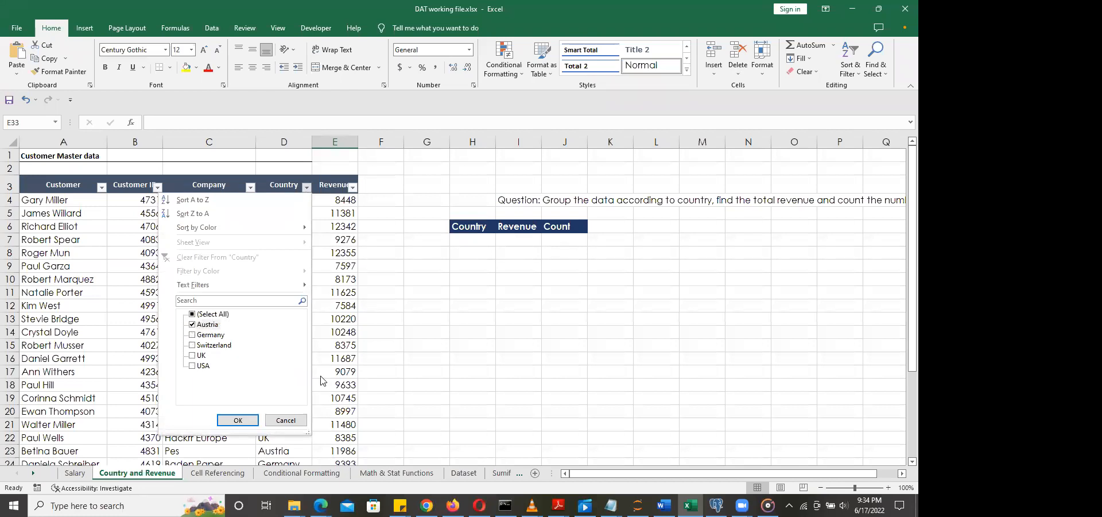
left_click(238, 418)
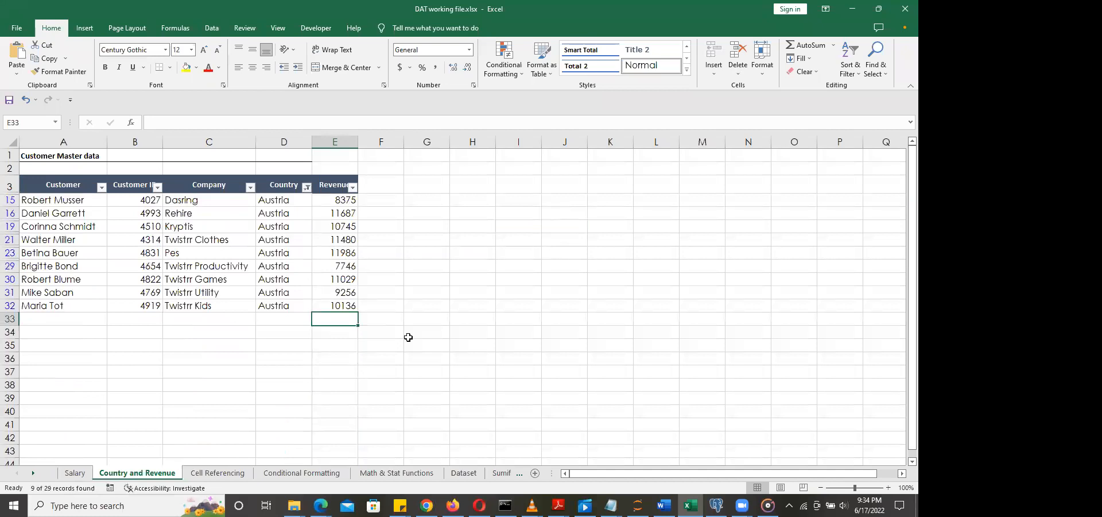
left_click(306, 186)
left_click(195, 255)
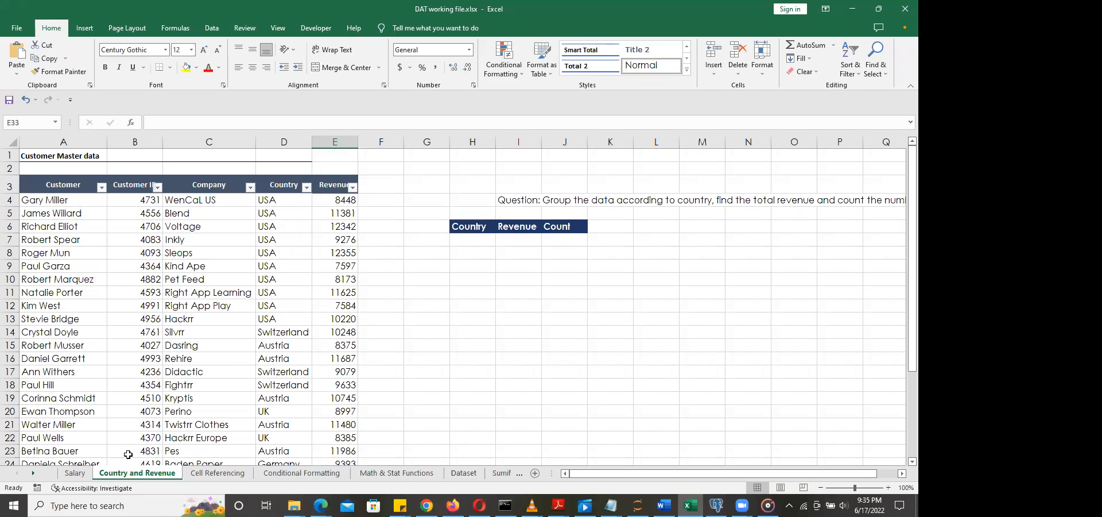
left_click(34, 472)
left_click(17, 472)
left_click(18, 472)
left_click(17, 473)
left_click(350, 228)
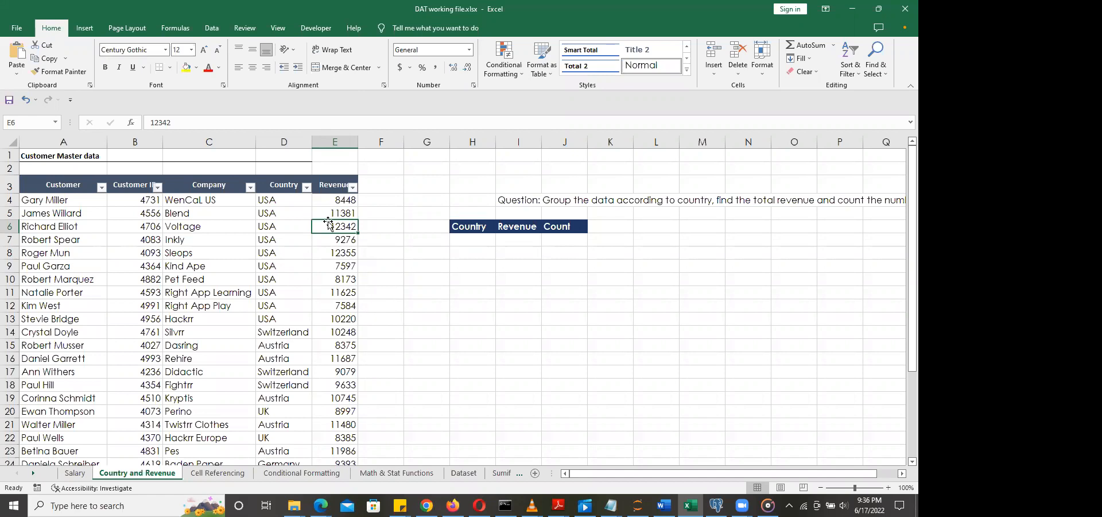
left_click(477, 239)
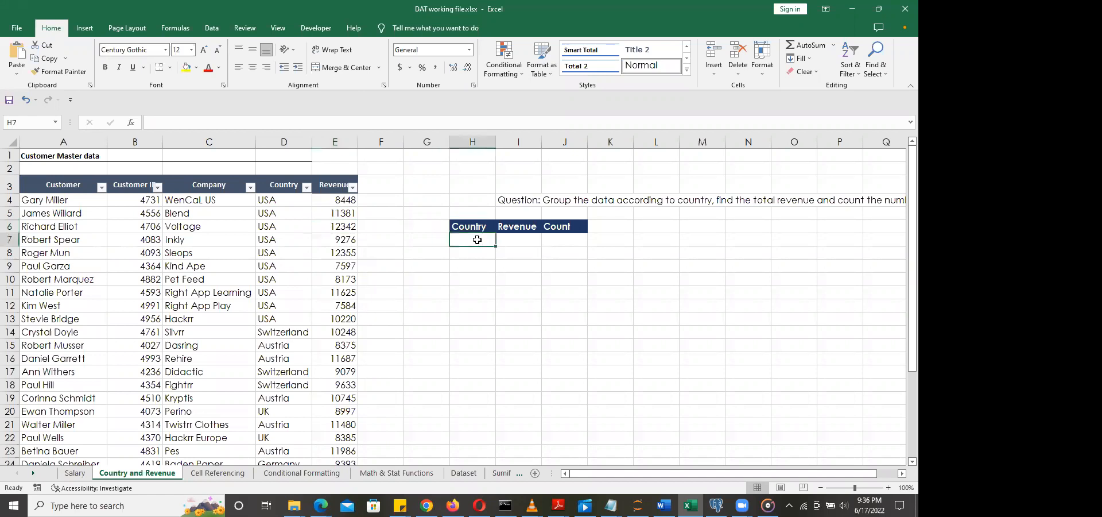
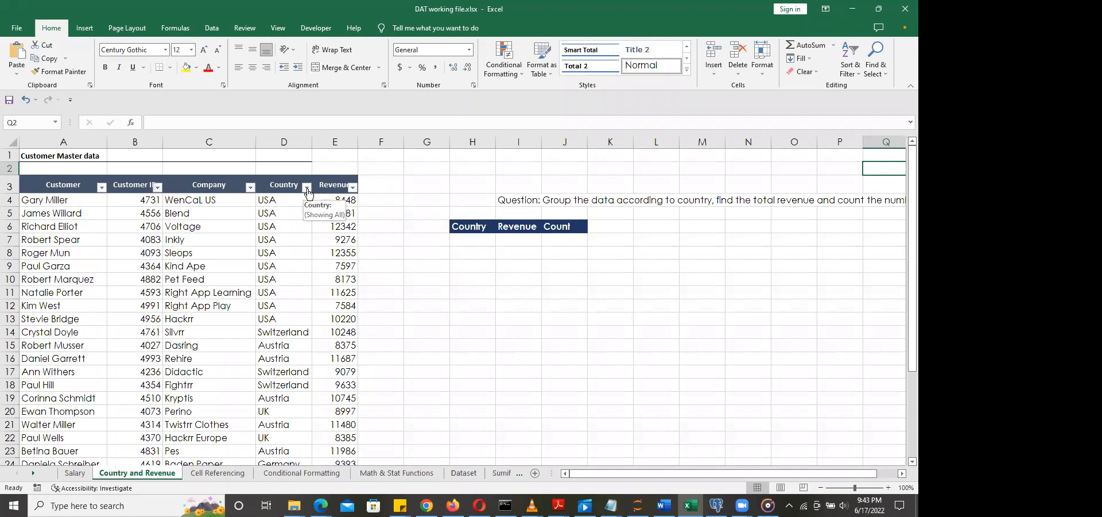
Step: Check the distinct countries in the Country filter, cancel it, and enter USA in H7 and Austria in H8
left_click(307, 187)
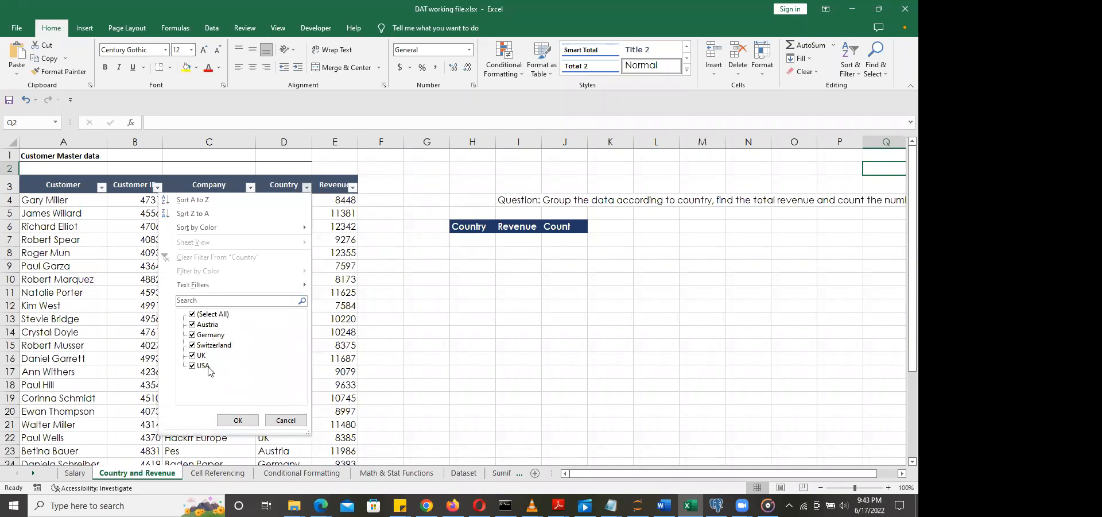
left_click(285, 420)
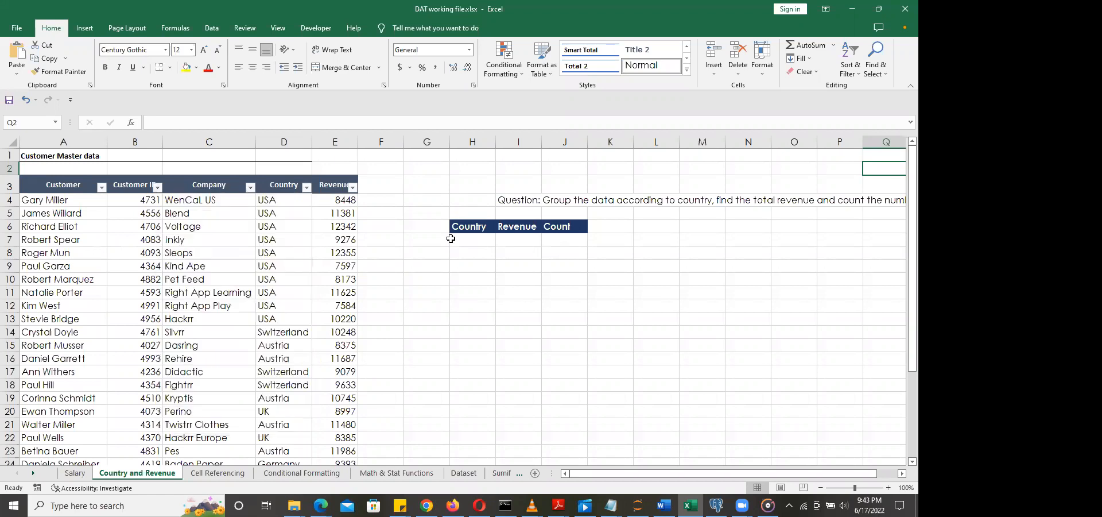
left_click(471, 239)
type("USA")
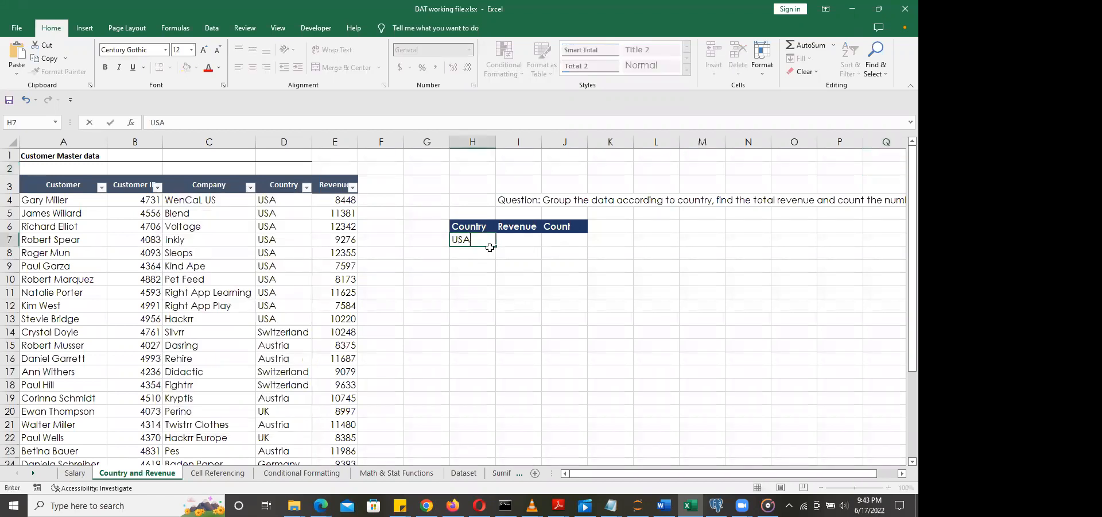
key("Return")
type("Au")
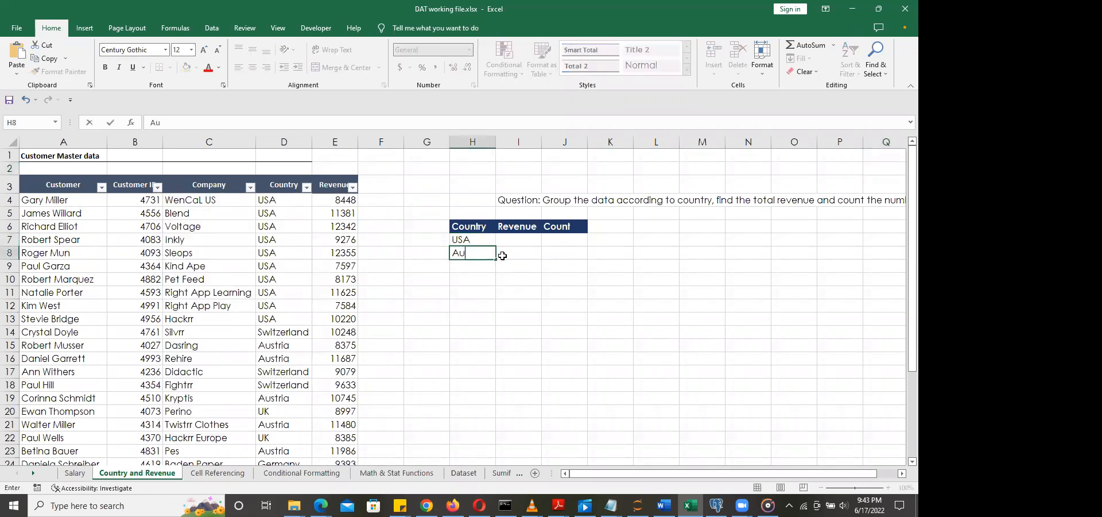
type("stria")
key("Return")
Step: Enter UK, Germany and Switzerland in H9:H11 and widen column H to fit the country names
type("U")
type("K")
key("Return")
type("Germany")
key("Return")
type("Sw")
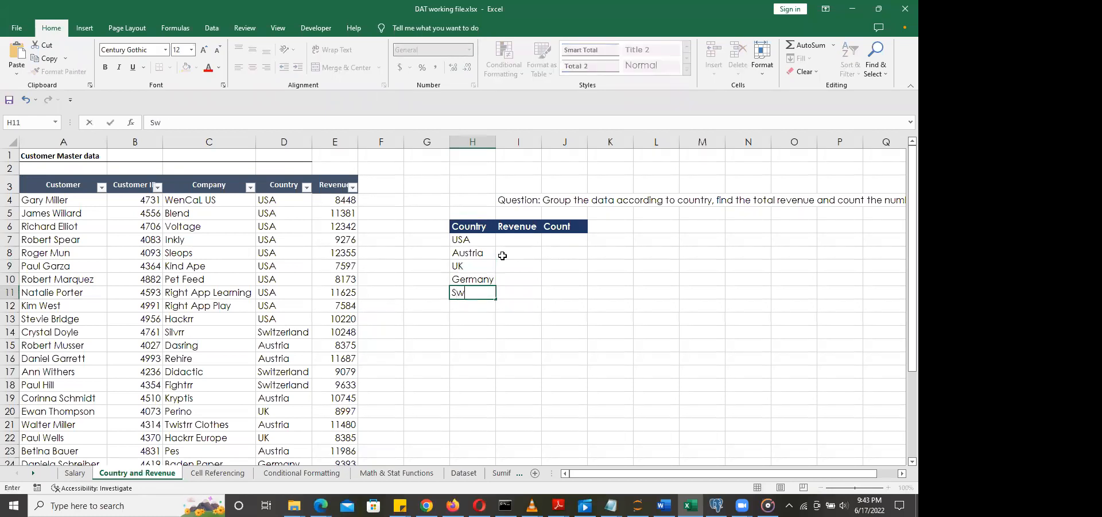
type("itzerland")
key("Return")
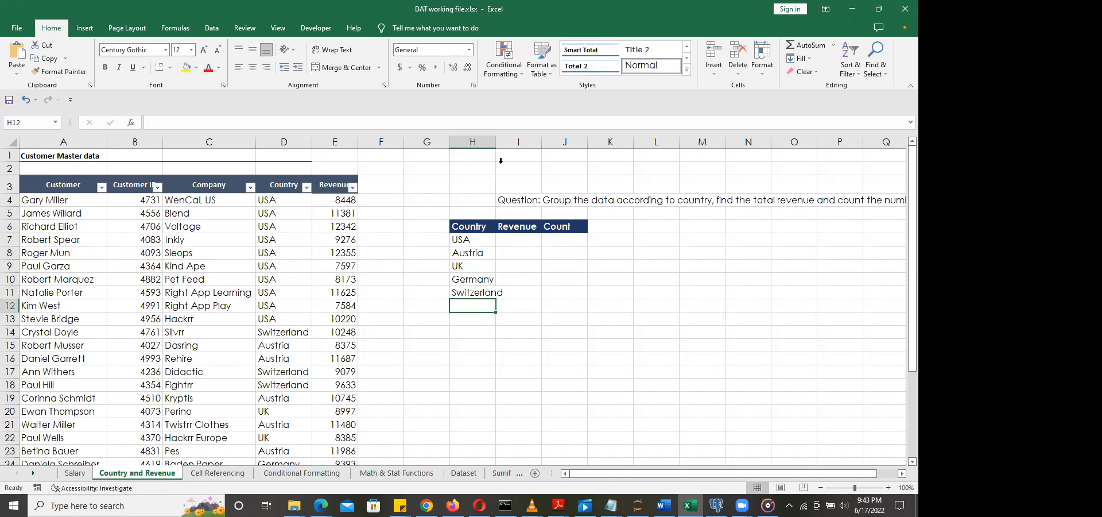
left_click_drag(497, 144, 508, 144)
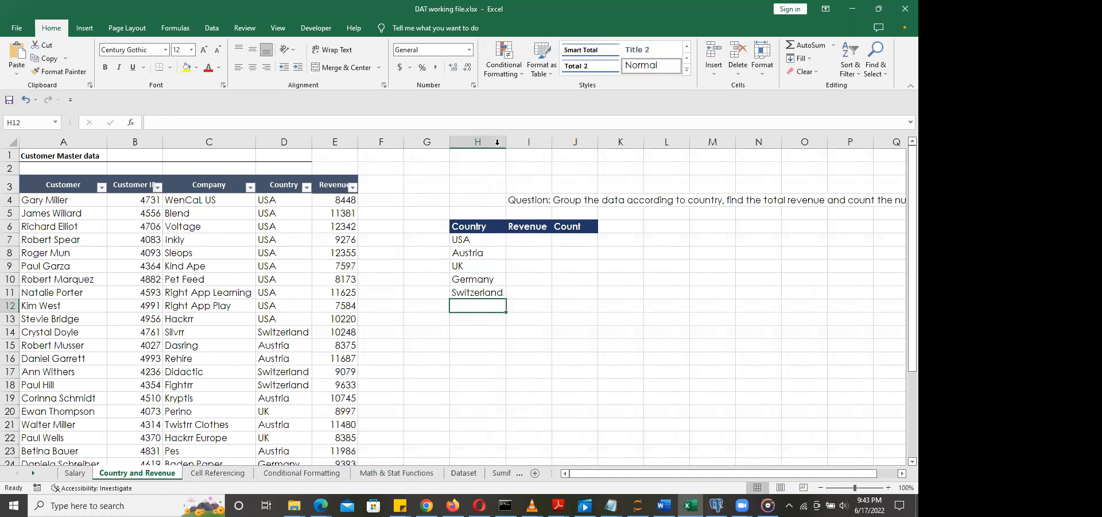
Step: Sort the country list in H6:H11 from A to Z, continuing with the current selection only
left_click(530, 241)
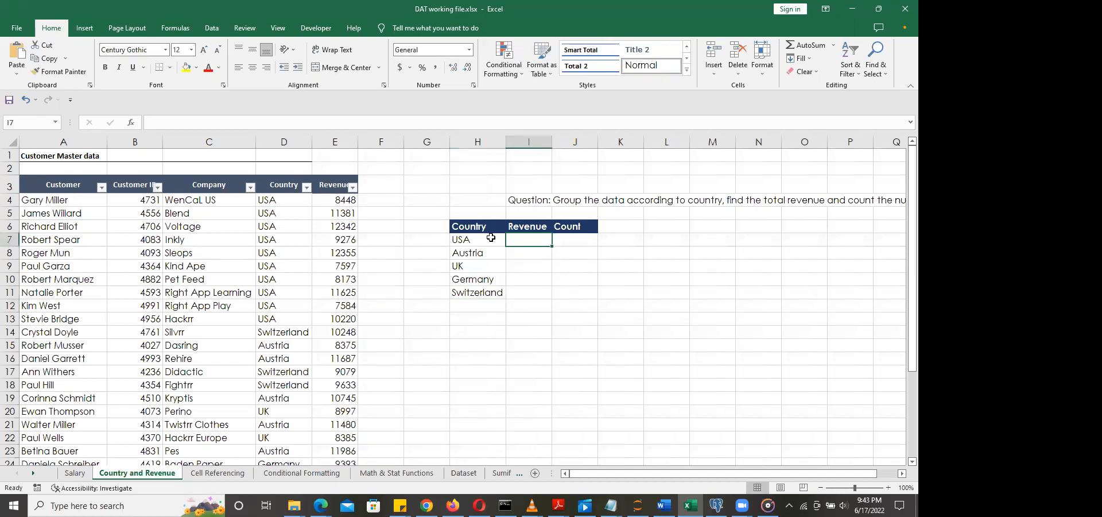
left_click_drag(482, 226, 487, 292)
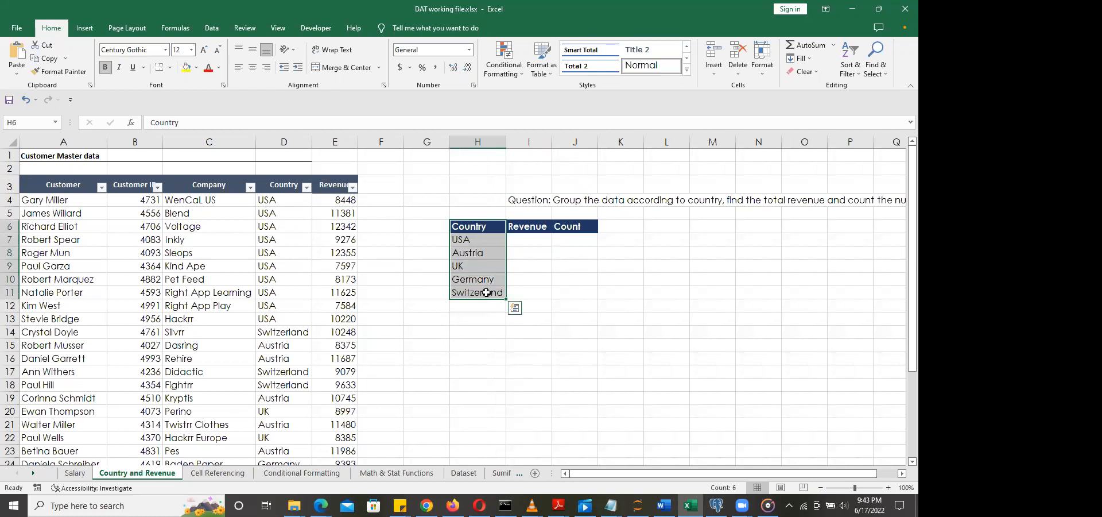
right_click(486, 293)
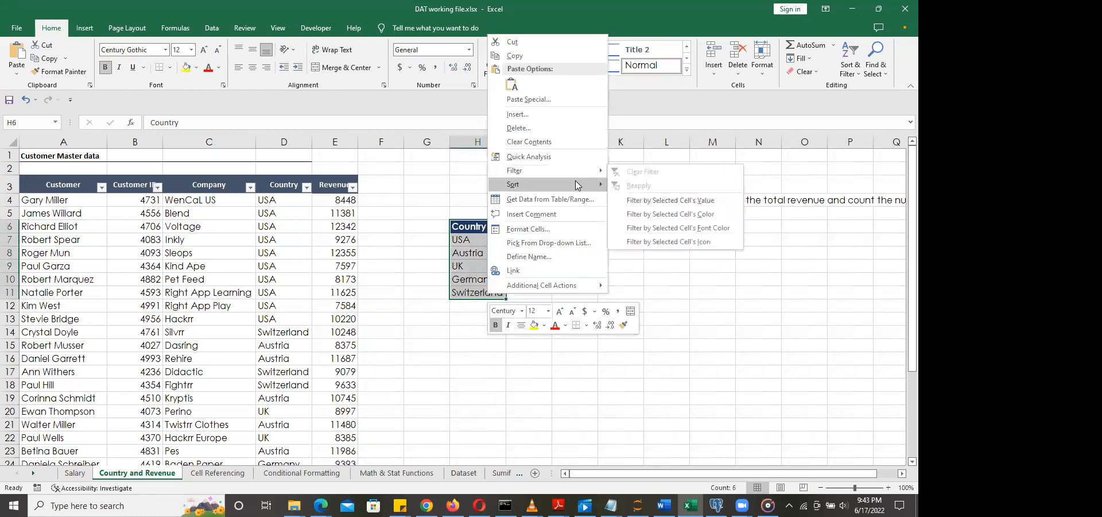
mouse_move(578, 185)
left_click(648, 186)
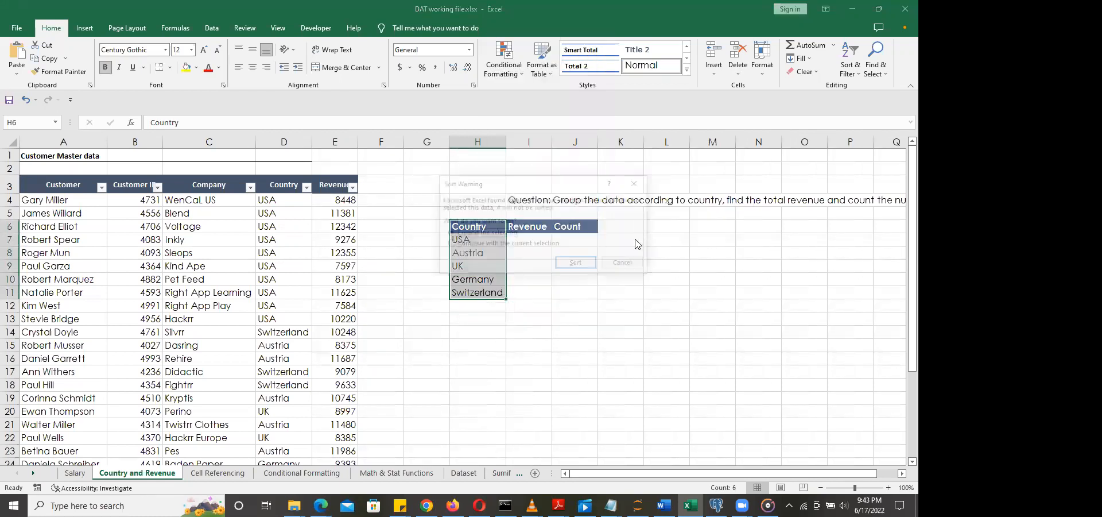
left_click(468, 246)
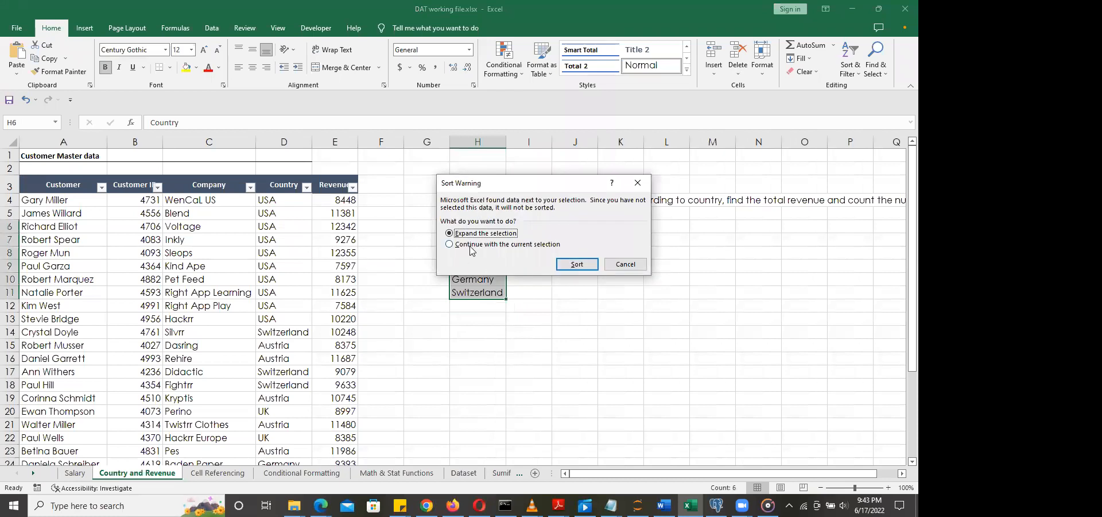
left_click(578, 264)
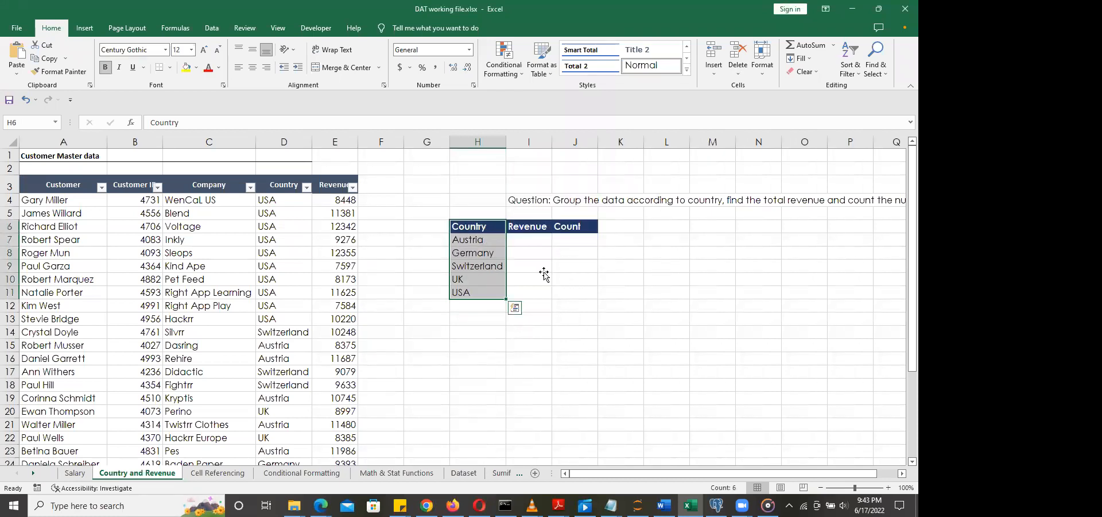
Step: Enter =SUMIF(D:D,H7,E:E) in I7 to total the revenue for Austria
left_click(529, 239)
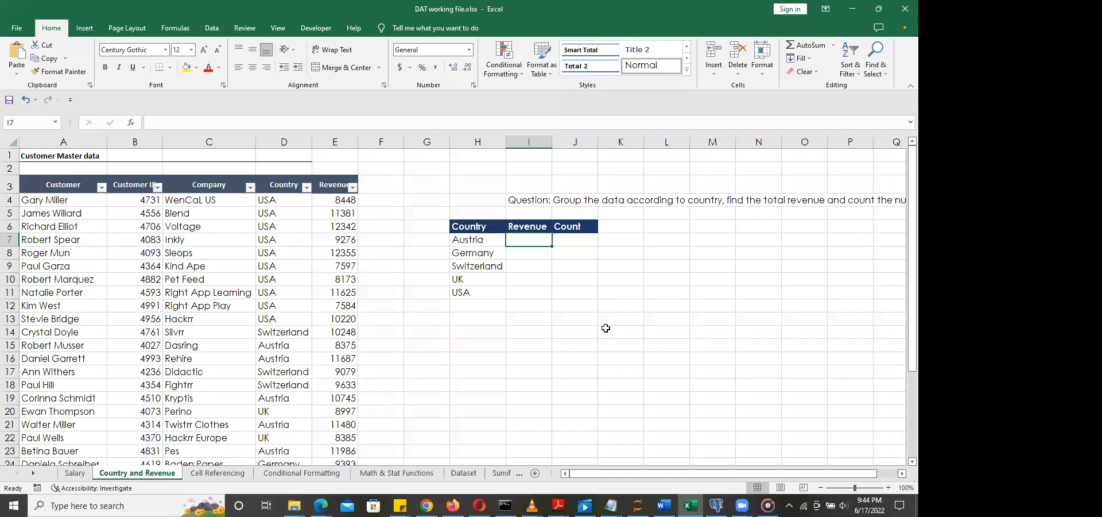
type("=")
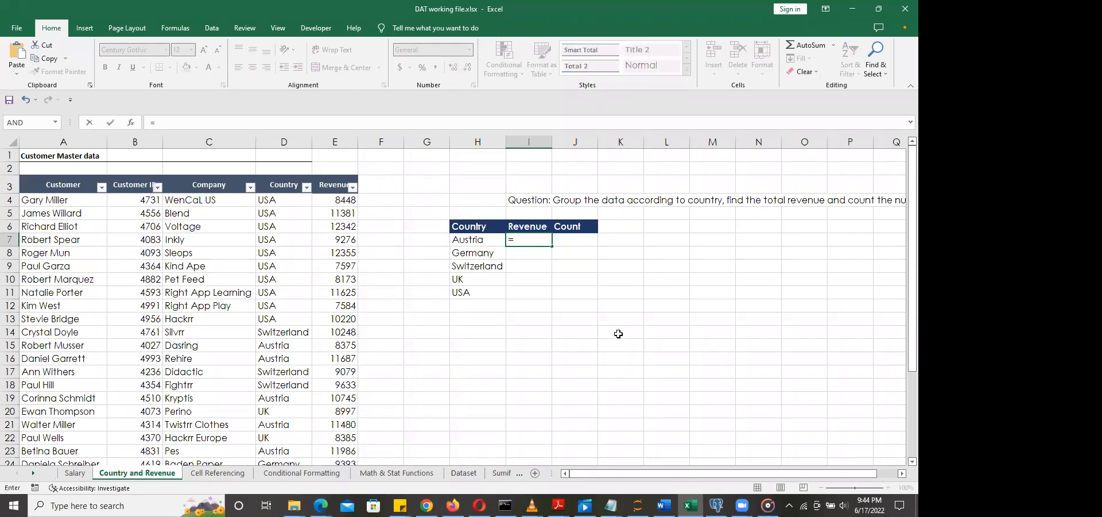
type("sumif")
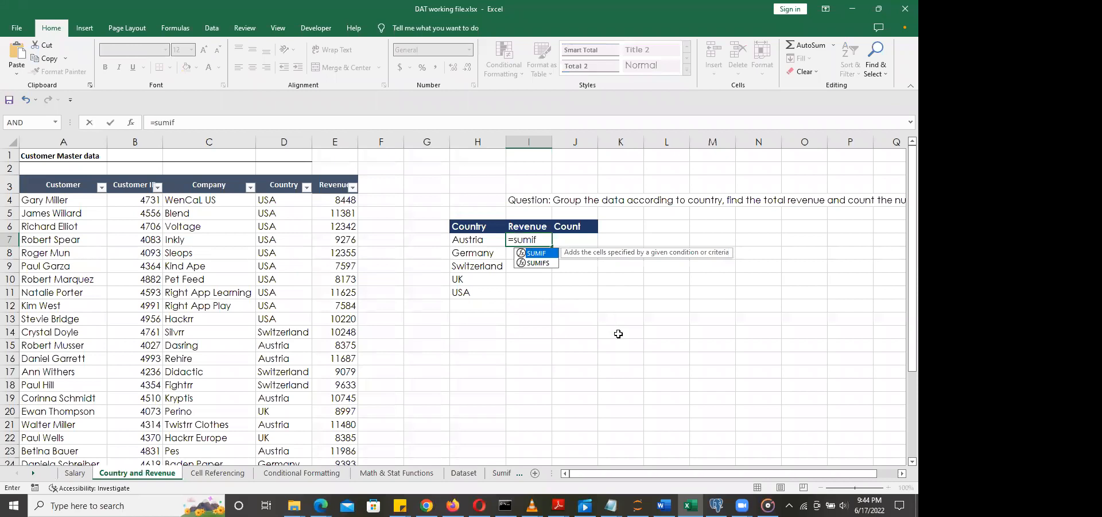
key("Tab")
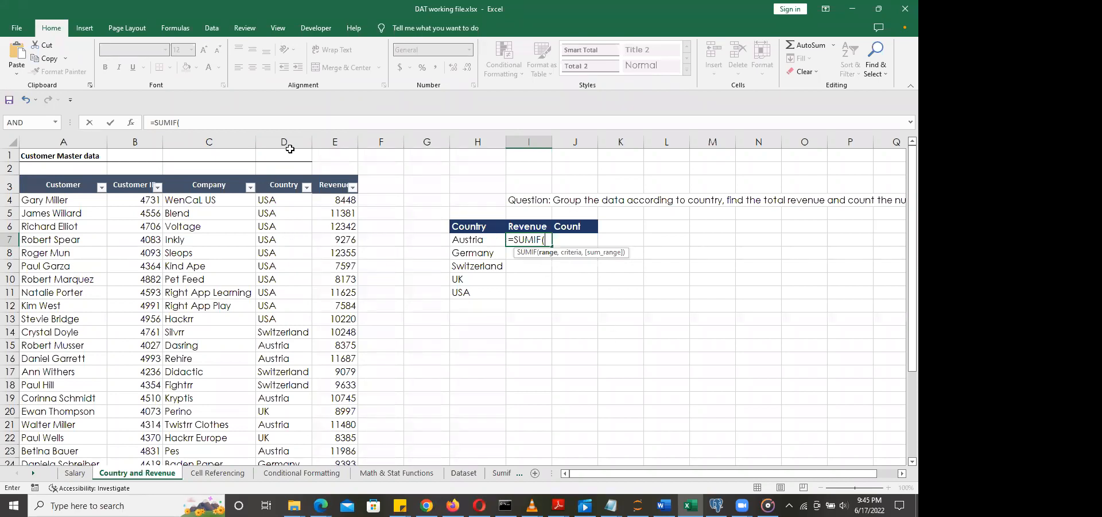
left_click(291, 141)
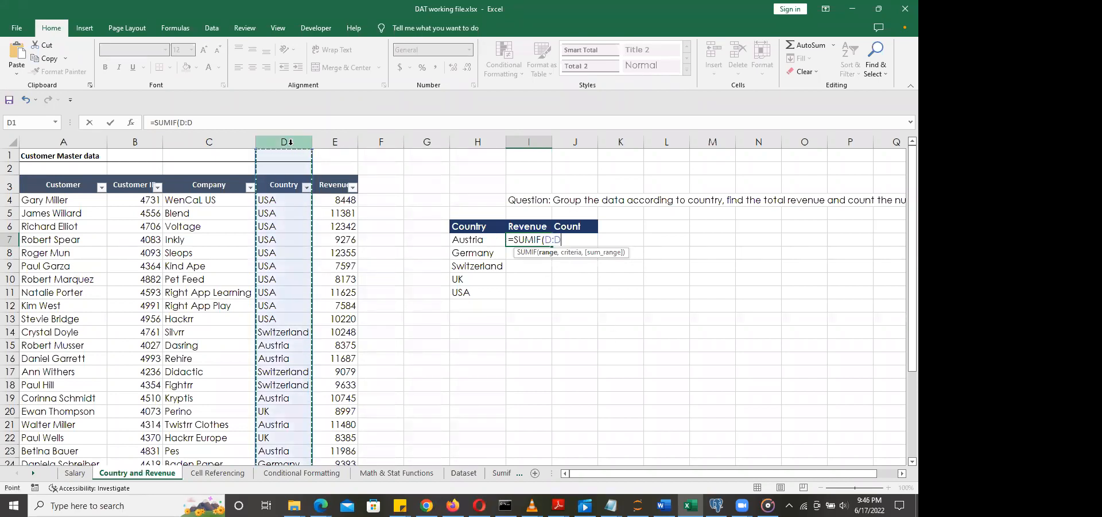
type(",")
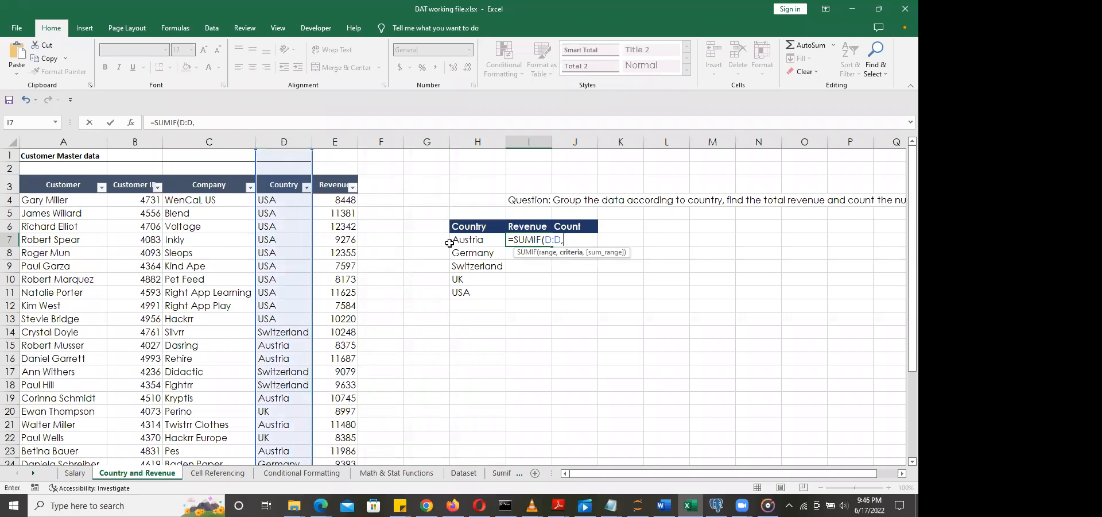
left_click(469, 240)
type(",")
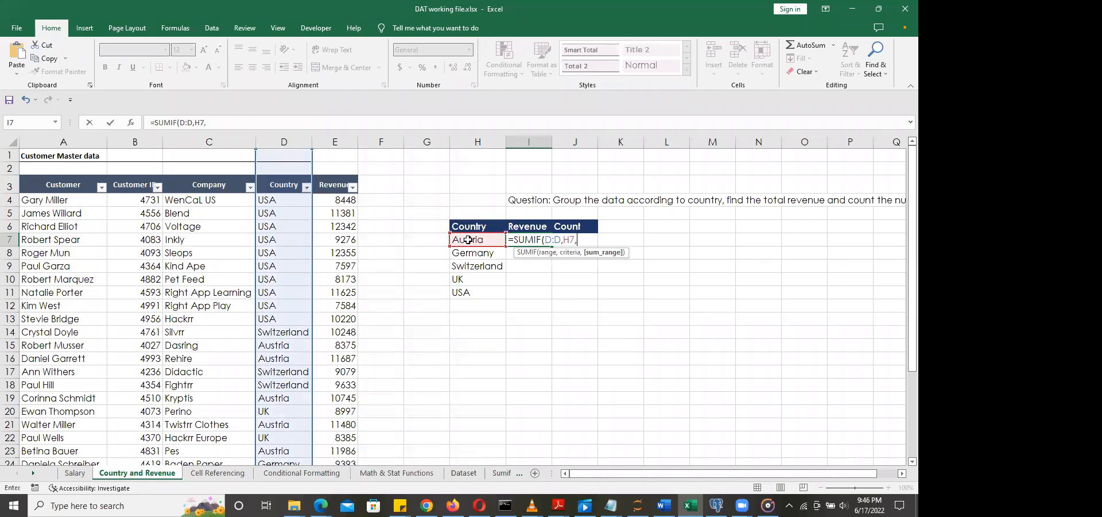
left_click(345, 141)
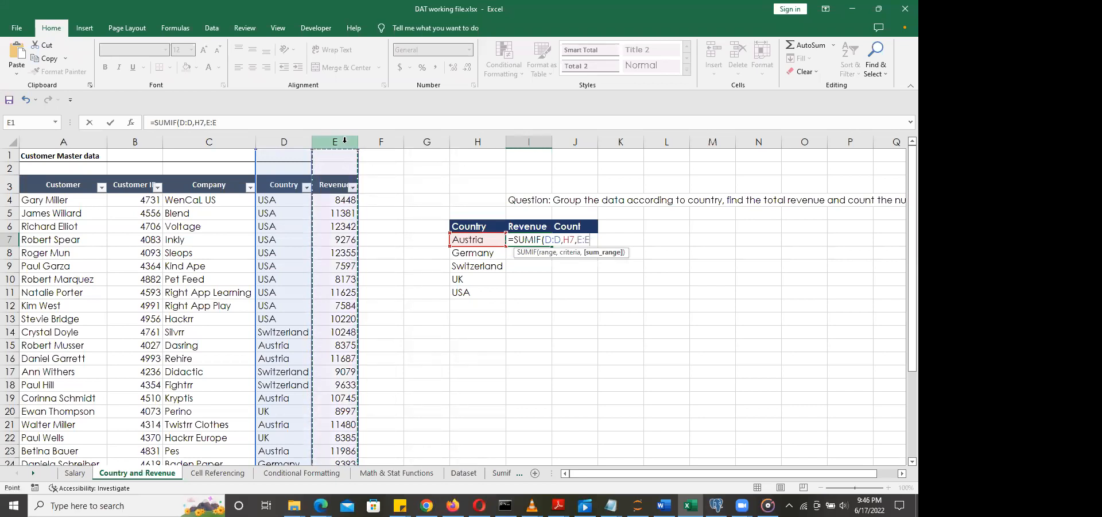
type(")")
key("Return")
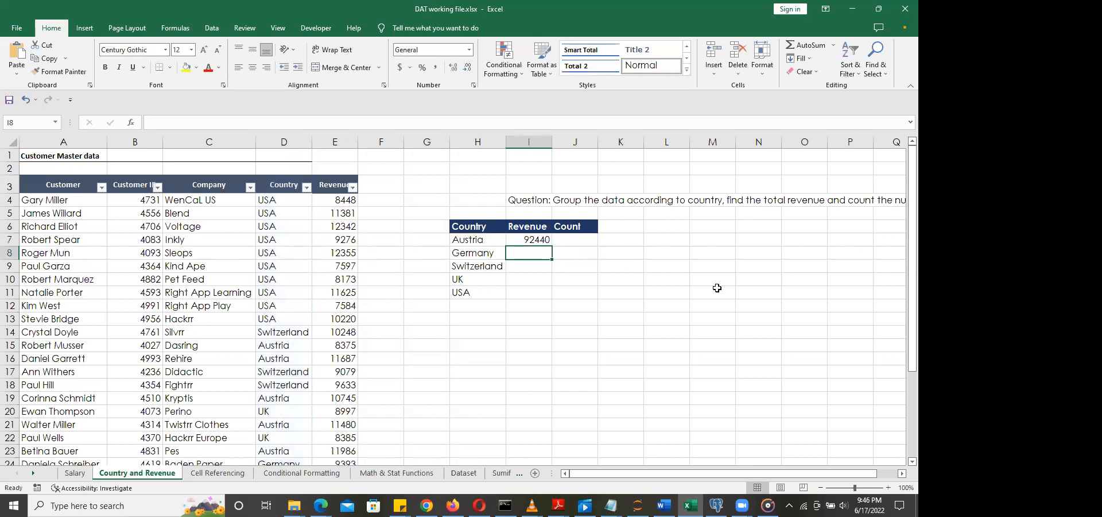
Step: Review the SUMIF formula in I7, leave it unedited and clear the cell
left_click(521, 240)
double_click(524, 239)
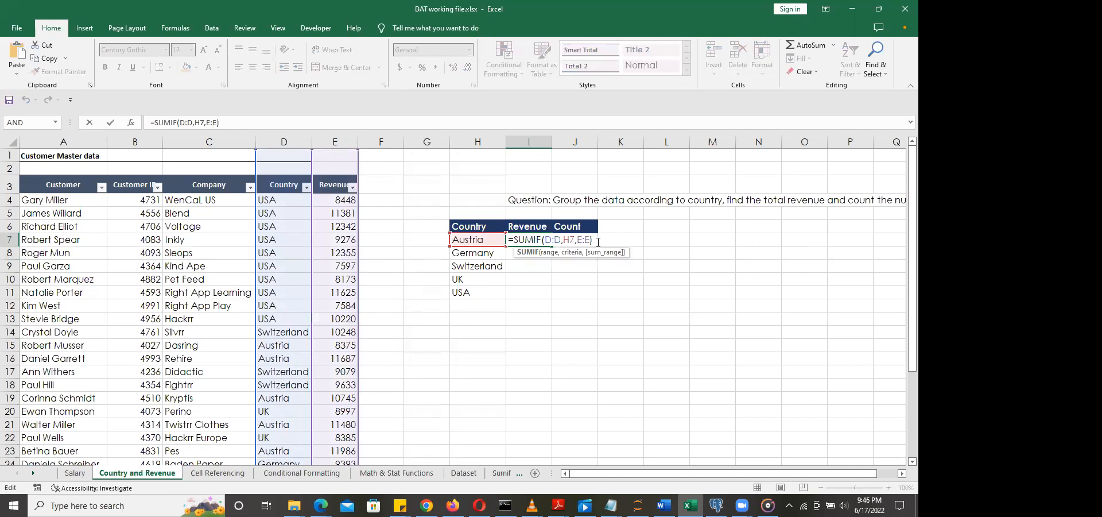
key("Escape")
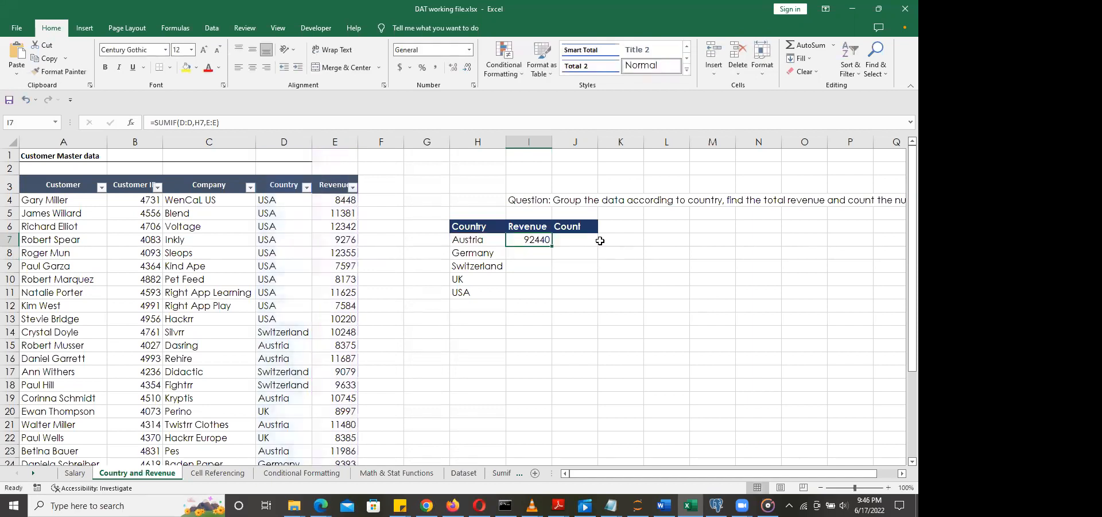
key("Delete")
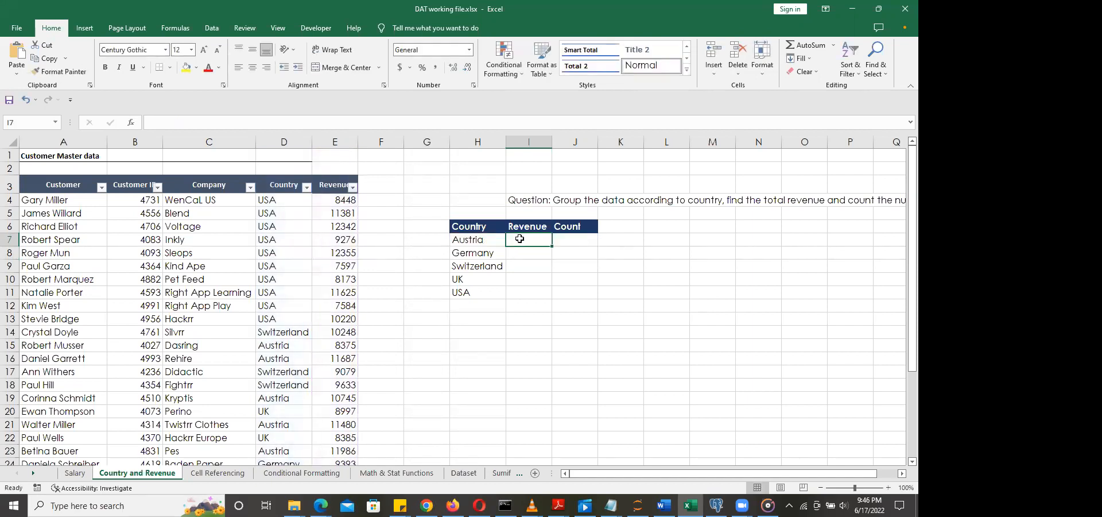
Step: Re-enter Austria's revenue total in I7 as =SUMIF(D:D,H7,E:E)
type("=sumif")
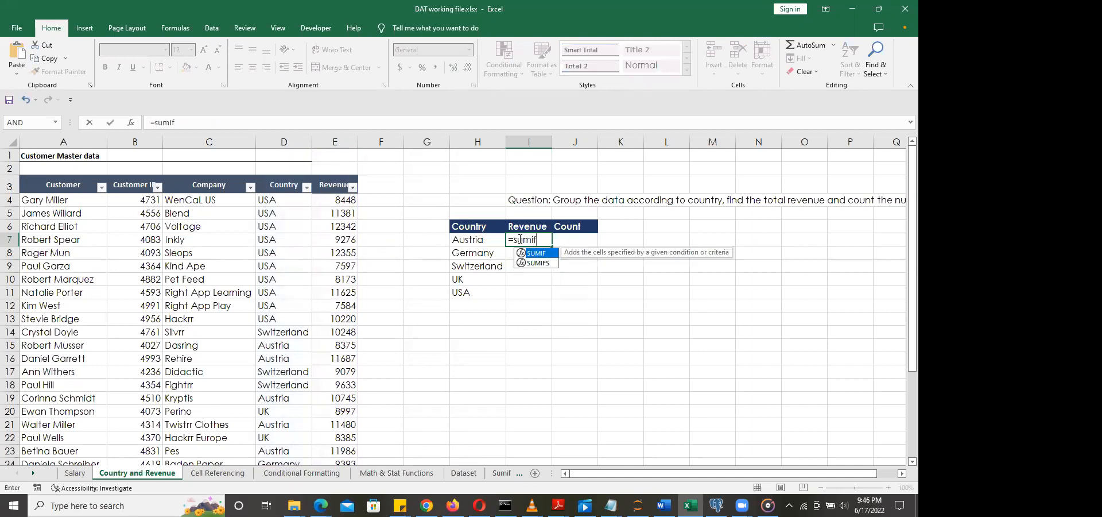
key("Tab")
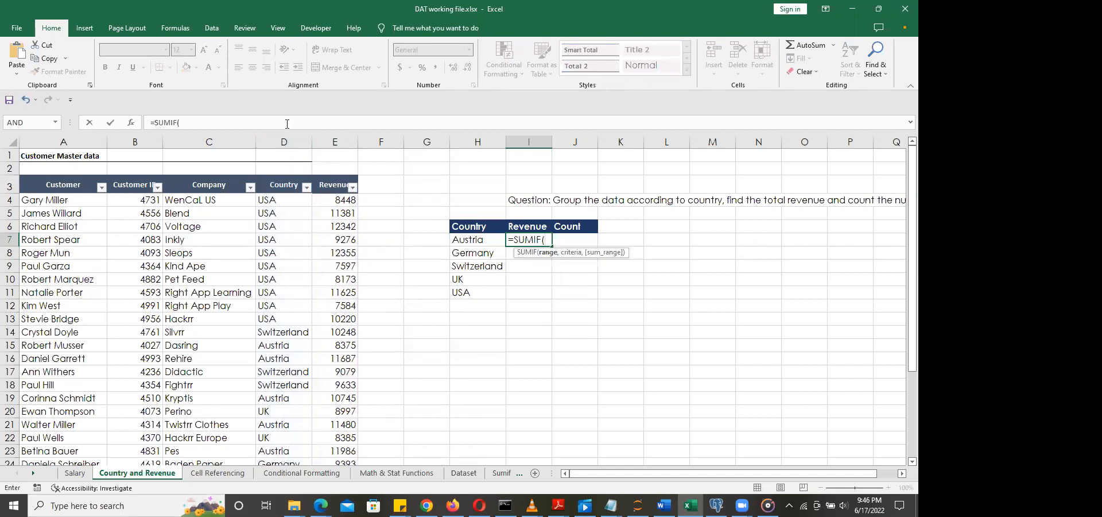
left_click(285, 141)
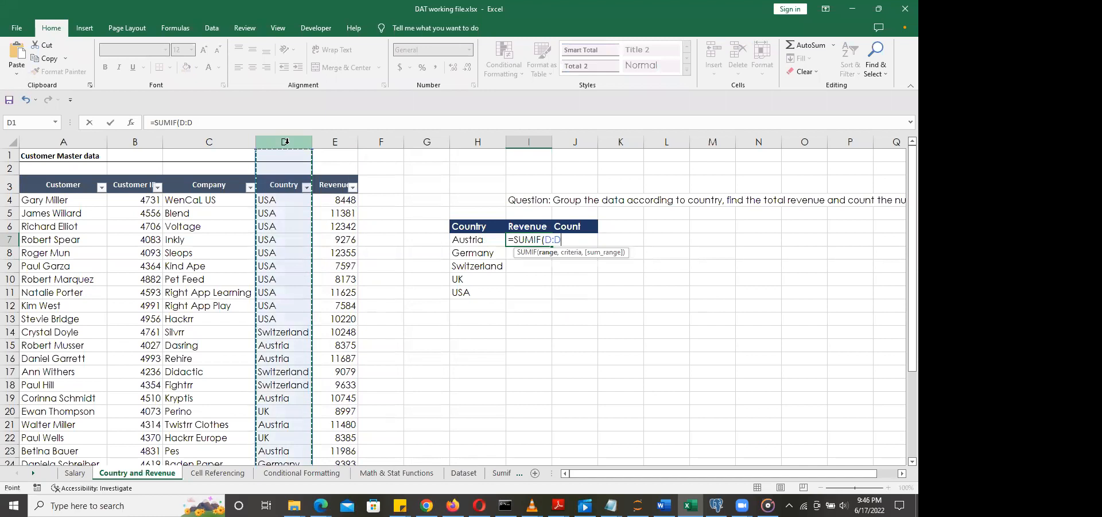
type(",")
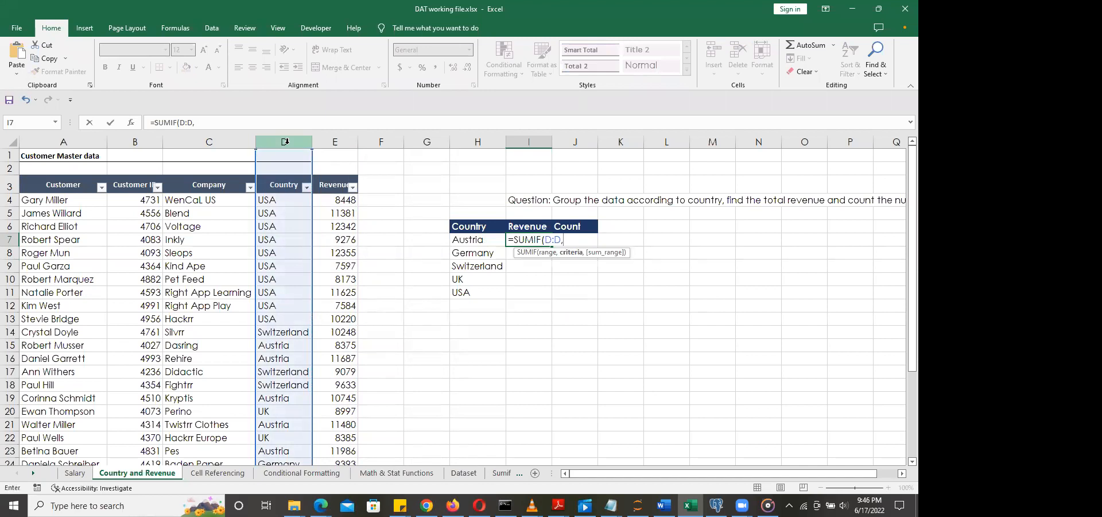
left_click(474, 240)
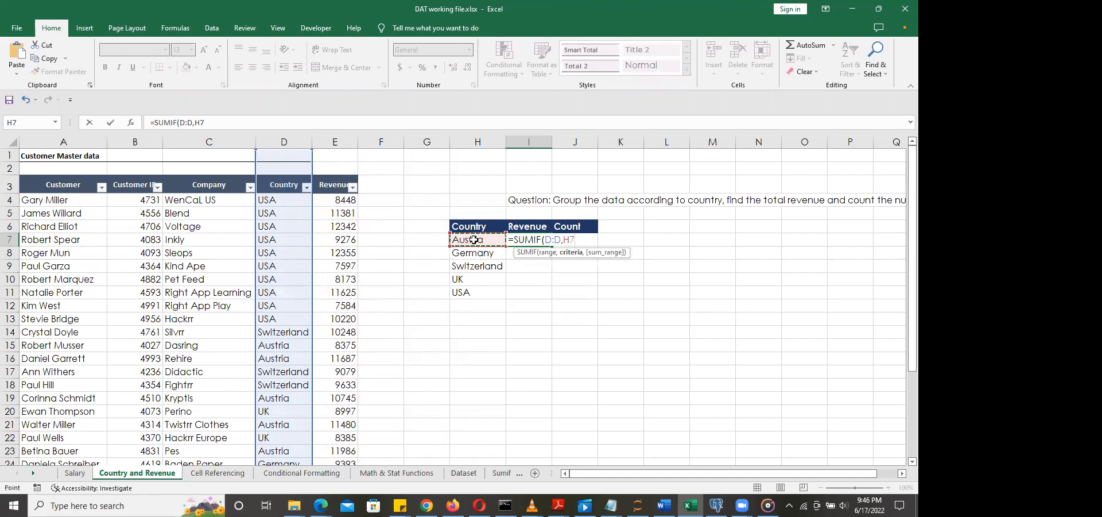
type(",")
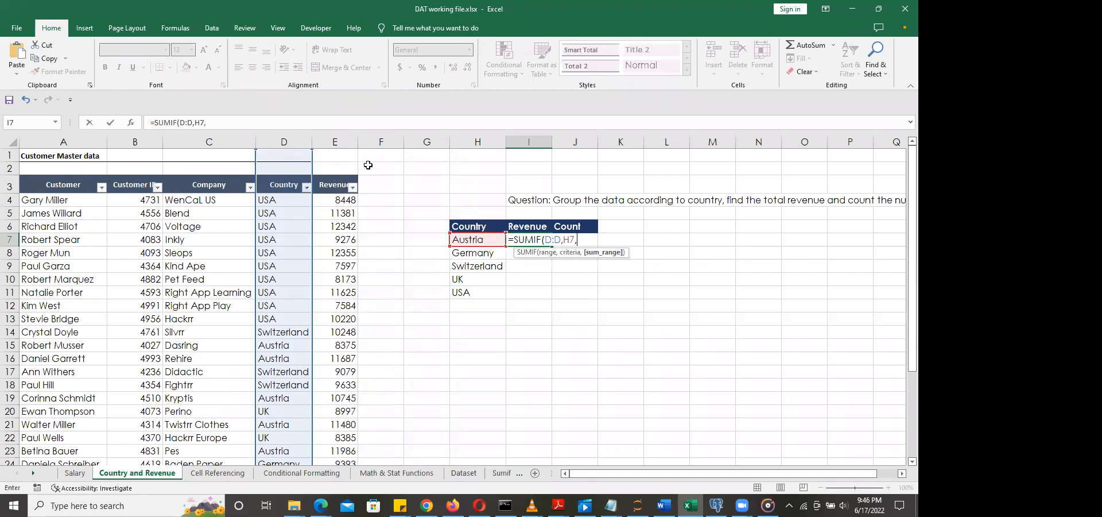
left_click(346, 143)
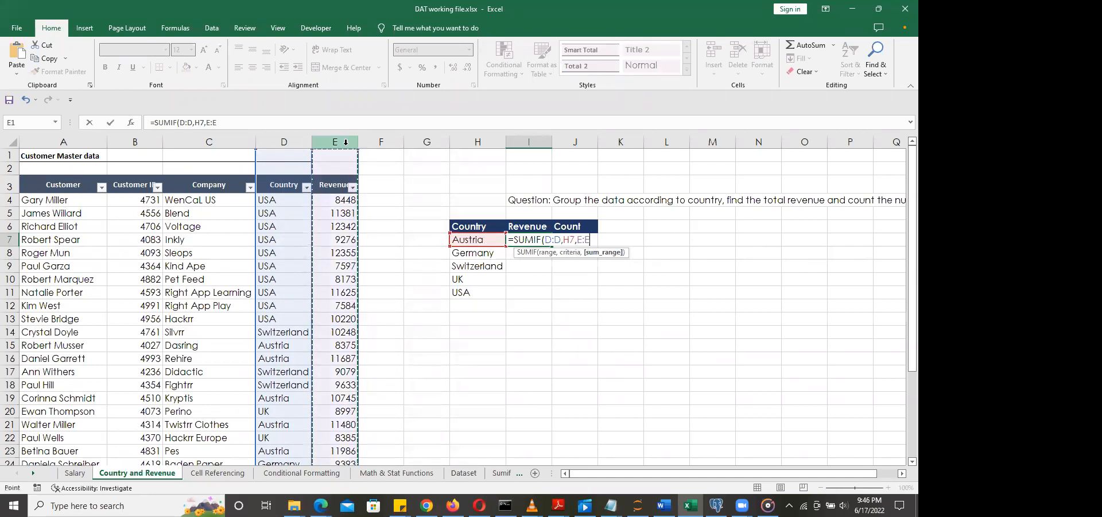
type(")")
key("Return")
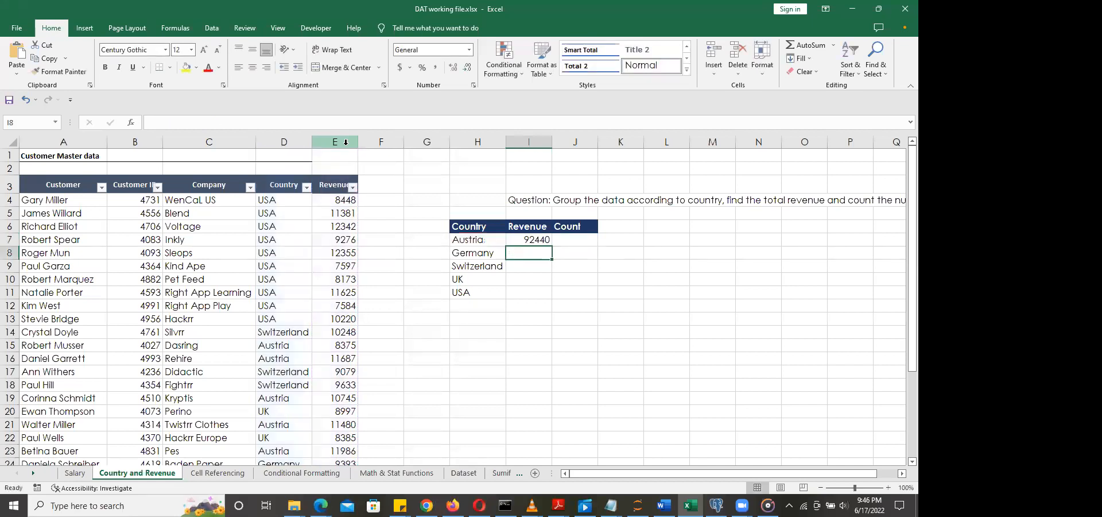
Step: Filter the Country column to Austria and total the visible Revenue values in E33 with AutoSum
left_click(531, 240)
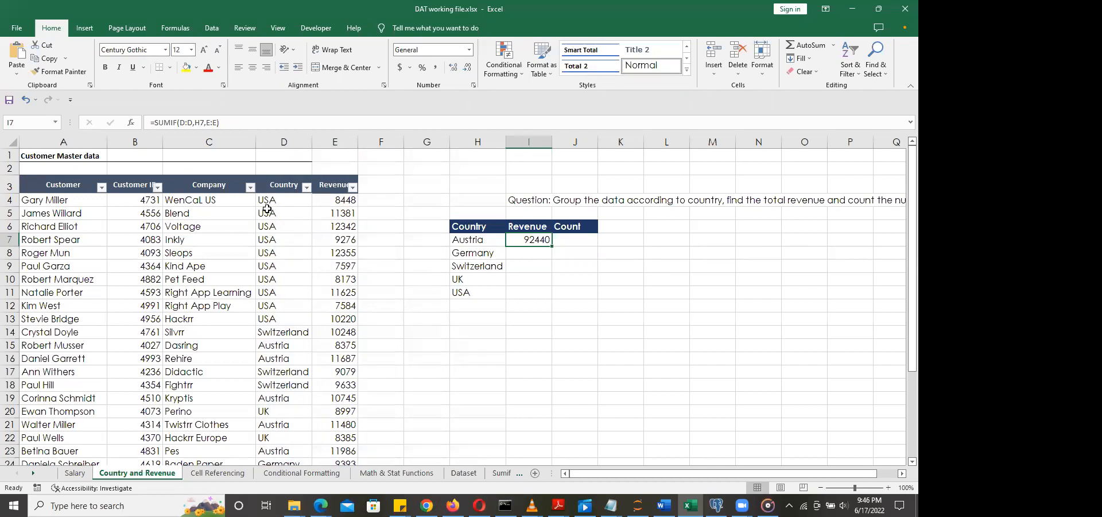
left_click(309, 187)
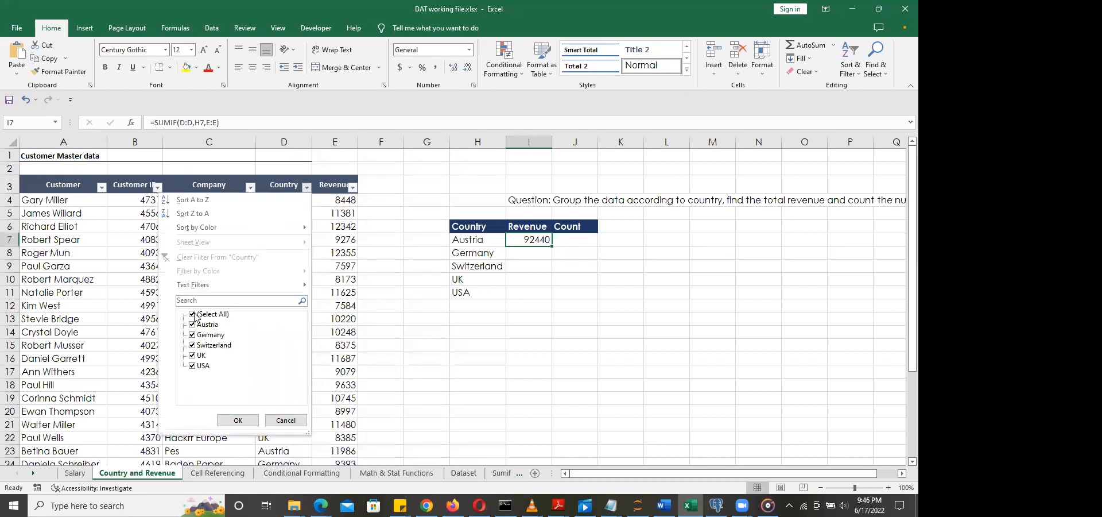
left_click(192, 314)
left_click(195, 325)
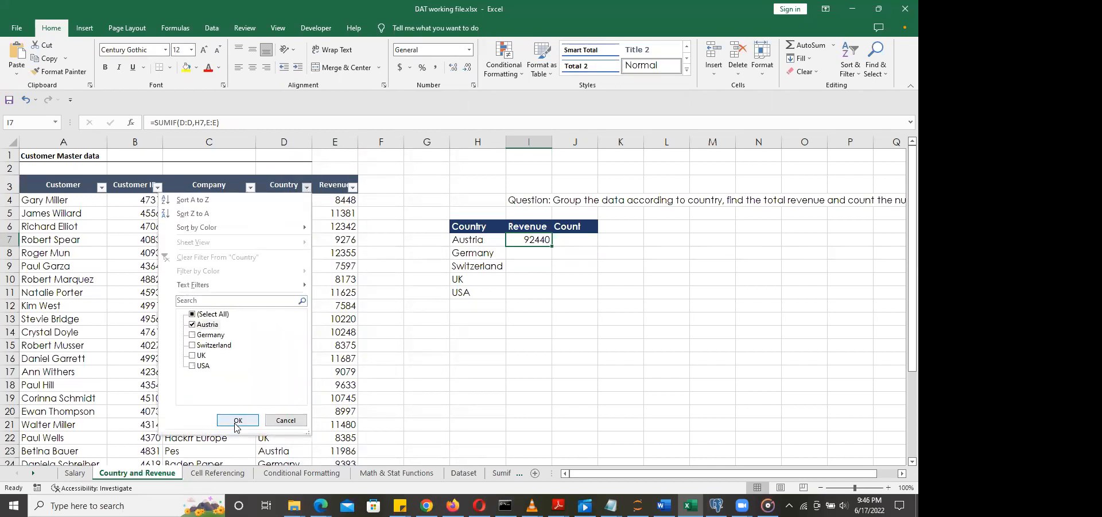
left_click(238, 420)
left_click(344, 319)
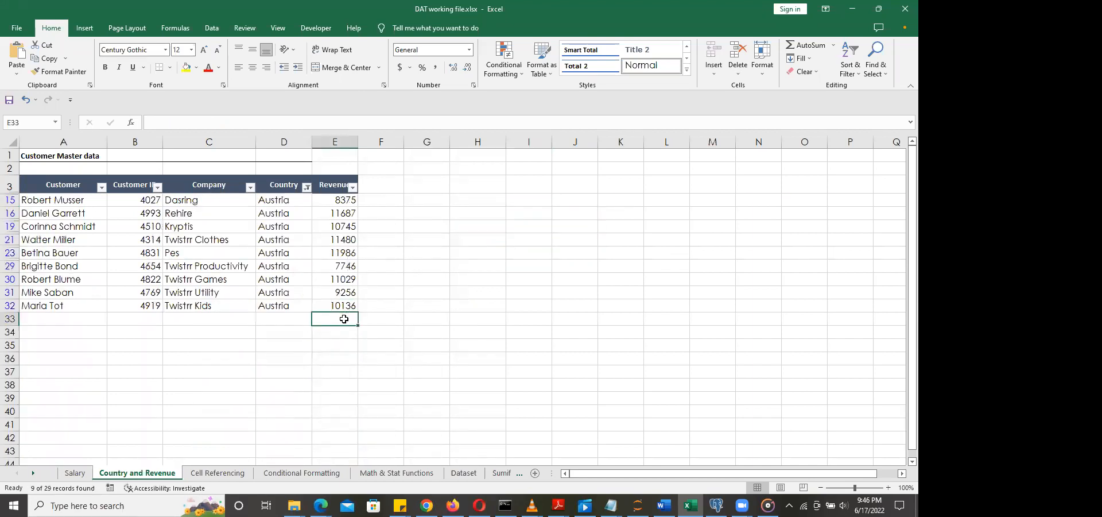
key("alt+equal")
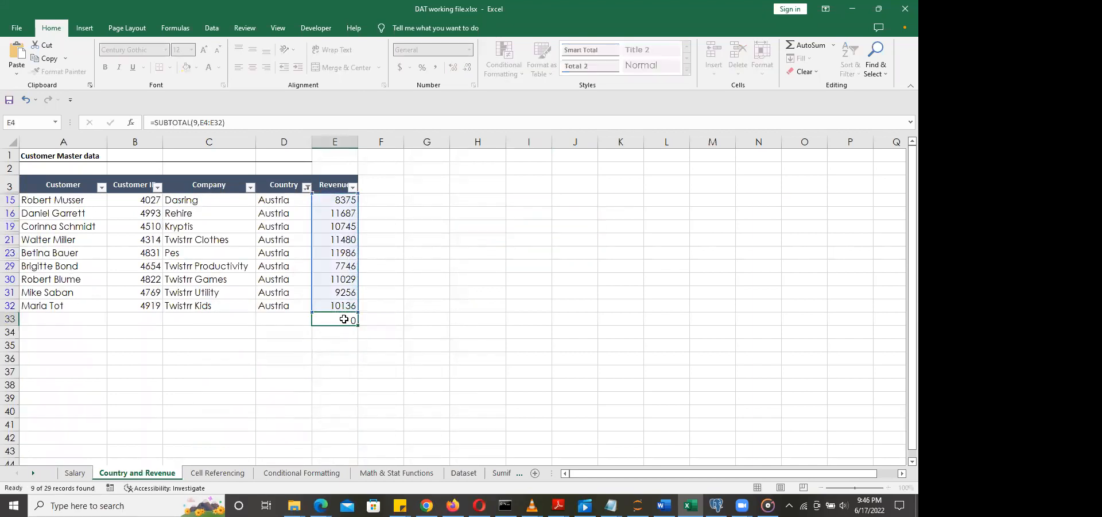
key("Return")
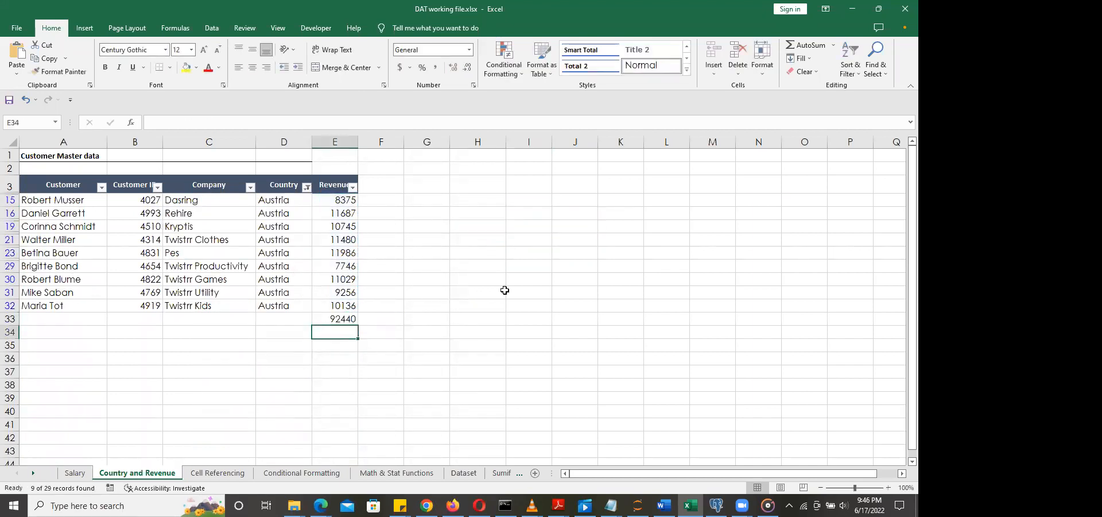
left_click(352, 319)
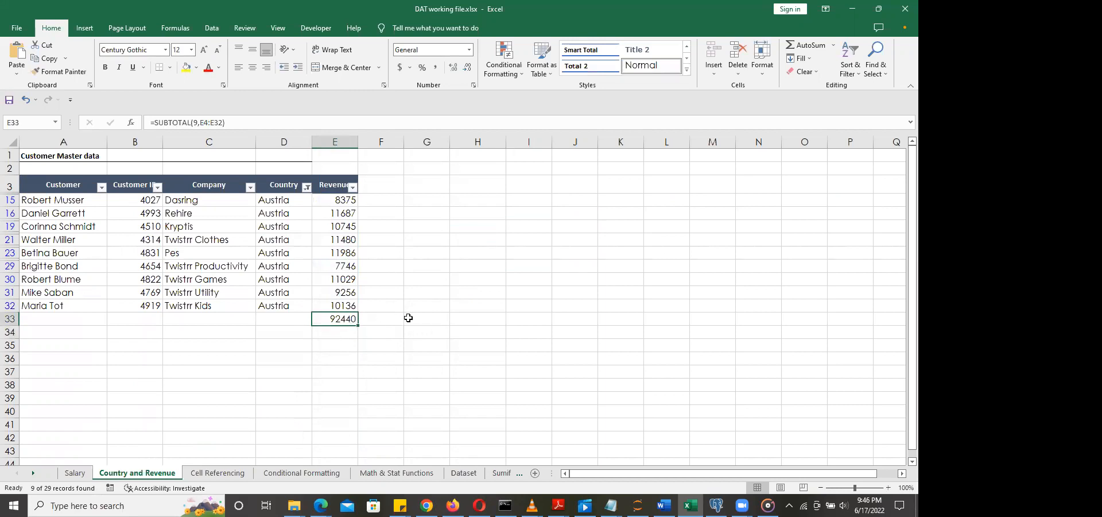
Step: Clear the Country filter and return to the Revenue column of the summary table
left_click(306, 189)
left_click(287, 256)
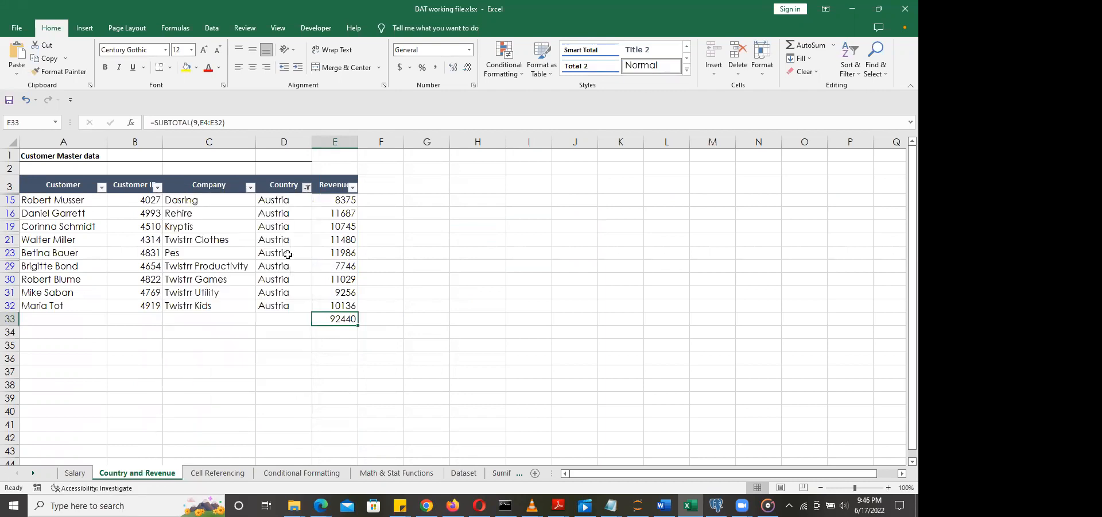
left_click(531, 252)
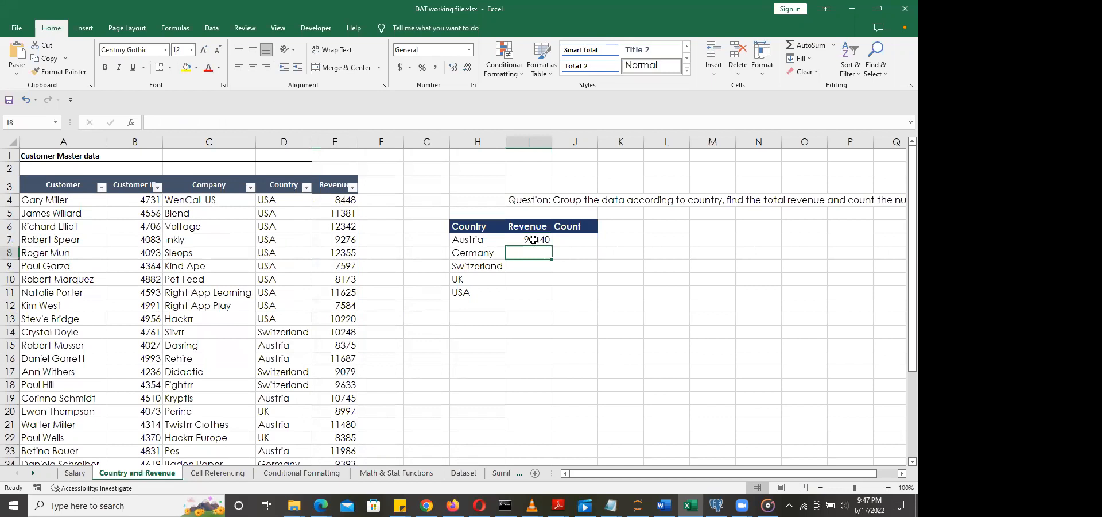
Step: Clear Austria's revenue total in I7 and re-enter it as =SUMIF(D:D,H7,E:E)
left_click(533, 241)
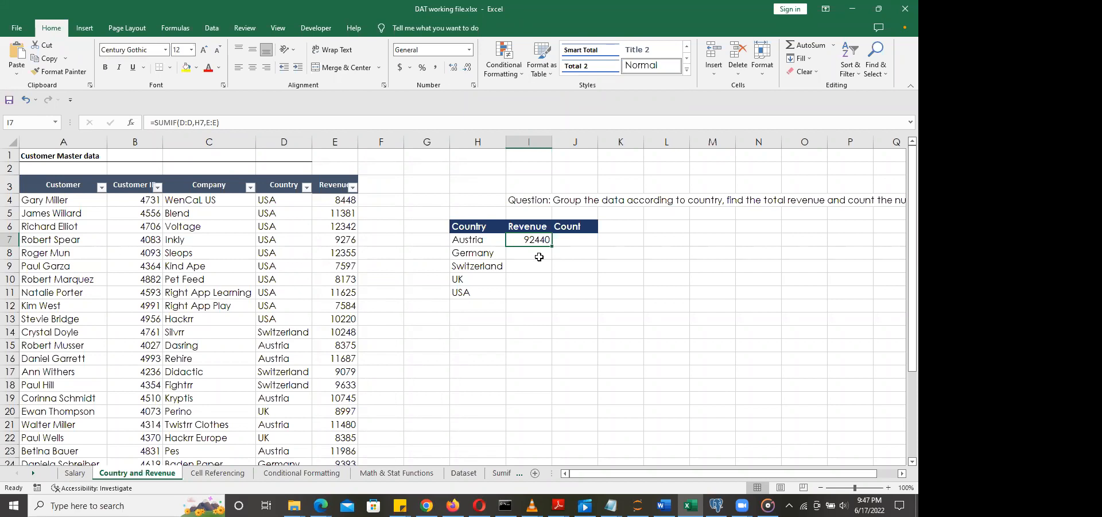
key("Delete")
type("=sumif")
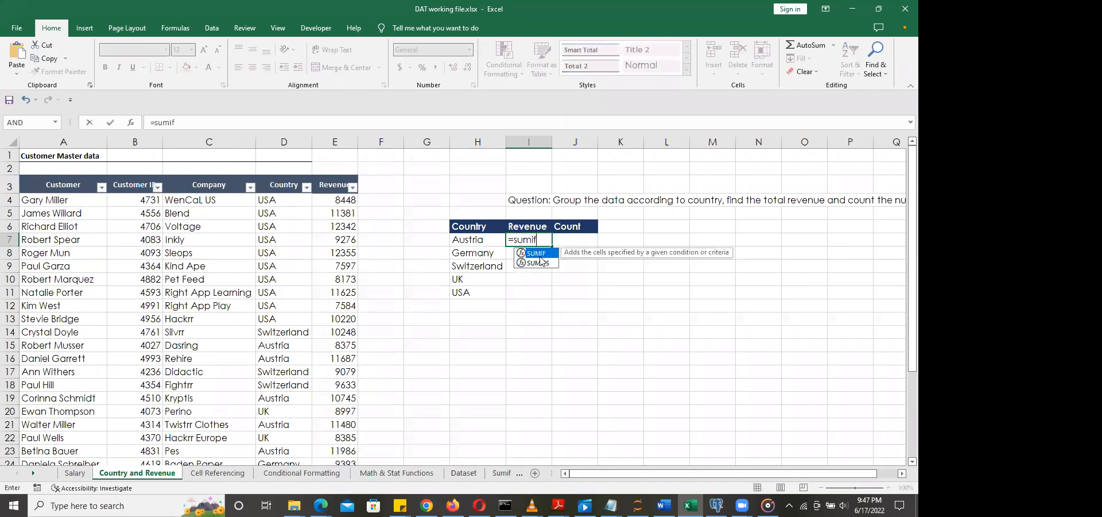
key("Tab")
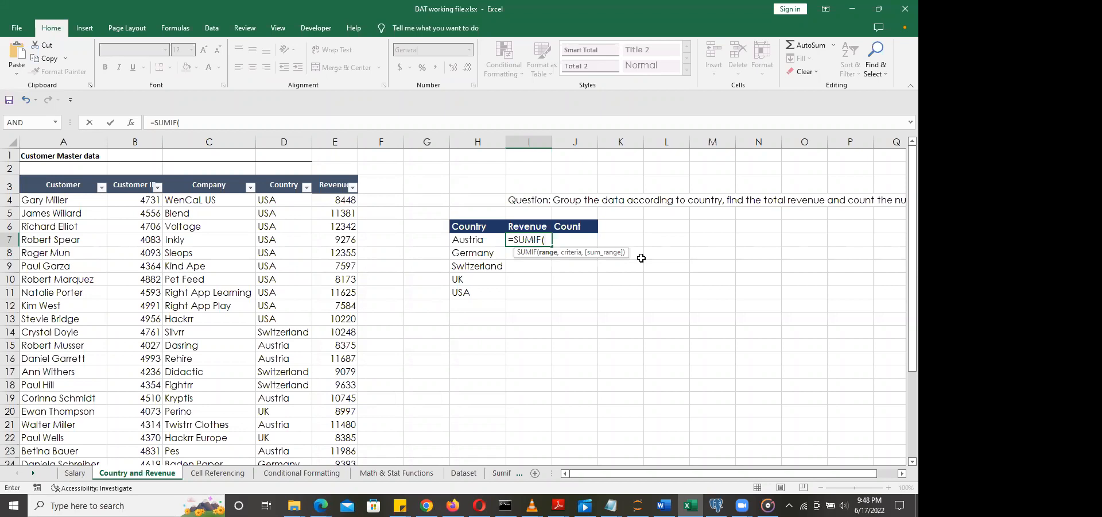
left_click(280, 140)
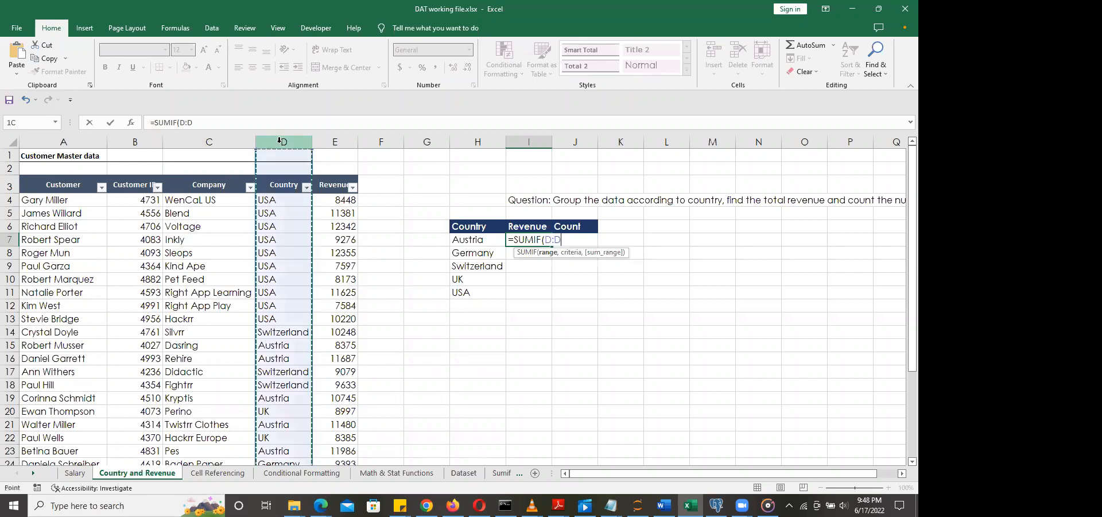
type(",")
left_click(476, 239)
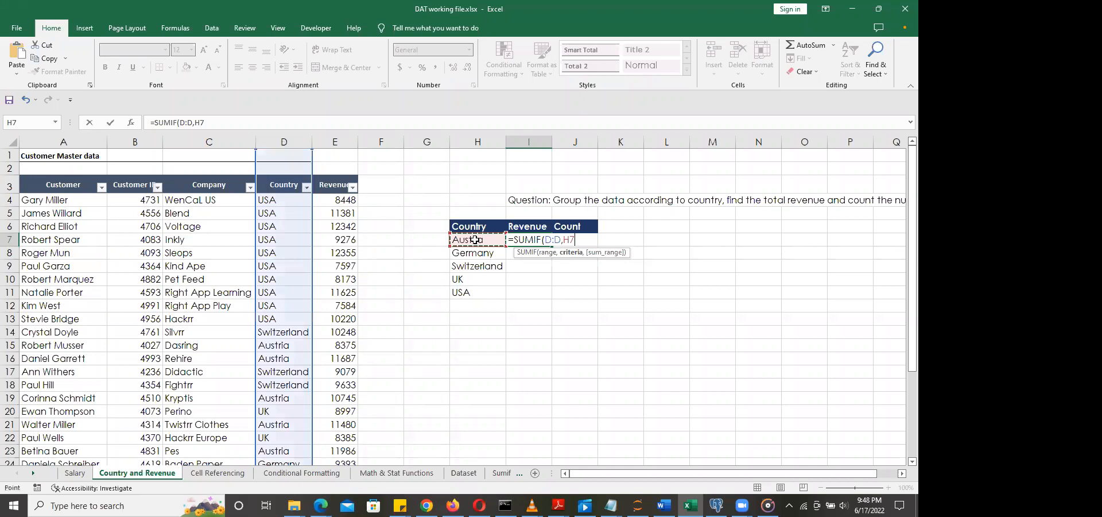
type(",")
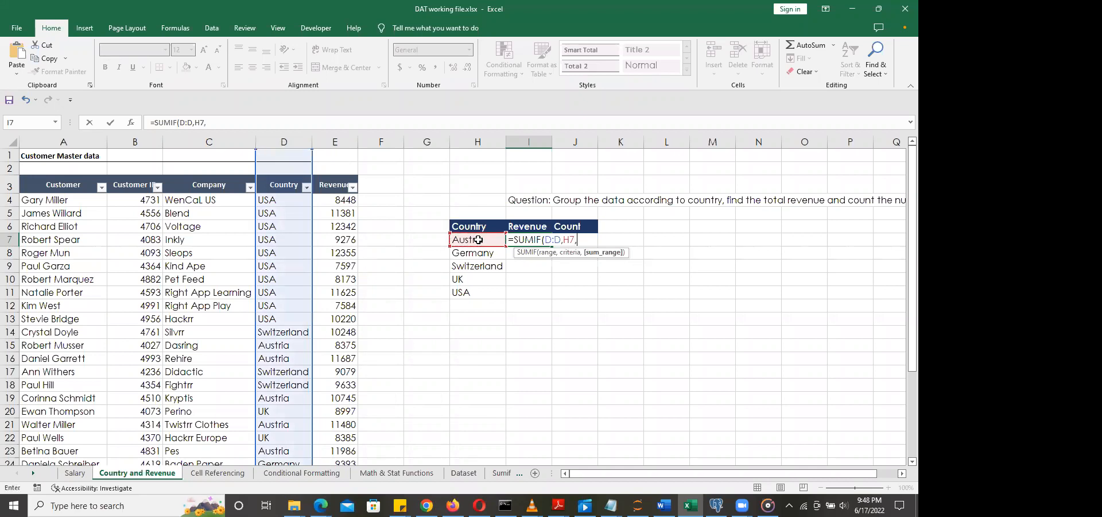
left_click(342, 147)
type(")")
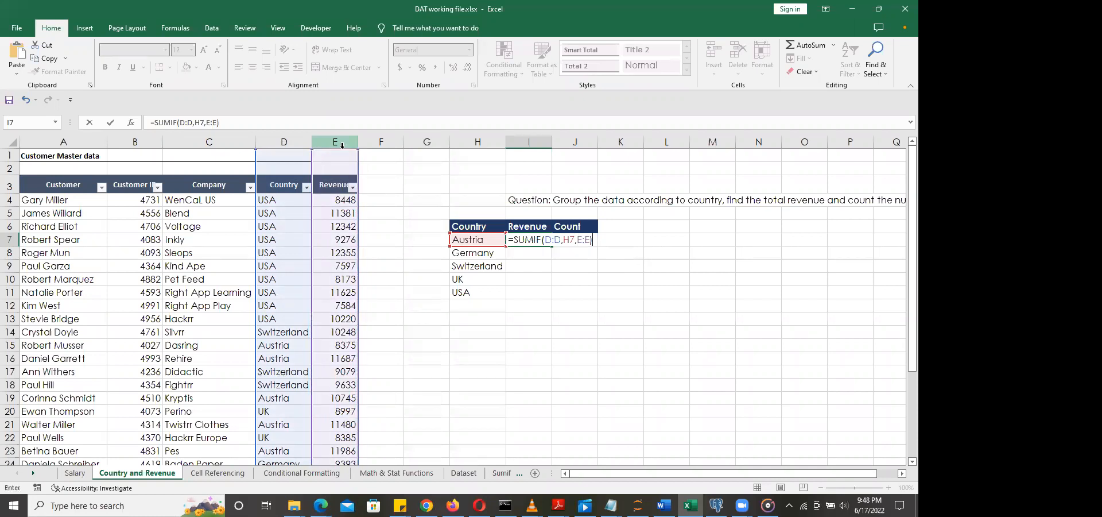
key("Return")
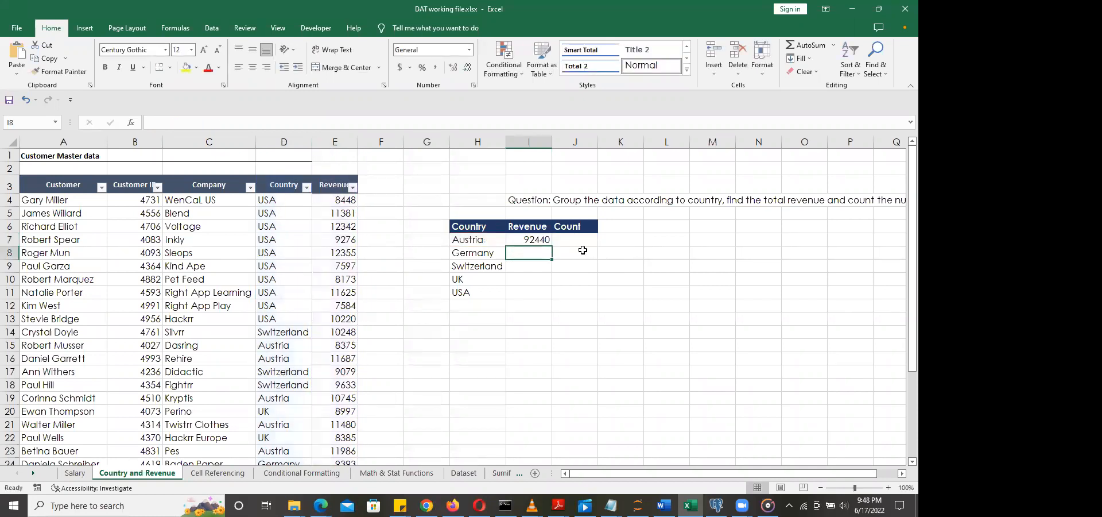
Step: Try filling the SUMIF formula from I7 down through I11 for the other countries, and undo the fill
left_click(545, 239)
left_click_drag(552, 246, 552, 297)
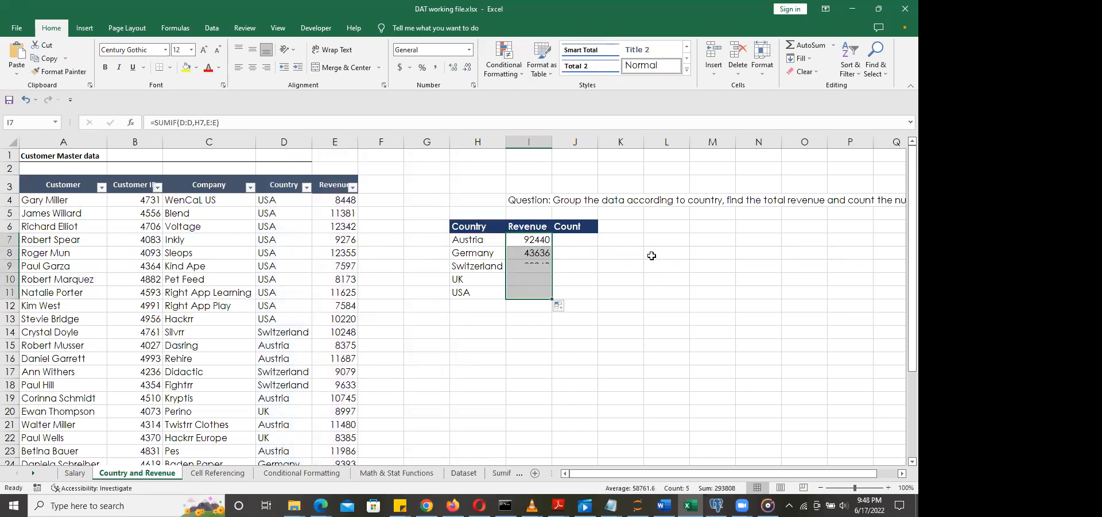
left_click(585, 245)
left_click(532, 307)
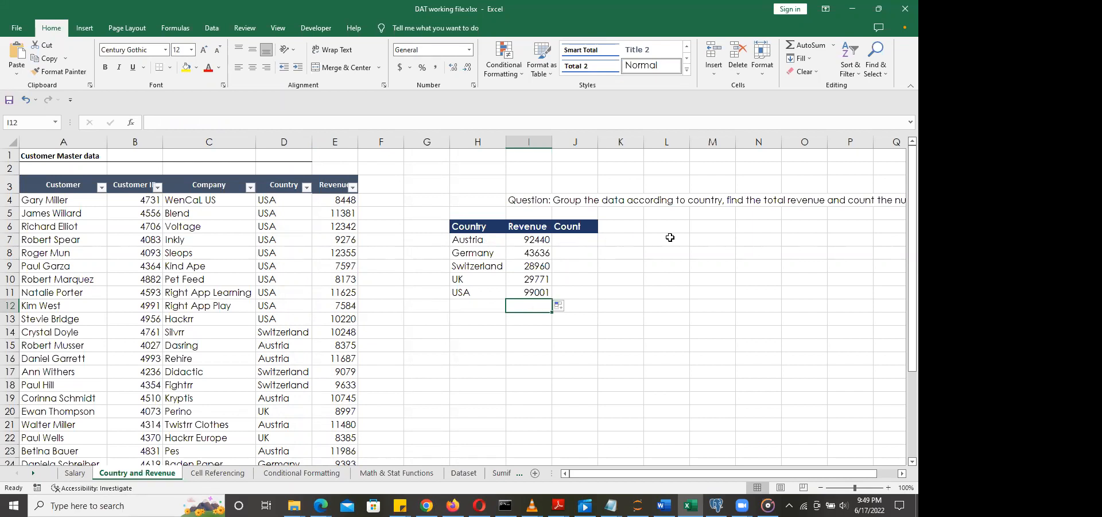
left_click(581, 237)
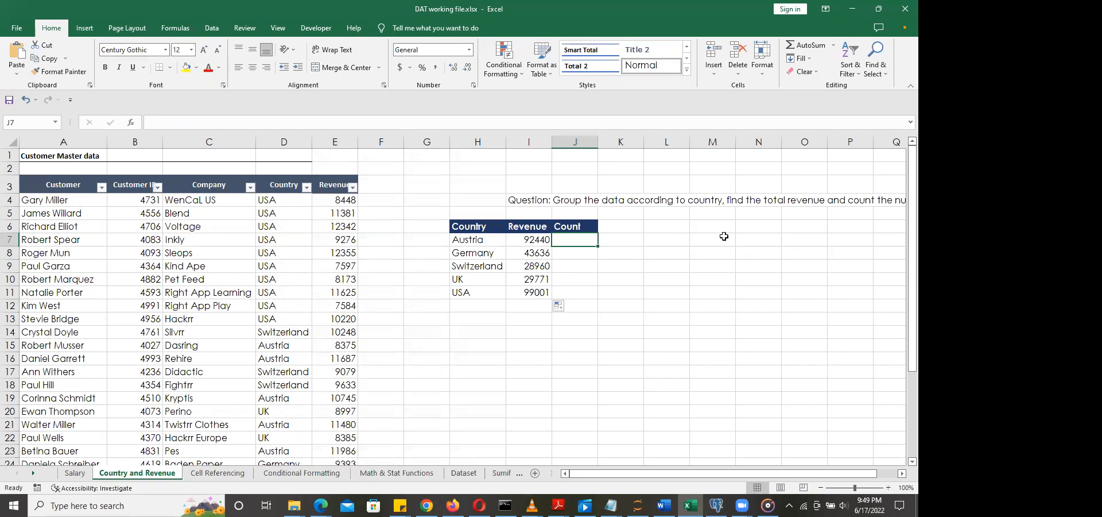
key("ctrl+z")
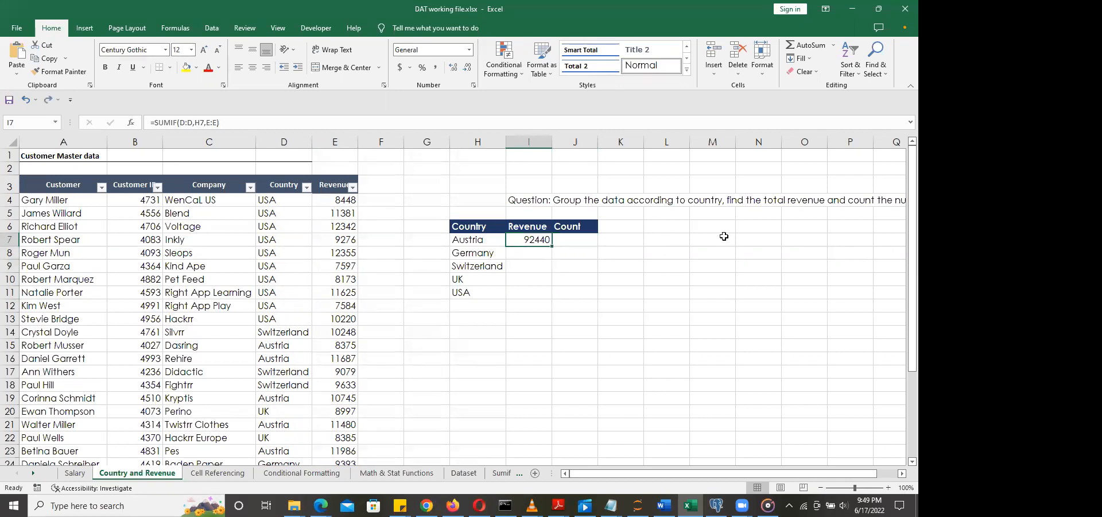
Step: Fill the SUMIF formula from I7 down to I11 and read the full question text in row 4
double_click(551, 247)
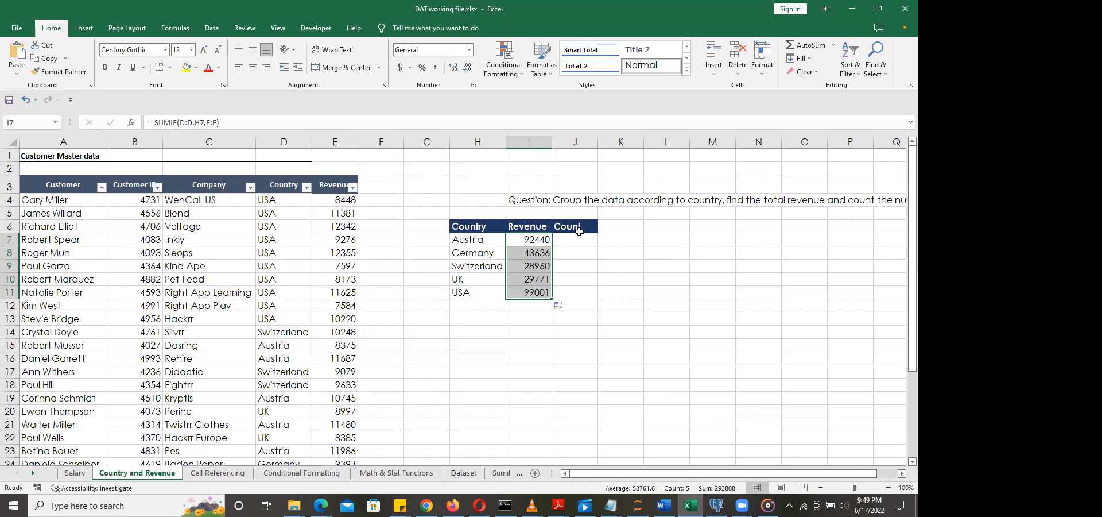
left_click(902, 473)
left_click(902, 474)
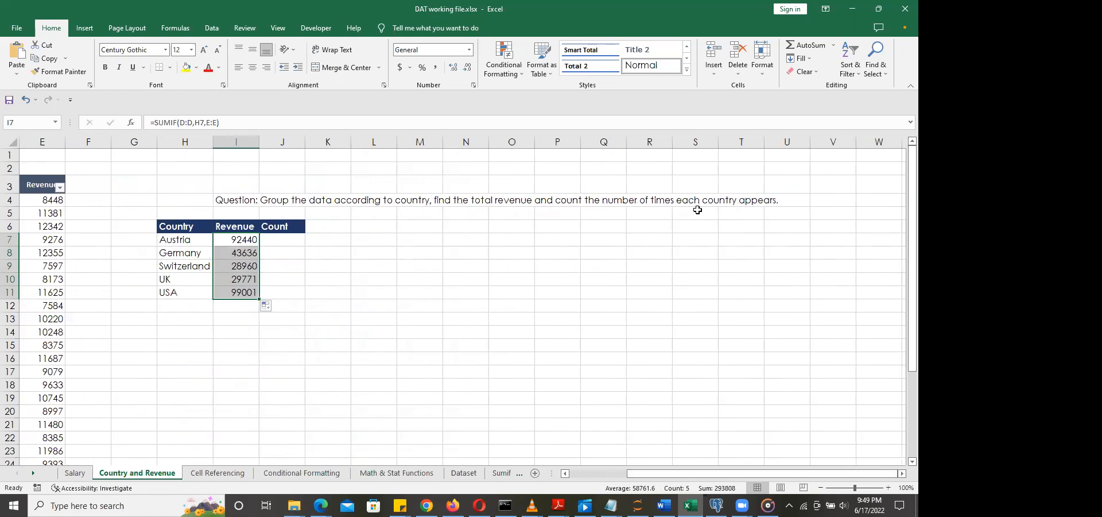
left_click(566, 474)
left_click(566, 474)
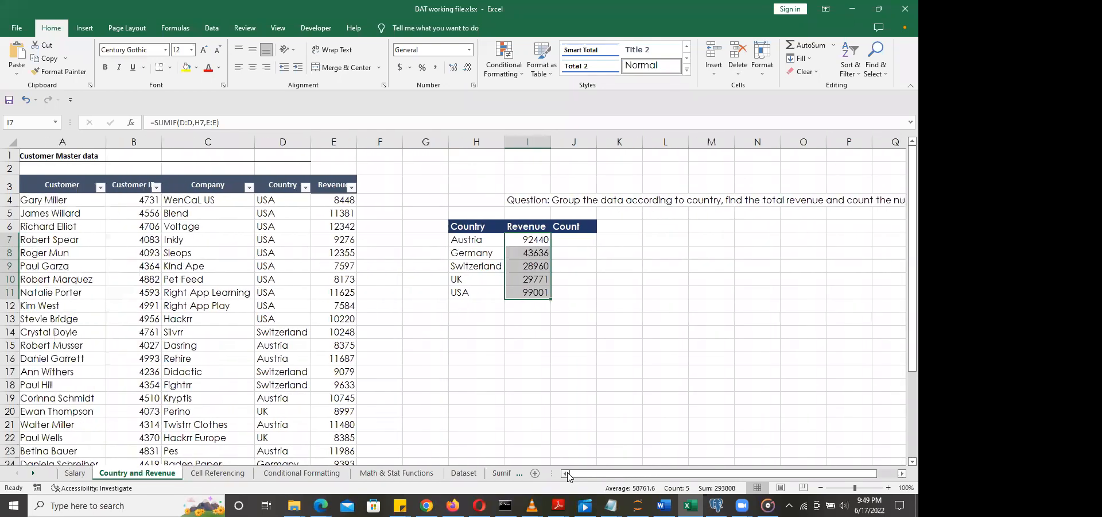
Step: Enter Austria's count in J7 as =COUNTIF(D:D,H7)
left_click(575, 243)
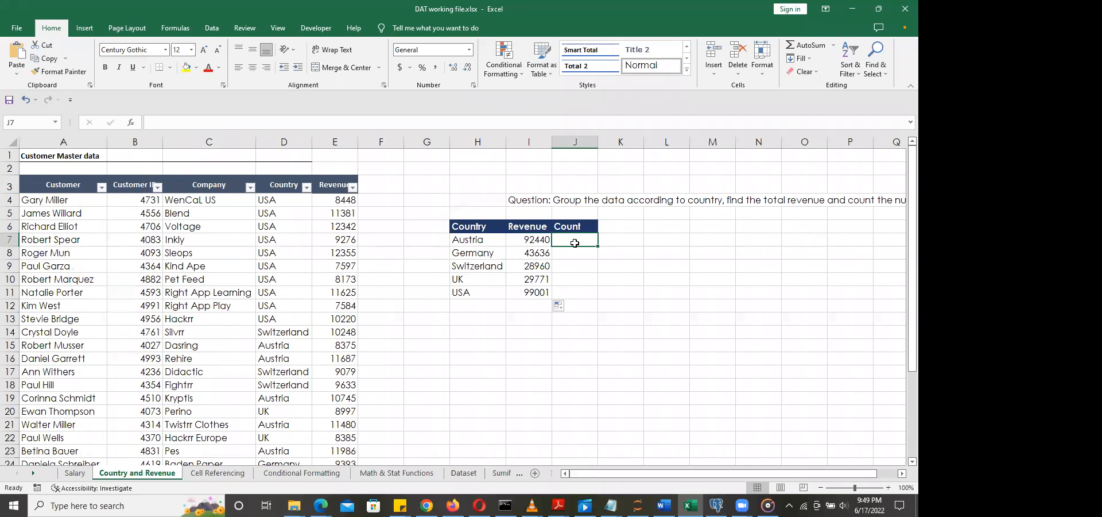
type("=count")
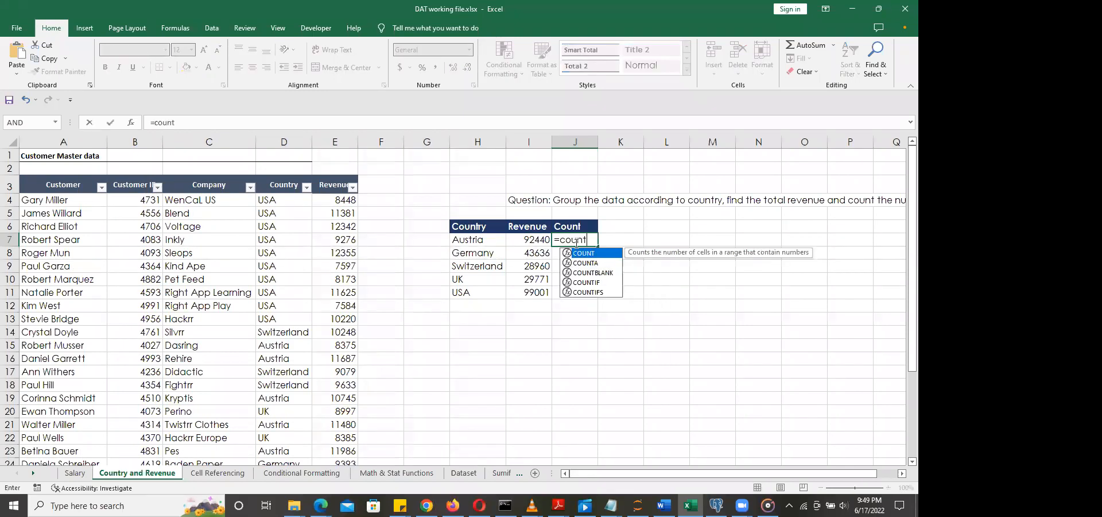
type("if")
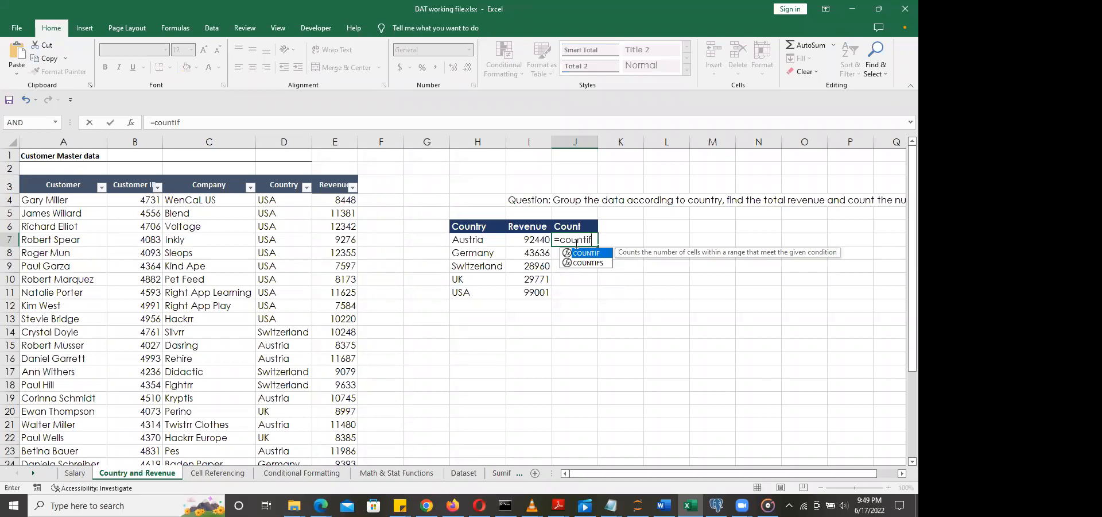
key("Tab")
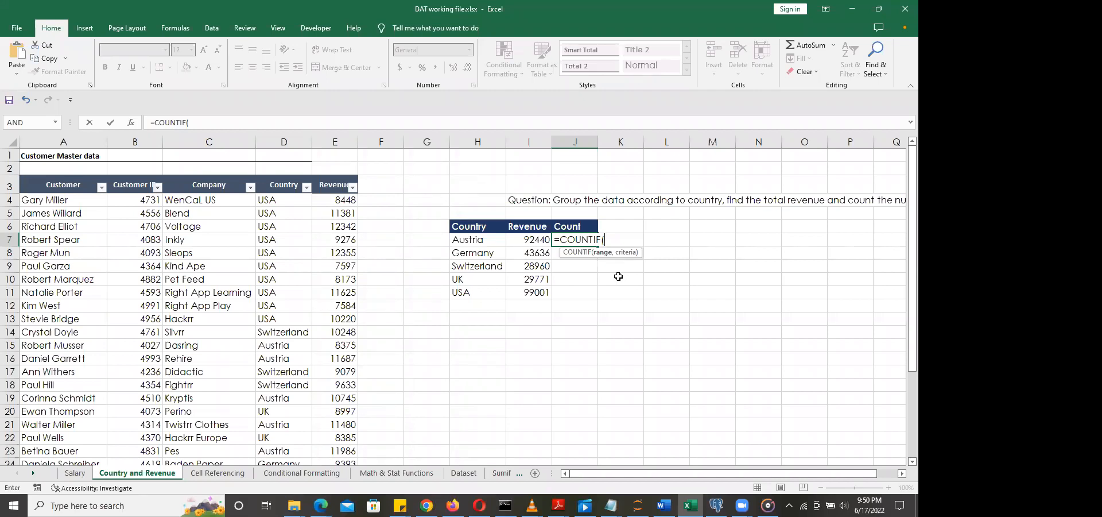
left_click(288, 144)
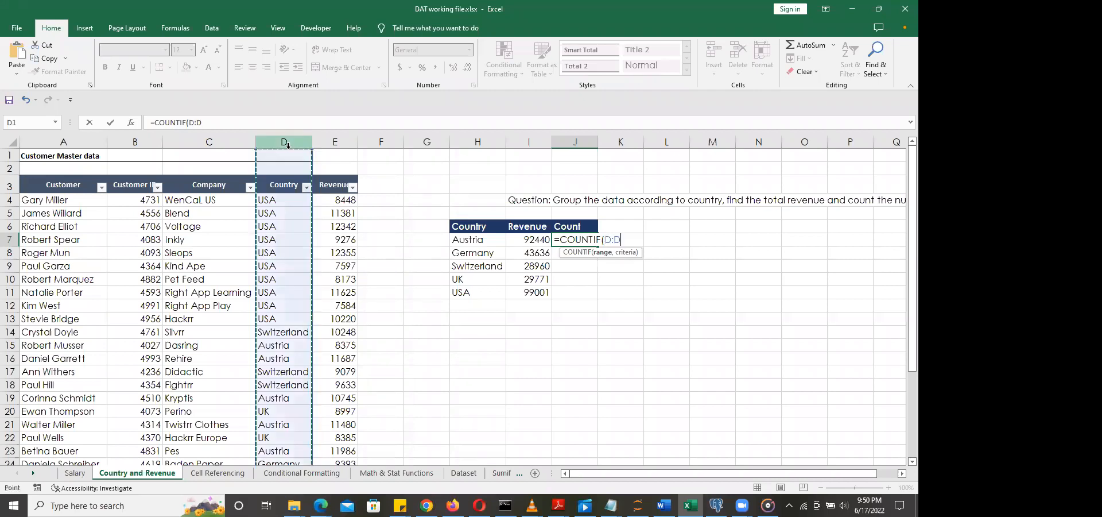
type(",")
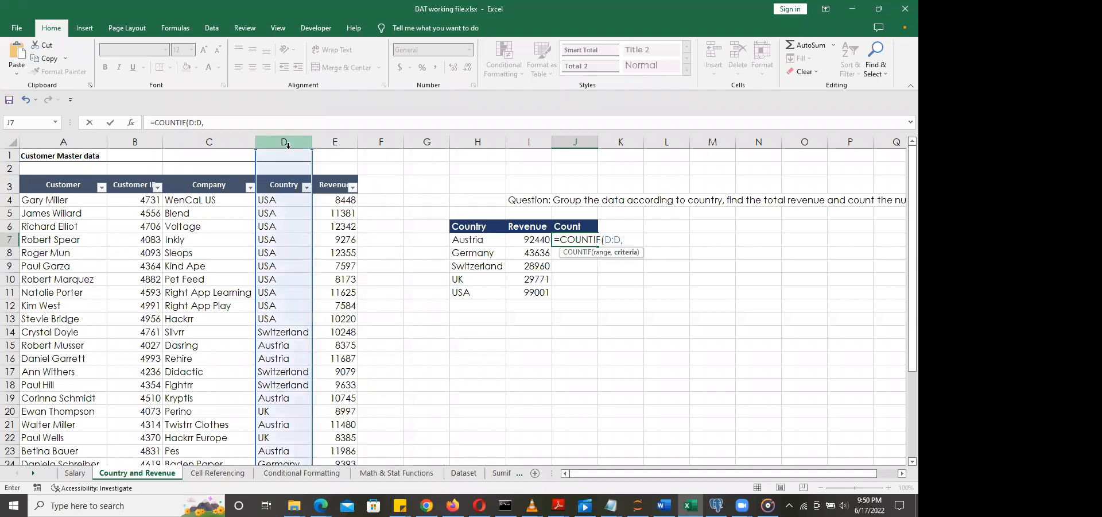
left_click(480, 240)
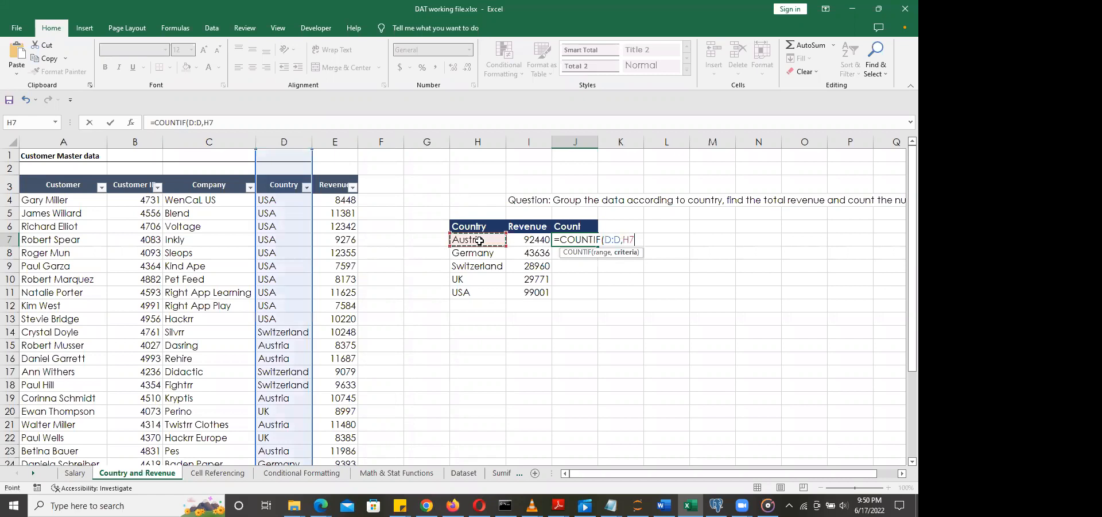
type(")")
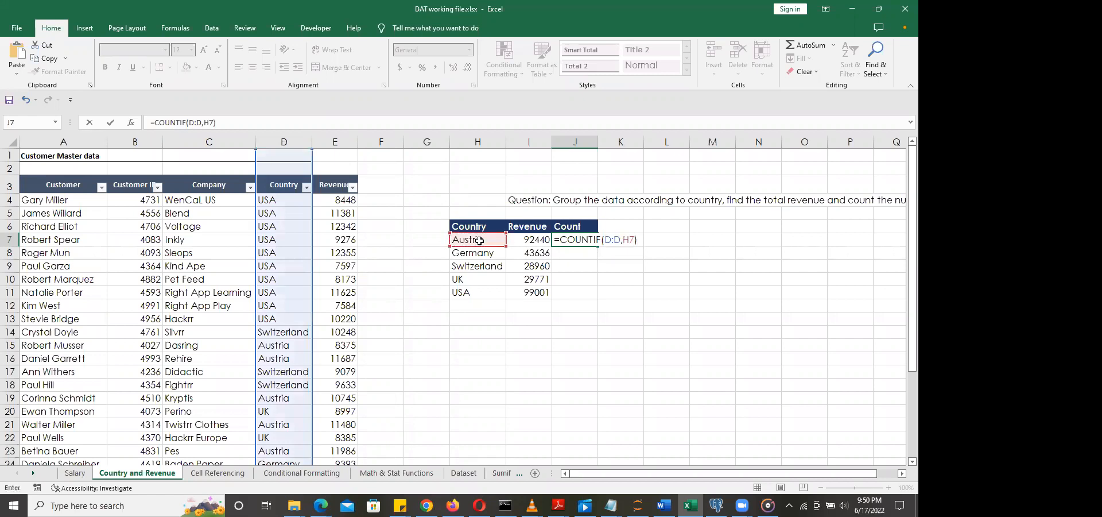
key("Return")
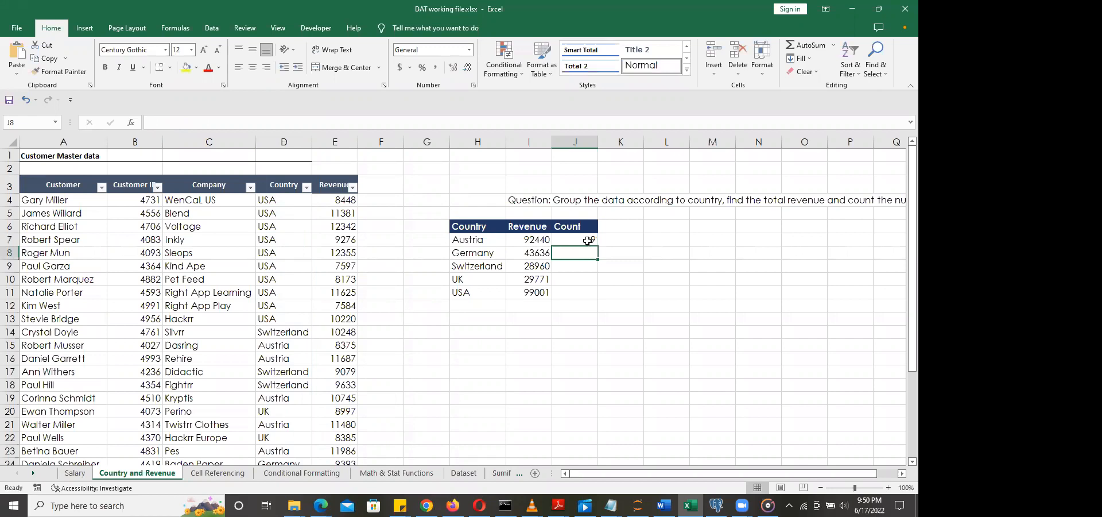
Step: Fill the COUNTIF formula from J7 down to J11 for the remaining countries
left_click(588, 241)
left_click_drag(598, 247, 615, 296)
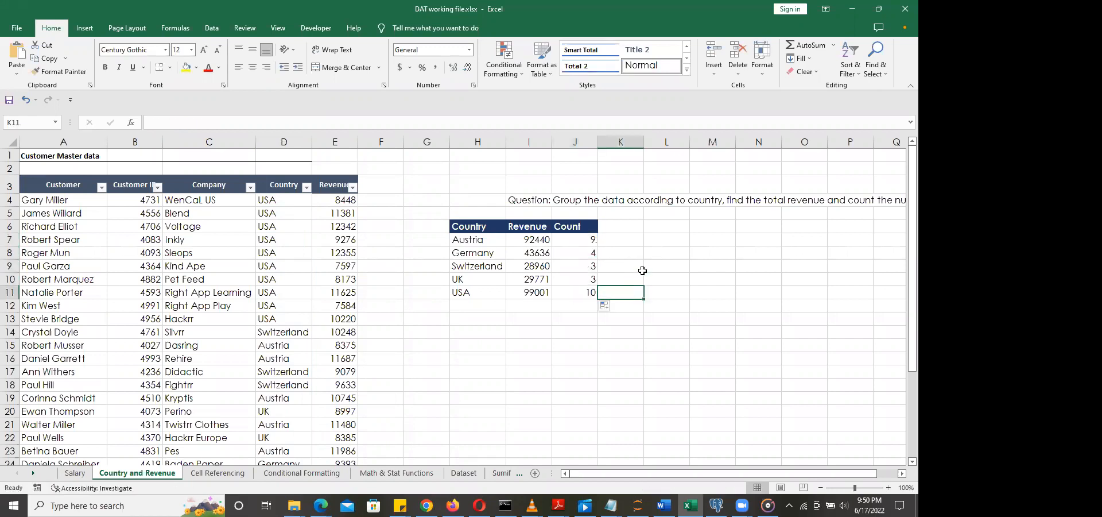
left_click(527, 305)
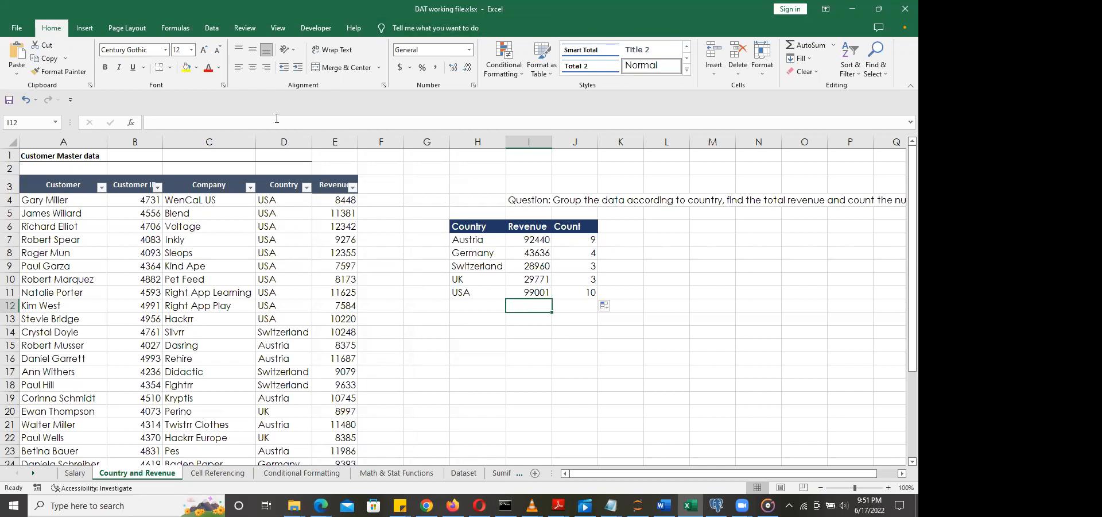
Step: Examine the Country column, the header row A3:E3 and the adjoining Revenue cells of the customer data
left_click(297, 143)
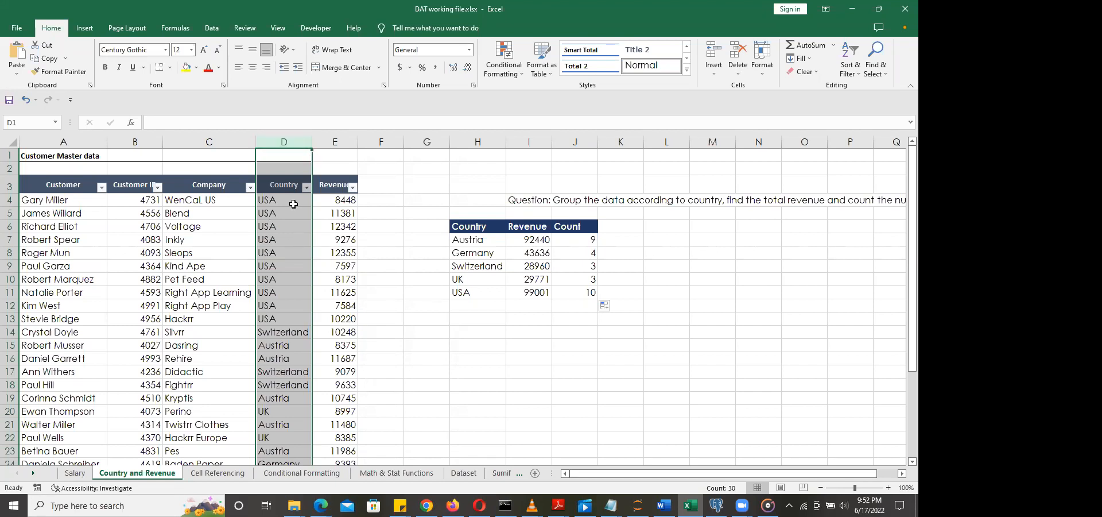
left_click(282, 187)
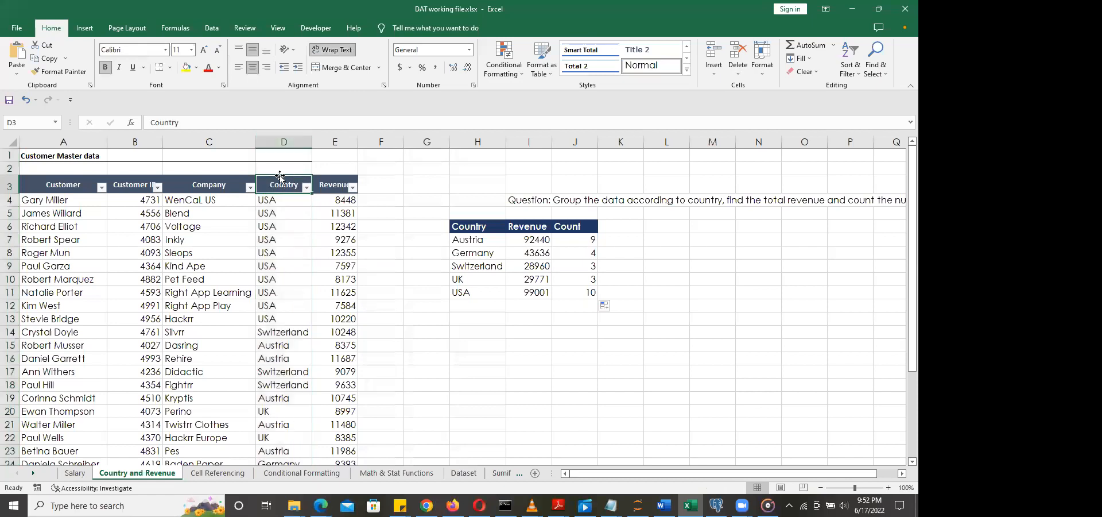
left_click(285, 168)
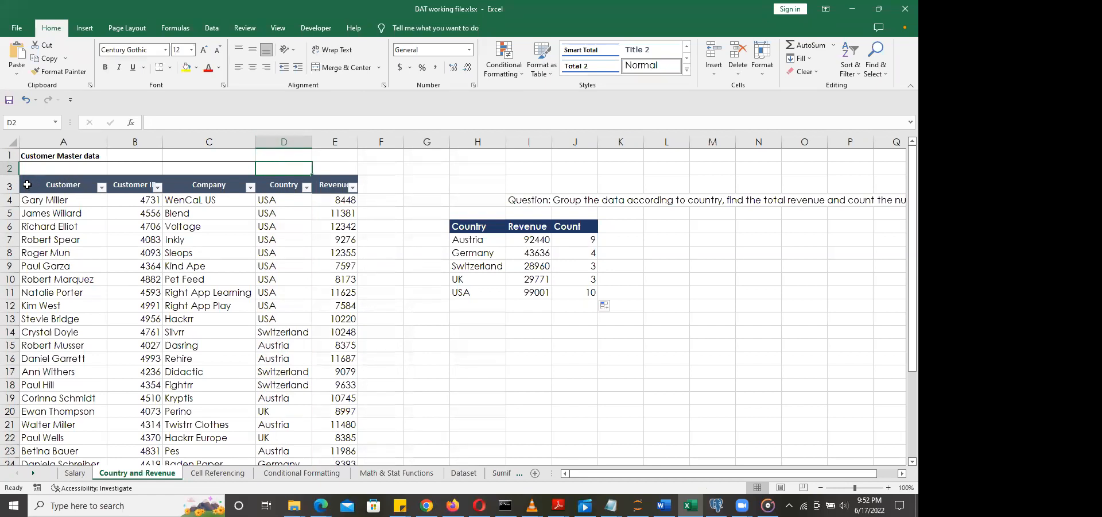
left_click(51, 186)
left_click_drag(51, 186, 330, 194)
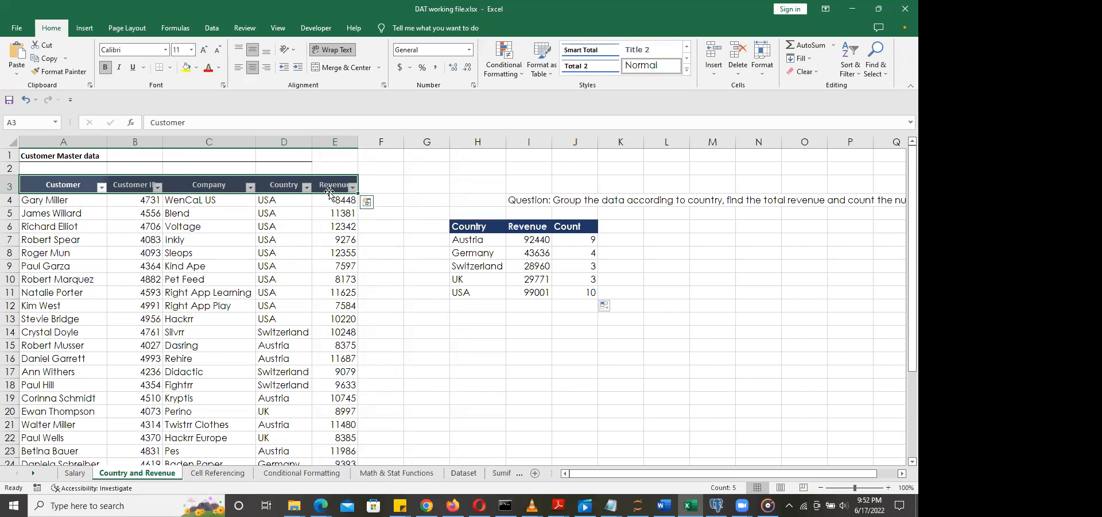
left_click(324, 238)
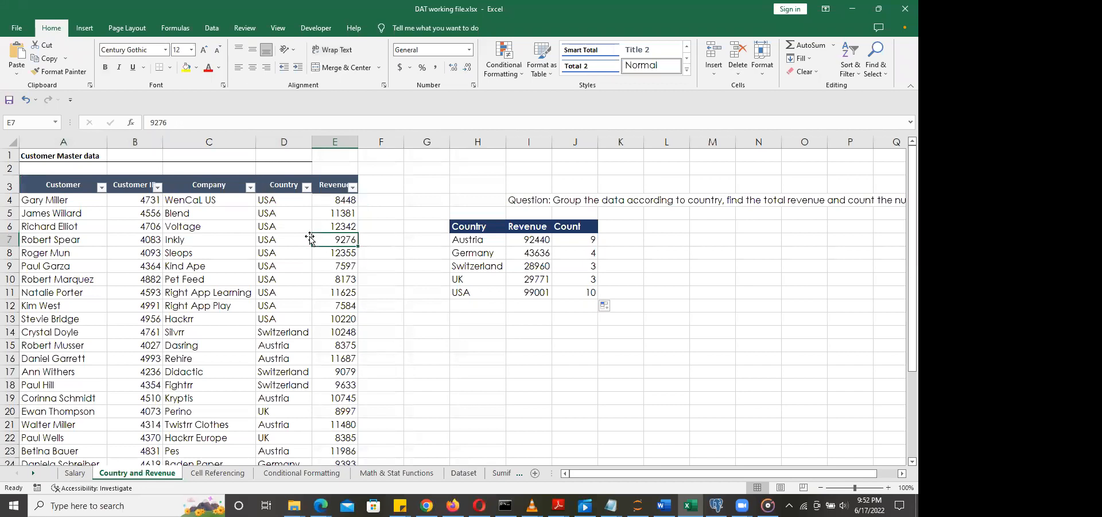
left_click(278, 167)
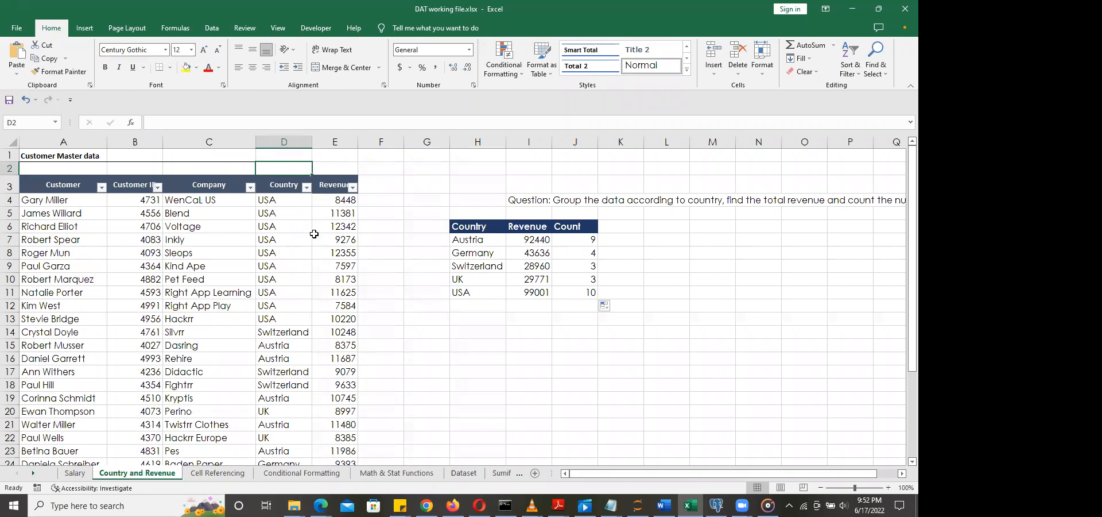
left_click(378, 202)
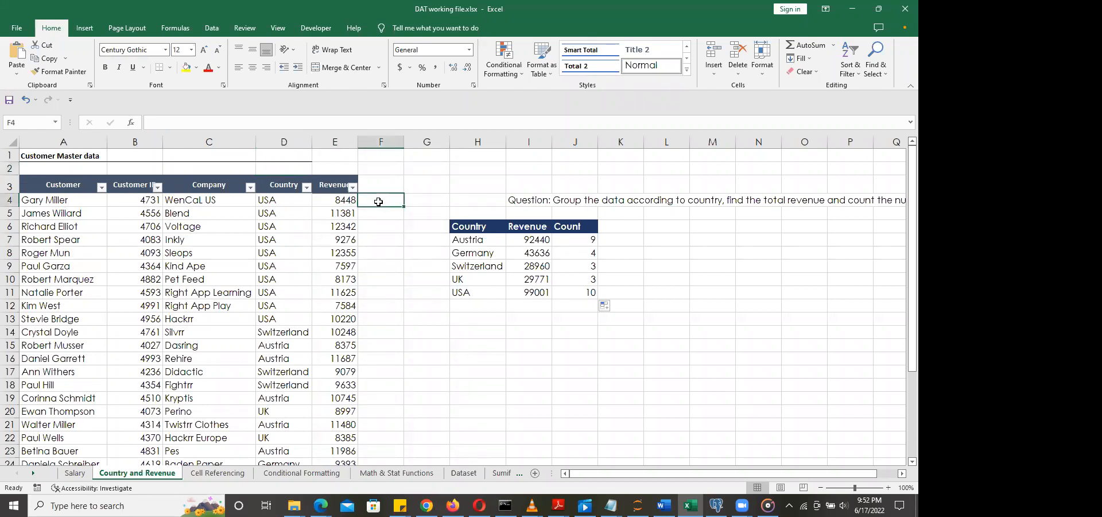
left_click(284, 203)
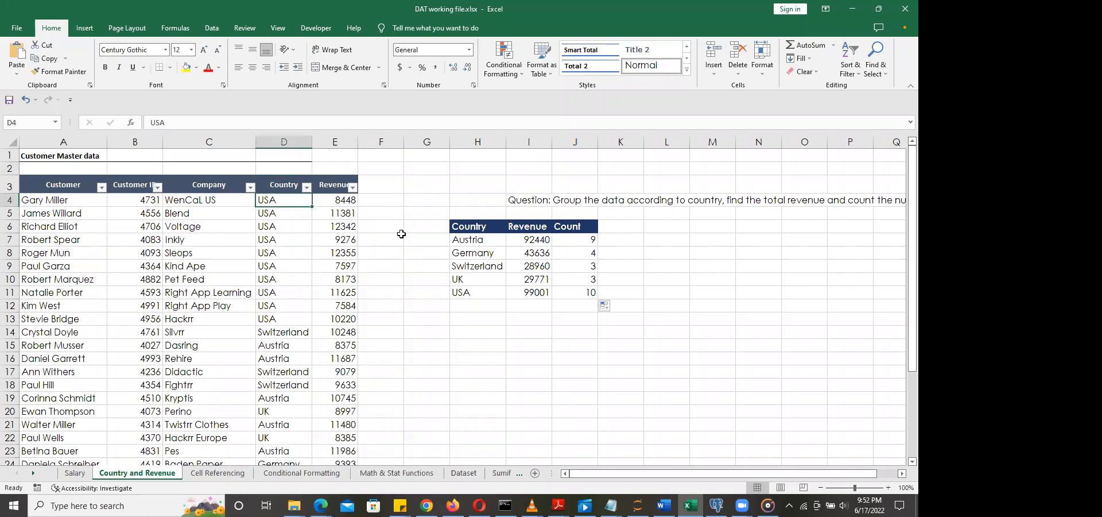
left_click(381, 215)
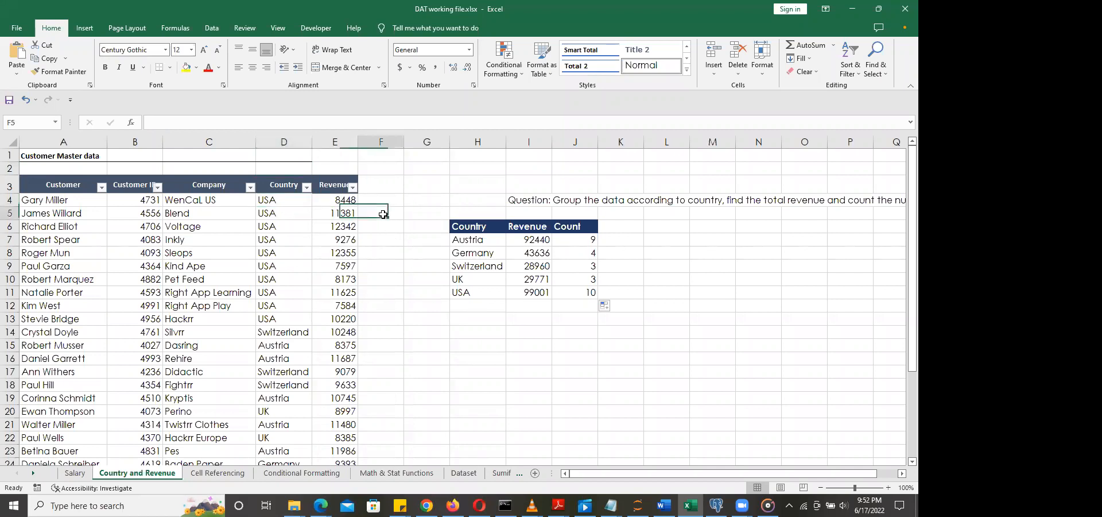
Step: Enter =COUNT(H7:H11) in H14 to try counting the country names in the summary table
left_click(289, 199)
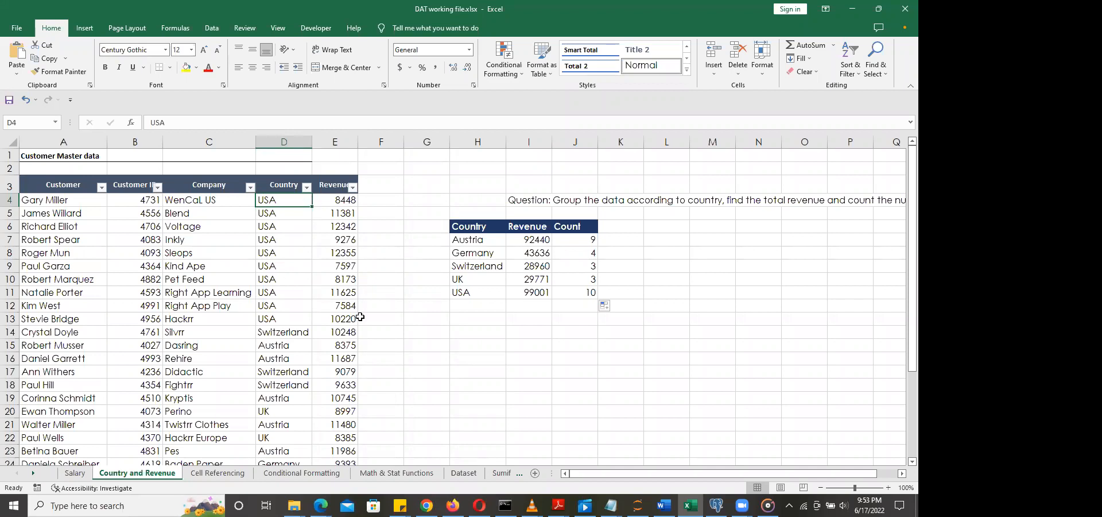
left_click_drag(470, 238, 475, 293)
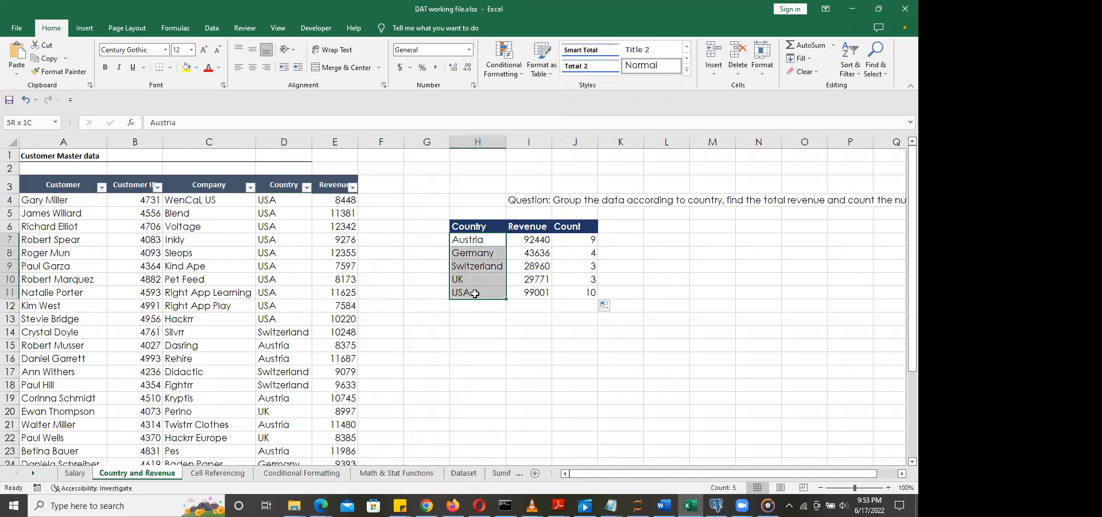
left_click(470, 309)
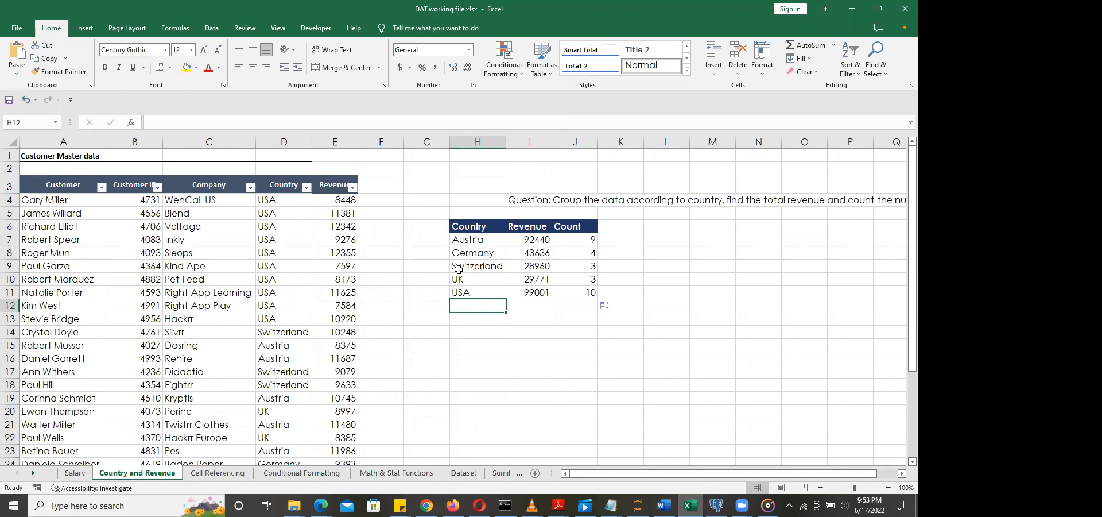
left_click_drag(468, 240, 476, 289)
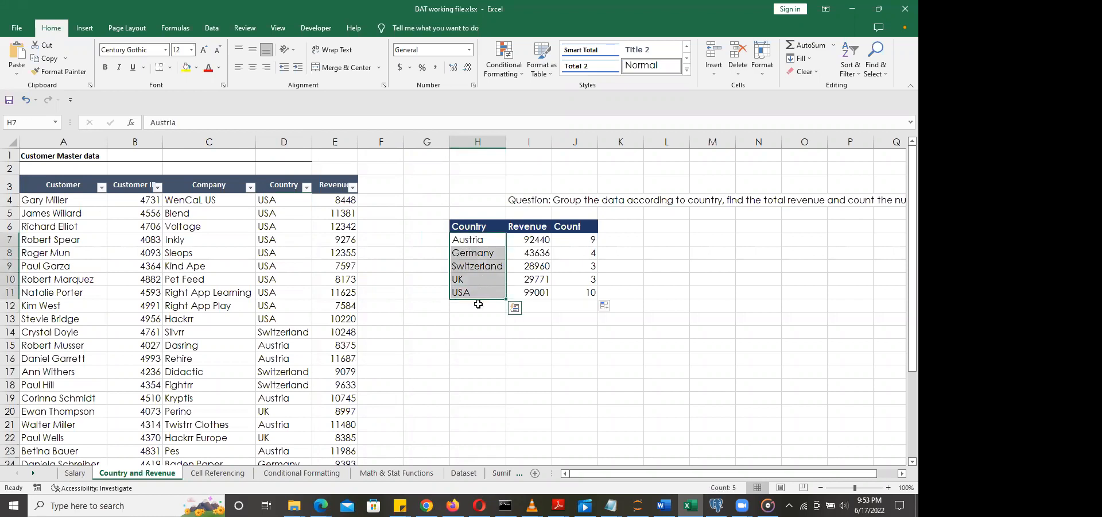
left_click(476, 307)
left_click(473, 332)
type("=count")
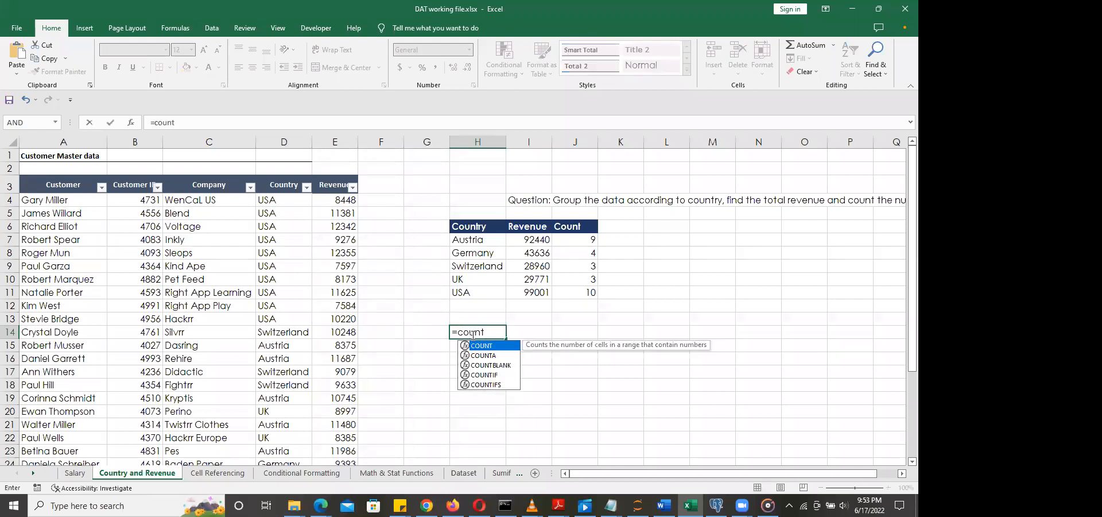
key("Tab")
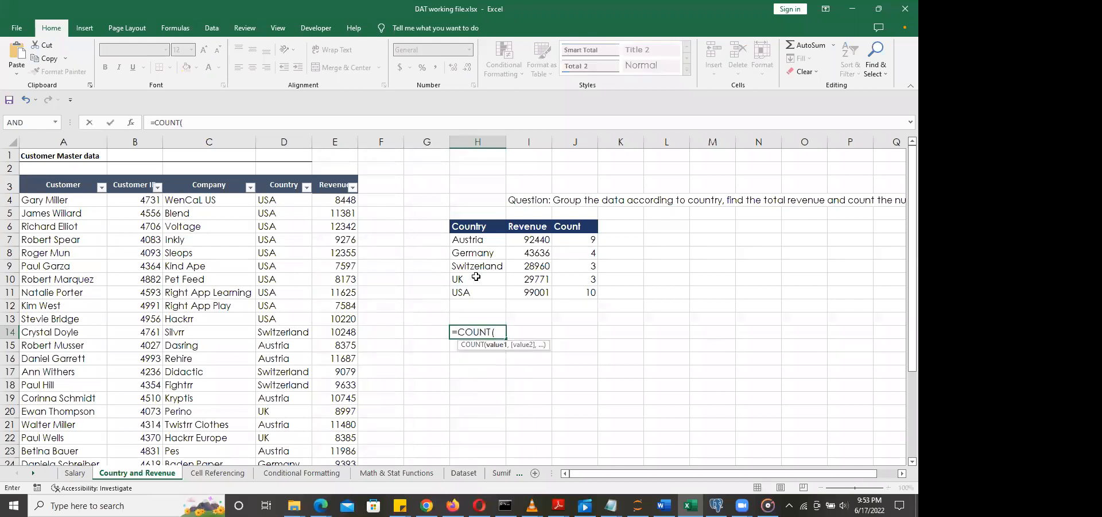
left_click_drag(473, 245, 476, 287)
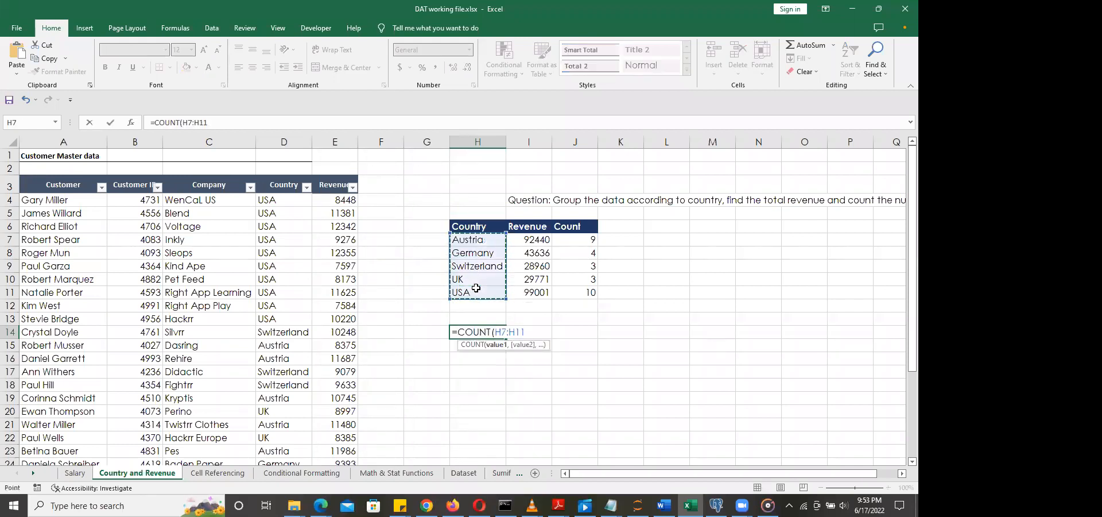
key("ctrl+Return")
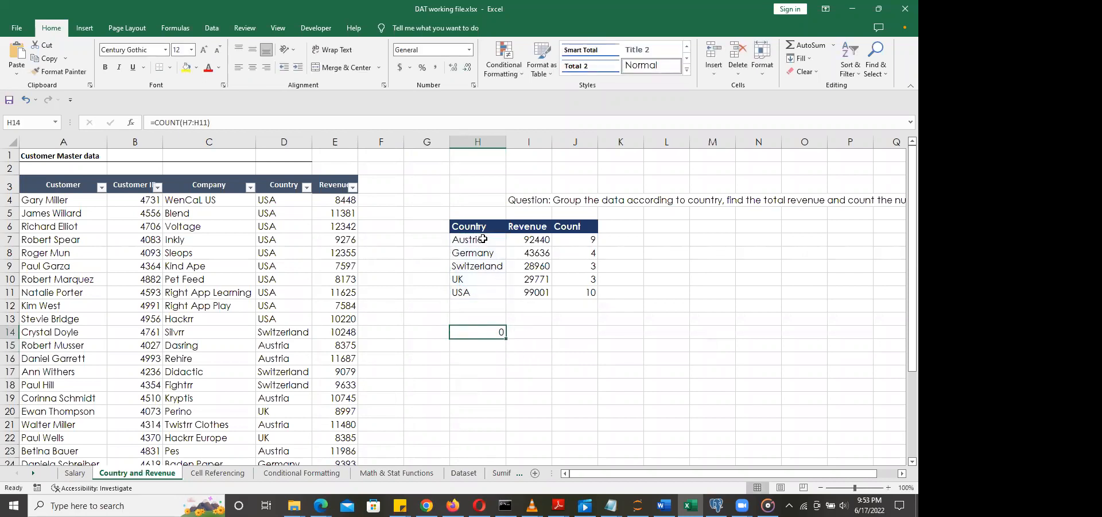
Step: Change the H14 formula to =COUNTA(H7:H11) so that it counts the text entries
left_click_drag(478, 240, 484, 286)
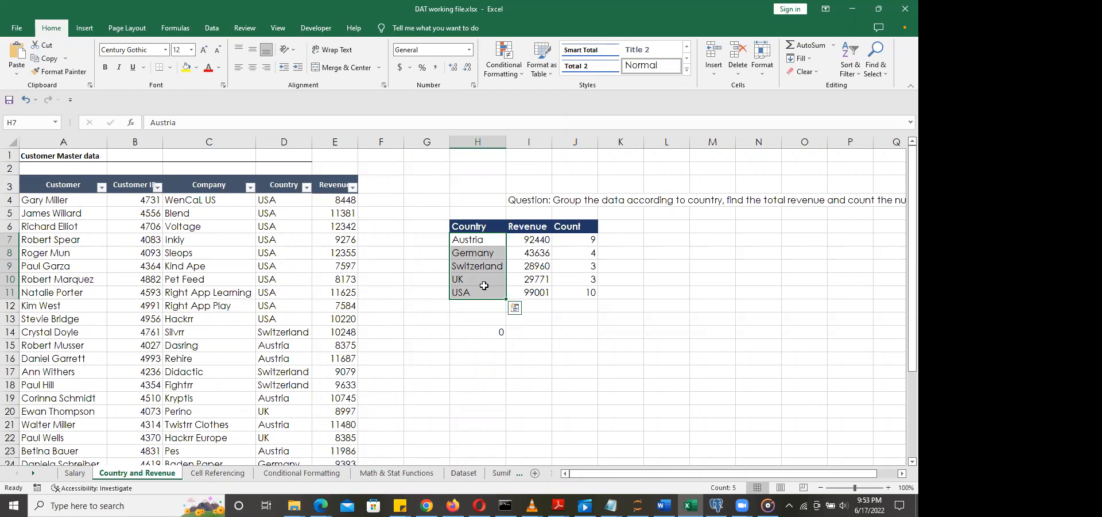
left_click(487, 330)
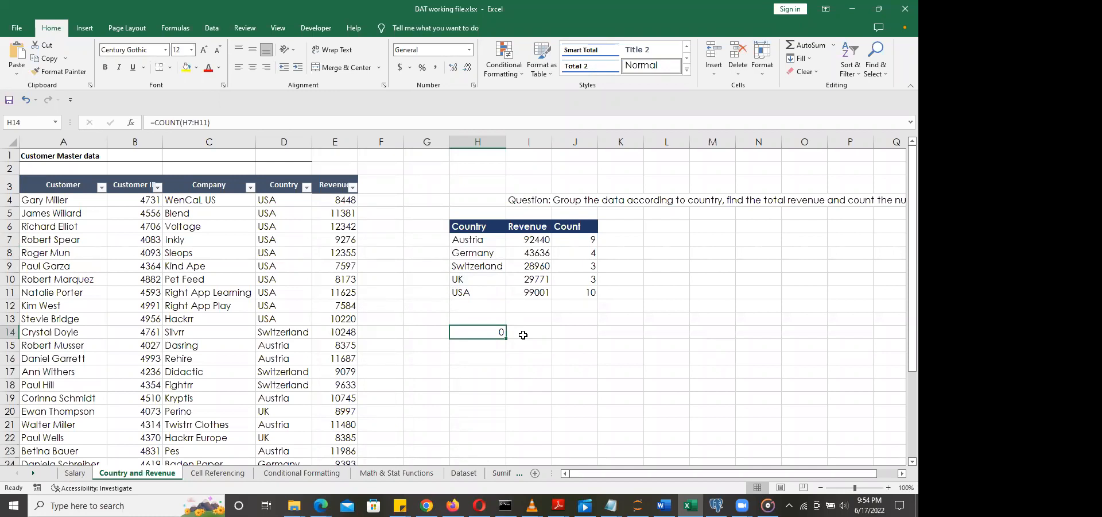
double_click(478, 334)
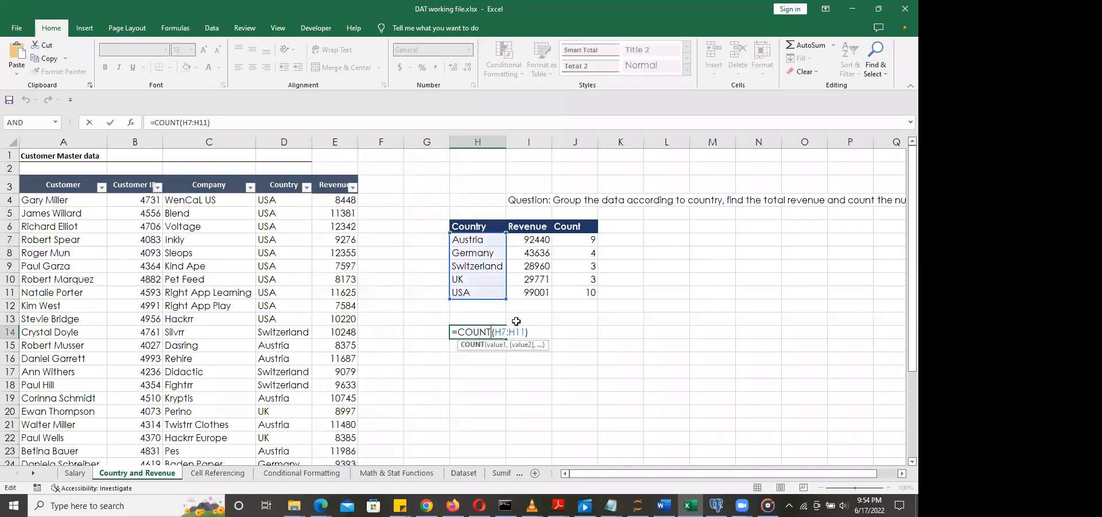
type("A")
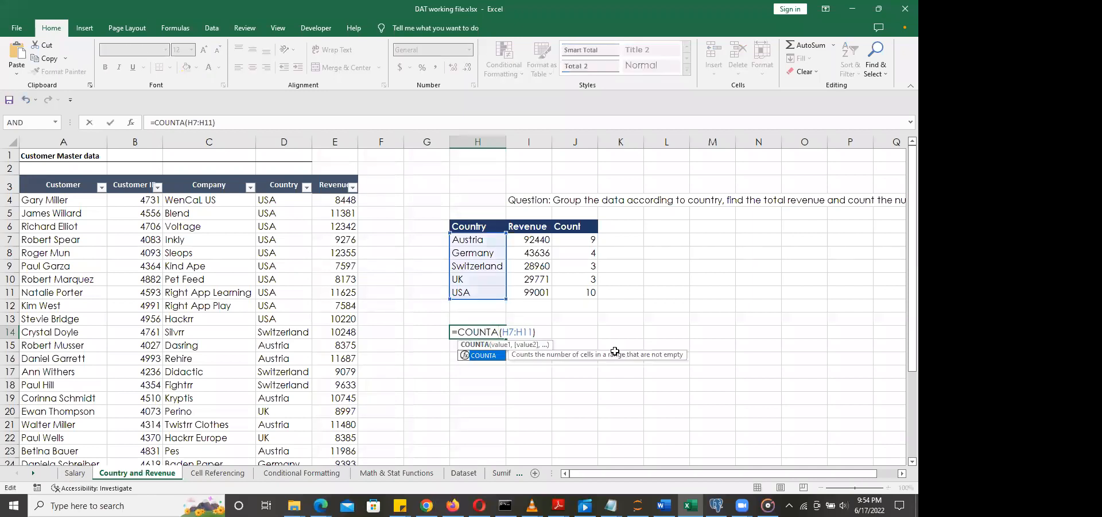
key("Return")
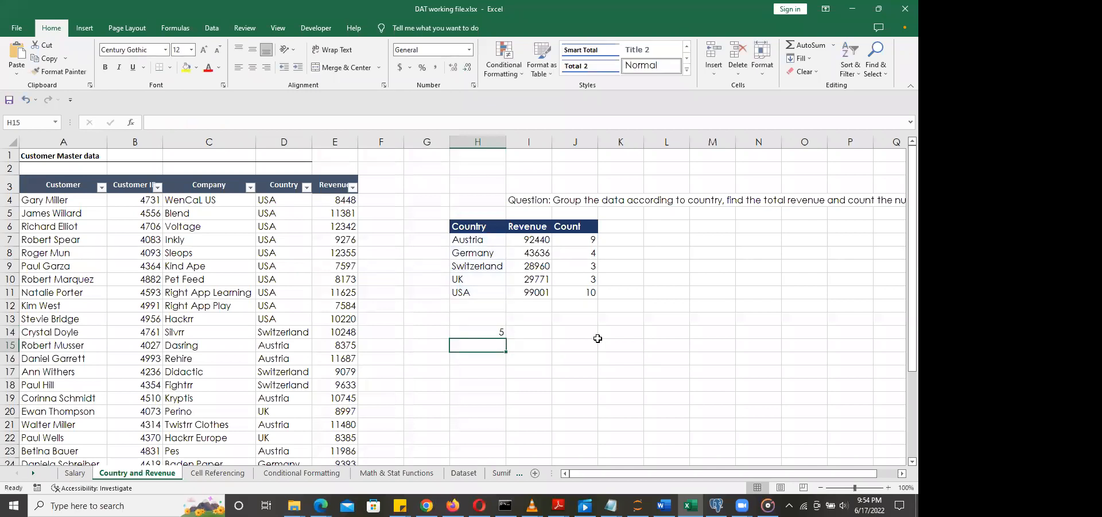
left_click(497, 333)
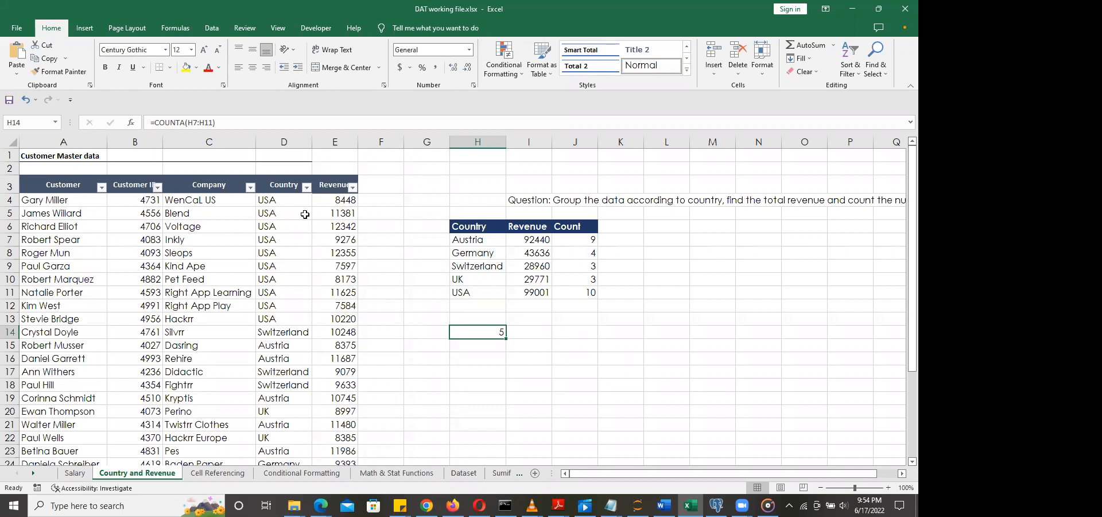
Step: Review the Country entries in column D and clear the COUNTA test formula from H14
left_click(286, 187)
left_click_drag(296, 304, 313, 386)
scroll(393, 336, "up", 5)
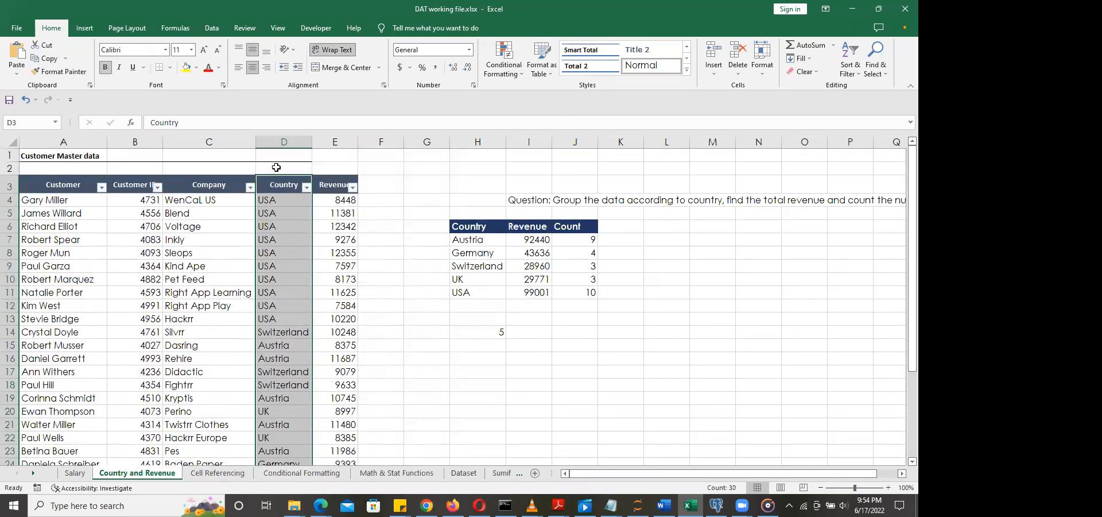
left_click(291, 142)
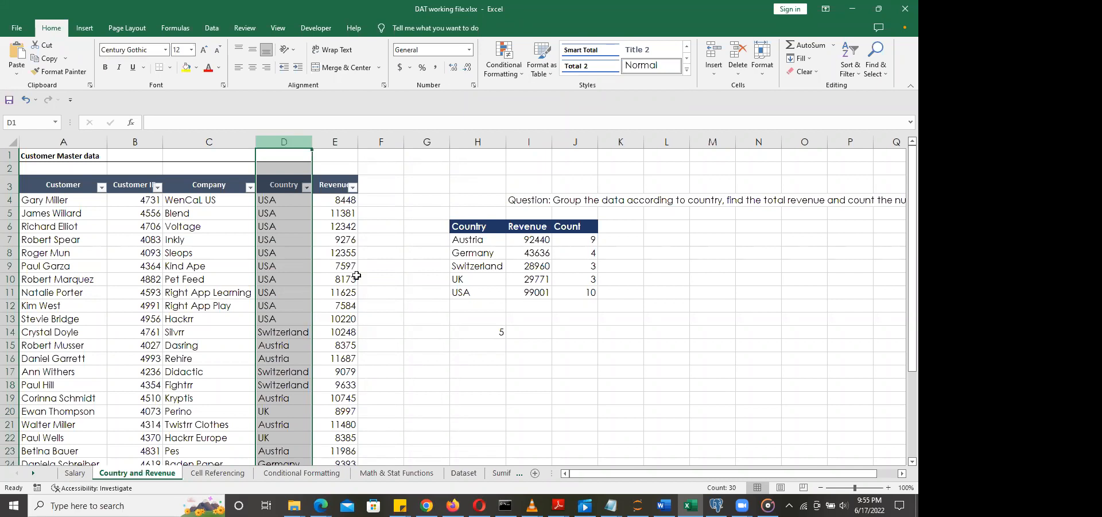
left_click(485, 330)
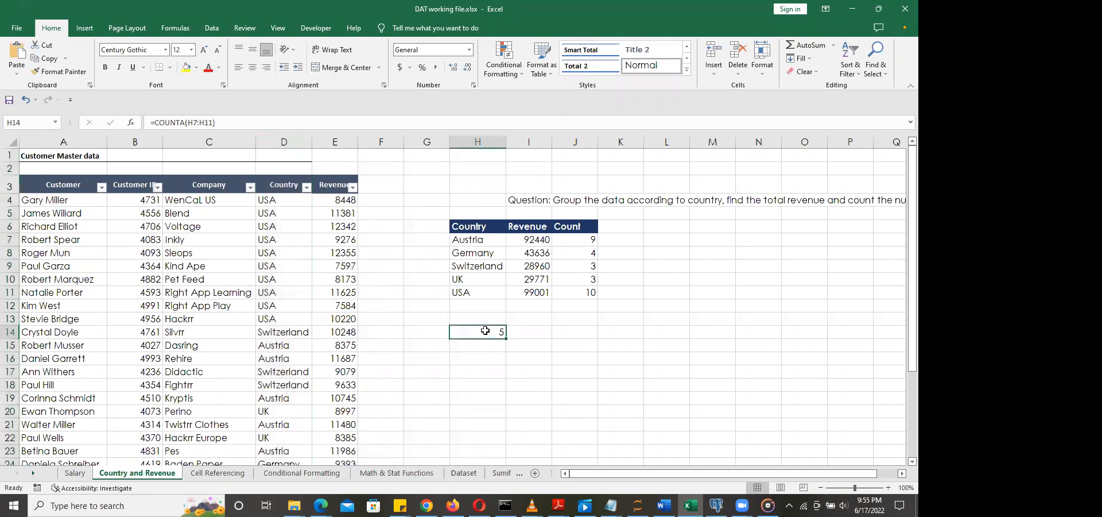
key("Delete")
left_click(499, 372)
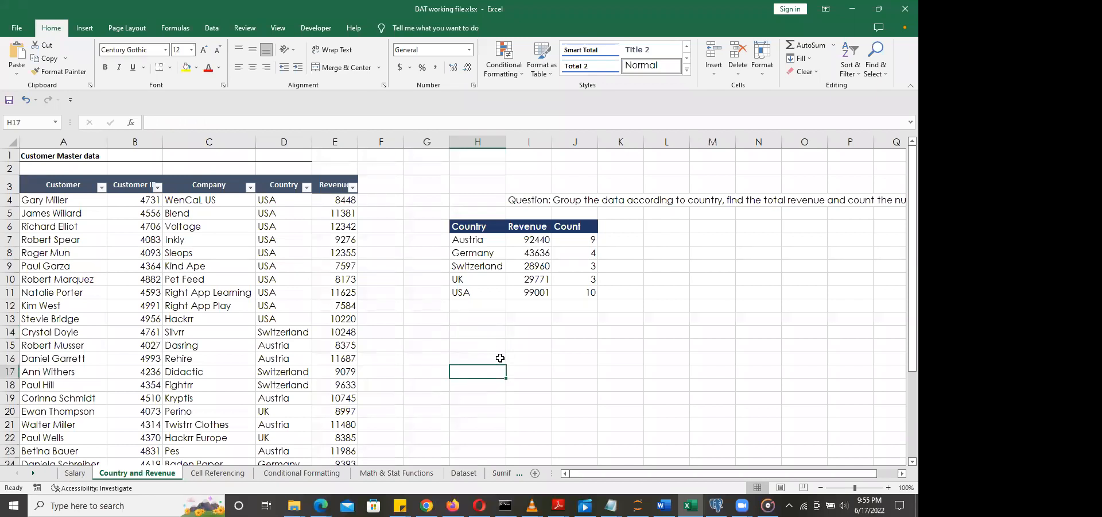
left_click(488, 342)
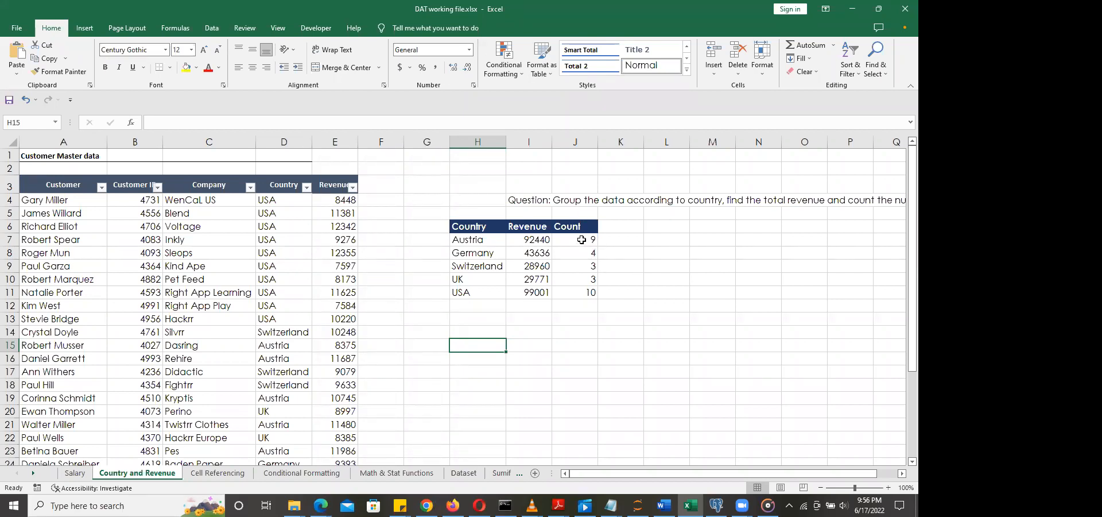
Step: Clear the counts in J7:J11 and enter =COUNTIF(D:D,H7) in J7 for Austria
left_click_drag(582, 239, 584, 297)
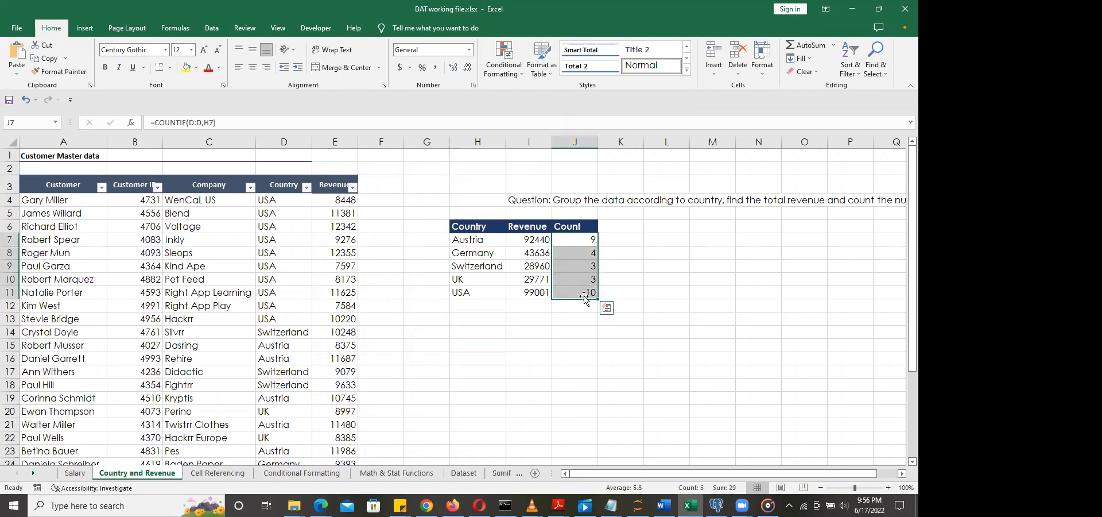
key("Delete")
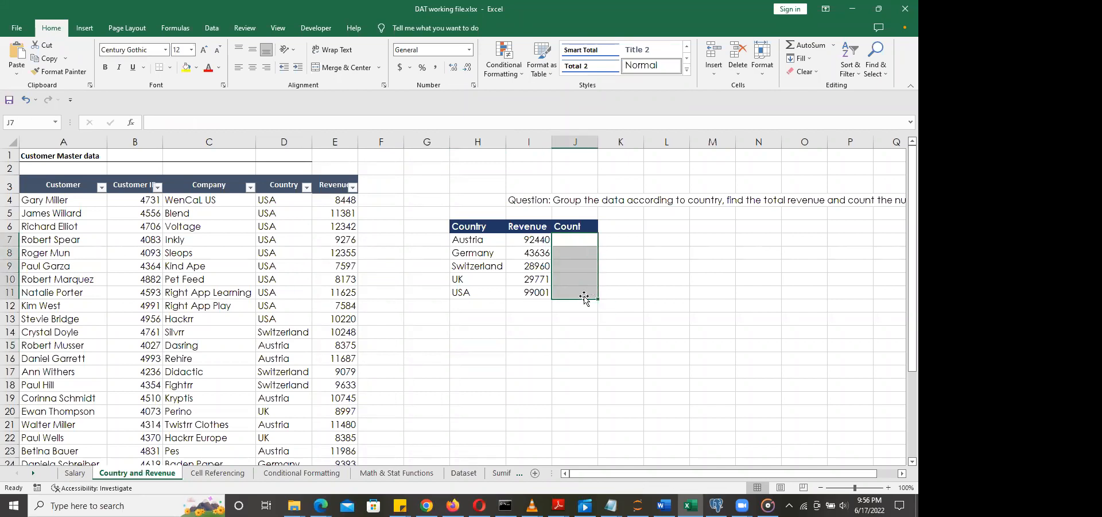
left_click(585, 238)
type("=counti")
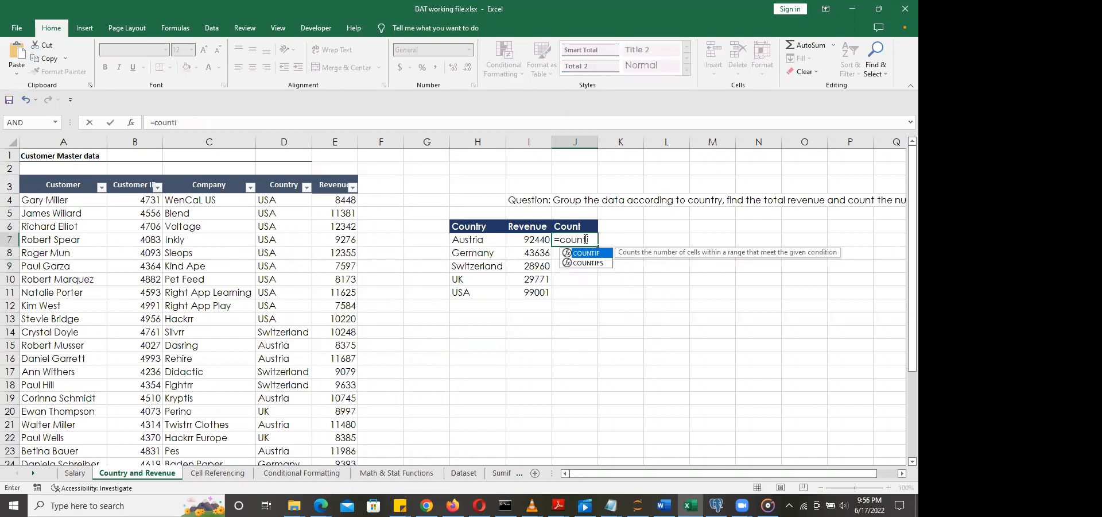
key("Tab")
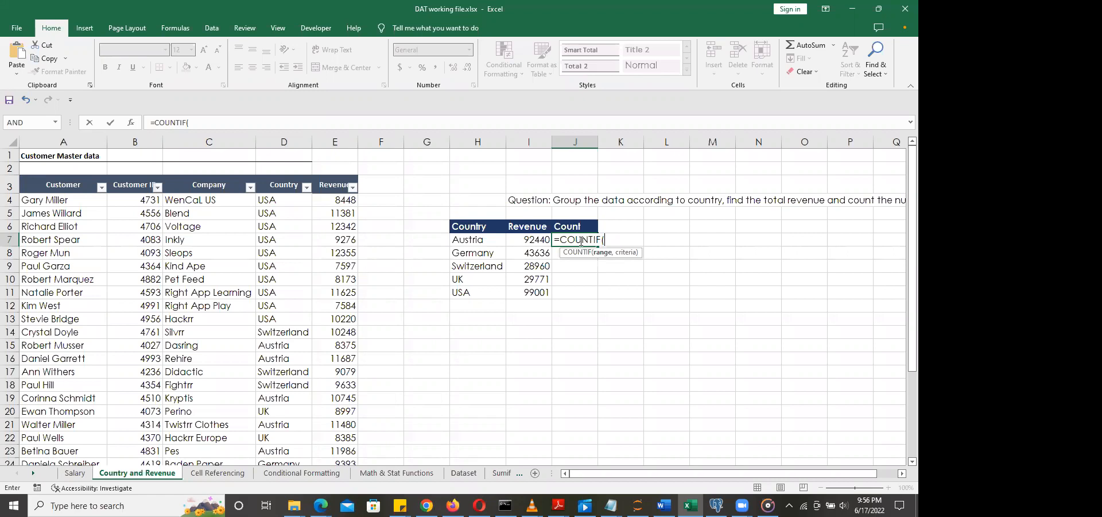
left_click(289, 143)
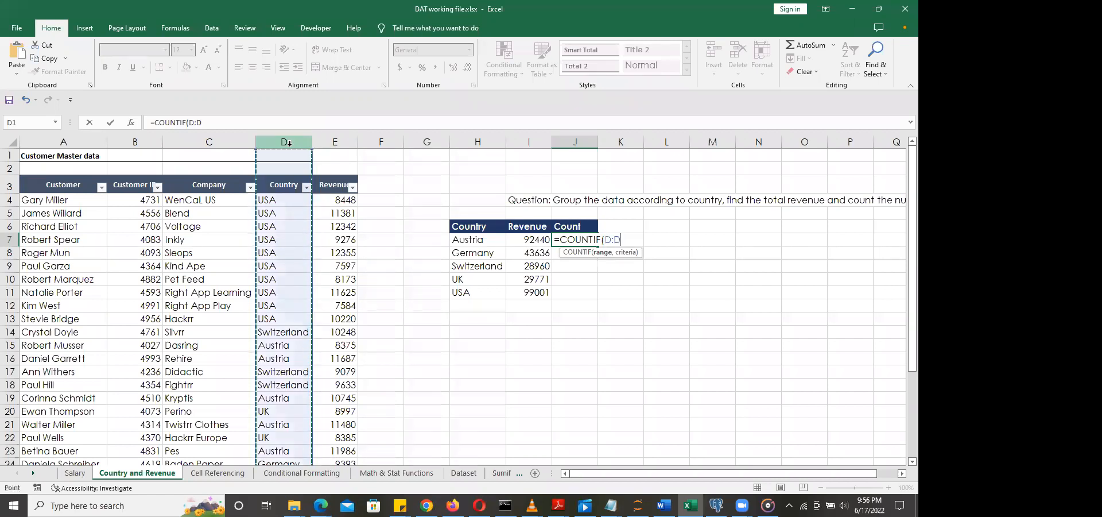
type(",")
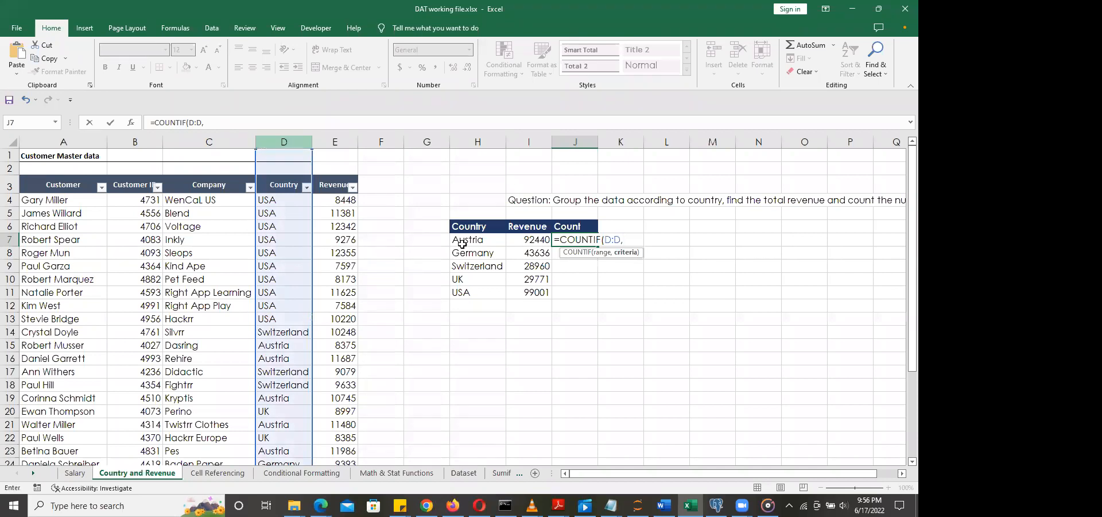
left_click(480, 239)
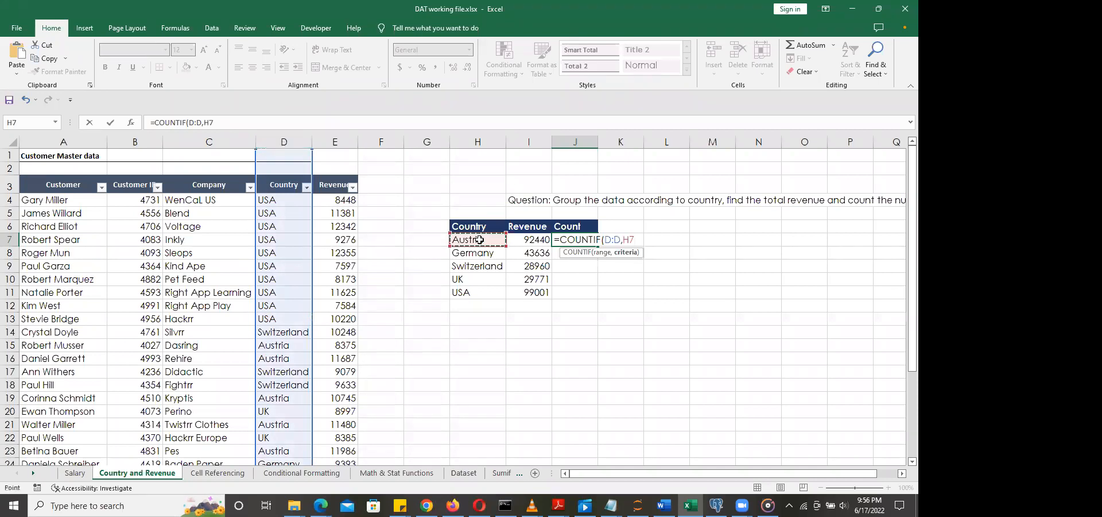
type(")")
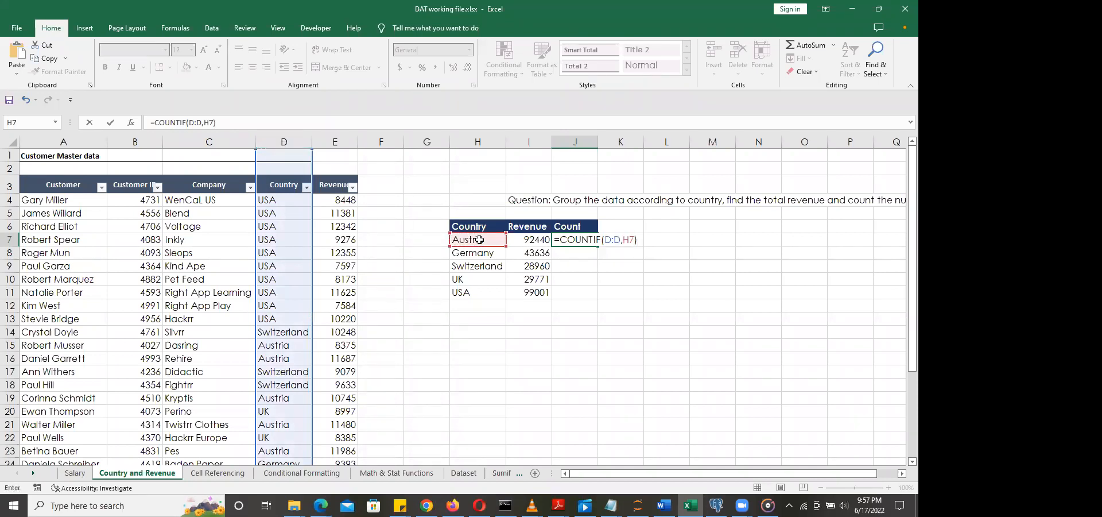
key("Return")
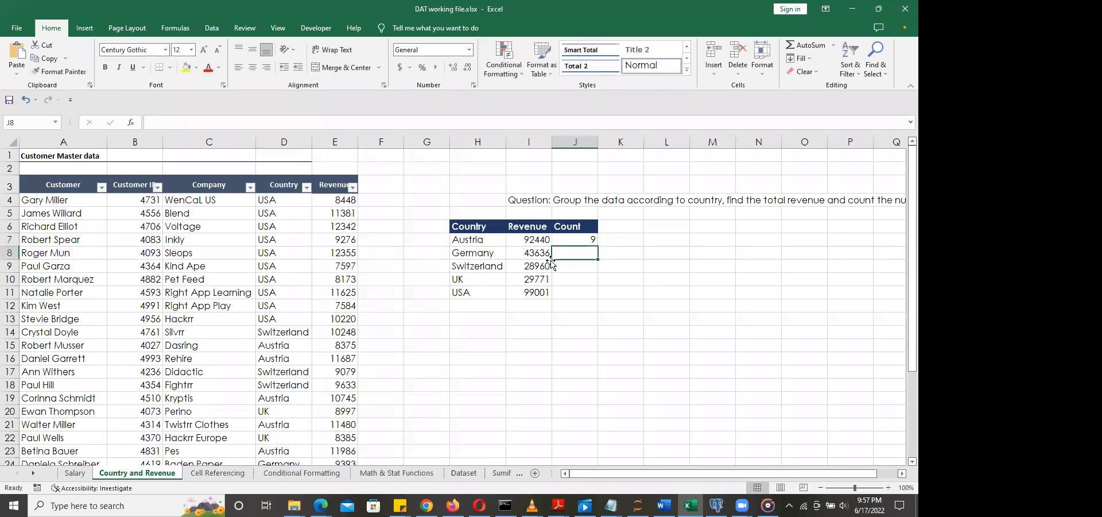
Step: Copy Austria's COUNTIF formula from J7 down through J11 for the other countries
left_click(578, 241)
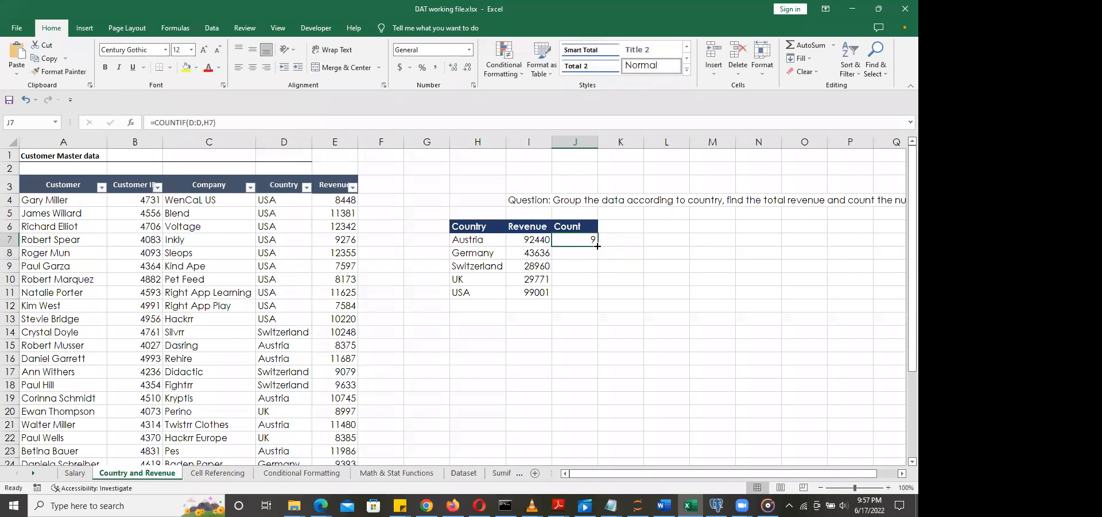
double_click(598, 245)
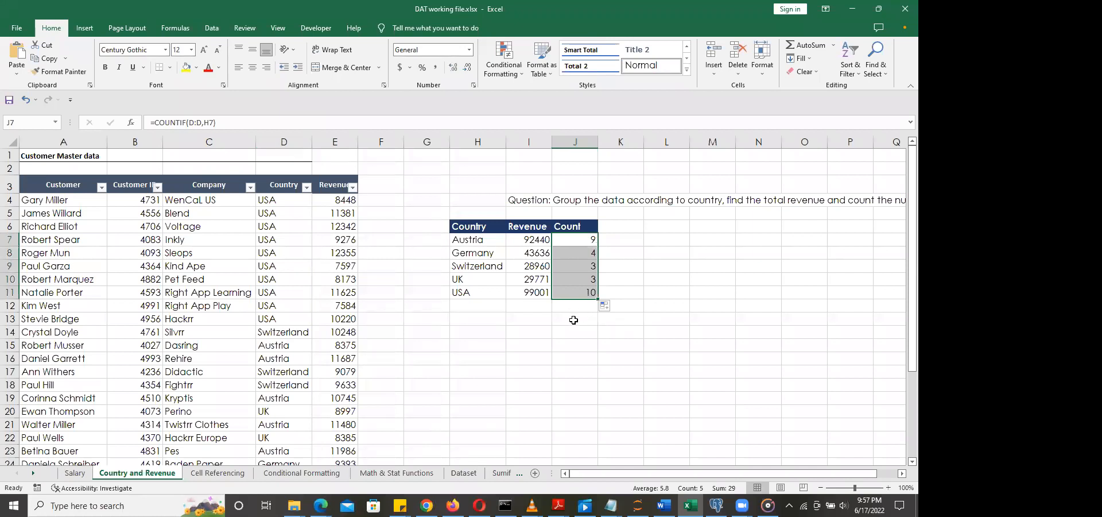
left_click(574, 319)
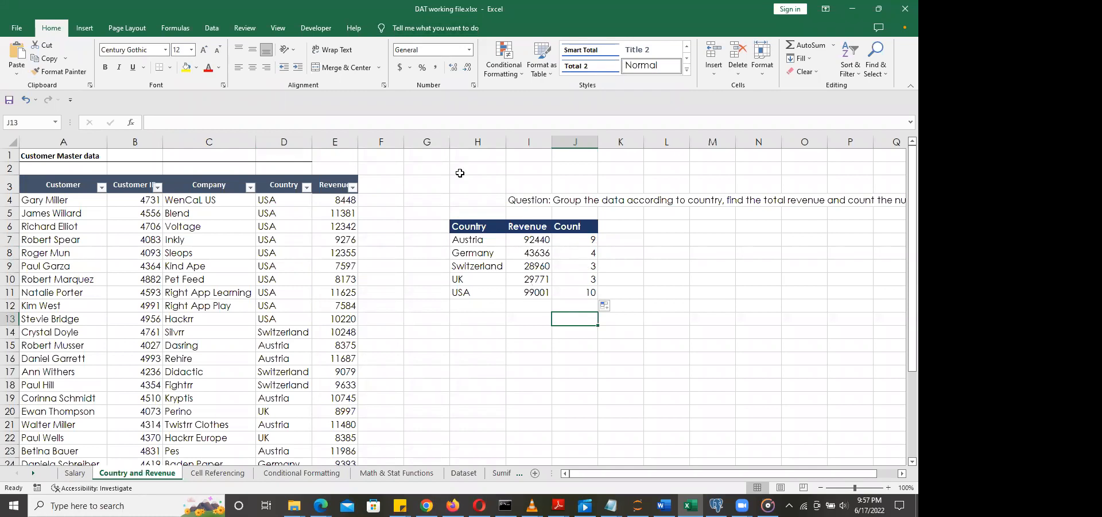
Step: Open the Cell Referencing sheet and look over its multiplication matrix, savings and COGS exercises
left_click(217, 473)
scroll(689, 414, "up", 6)
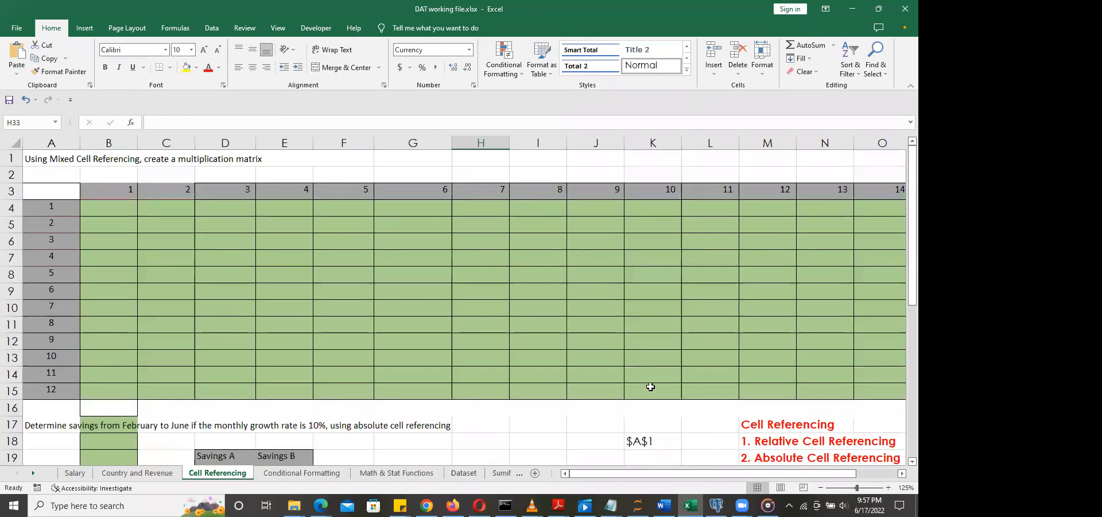
scroll(616, 382, "down", 6)
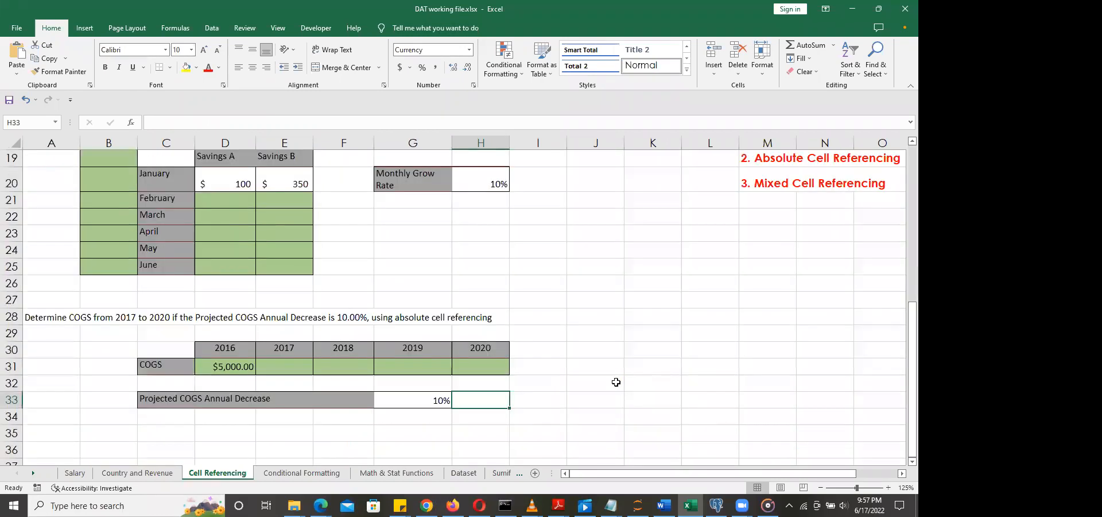
scroll(616, 382, "up", 6)
scroll(616, 382, "up", 1)
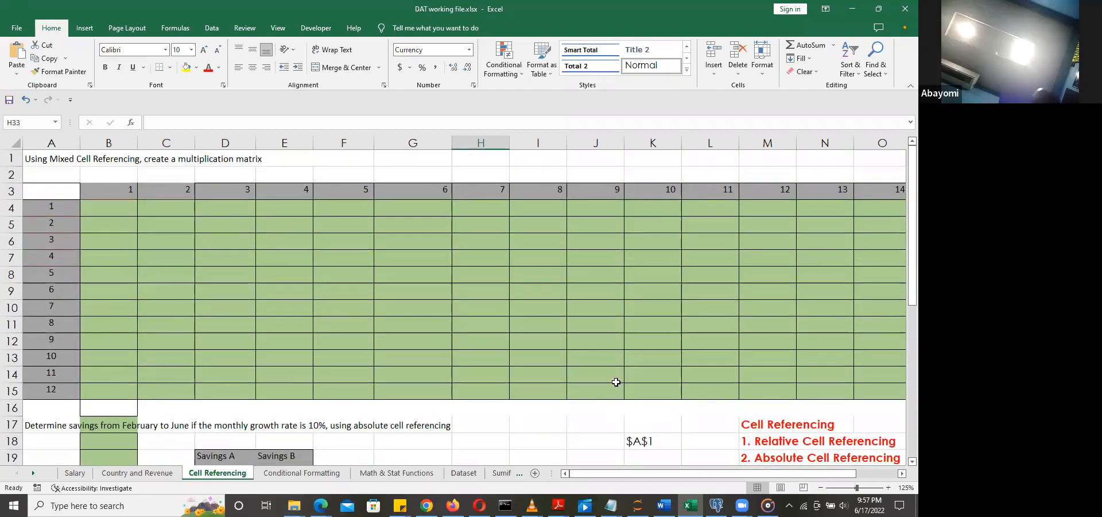
scroll(616, 382, "down", 6)
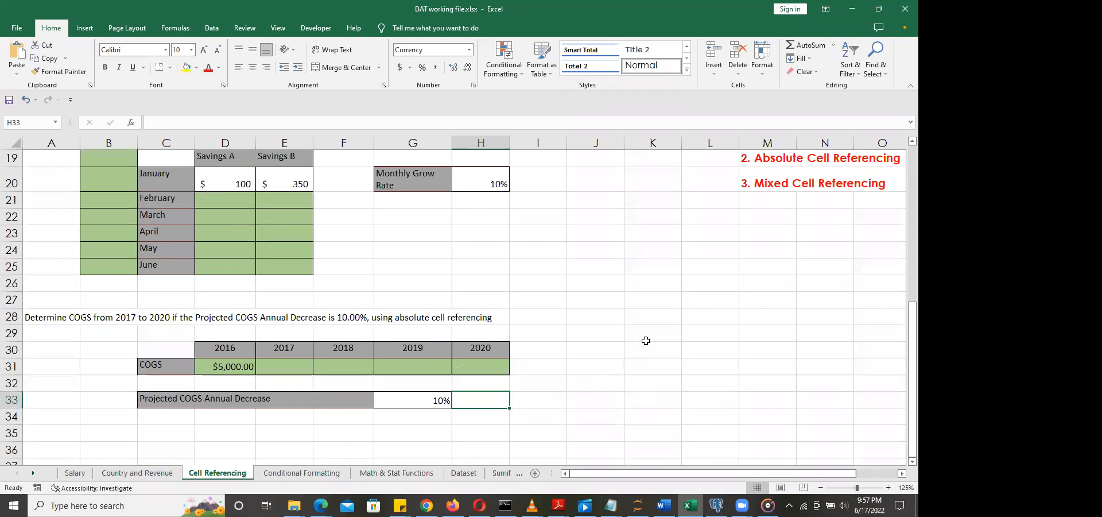
Step: Revisit the revenue and count summary by country on the Country and Revenue sheet
scroll(646, 341, "up", 6)
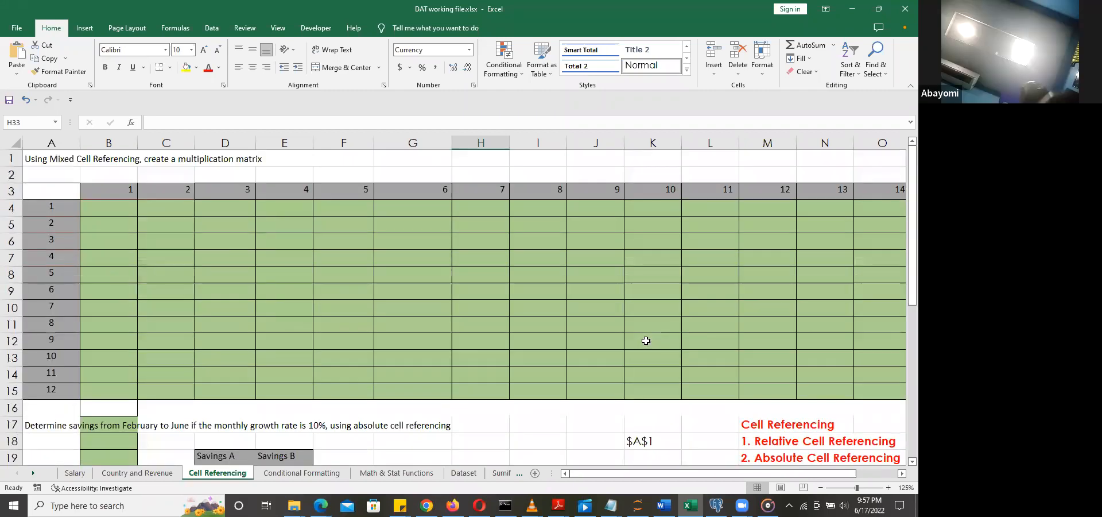
scroll(645, 340, "down", 6)
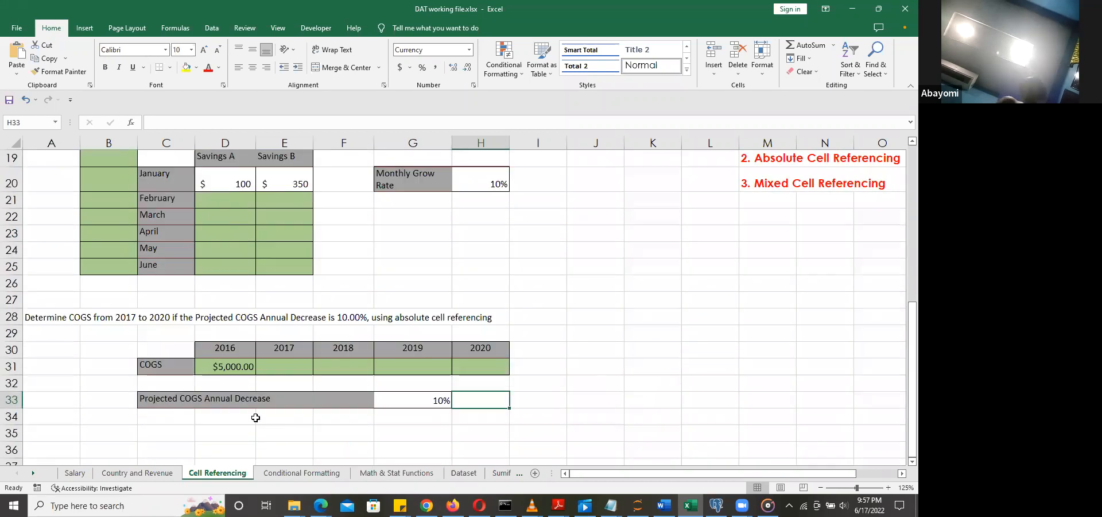
left_click(153, 473)
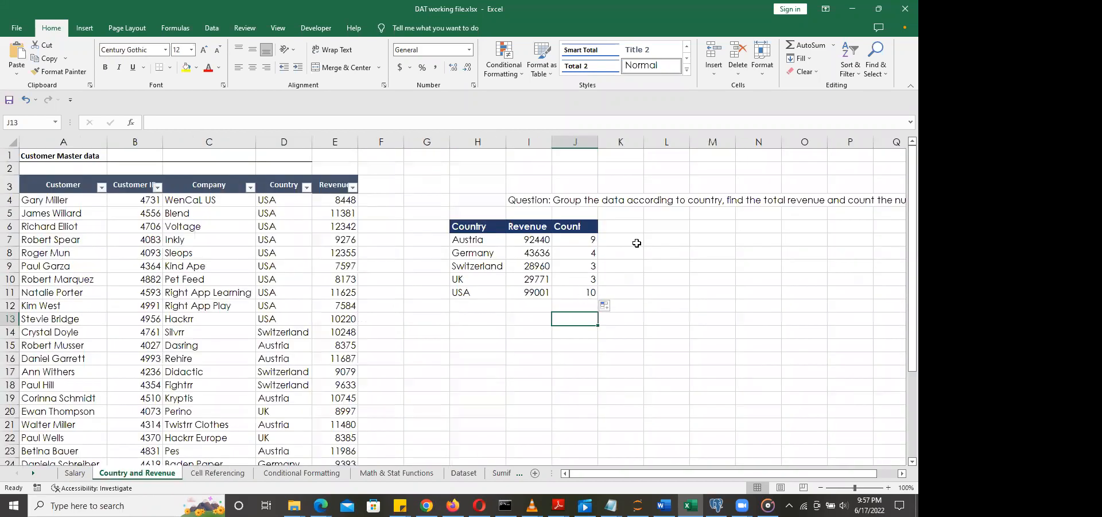
left_click(630, 243)
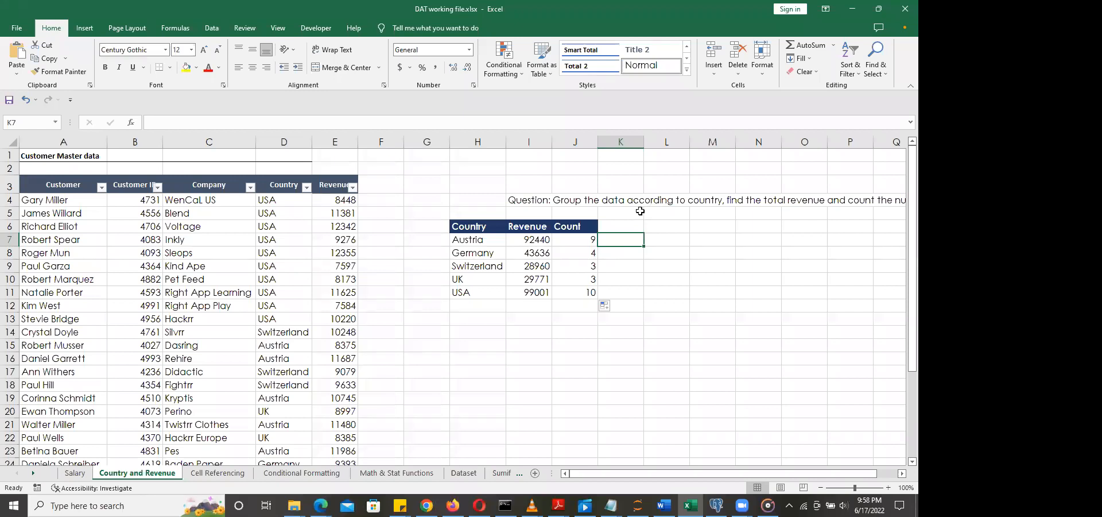
Step: Return to the Cell Referencing sheet and review its COGS, savings and multiplication matrix tasks
left_click(217, 473)
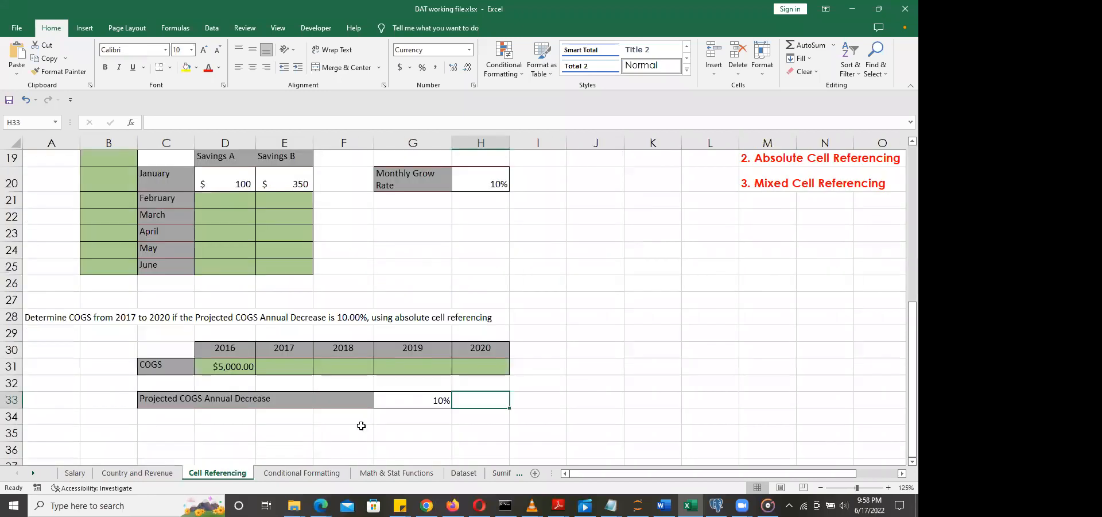
scroll(671, 313, "up", 6)
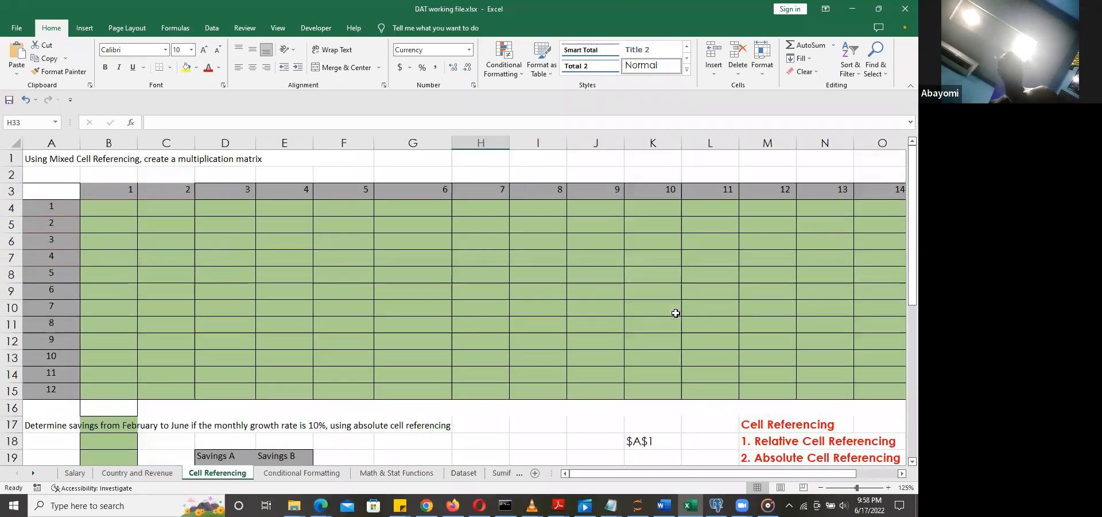
scroll(676, 313, "down", 6)
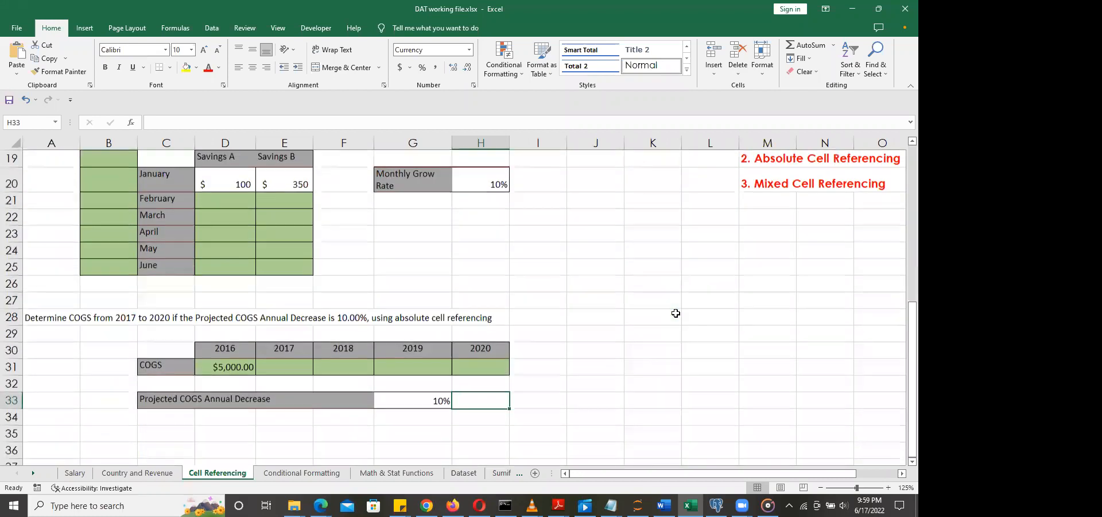
scroll(676, 313, "up", 6)
scroll(676, 313, "down", 6)
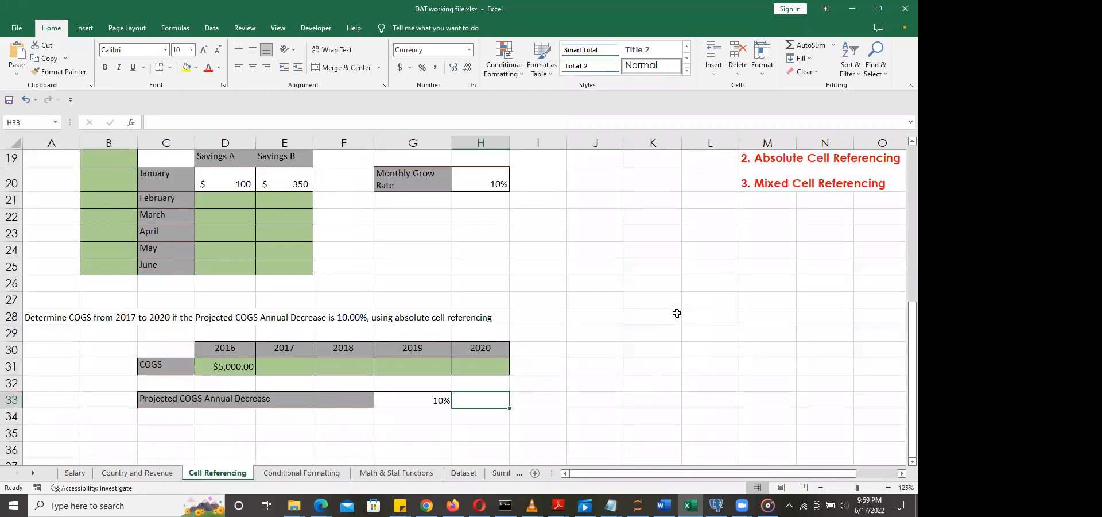
scroll(869, 319, "up", 2)
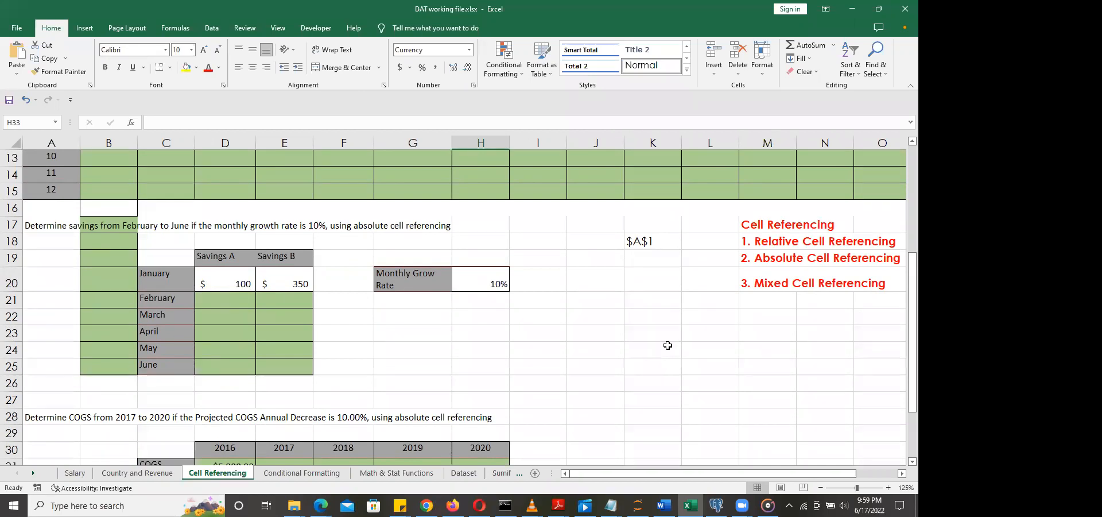
scroll(668, 345, "up", 4)
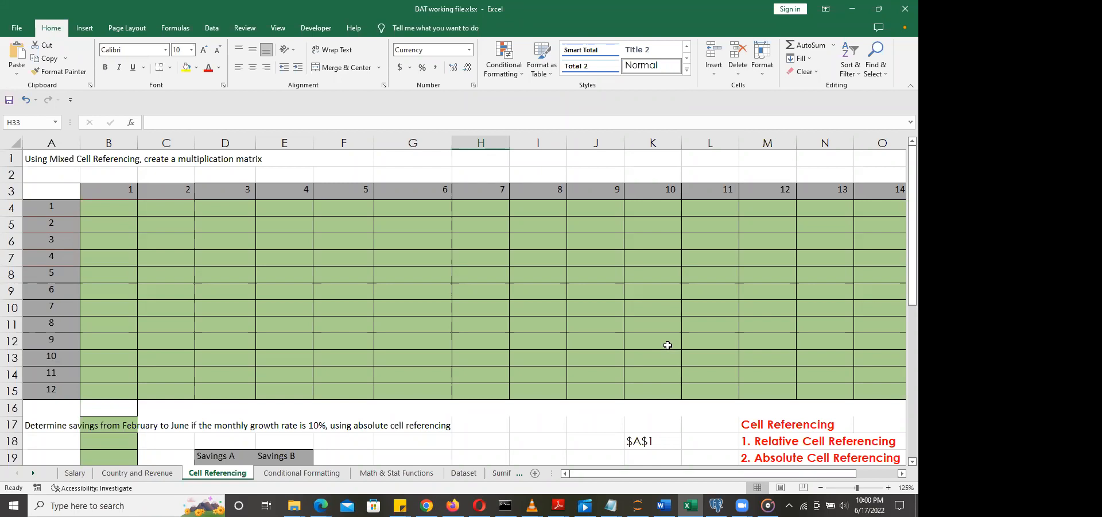
Step: Examine how cells are addressed by selecting column A, row 1 and individual cells along row 4, finishing on B4
left_click(49, 144)
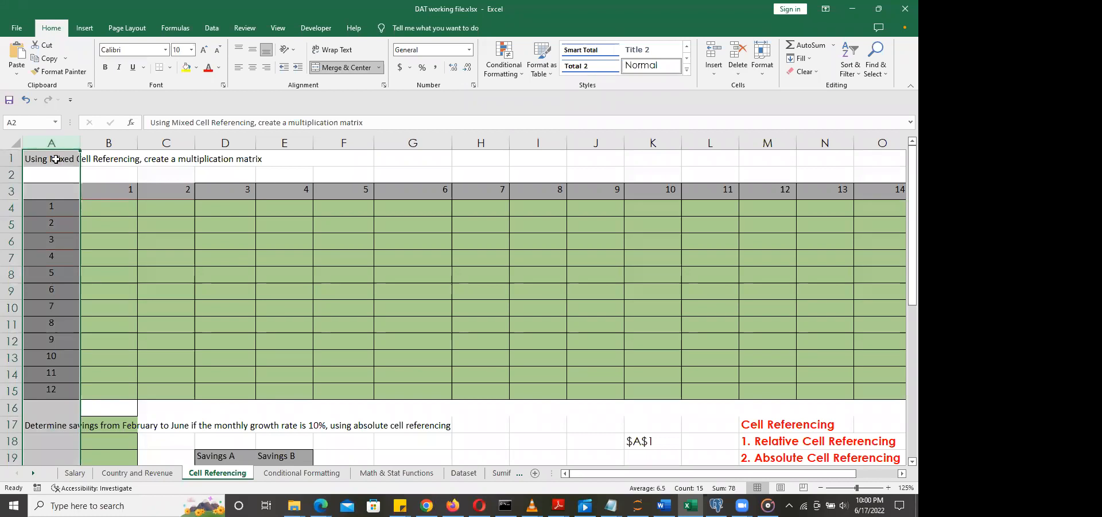
left_click(38, 159)
left_click(9, 158)
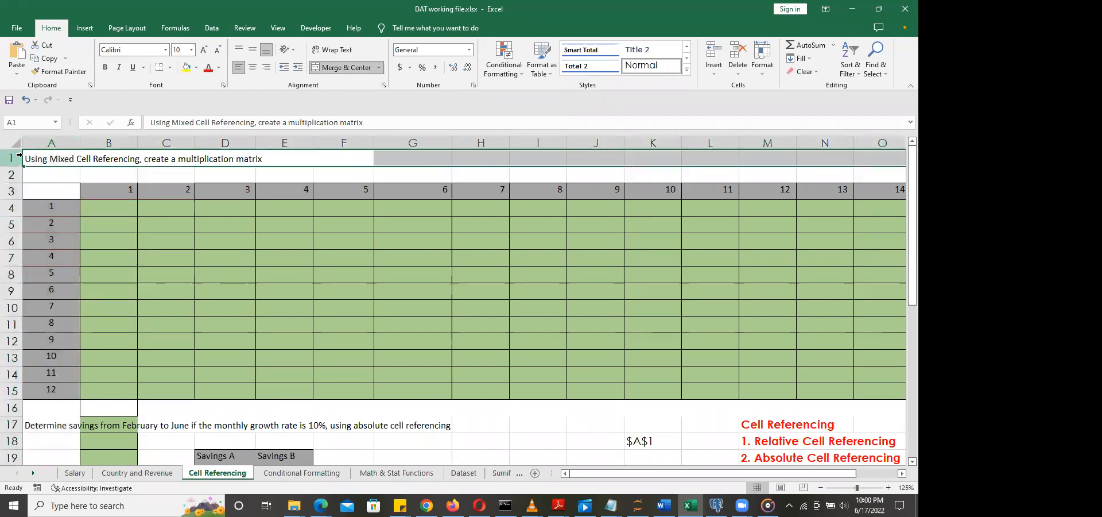
left_click(64, 210)
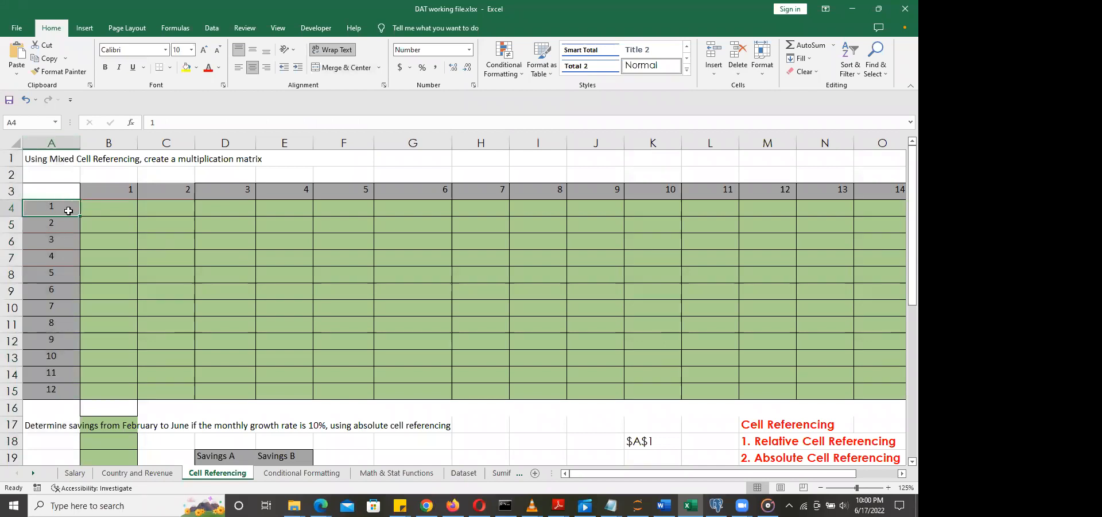
left_click(106, 208)
left_click(160, 207)
left_click(221, 207)
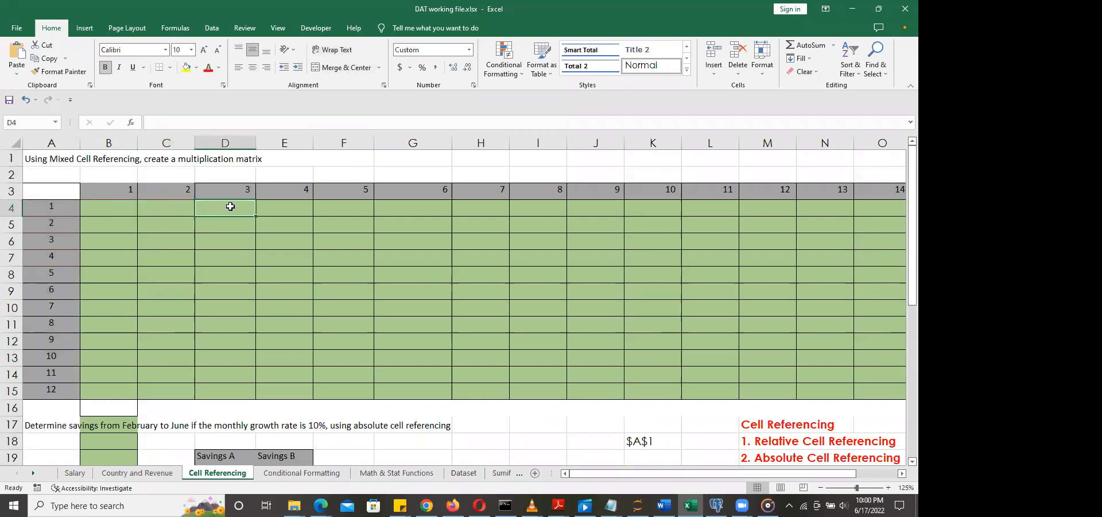
left_click(284, 207)
left_click(350, 207)
left_click(404, 207)
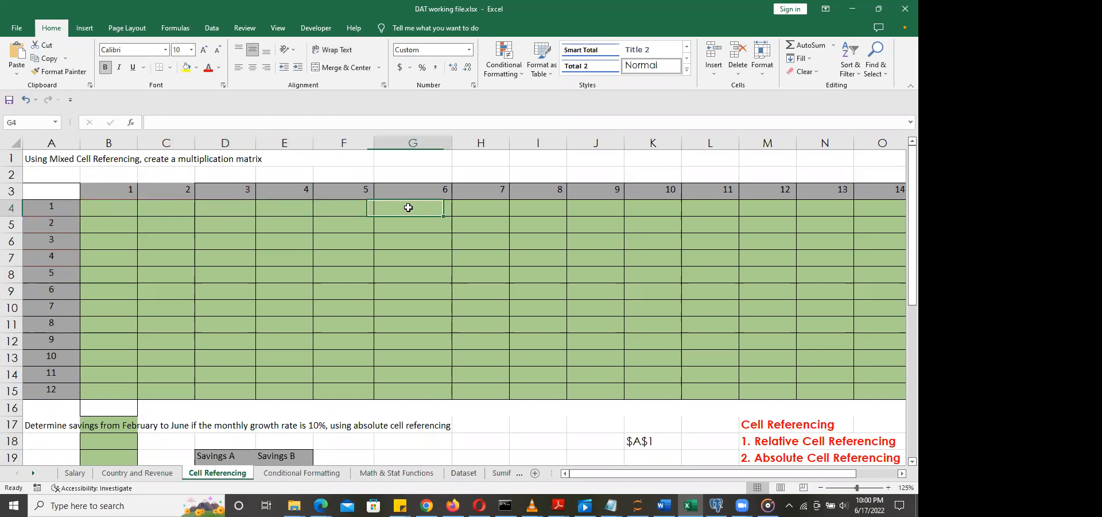
left_click(482, 209)
left_click(98, 206)
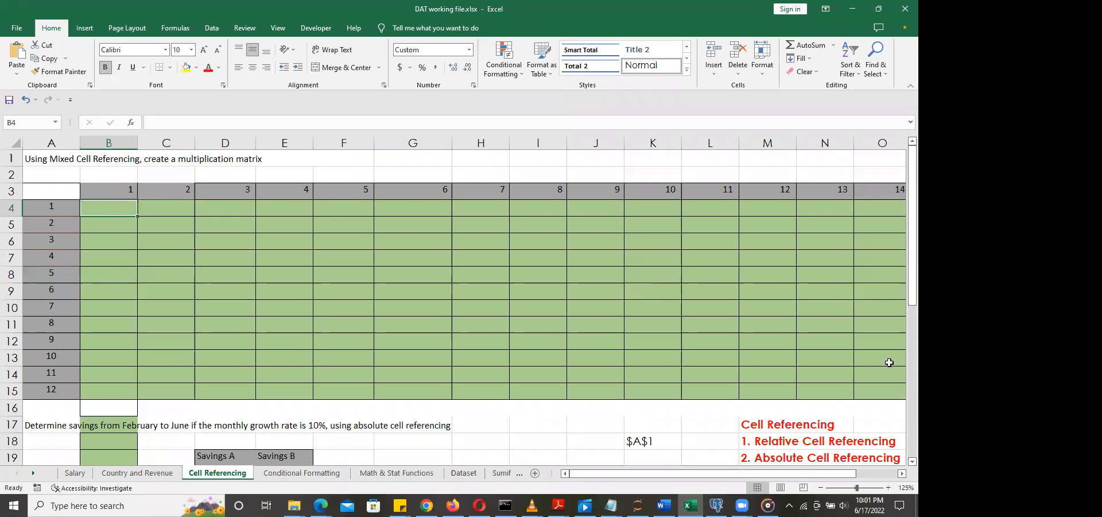
Step: Examine the list of cell referencing types in M17:M20, stopping on Relative Cell Referencing in M18
scroll(902, 466, "down", 2)
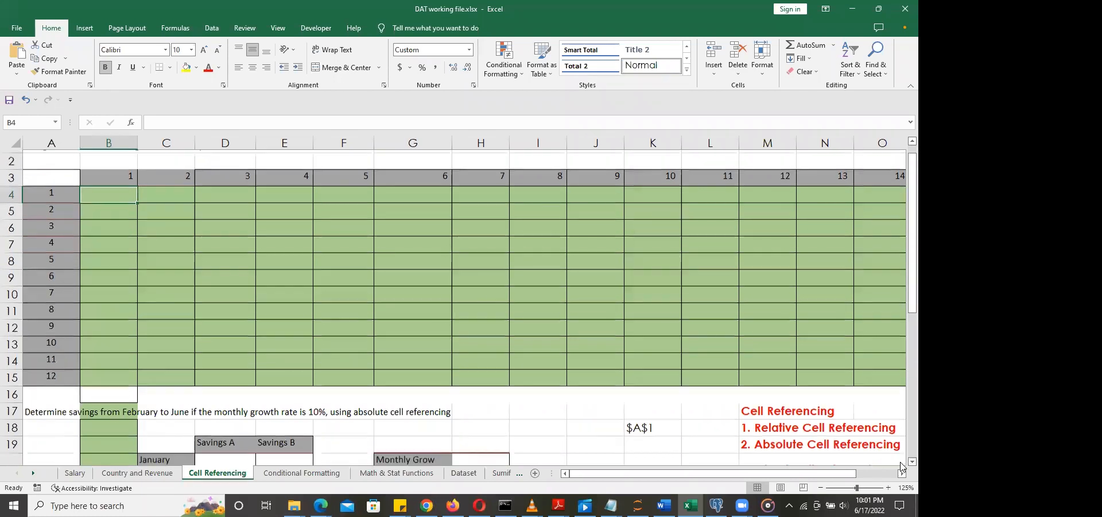
left_click_drag(842, 474, 849, 477)
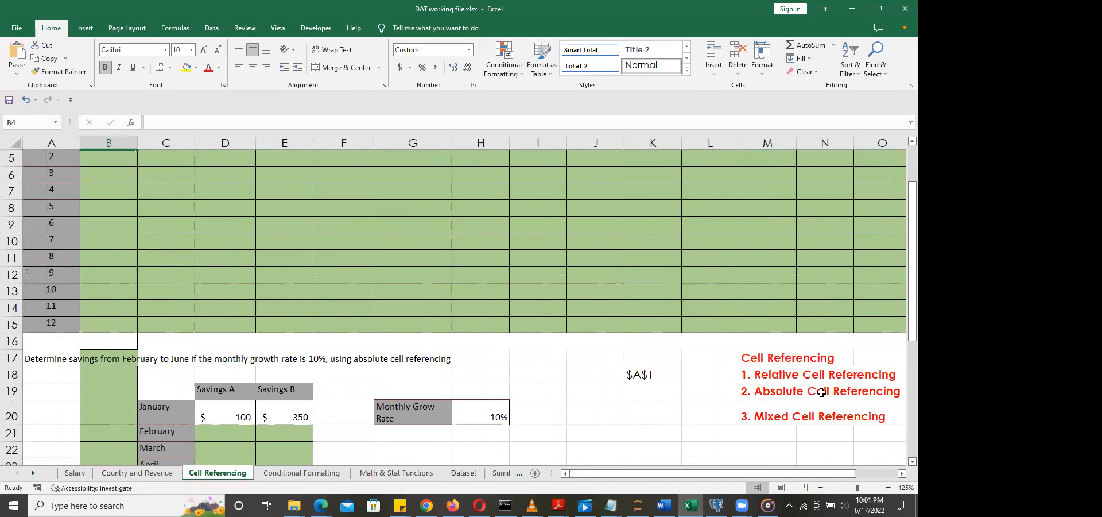
left_click_drag(749, 352, 871, 418)
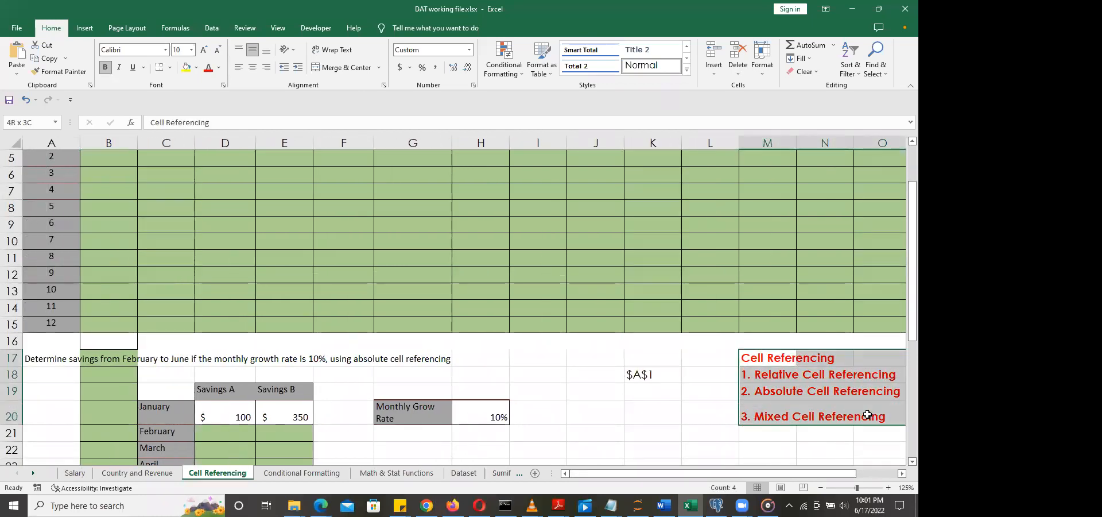
left_click(790, 356)
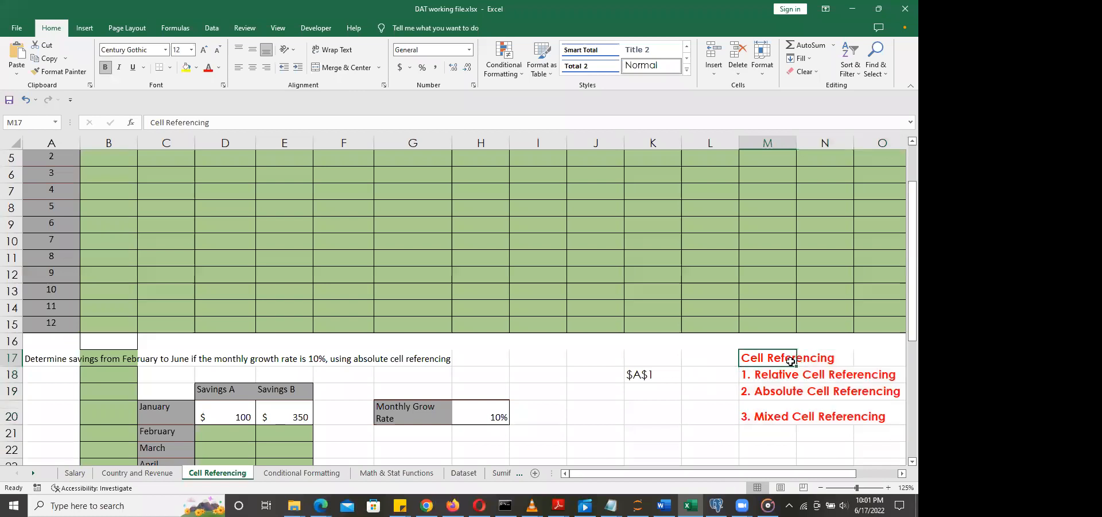
left_click(764, 376)
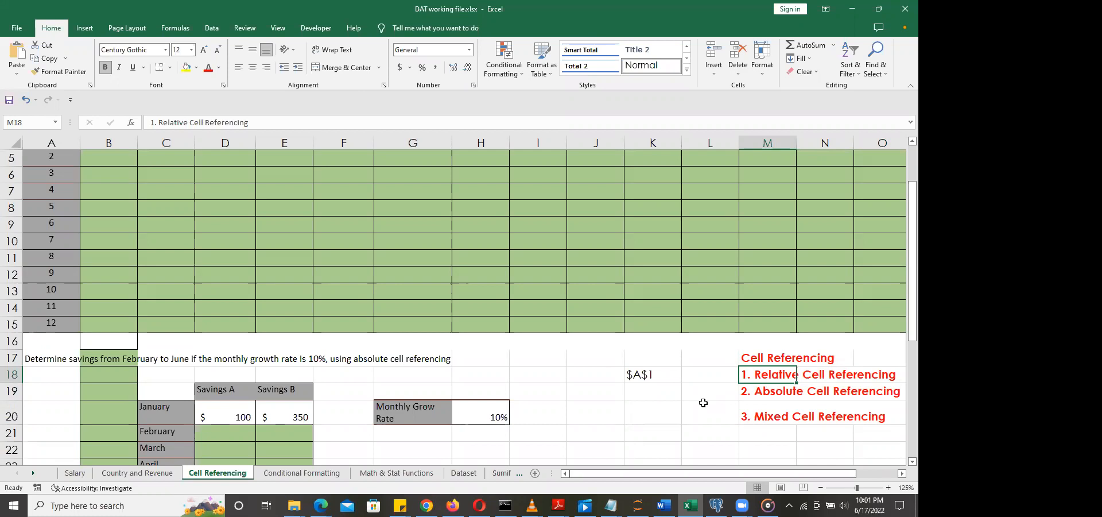
left_click(700, 416)
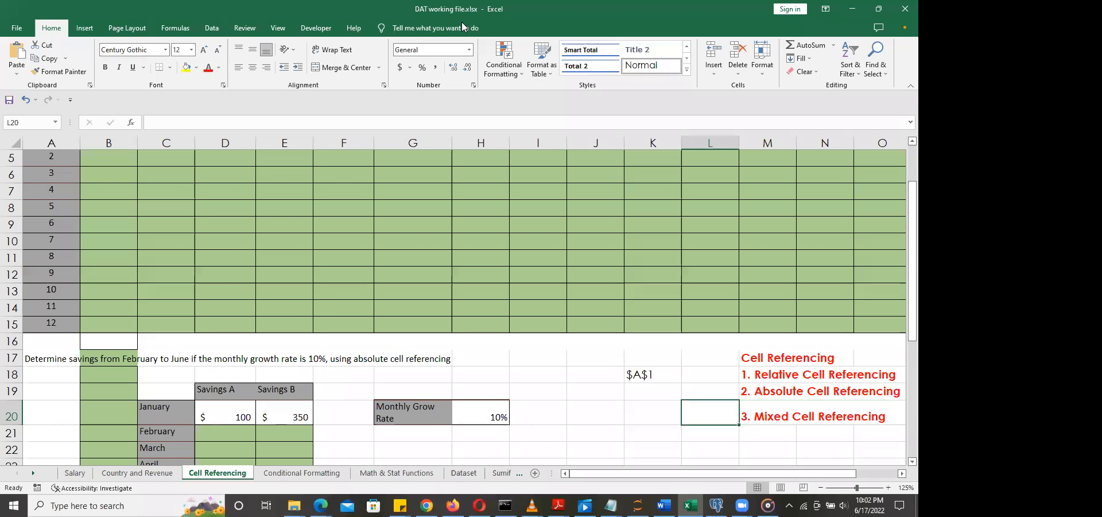
left_click(594, 255)
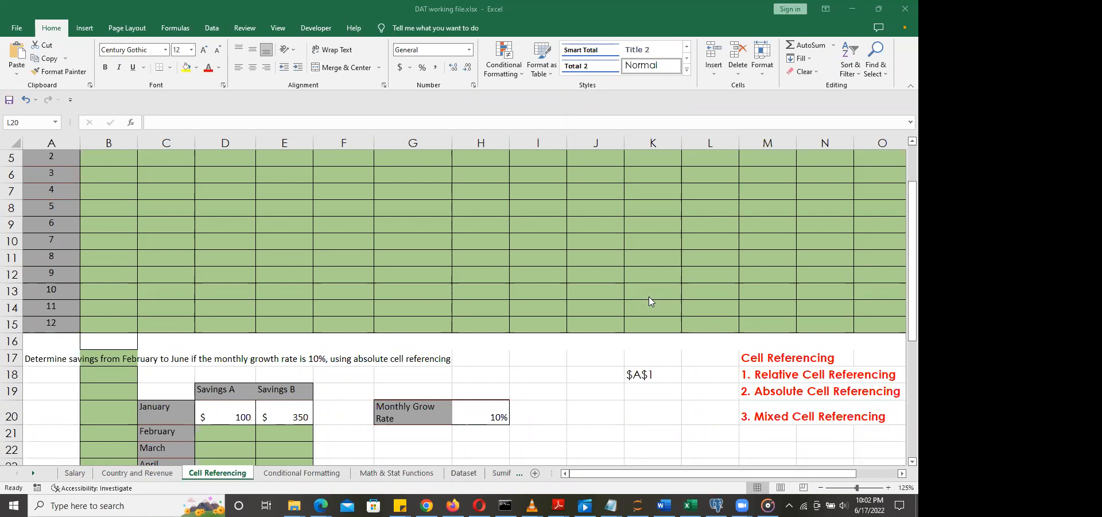
scroll(650, 296, "up", 2)
scroll(650, 296, "down", 13)
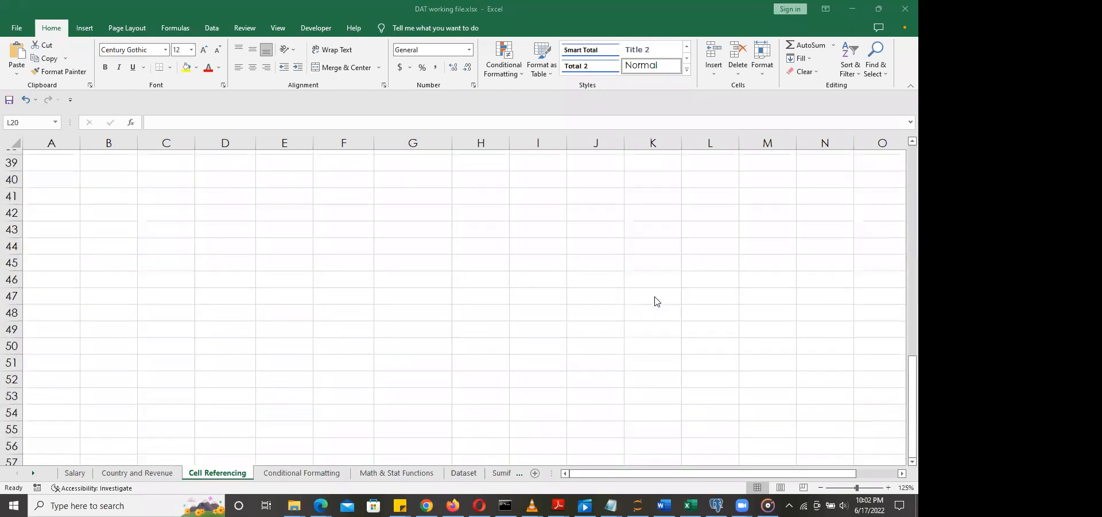
scroll(656, 301, "up", 13)
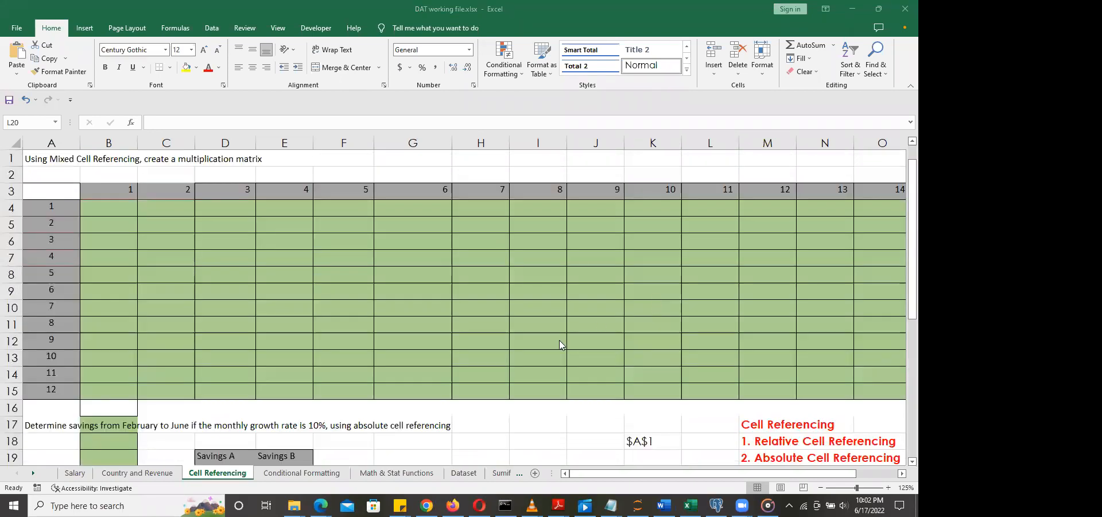
Step: Open the Salary sheet and look over the salary table from its first rows
left_click(75, 473)
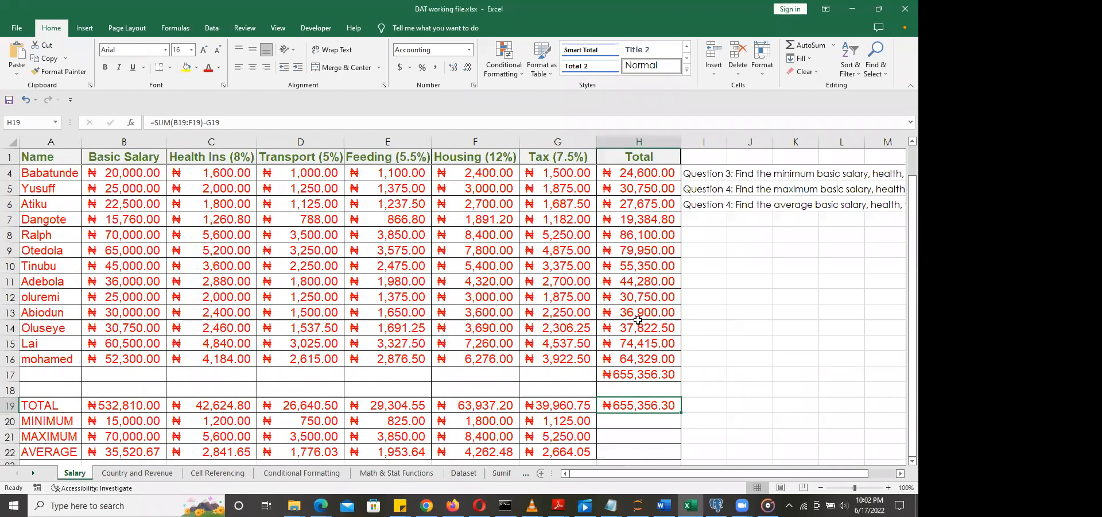
scroll(235, 256, "up", 1)
left_click_drag(96, 173, 429, 280)
left_click_drag(545, 391, 545, 392)
left_click(333, 238)
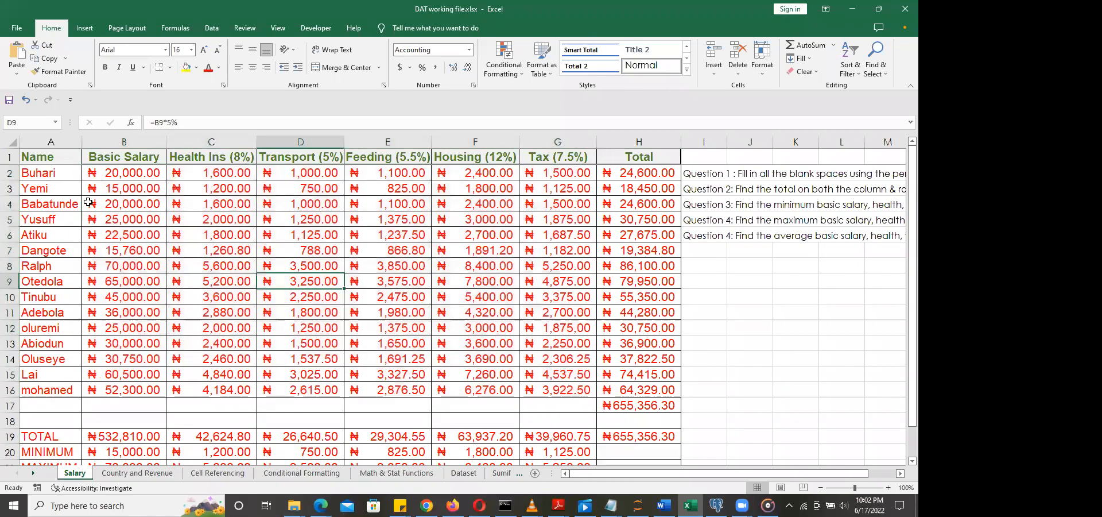
Step: Inspect the Health Ins (8%) formulas in cells C2 through C5 to compare their relative references to the basic salary
left_click(221, 171)
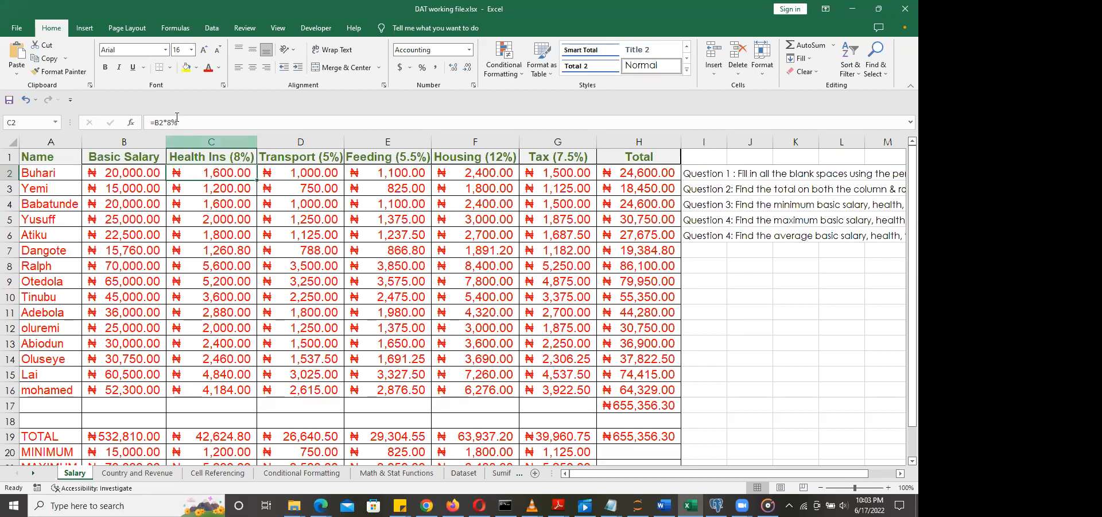
double_click(228, 173)
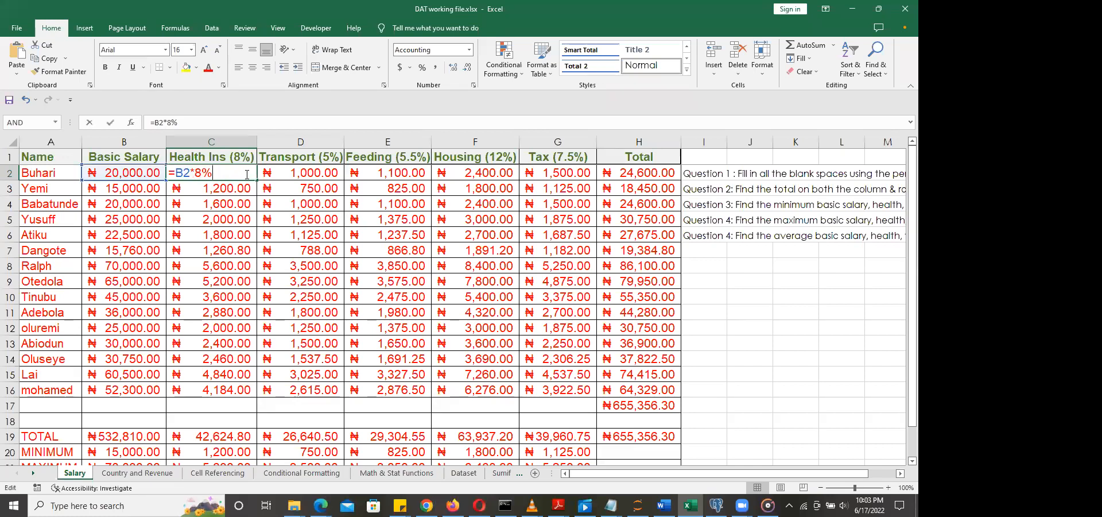
key("Escape")
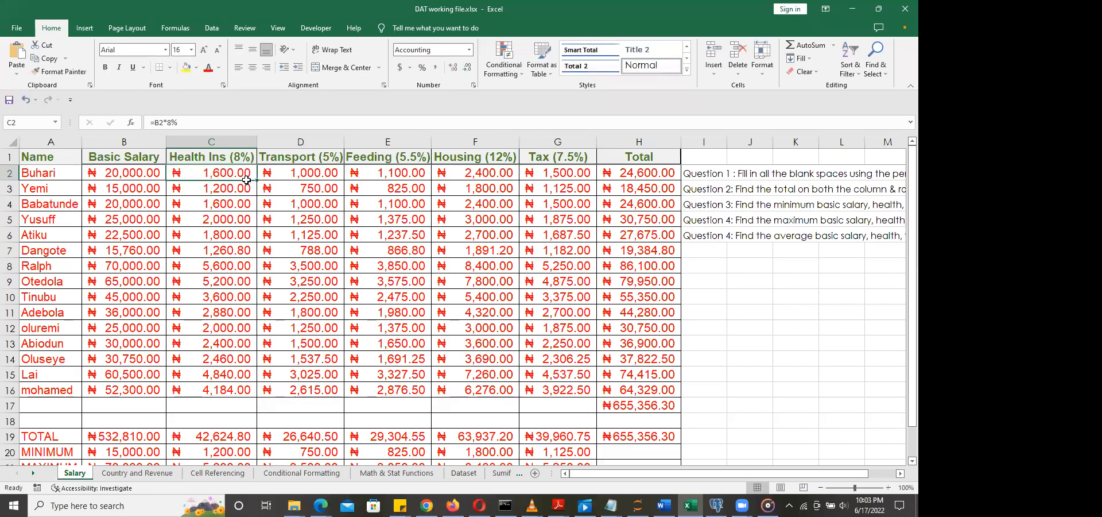
left_click(235, 188)
double_click(234, 189)
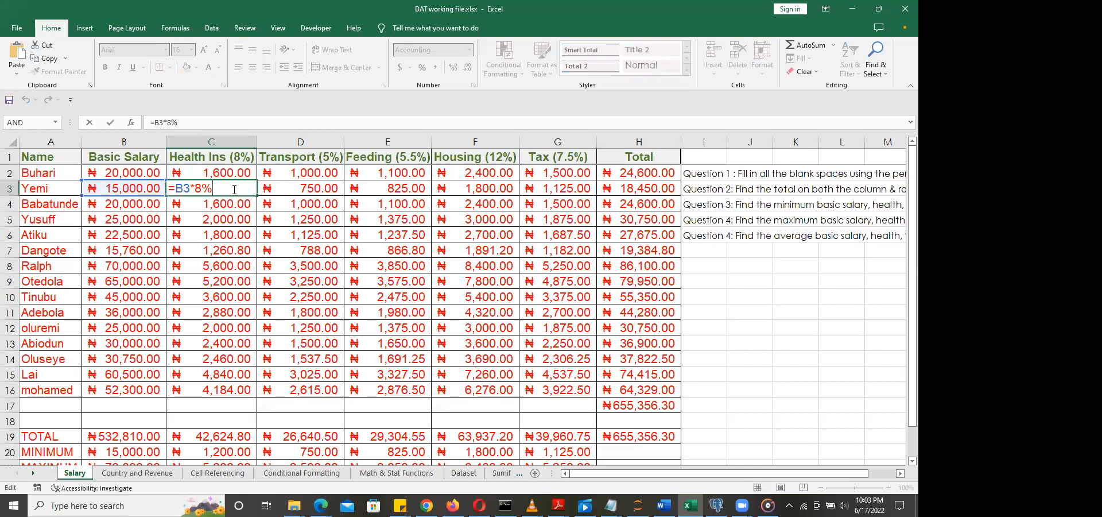
key("Escape")
double_click(236, 203)
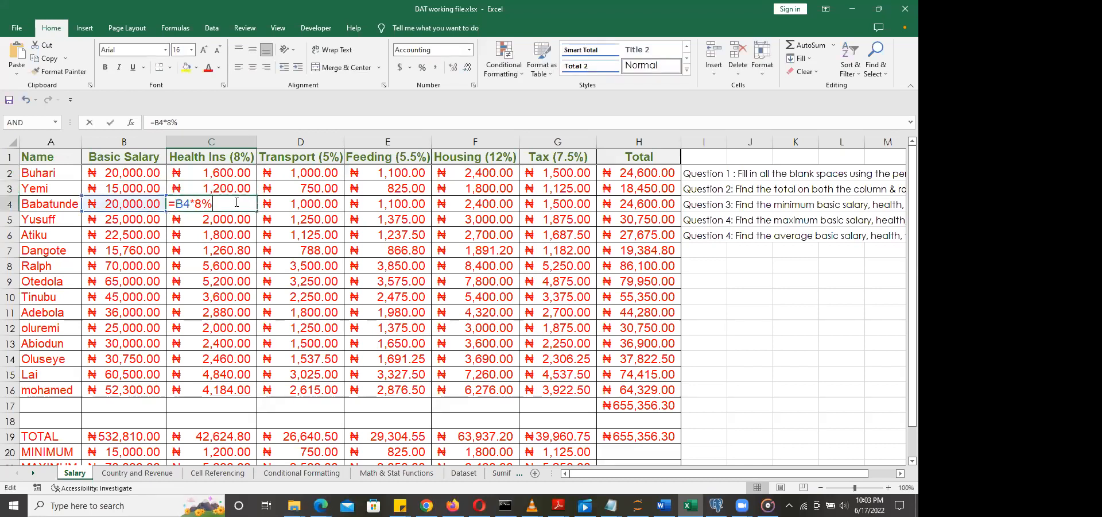
key("Escape")
left_click(229, 219)
double_click(229, 218)
key("Escape")
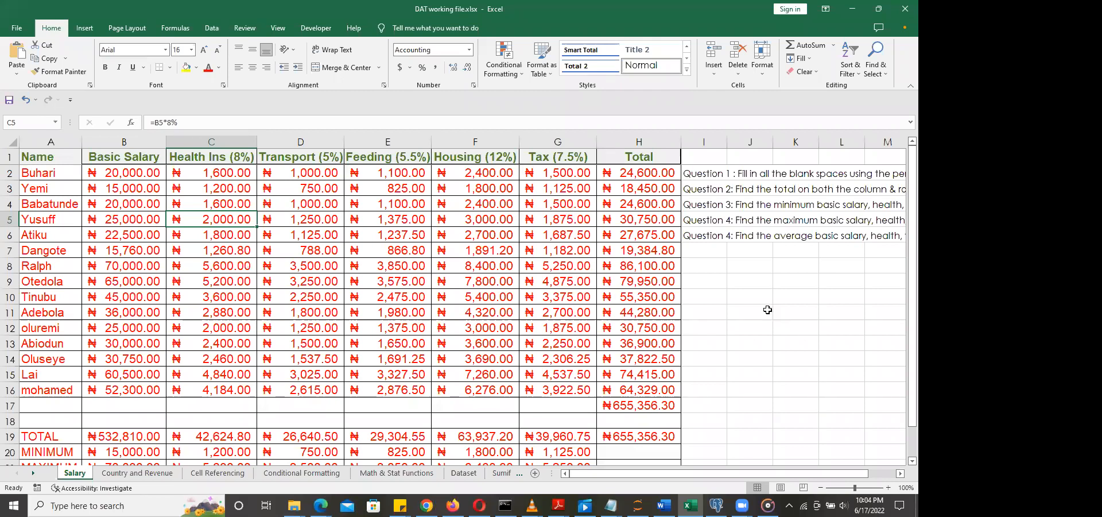
Step: Enter 24567 in cell J10 and format it as Currency
left_click(752, 297)
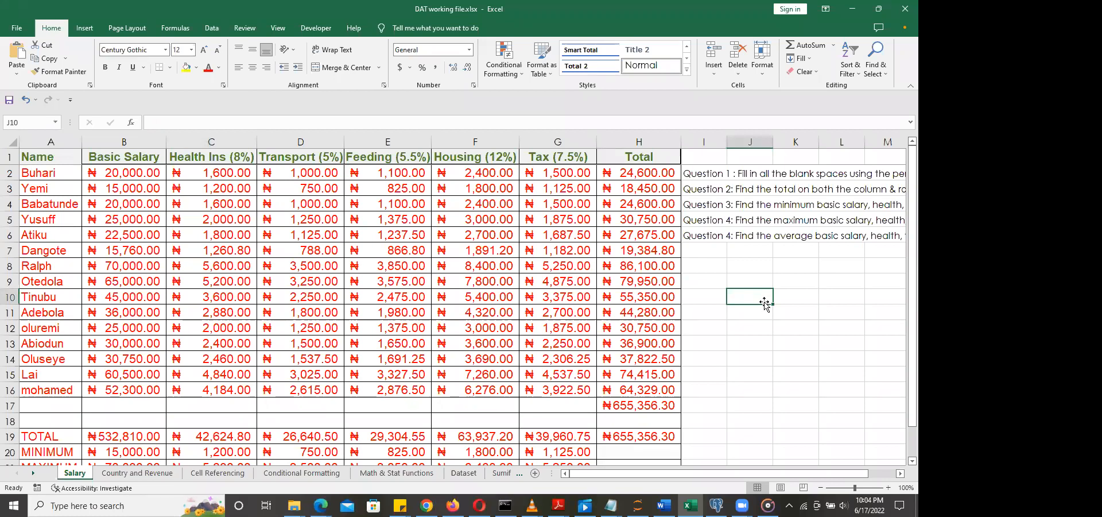
type("24567")
left_click(775, 329)
left_click(749, 299)
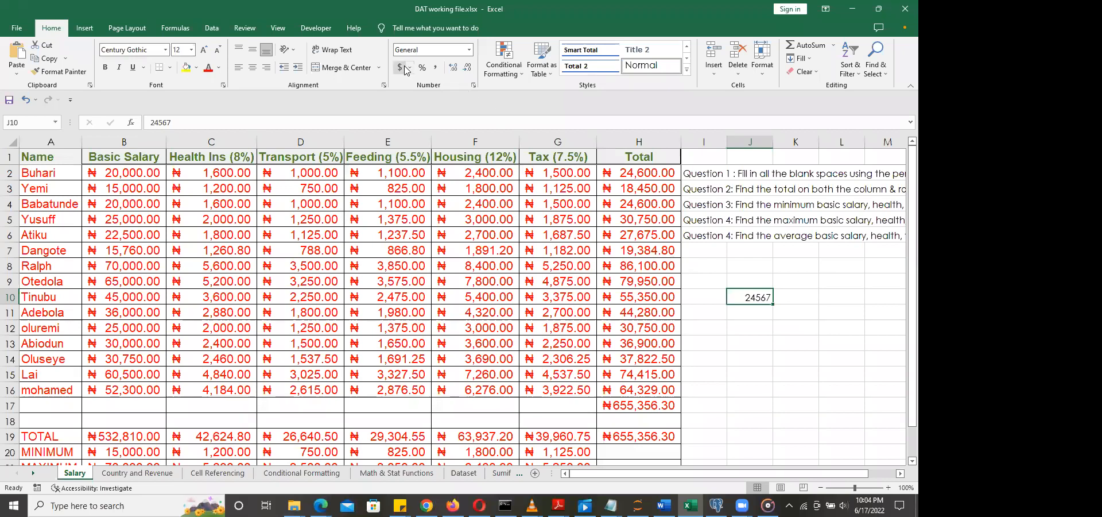
left_click(469, 53)
left_click(463, 123)
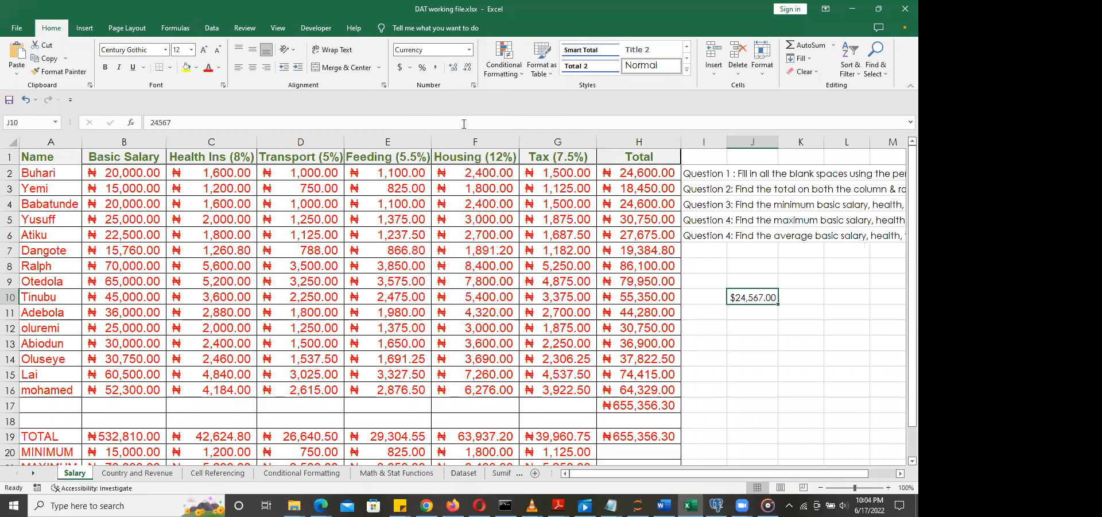
Step: Format J10 as Accounting with the ₦ Edo symbol, and clear the cell's sample number
left_click(410, 68)
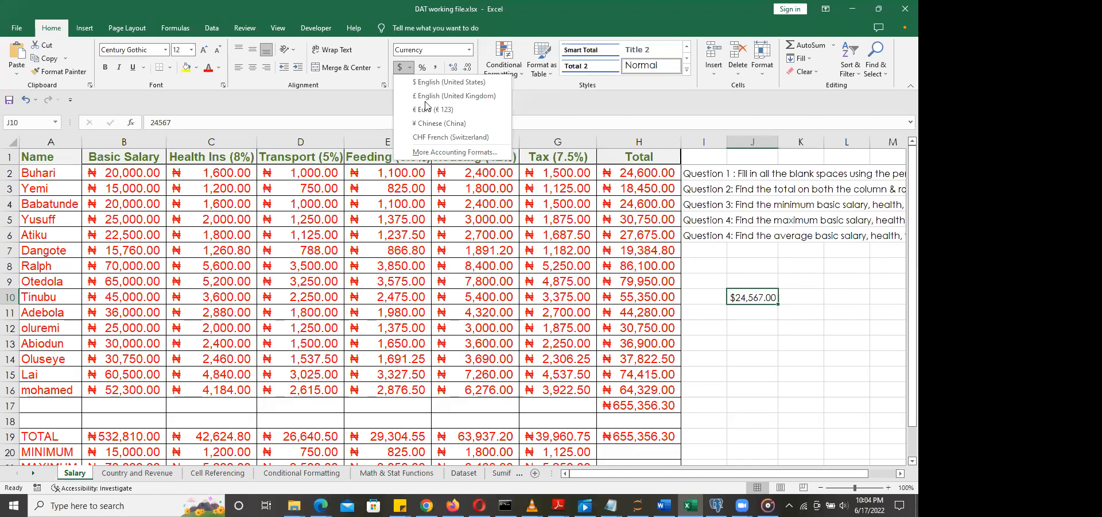
left_click(448, 153)
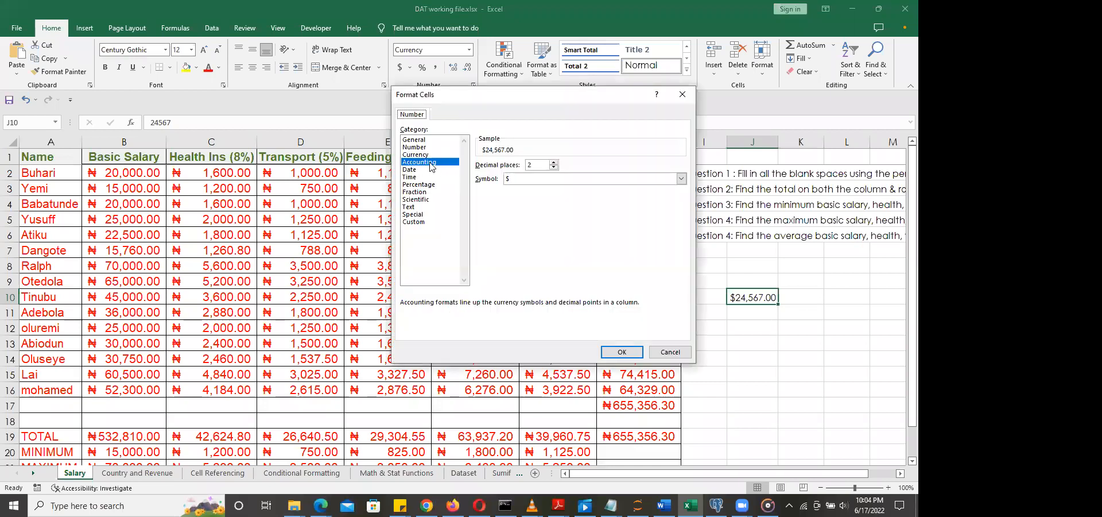
left_click(680, 179)
left_click_drag(681, 196, 682, 213)
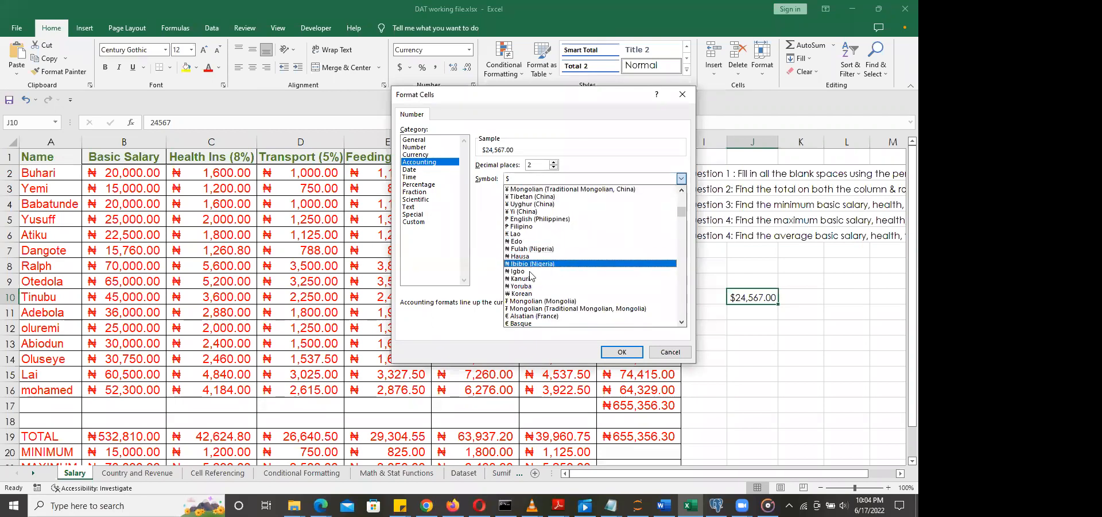
left_click(525, 241)
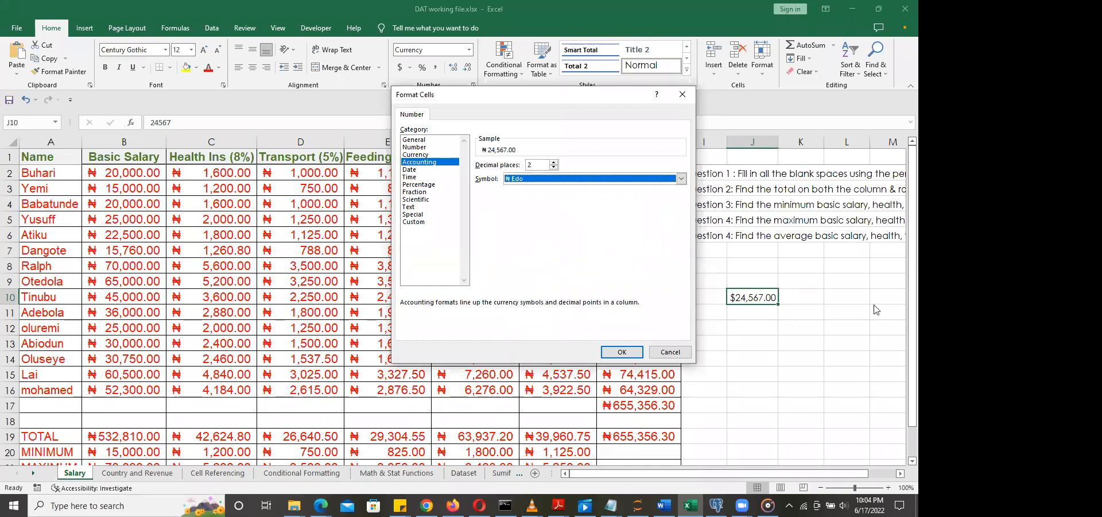
left_click(625, 352)
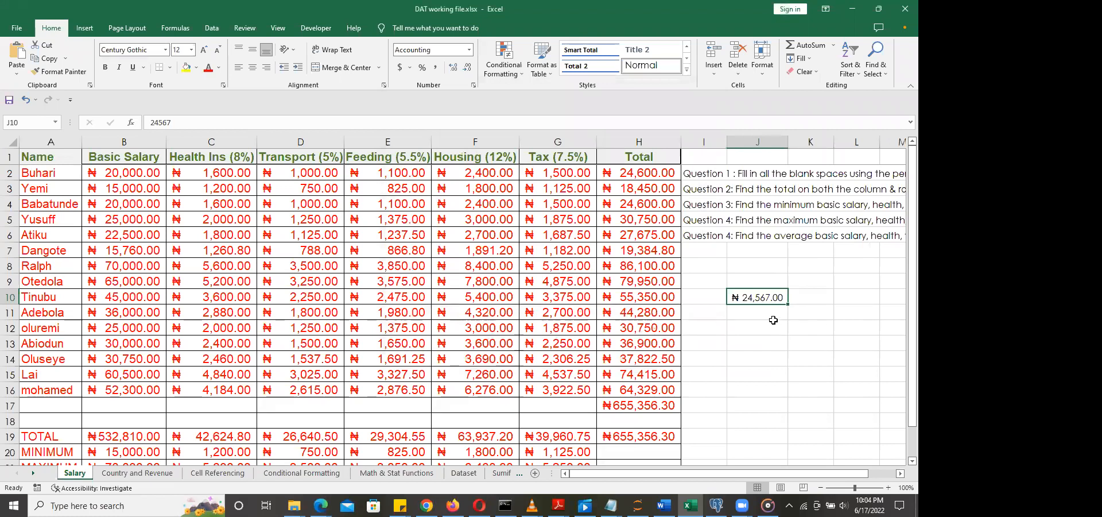
key("Delete")
left_click(766, 317)
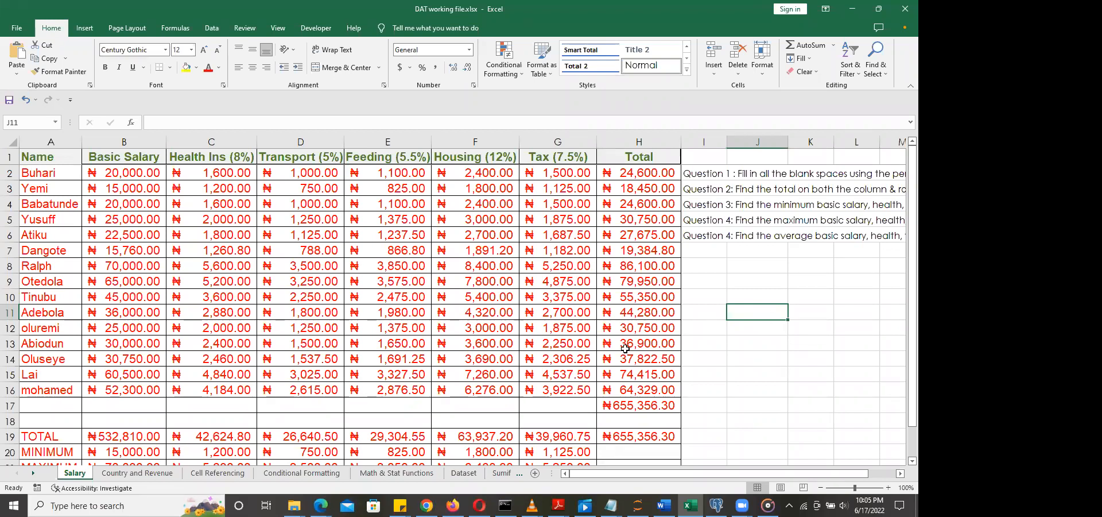
Step: Return to the Cell Referencing sheet and examine the January to June savings table and its monthly growth rate
left_click(219, 477)
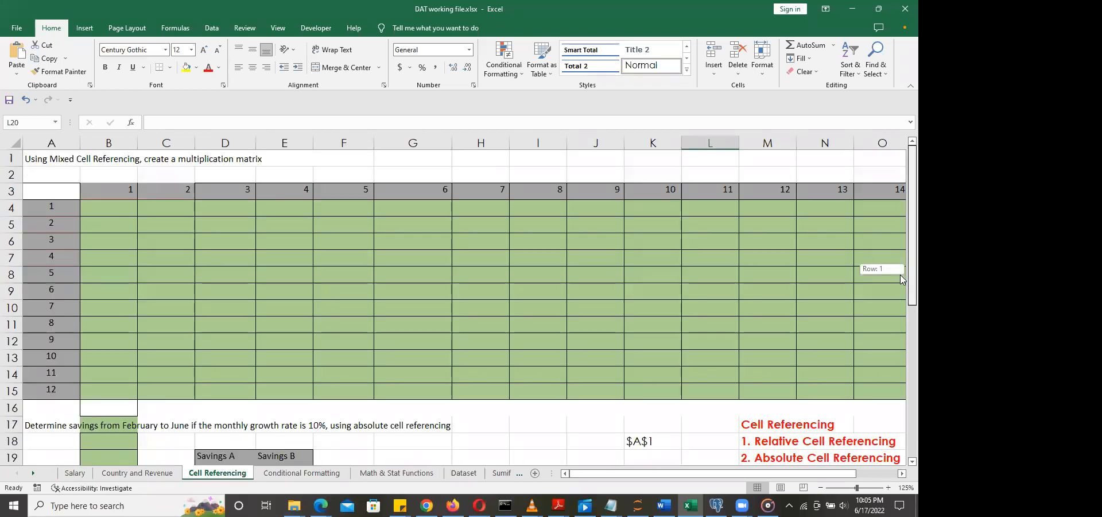
scroll(901, 295, "down", 2)
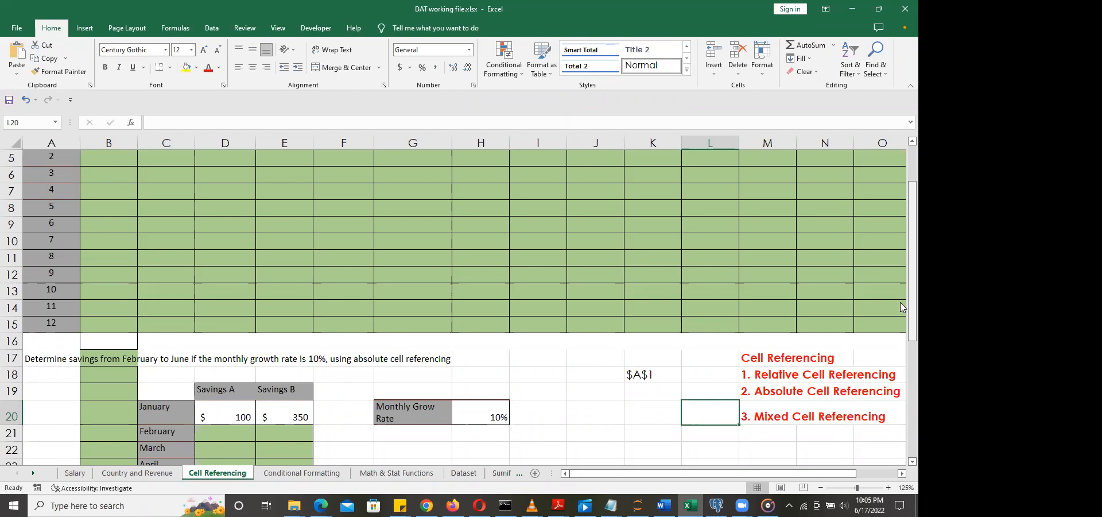
scroll(900, 307, "down", 3)
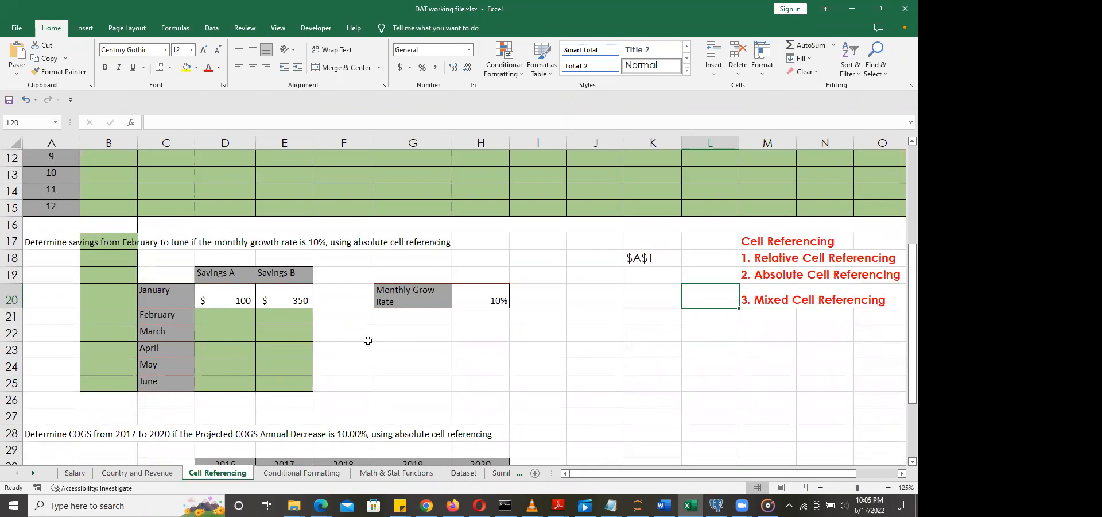
left_click_drag(284, 273, 129, 382)
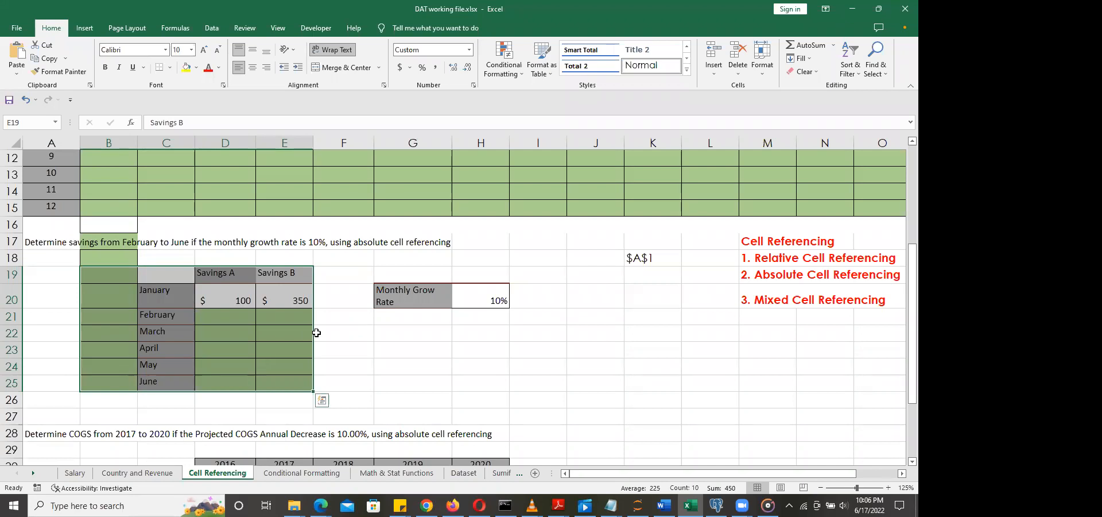
Step: Enter the formula =D20*H20+D20 in cell D21 for February's Savings A
left_click(225, 316)
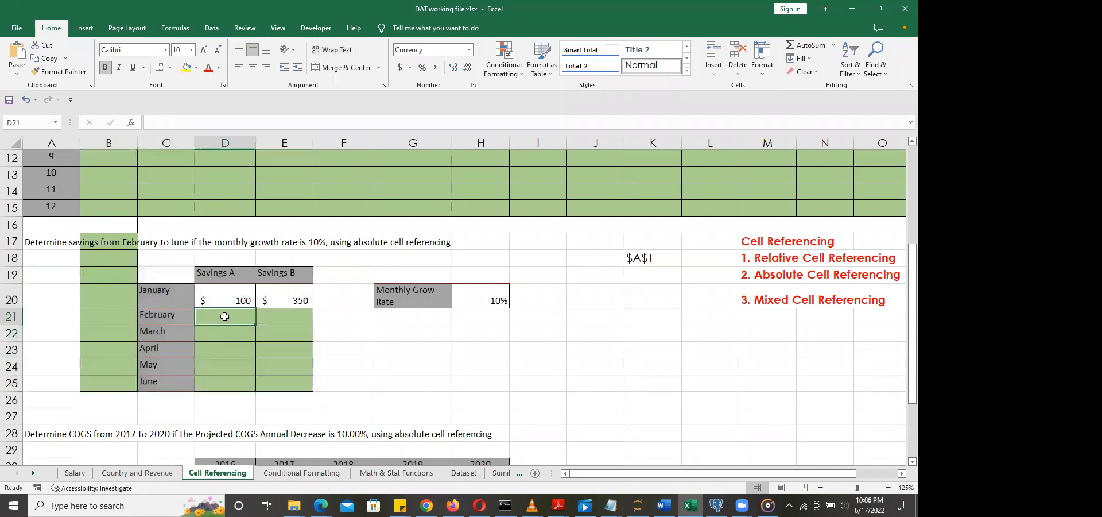
type("=")
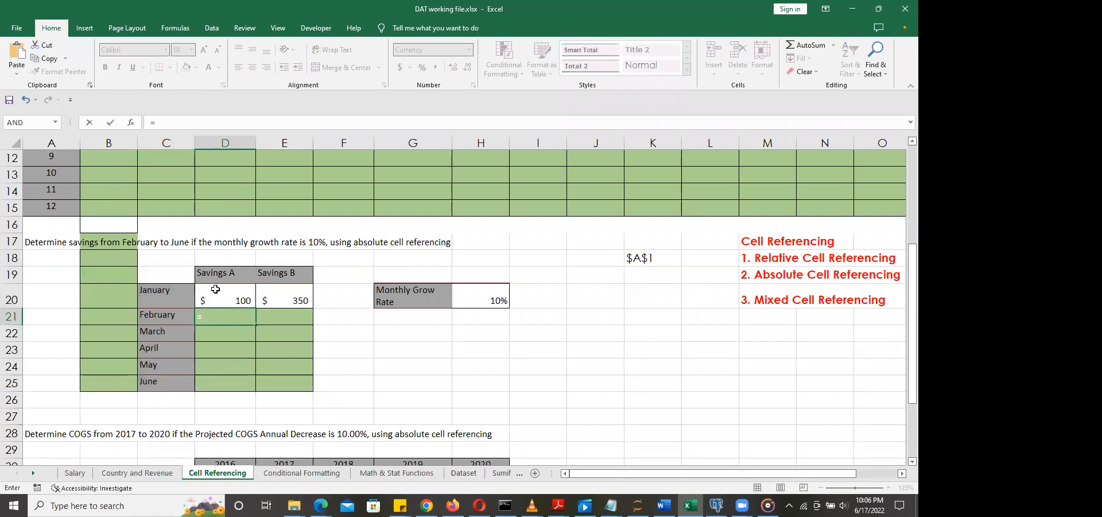
left_click(219, 294)
type("*")
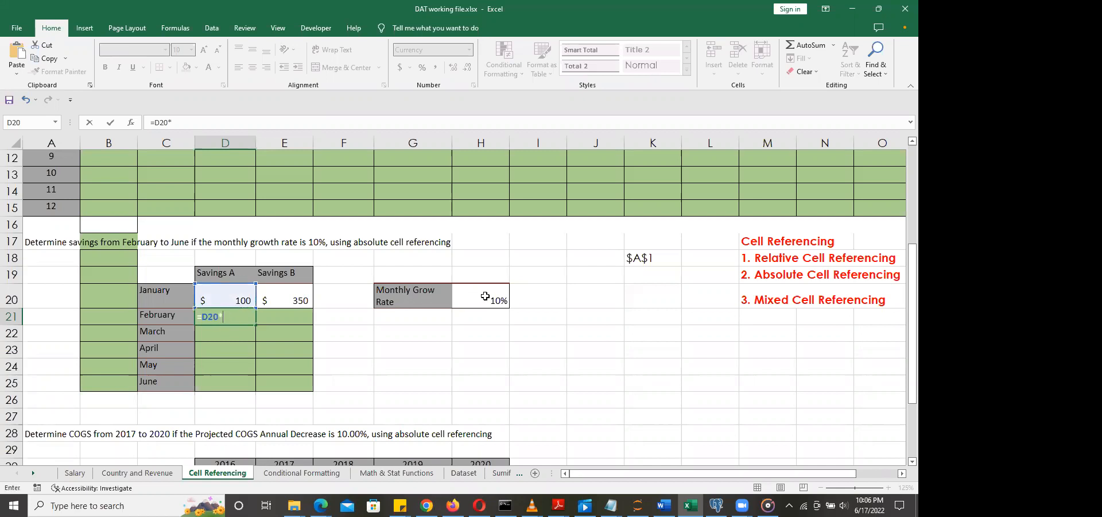
left_click(481, 295)
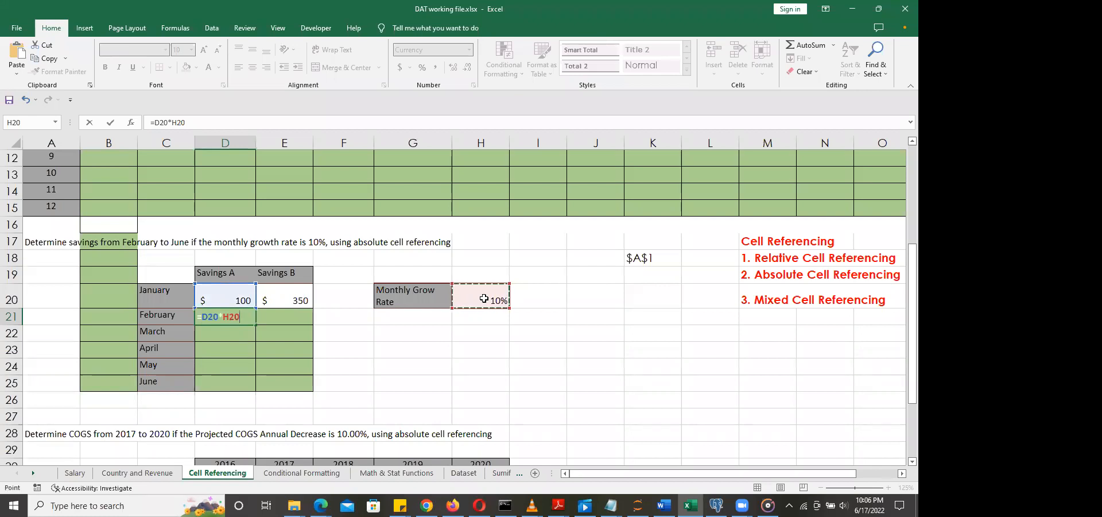
type("+")
left_click(231, 295)
key("Return")
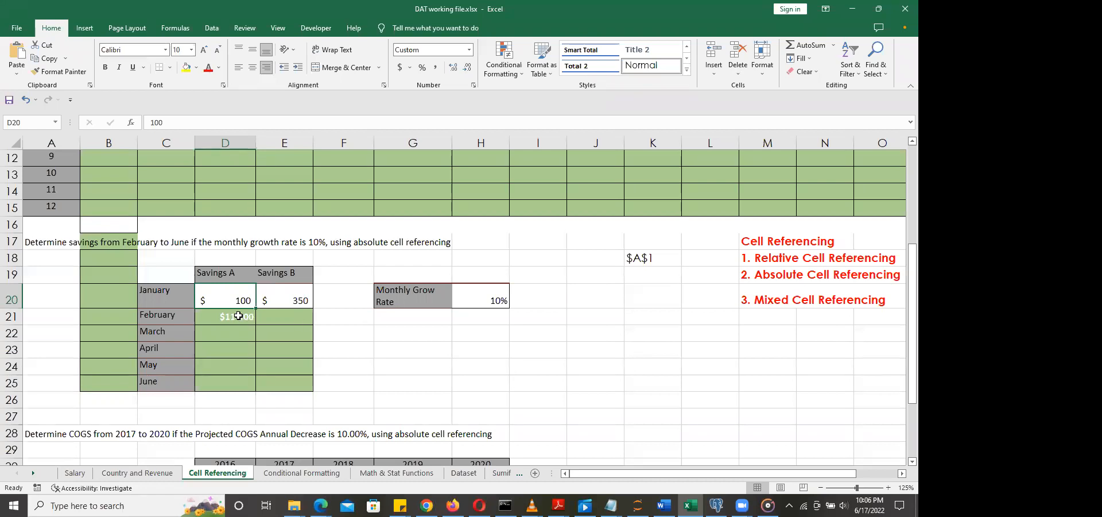
Step: Fill the February Savings A formula down through June, covering D21 to D25
left_click(233, 319)
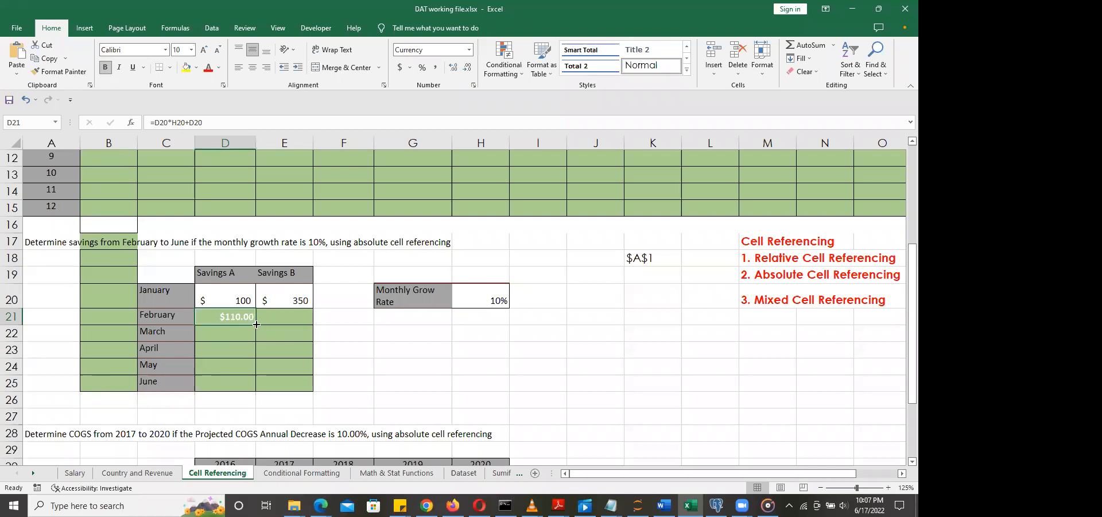
left_click_drag(256, 325, 256, 390)
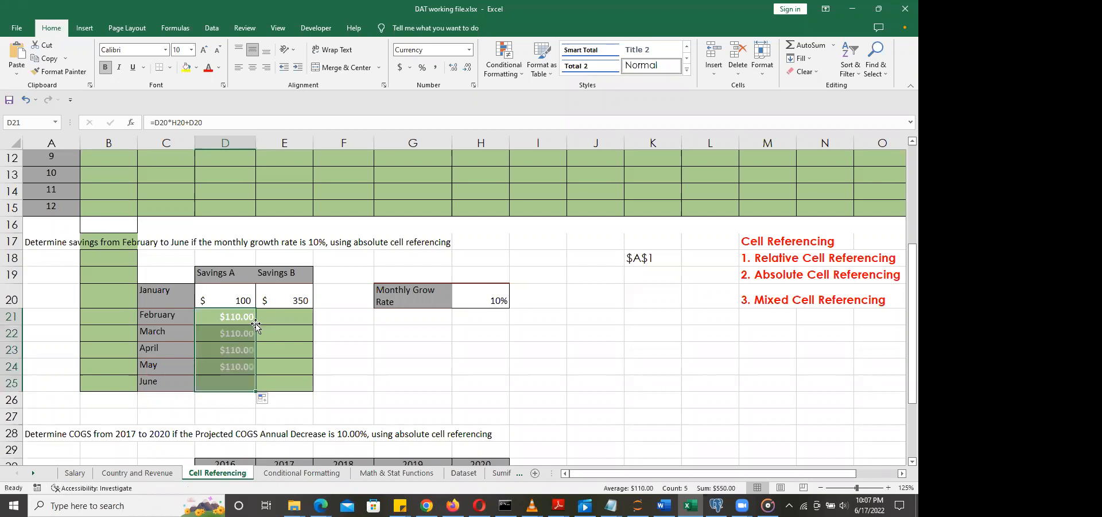
left_click(407, 382)
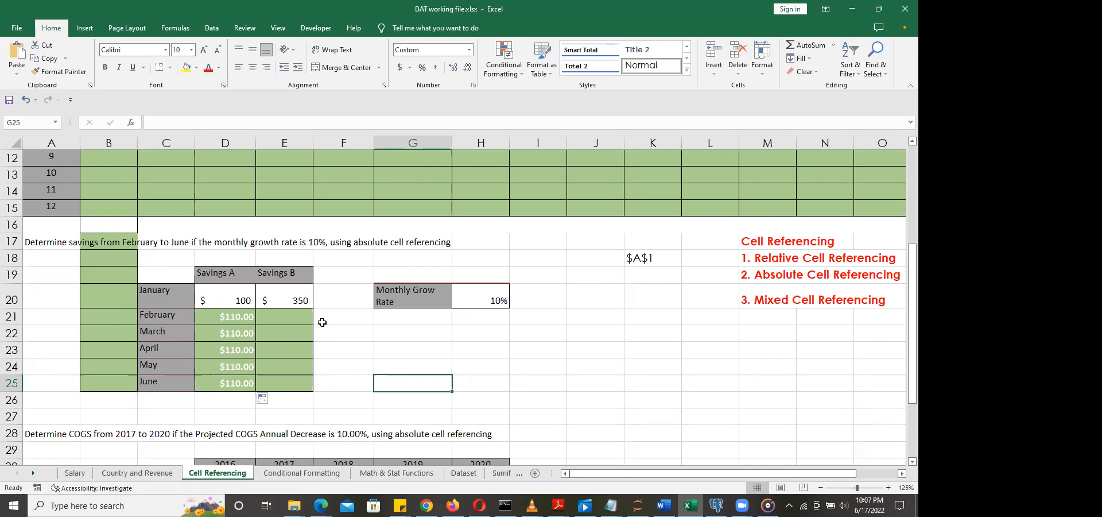
Step: Inspect the cell references used by the February Savings A formula in D21
double_click(233, 319)
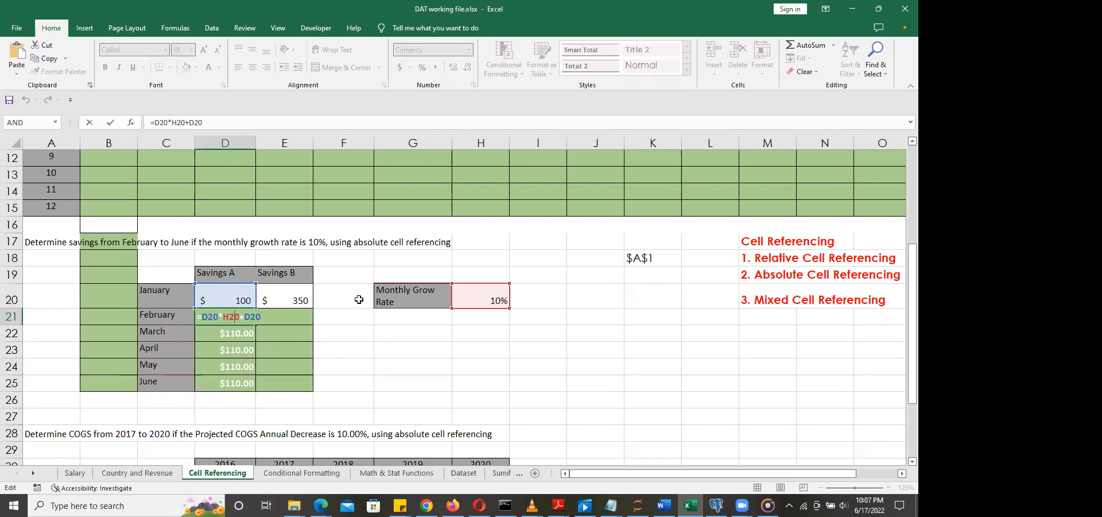
key("Escape")
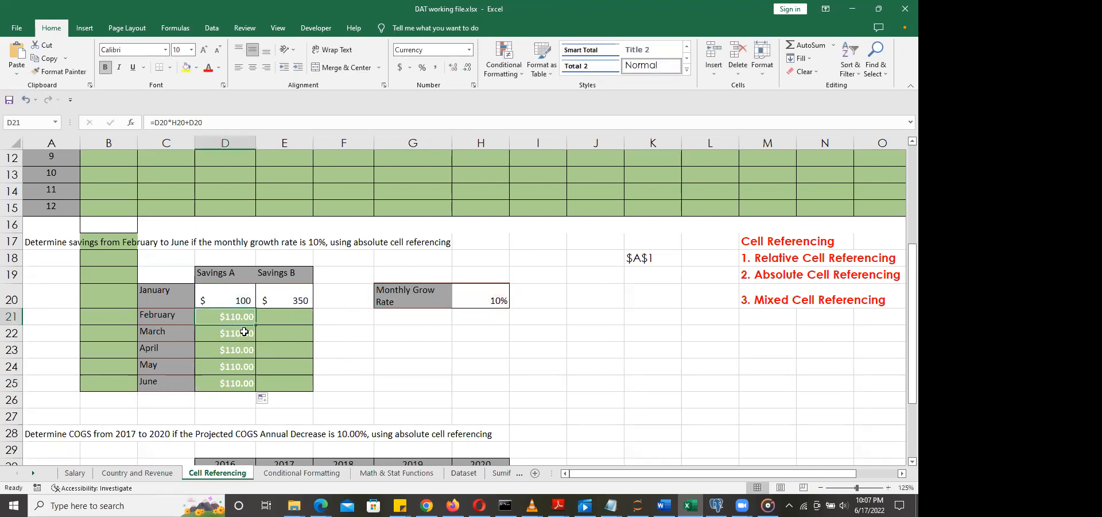
Step: Inspect the cell references in the March to June Savings A formulas in D22 to D25
double_click(246, 334)
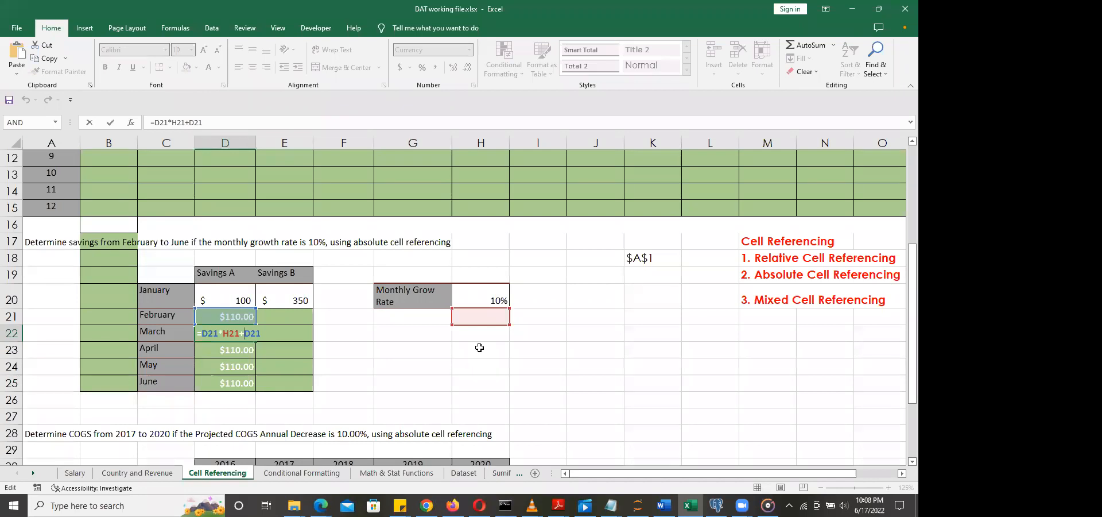
key("Return")
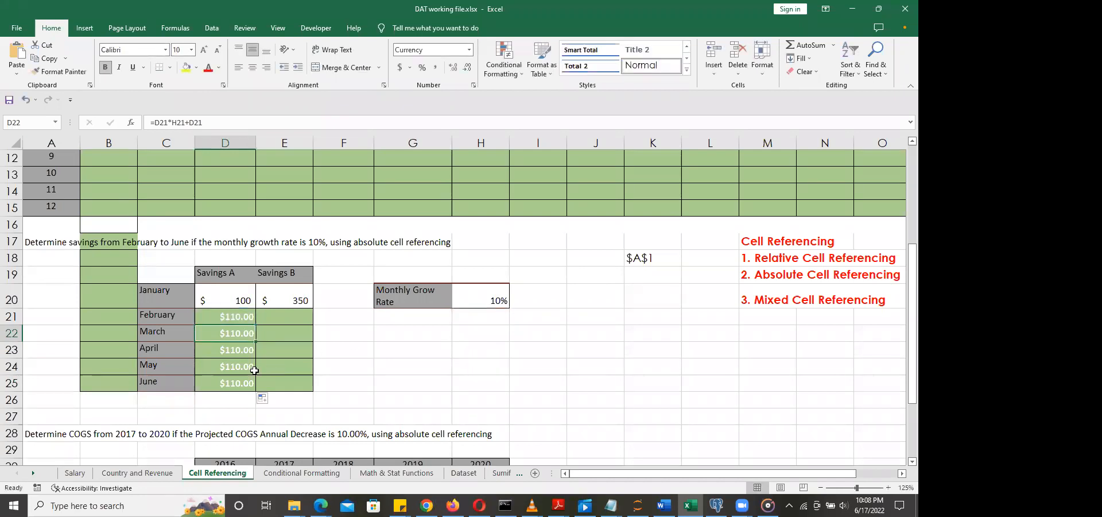
double_click(227, 353)
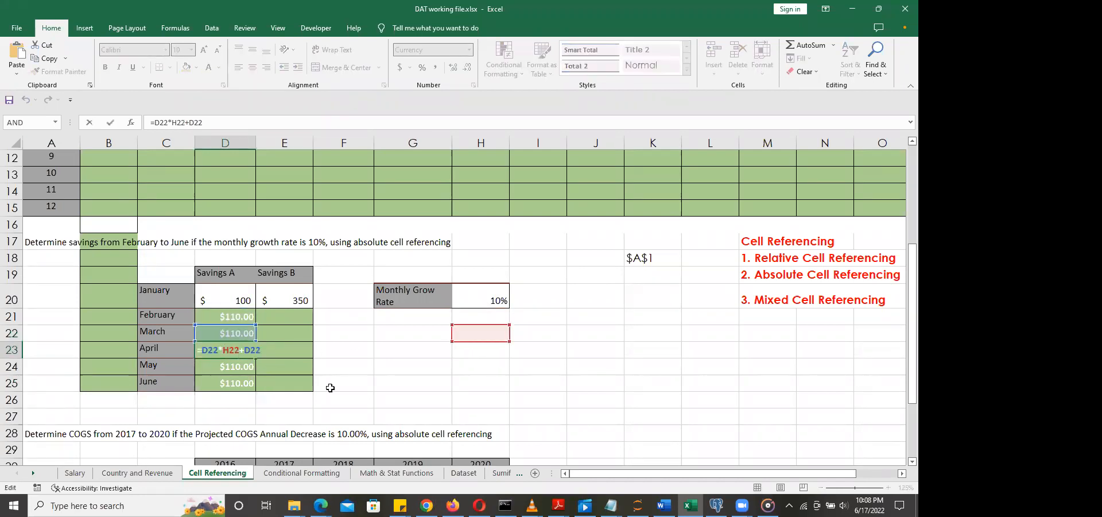
key("Return")
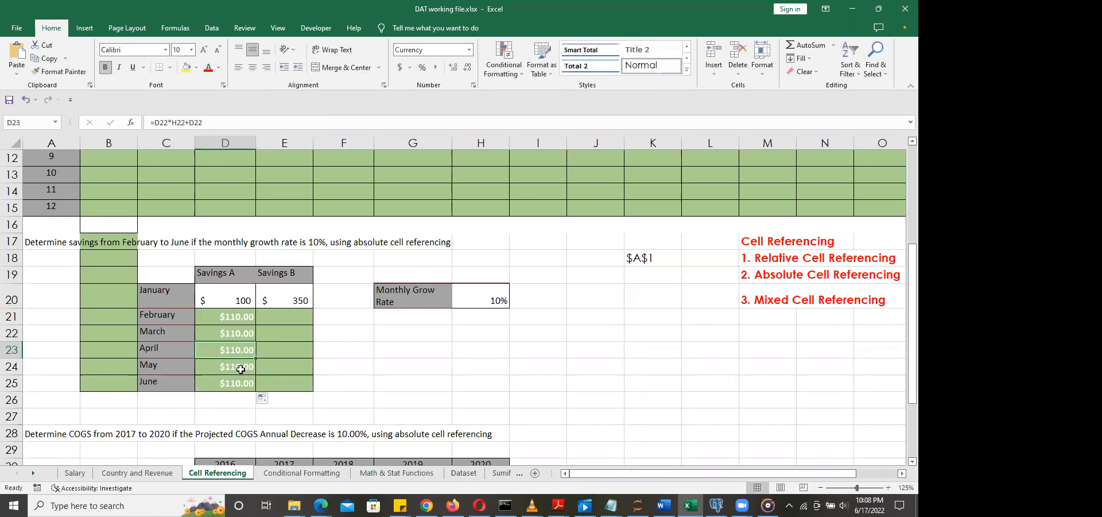
double_click(241, 367)
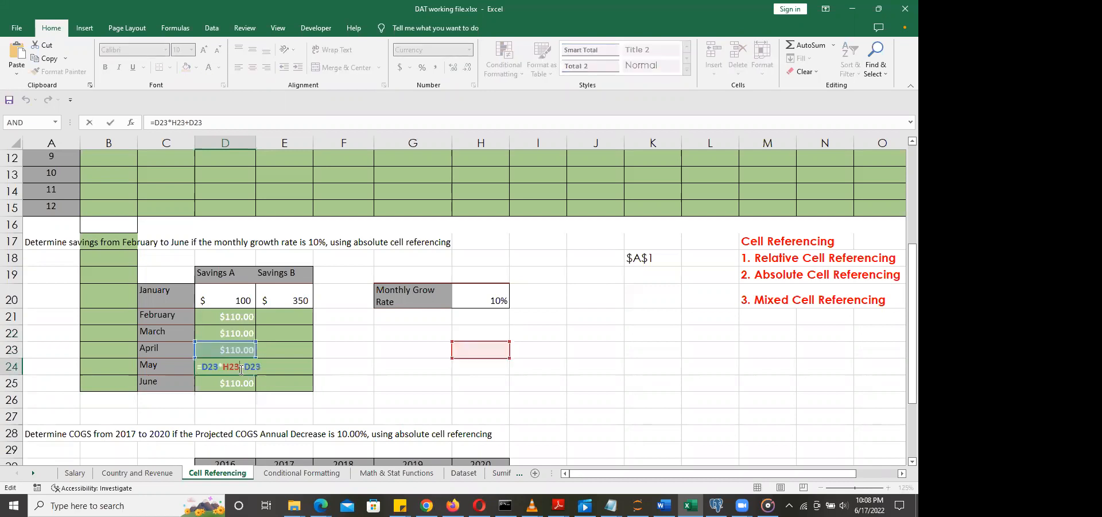
key("Return")
double_click(246, 385)
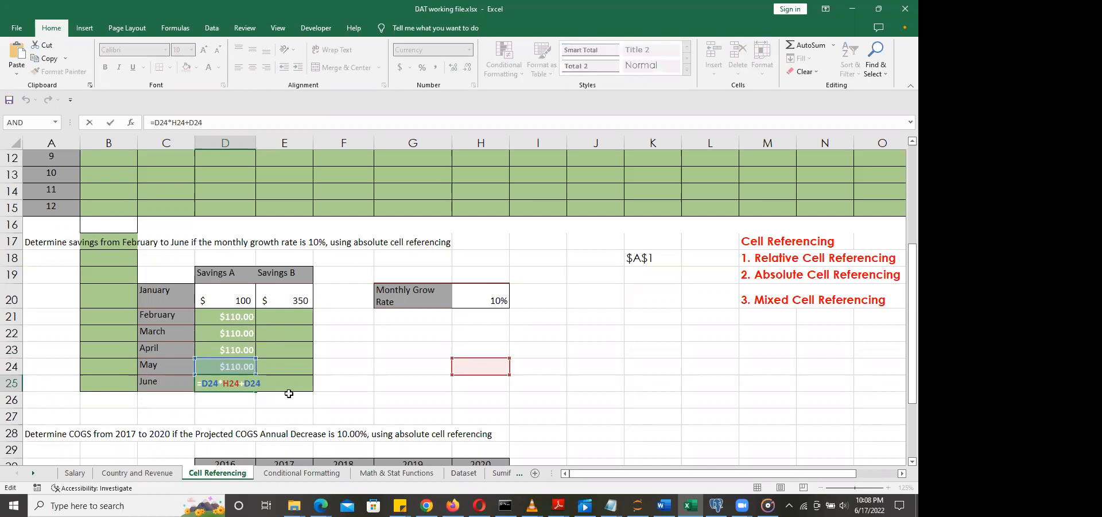
key("Escape")
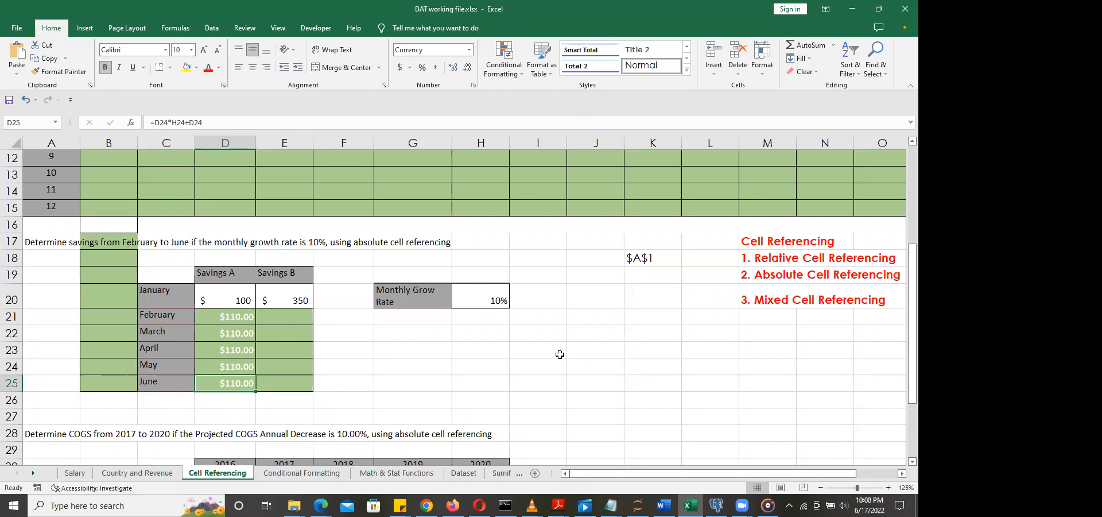
Step: Cycle the H20 reference in February's Savings A formula in D21 through $H$20 and H$20, back to the relative form
left_click(644, 258)
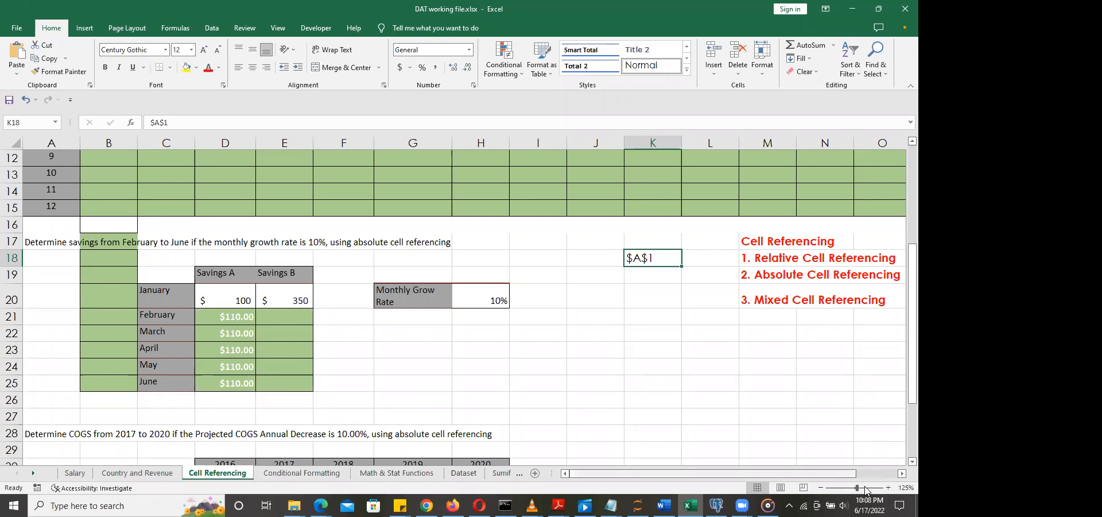
left_click_drag(857, 488, 860, 487)
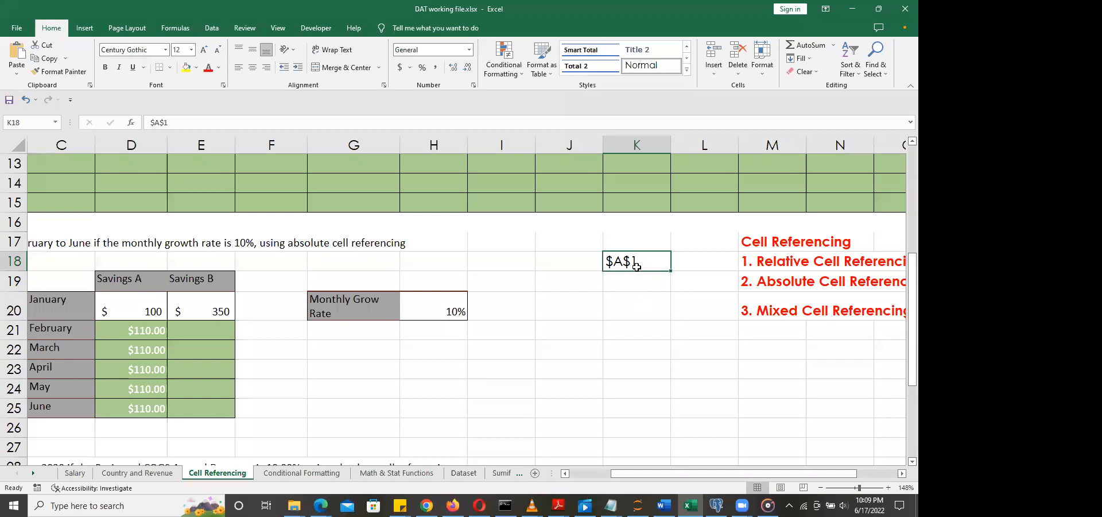
double_click(148, 332)
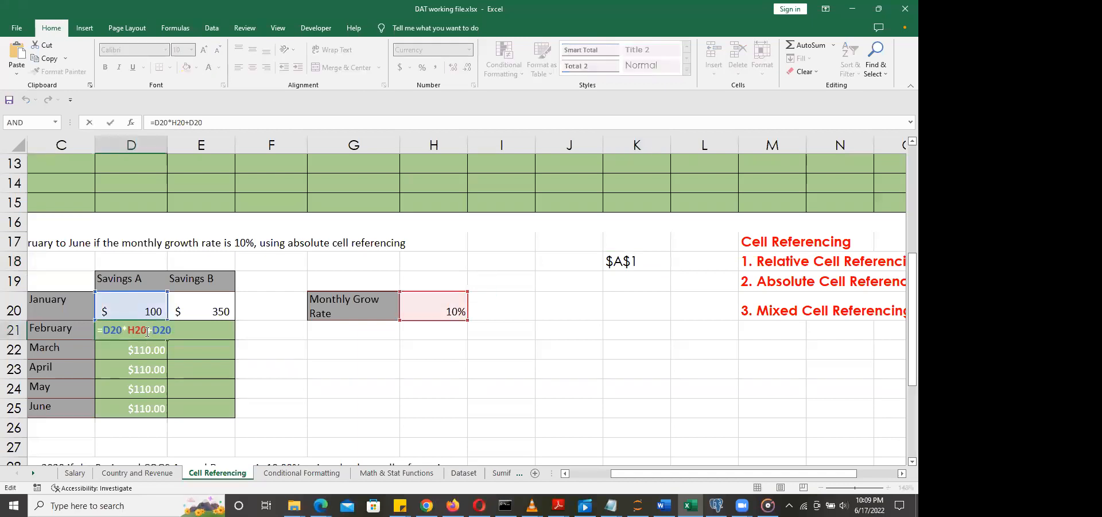
left_click_drag(147, 333, 128, 331)
key("F4")
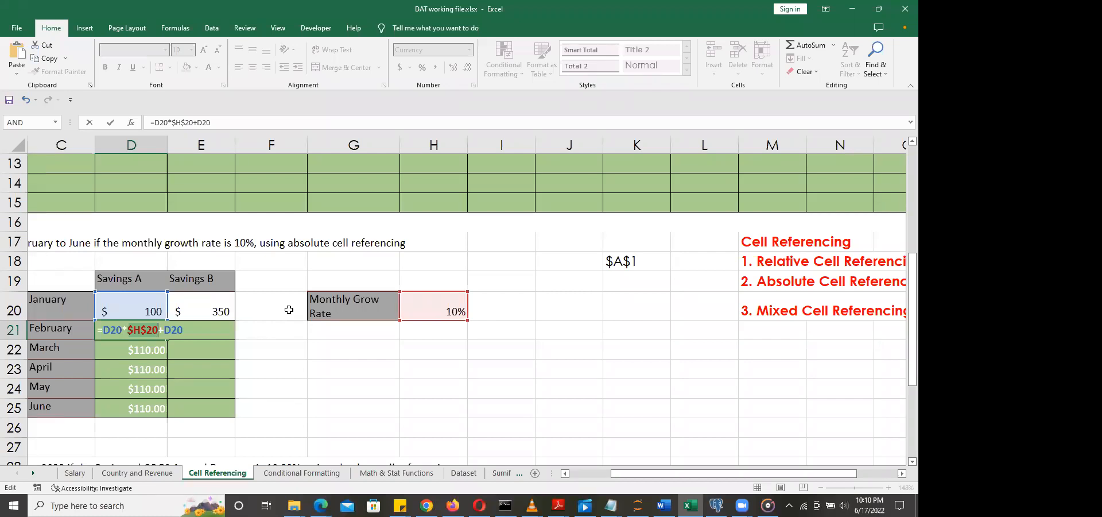
key("F4")
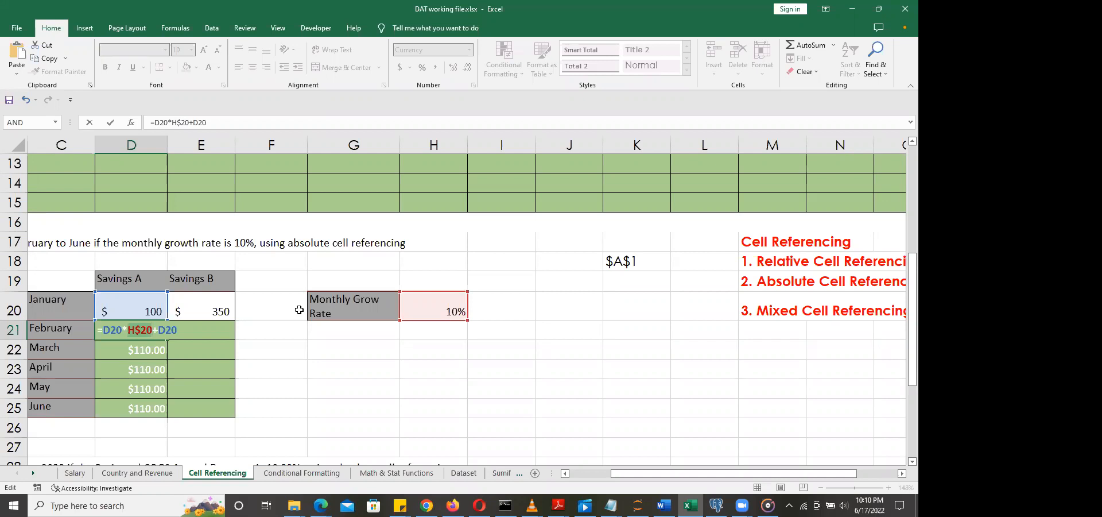
key("F4")
key("F4")
Step: Try adding the dollar signs manually to make the growth rate reference $H$20 in D21, and discard the formula edit
left_click(135, 330)
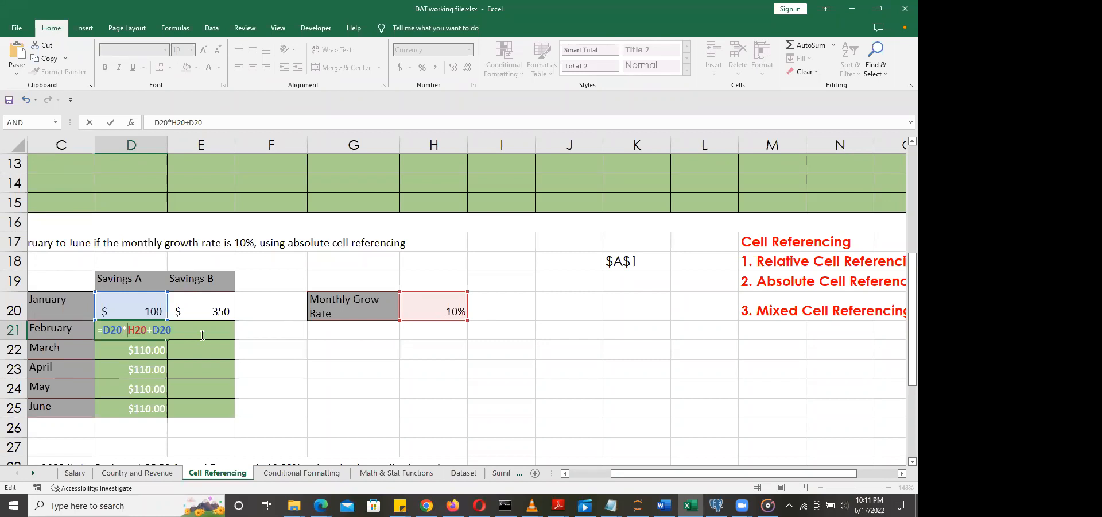
type("$H")
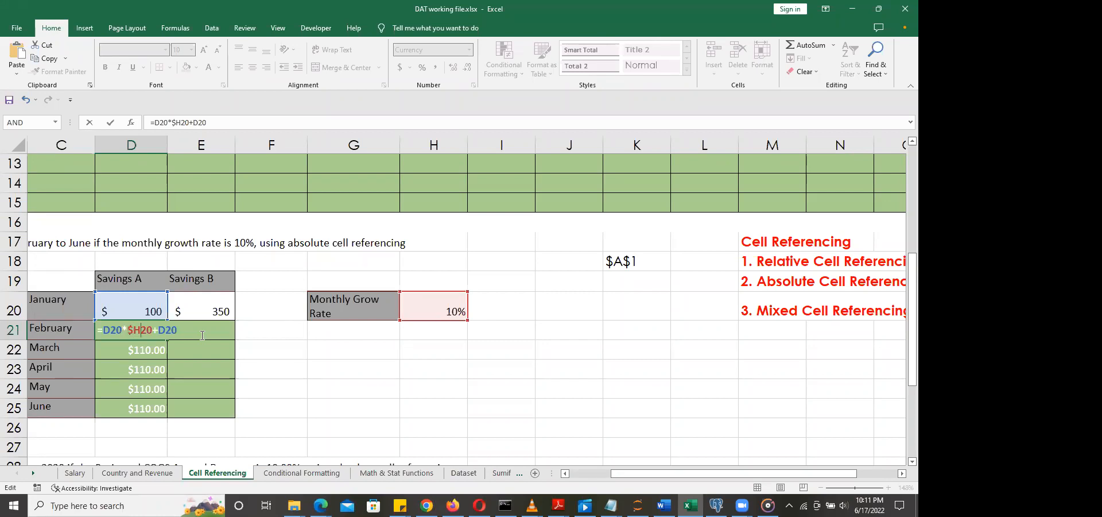
type("$")
mouse_move(741, 503)
left_click(565, 473)
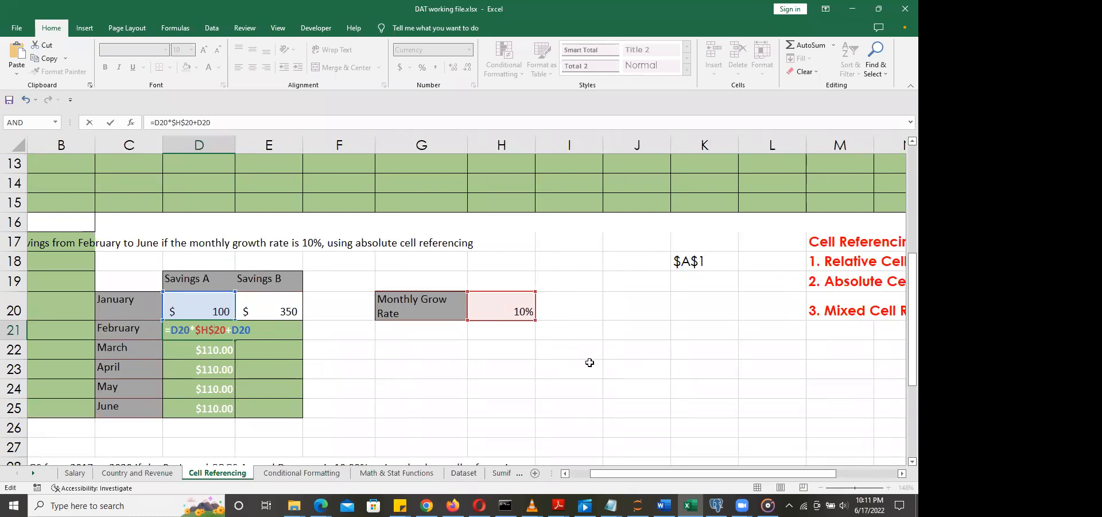
key("BackSpace")
key("BackSpace")
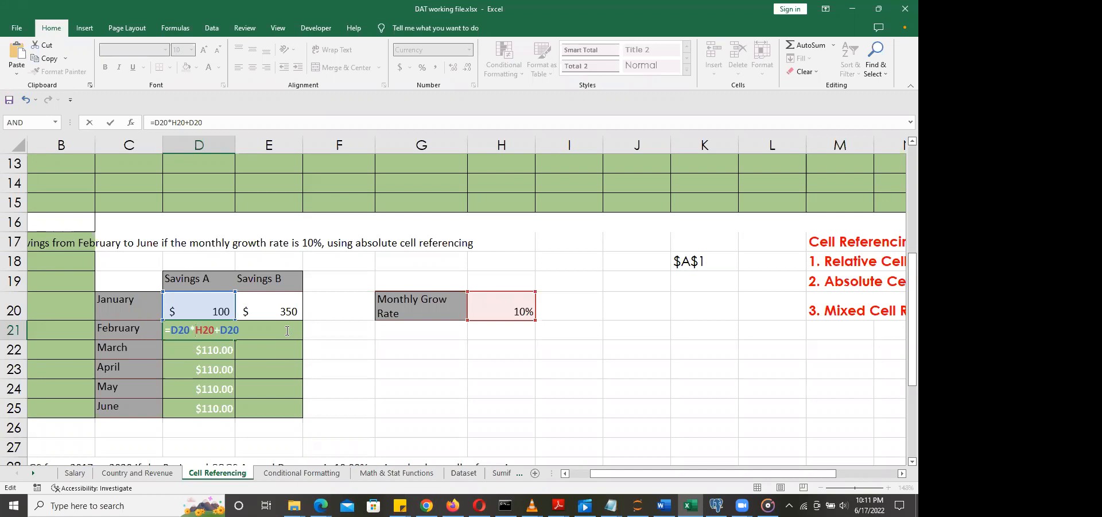
type("$H$")
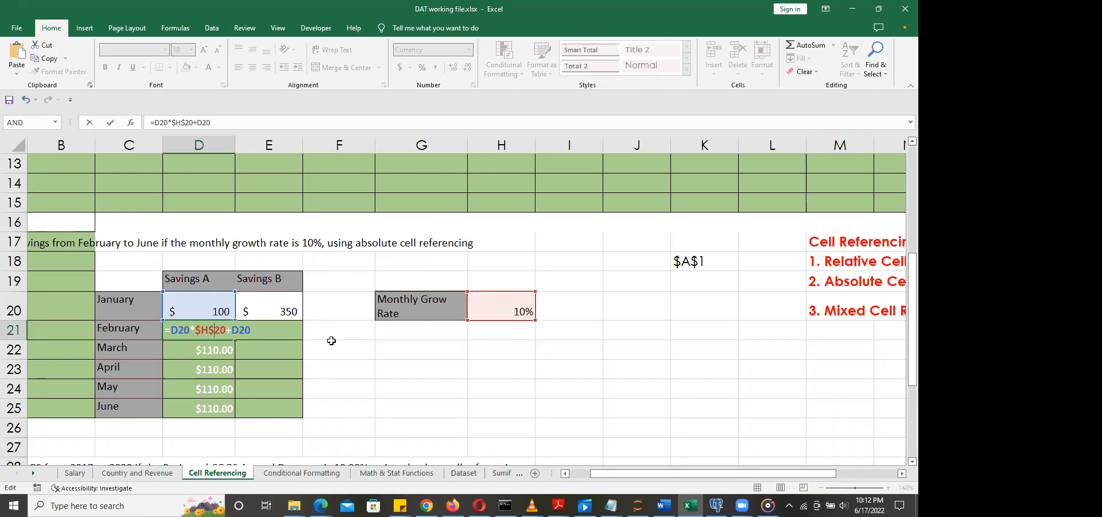
key("Escape")
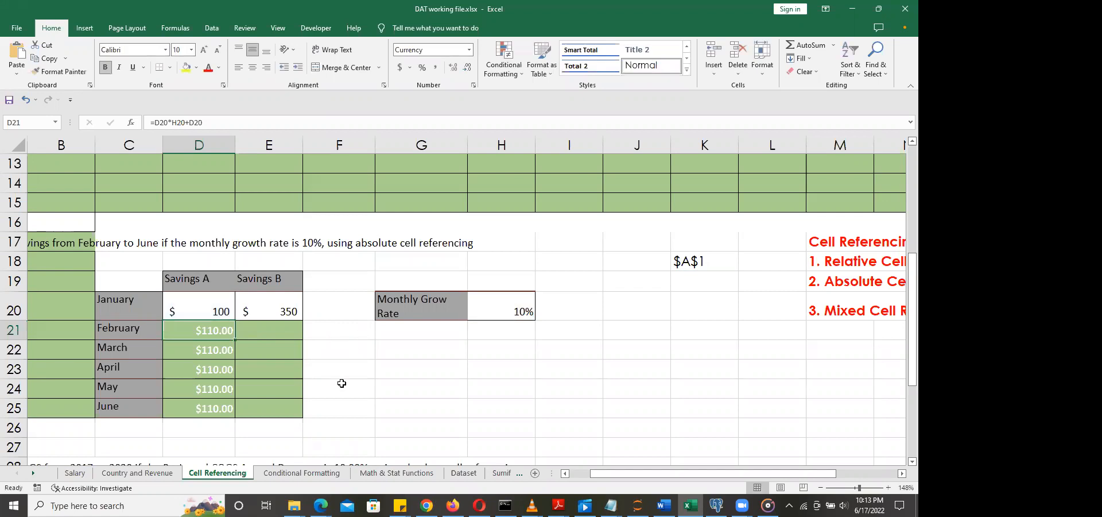
Step: Clear the February to June Savings A formulas in D21 to D25
scroll(342, 383, "down", 2)
left_click(189, 345)
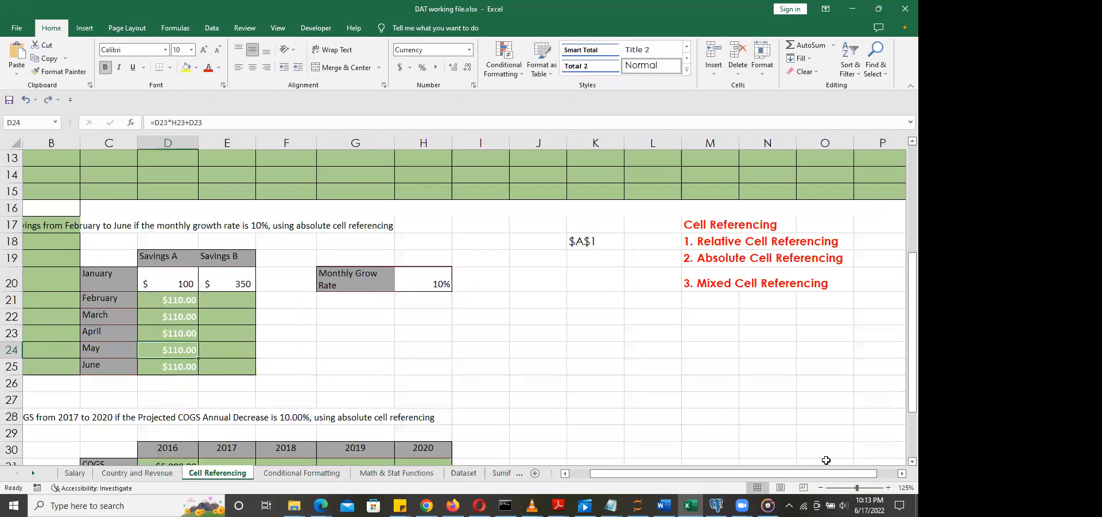
left_click(860, 487)
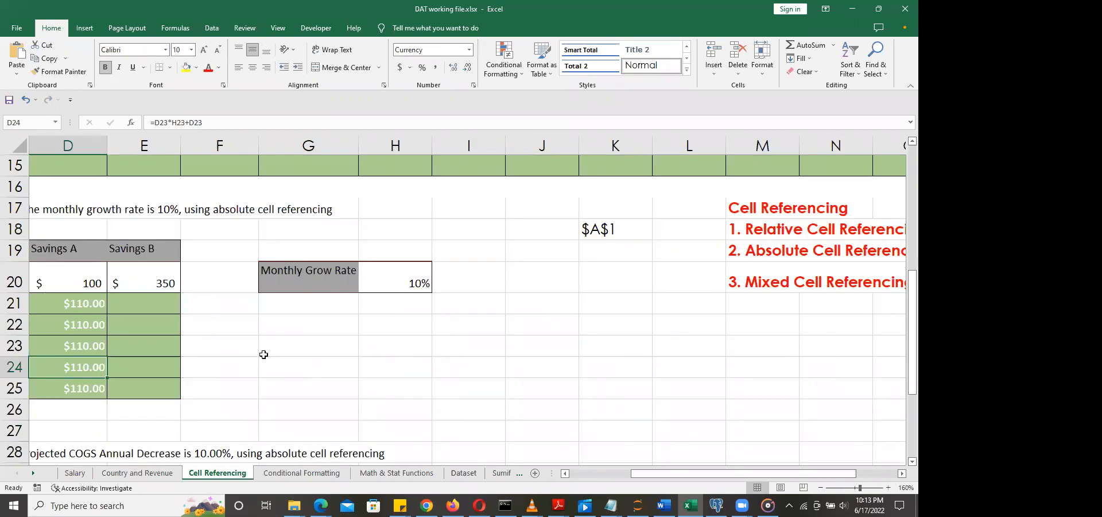
left_click_drag(710, 479, 617, 481)
left_click_drag(297, 388, 297, 309)
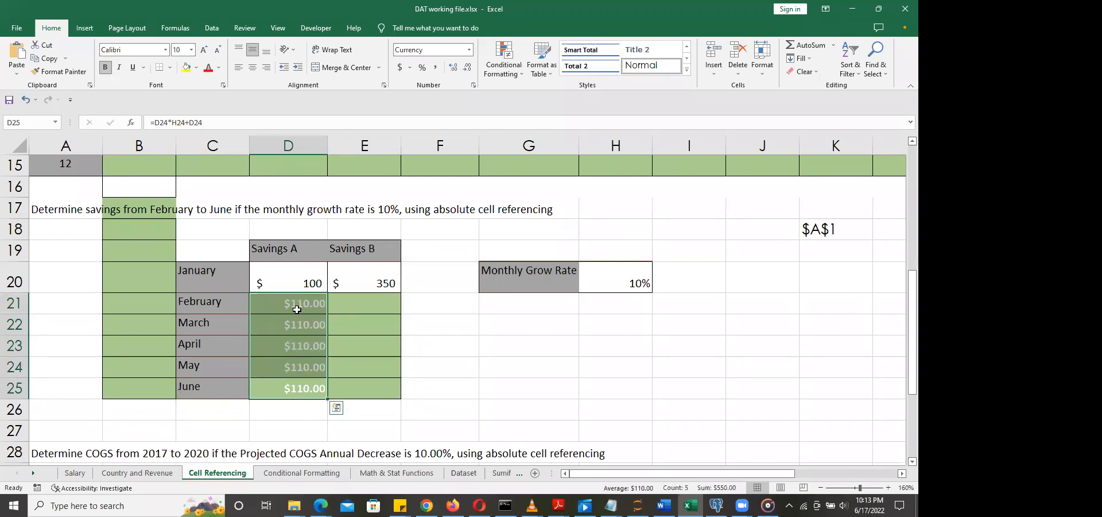
key("Delete")
left_click(523, 325)
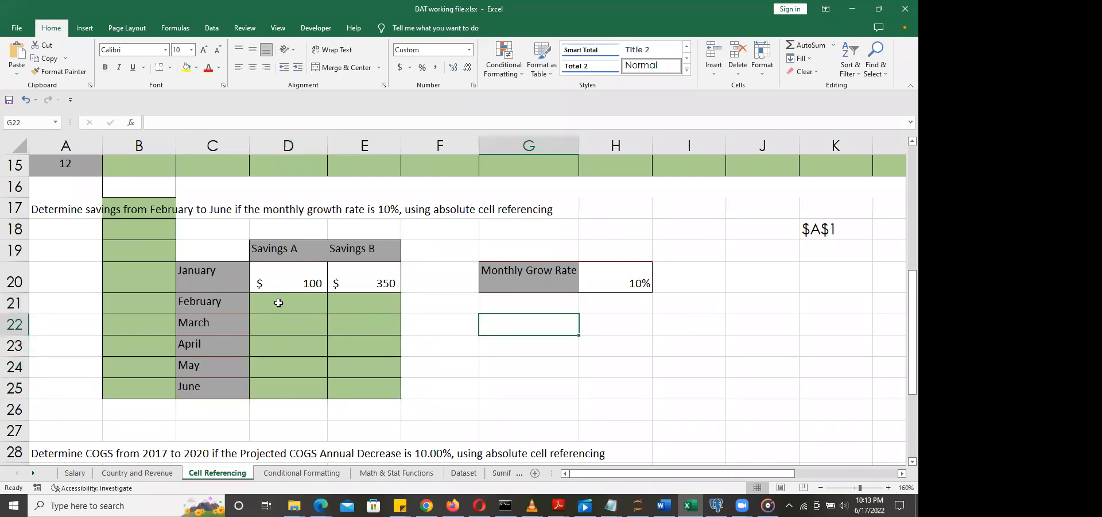
Step: Enter the formula =D20*H20 in cell D21 for February's Savings A growth
left_click(278, 302)
type("=")
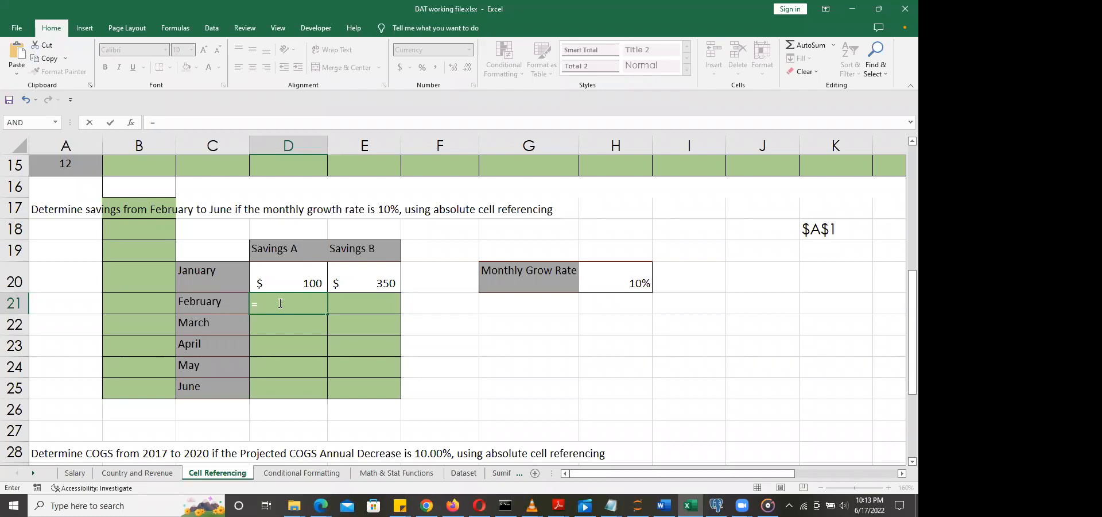
left_click(305, 284)
type("*")
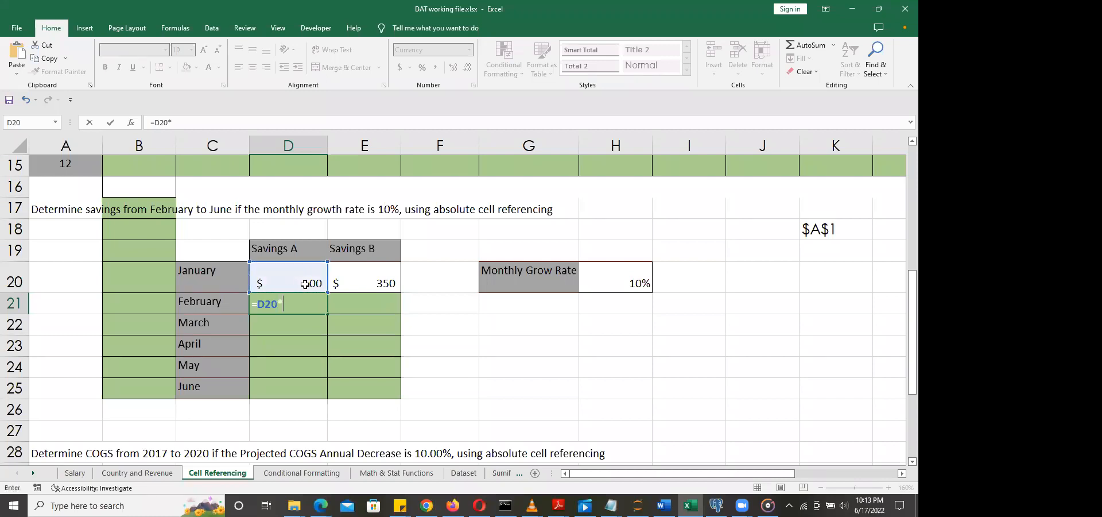
left_click(615, 280)
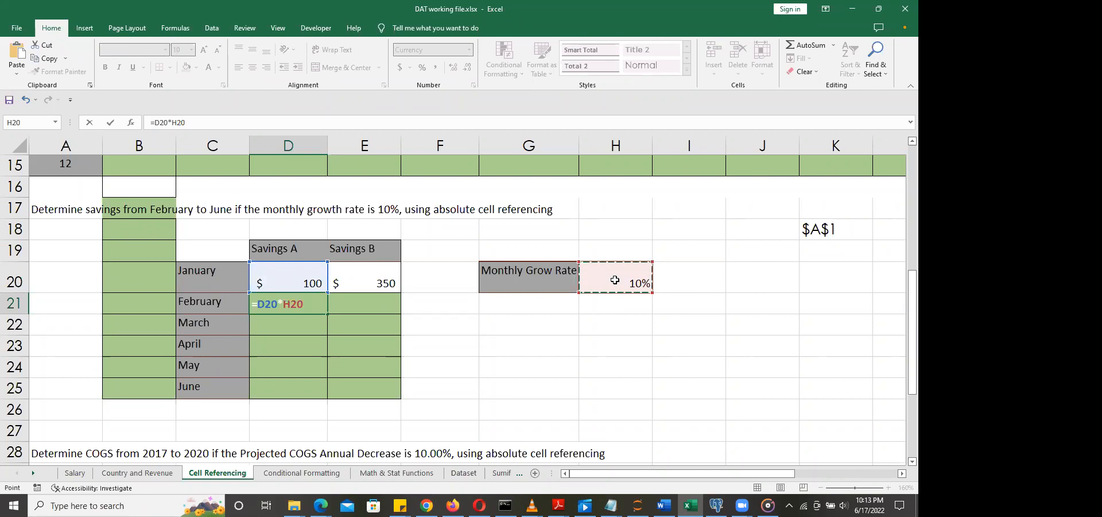
key("Return")
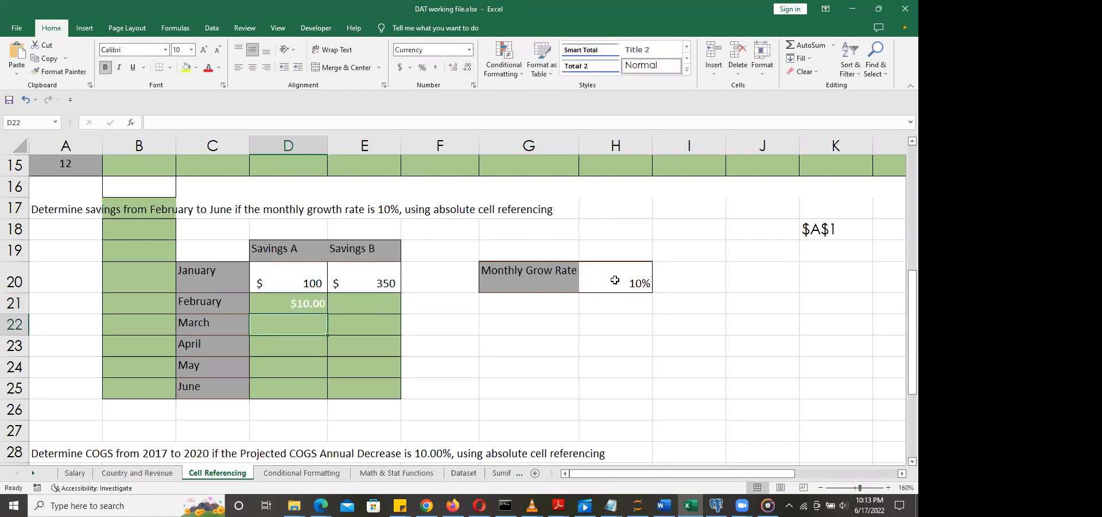
Step: Add January's savings to the formula in D21 so it reads =D20*H20+D20
left_click(306, 304)
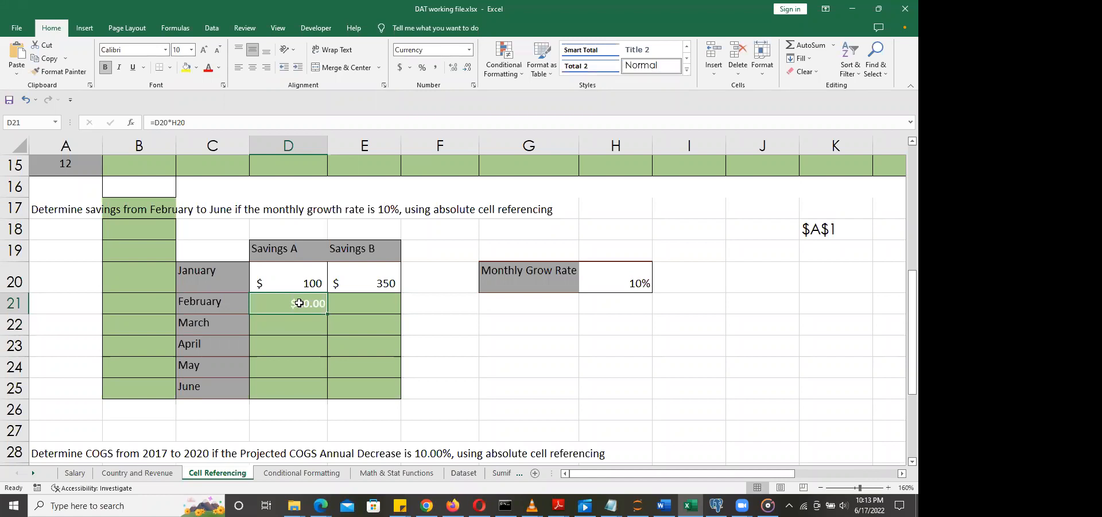
double_click(310, 304)
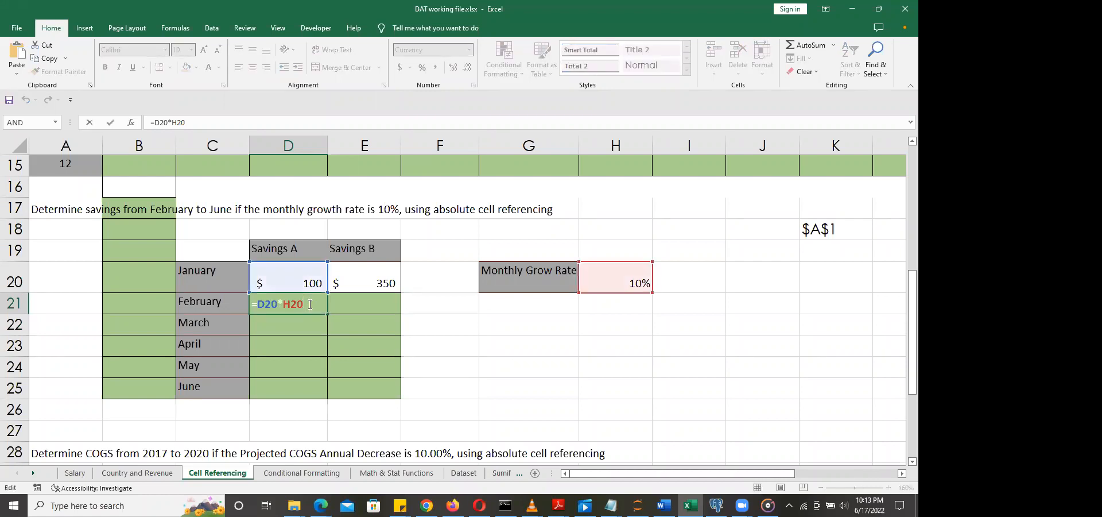
type("+")
left_click(296, 279)
key("Return")
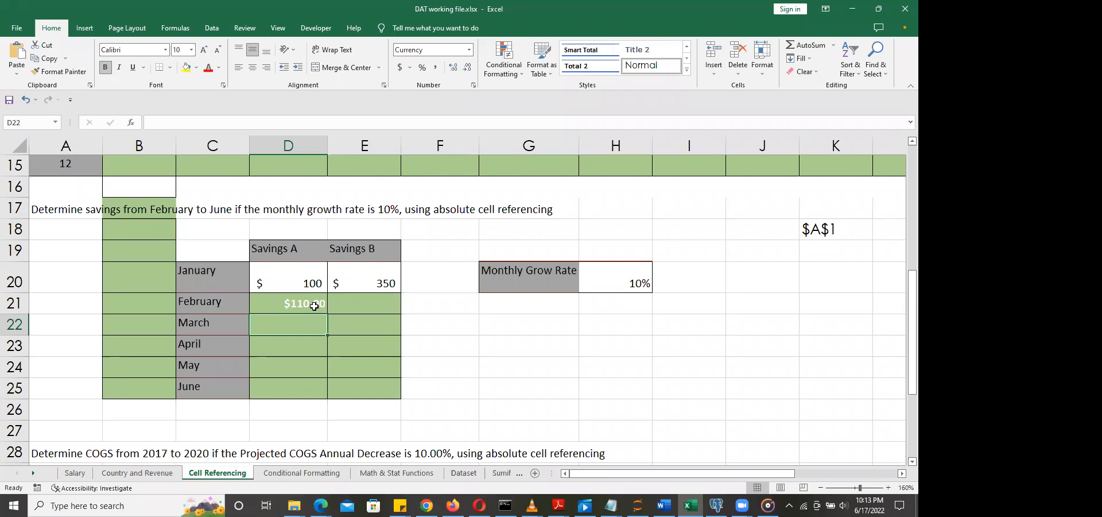
Step: Clear February's Savings A cell D21 and re-enter the growth formula =D20*H20+D20
left_click(315, 304)
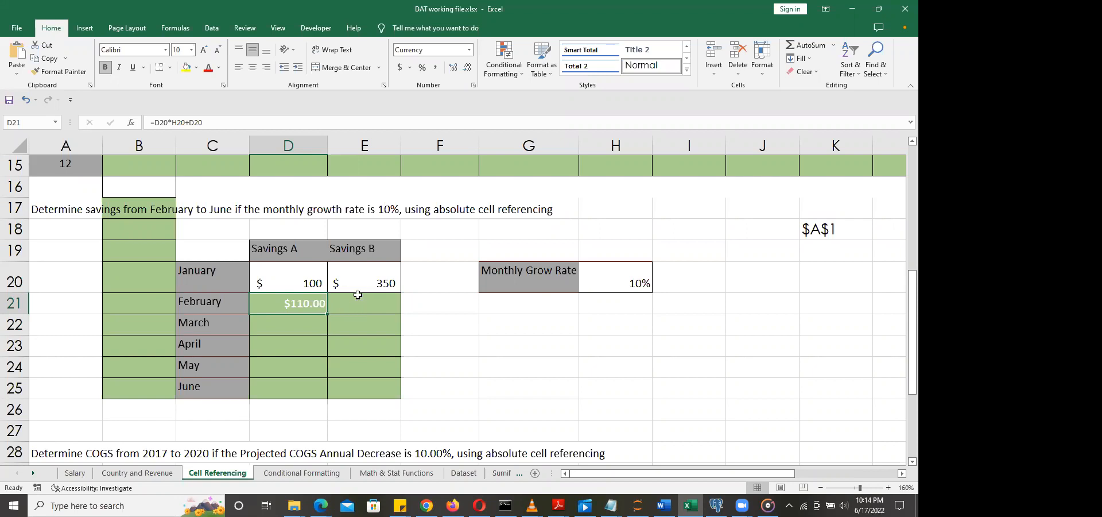
key("Delete")
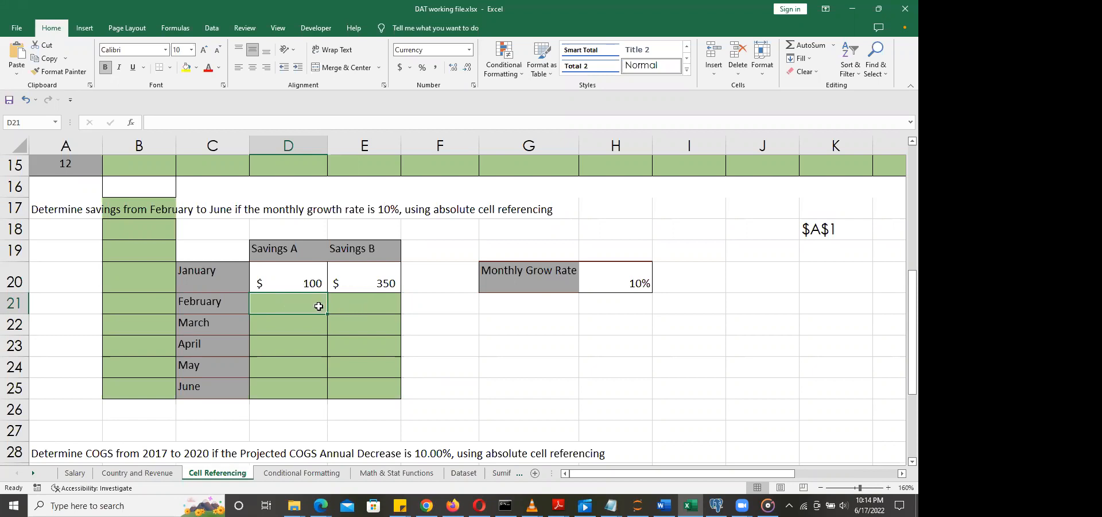
type("=")
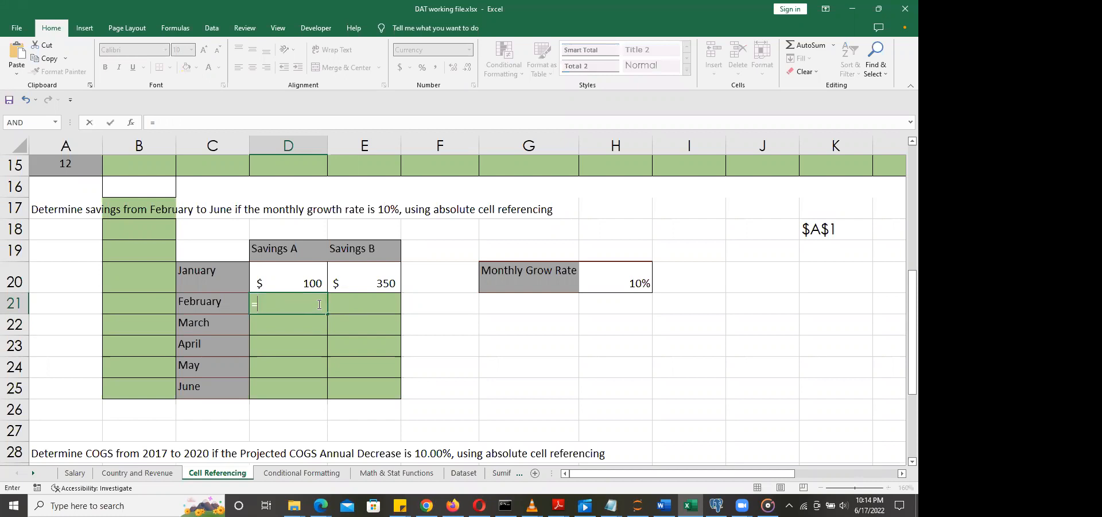
left_click(310, 280)
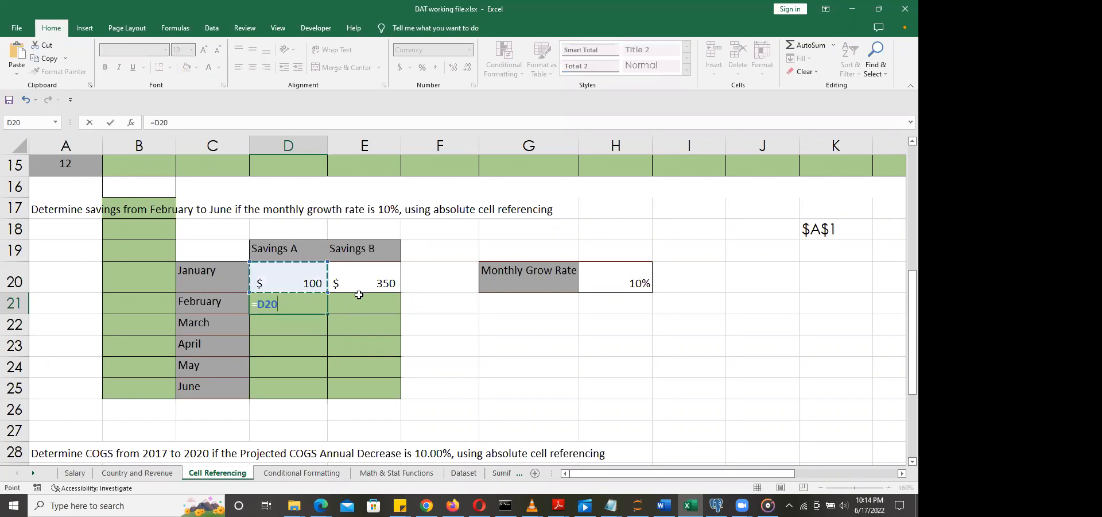
type("*")
left_click(627, 279)
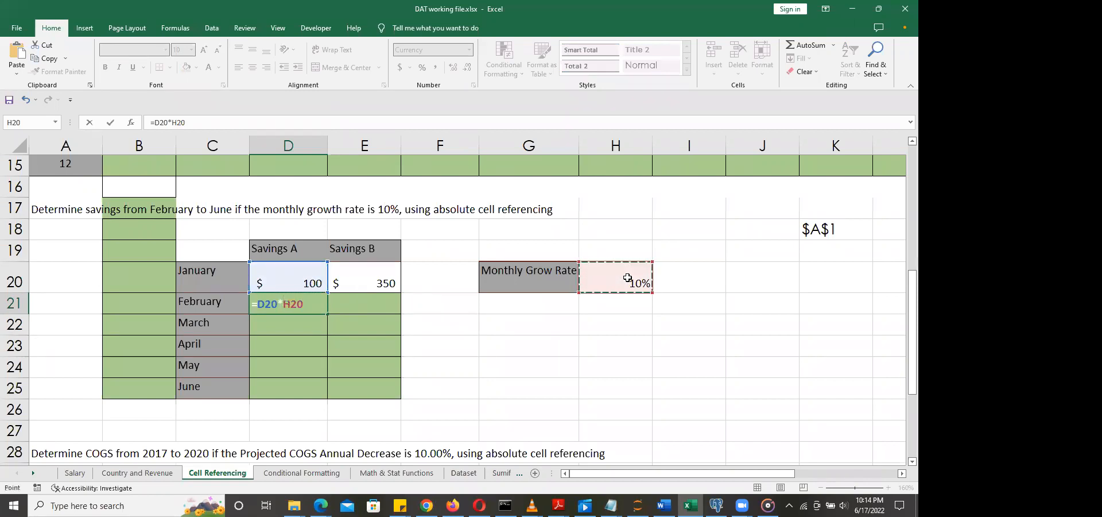
type("+")
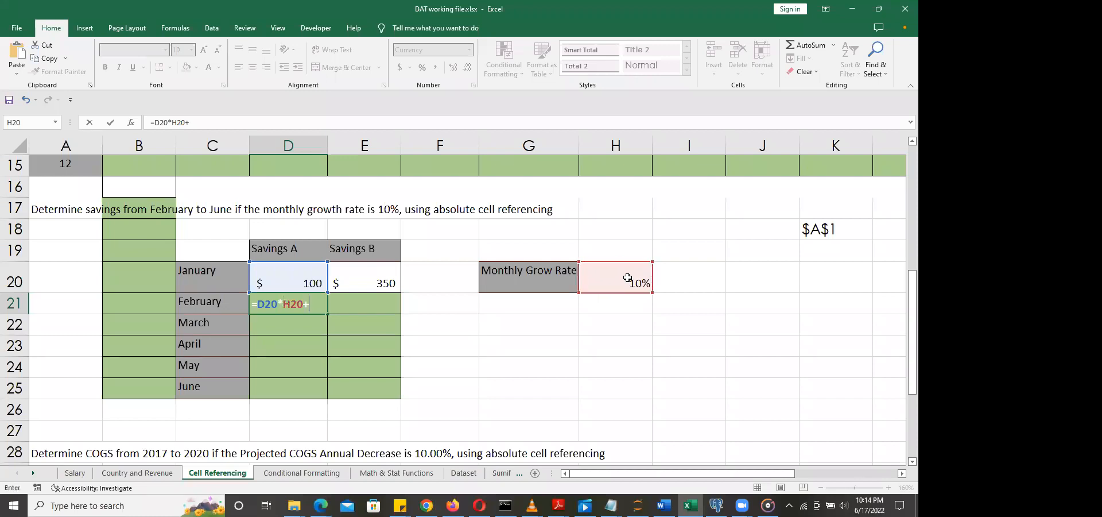
left_click(320, 275)
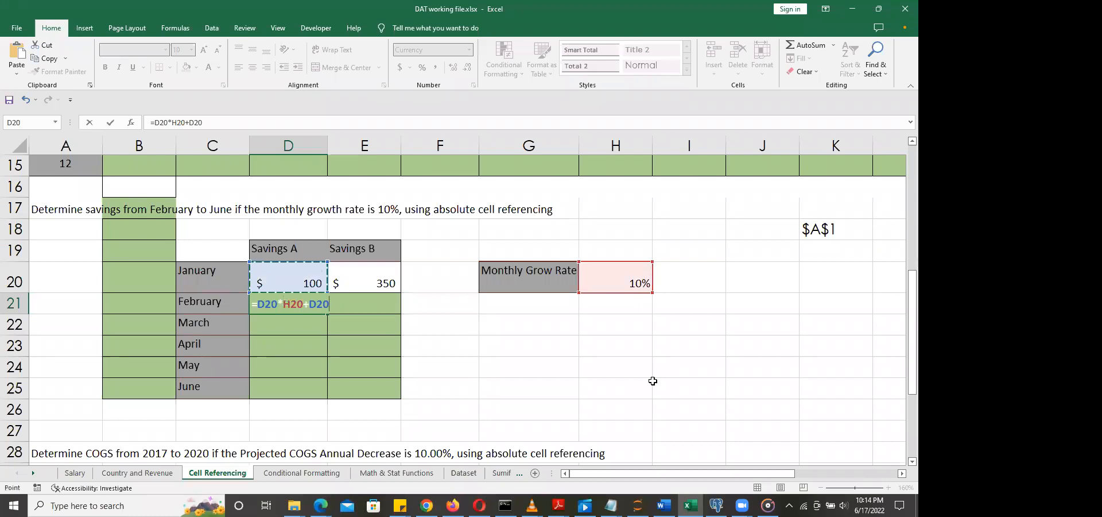
key("Return")
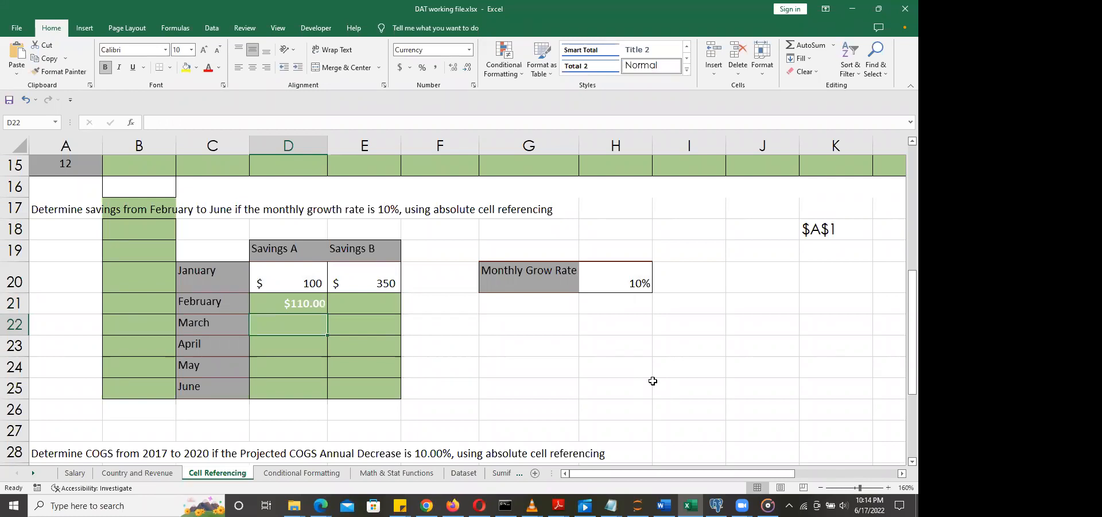
Step: Make the growth rate reference in D21 absolute so the formula reads =D20*$H$20+D20
left_click(311, 303)
double_click(311, 303)
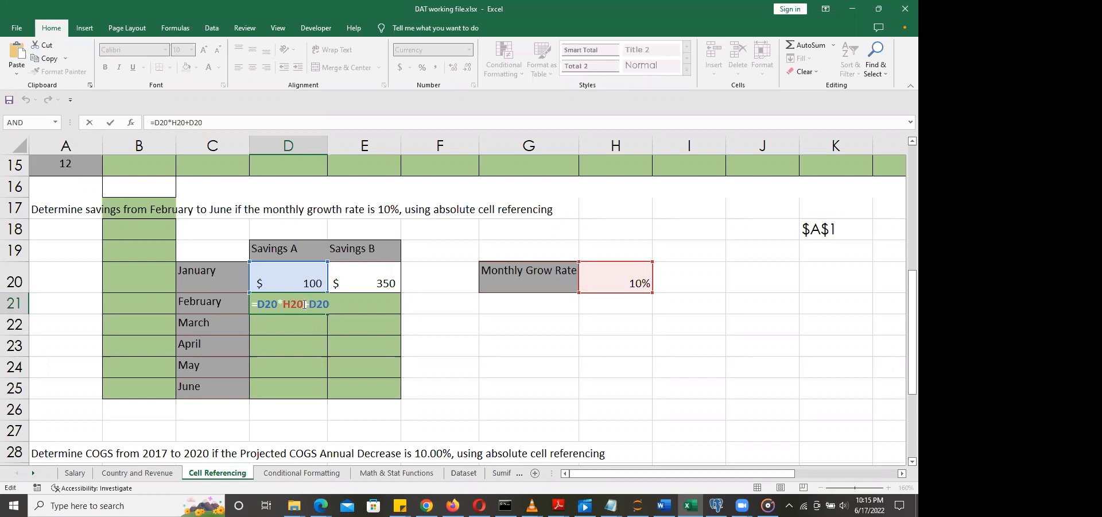
left_click_drag(305, 305, 287, 306)
key("F4")
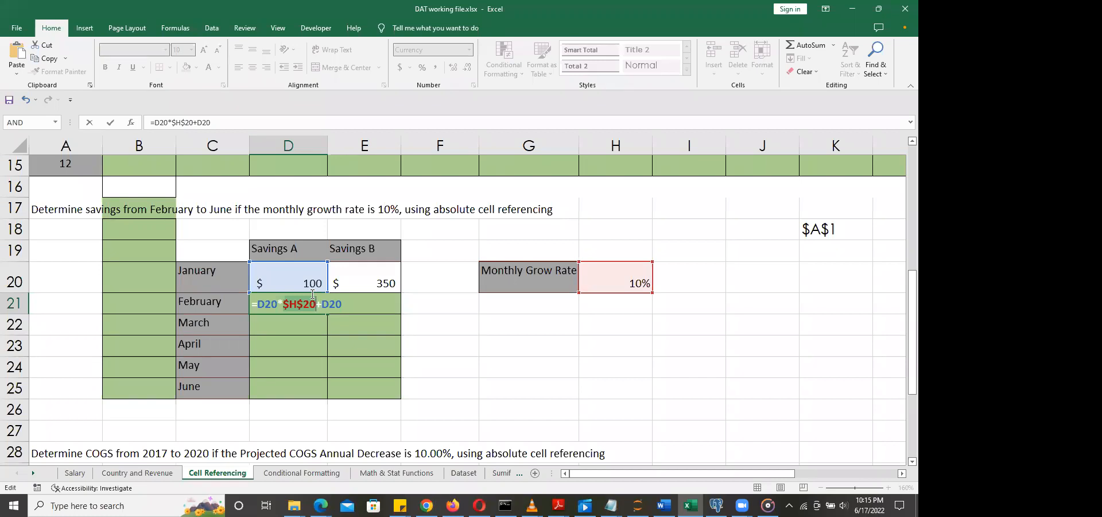
key("Return")
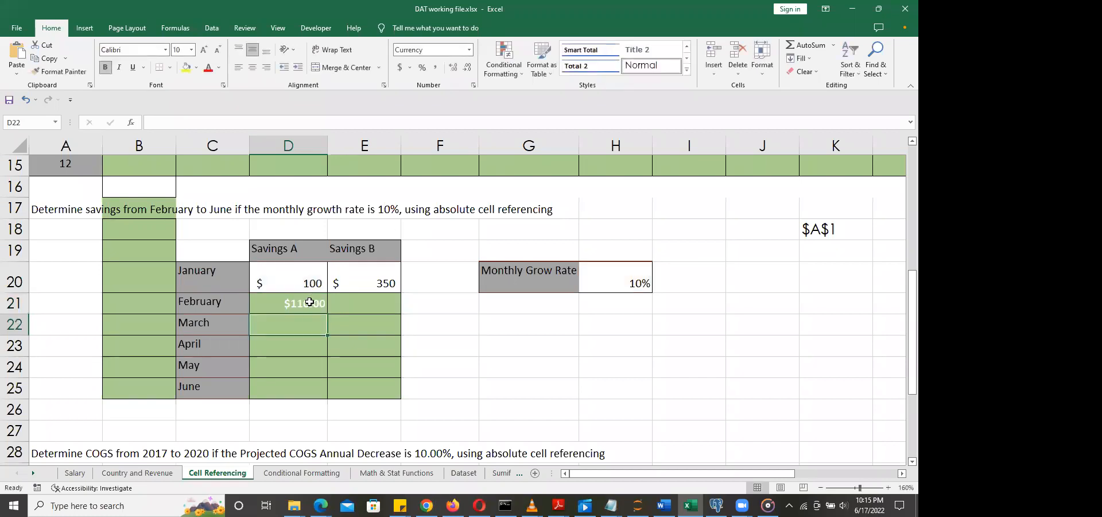
Step: Fill the Savings A formula from D21 down through June in D25
left_click(309, 302)
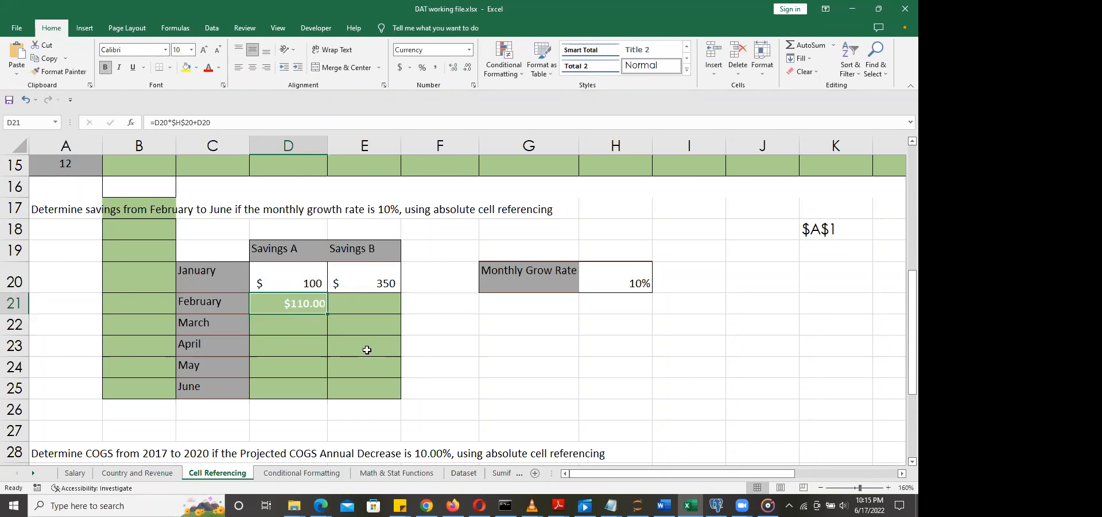
double_click(298, 300)
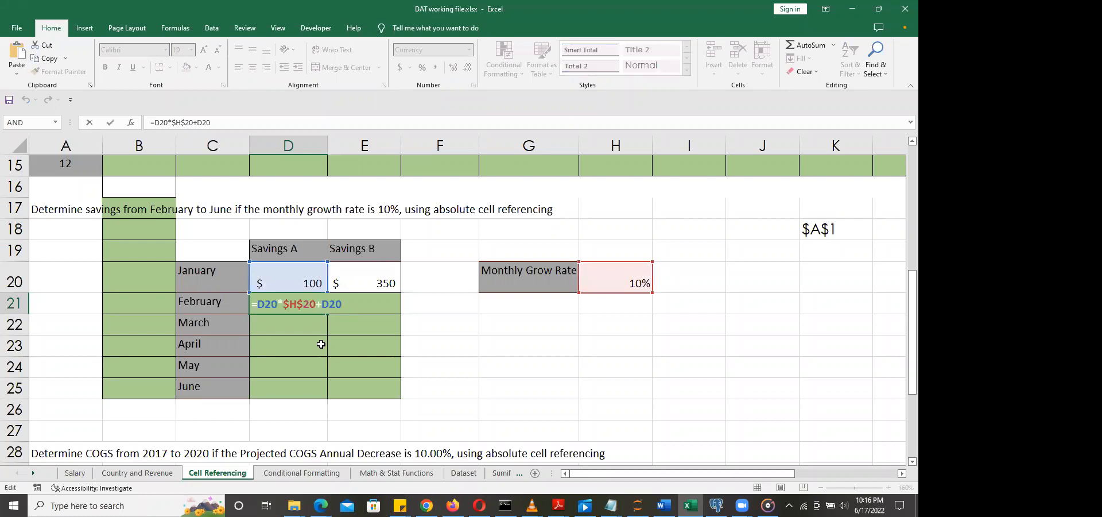
key("Return")
left_click(320, 302)
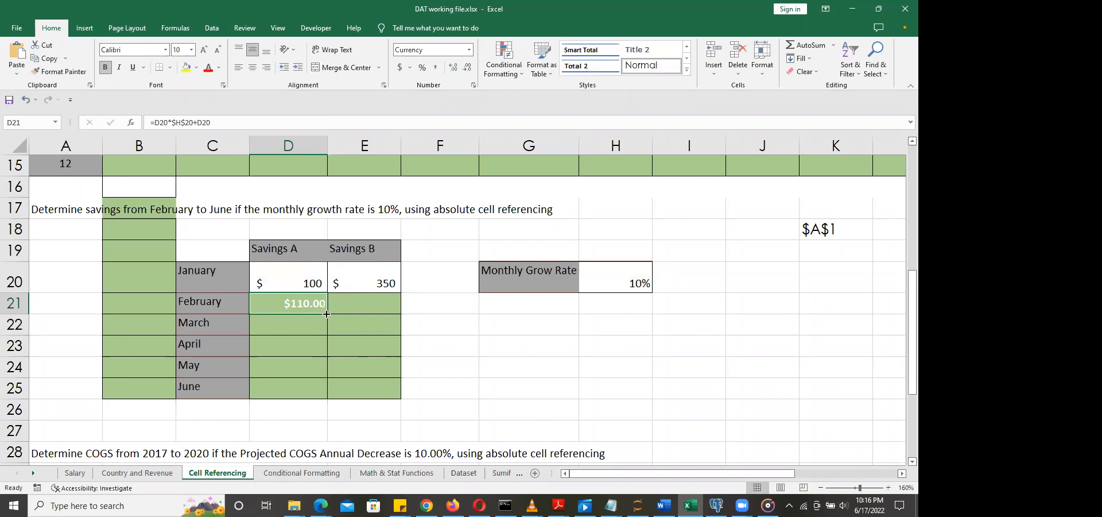
left_click_drag(326, 313, 320, 399)
left_click(539, 371)
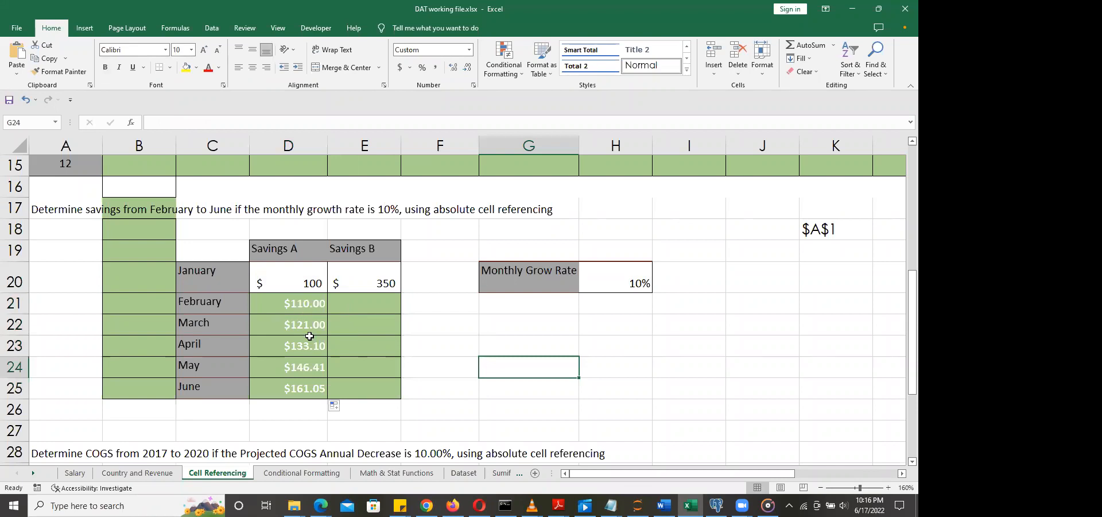
Step: Examine the cell references in each Savings A formula from February to June, D21 to D25
double_click(314, 305)
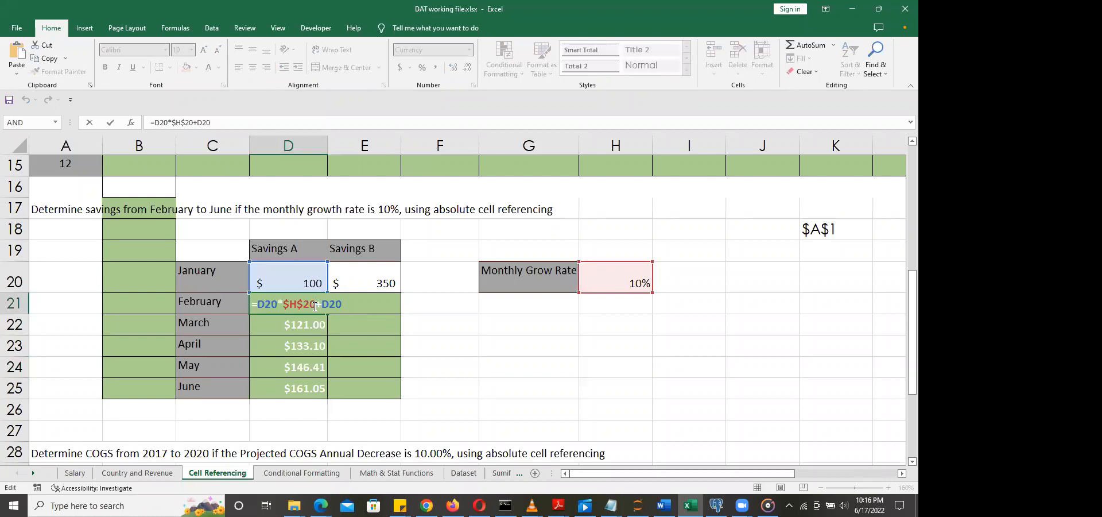
key("Return")
double_click(312, 324)
key("ctrl+Return")
double_click(291, 348)
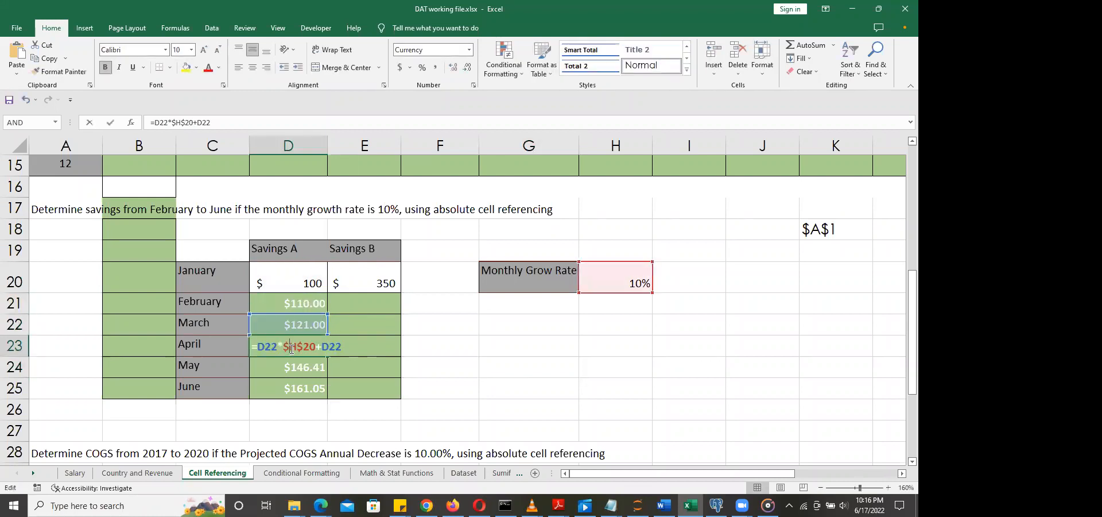
key("ctrl+Return")
double_click(291, 371)
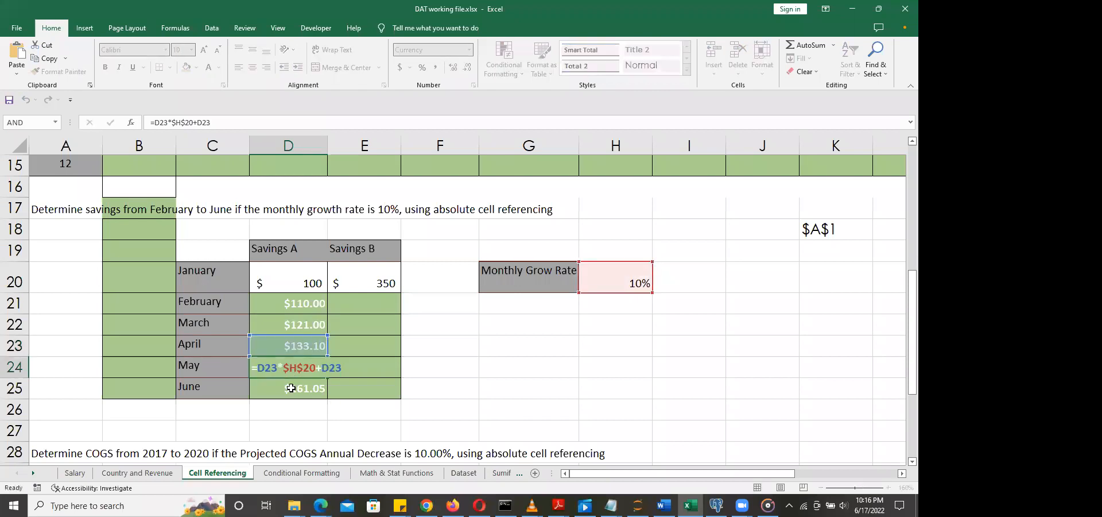
key("ctrl+Return")
double_click(292, 388)
key("ctrl+Return")
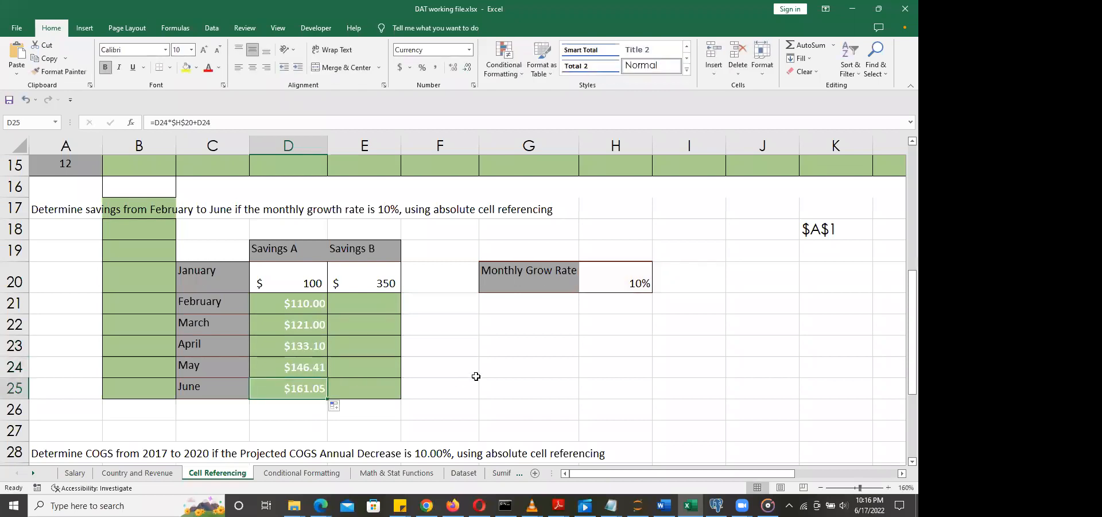
left_click(559, 370)
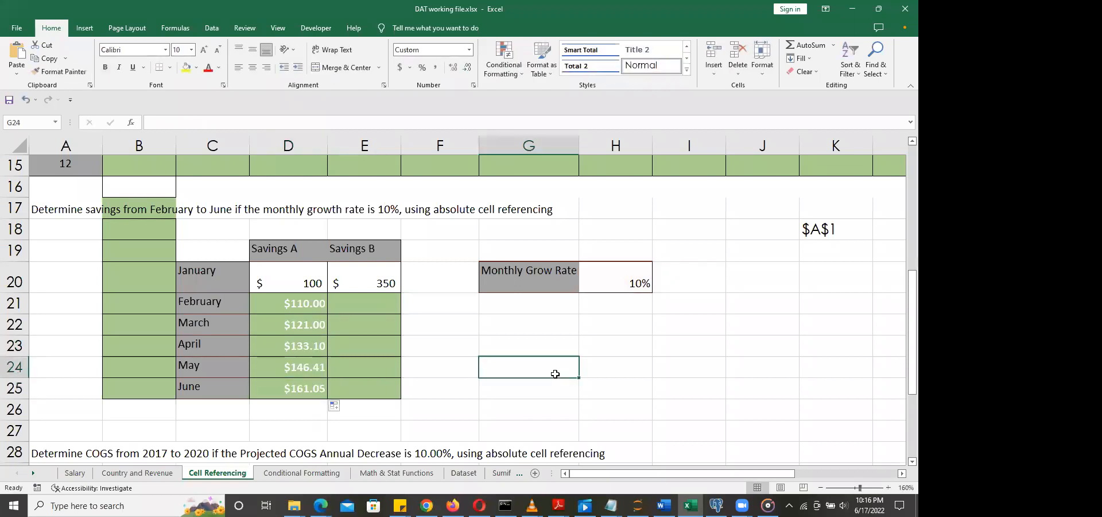
left_click(660, 331)
left_click(498, 360)
left_click(702, 350)
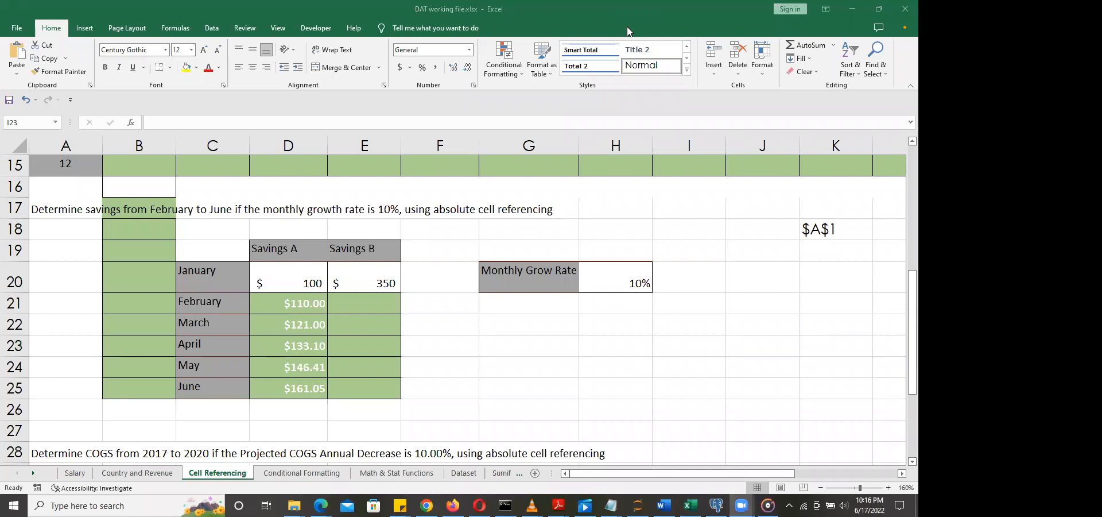
left_click(706, 221)
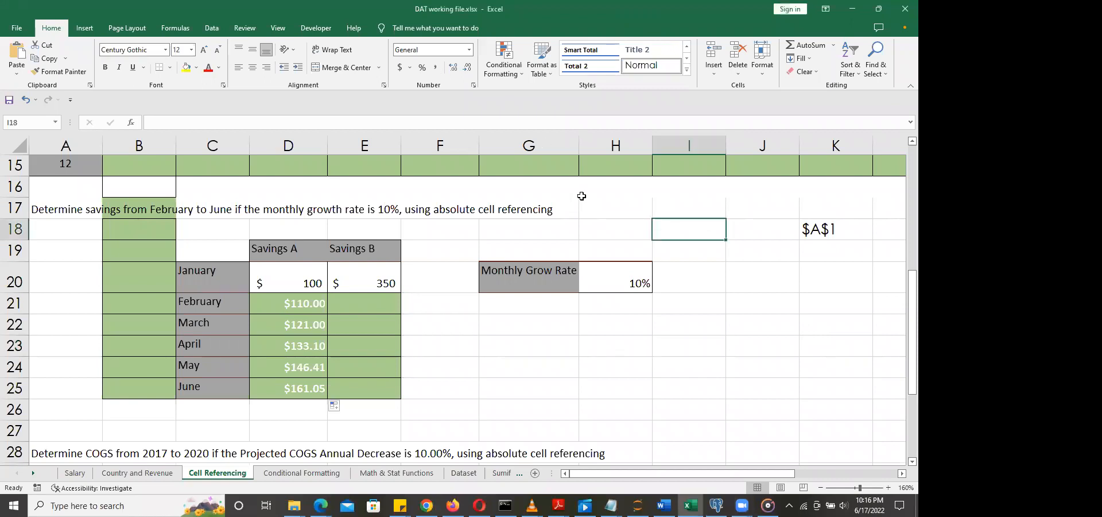
Step: Review the absolute growth rate reference in D21's formula and the rate cell H20 it points to
left_click(307, 299)
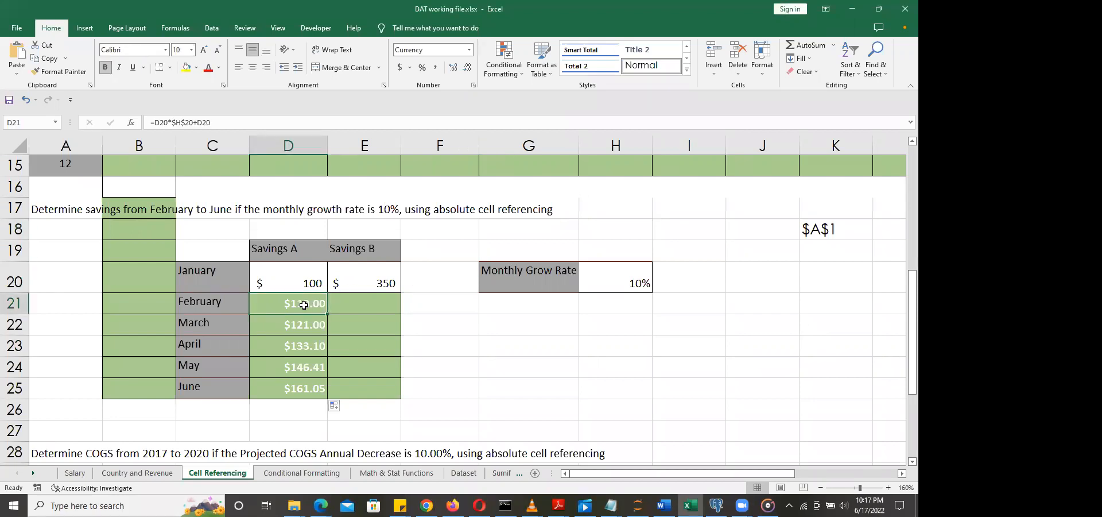
double_click(304, 305)
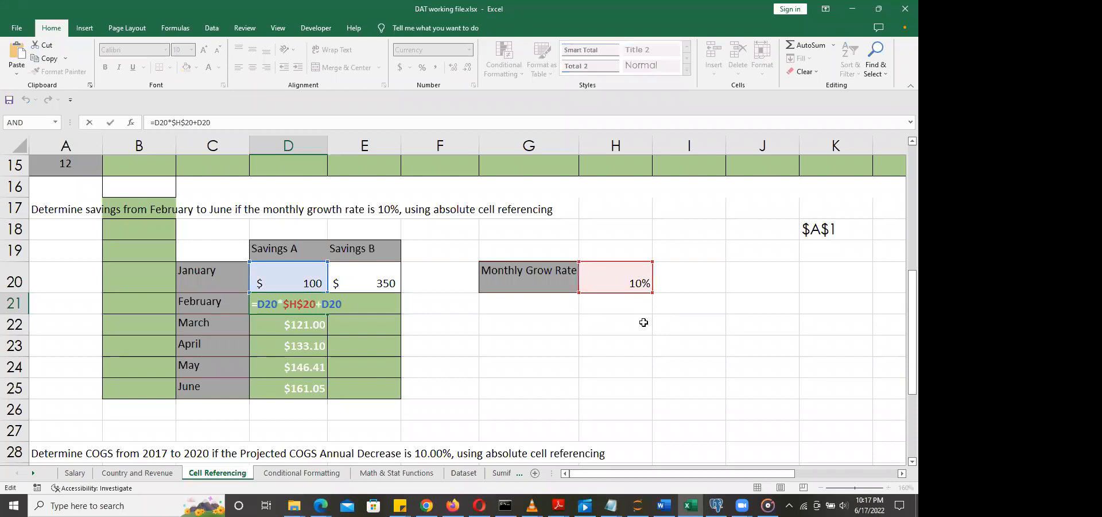
left_click(624, 330)
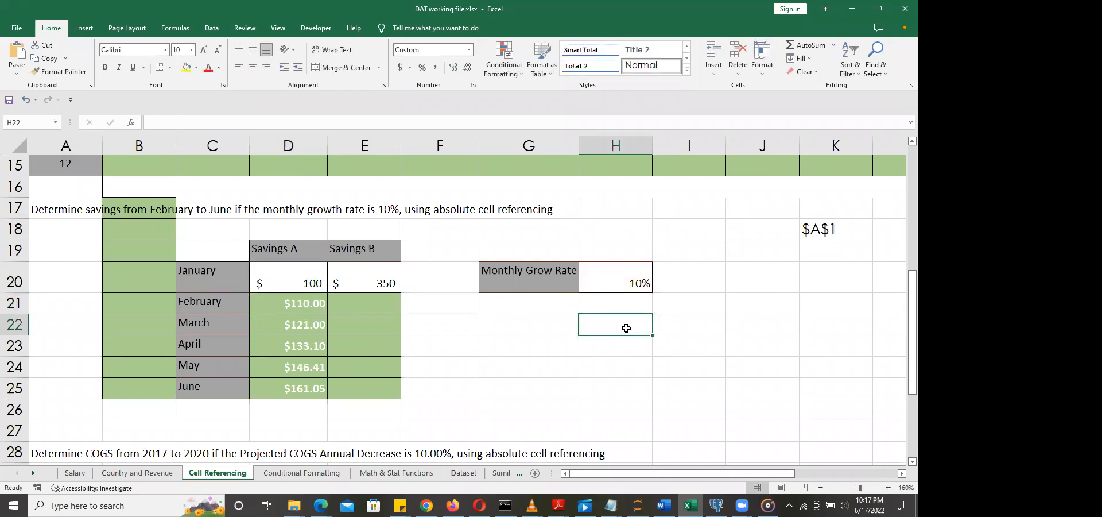
left_click(678, 326)
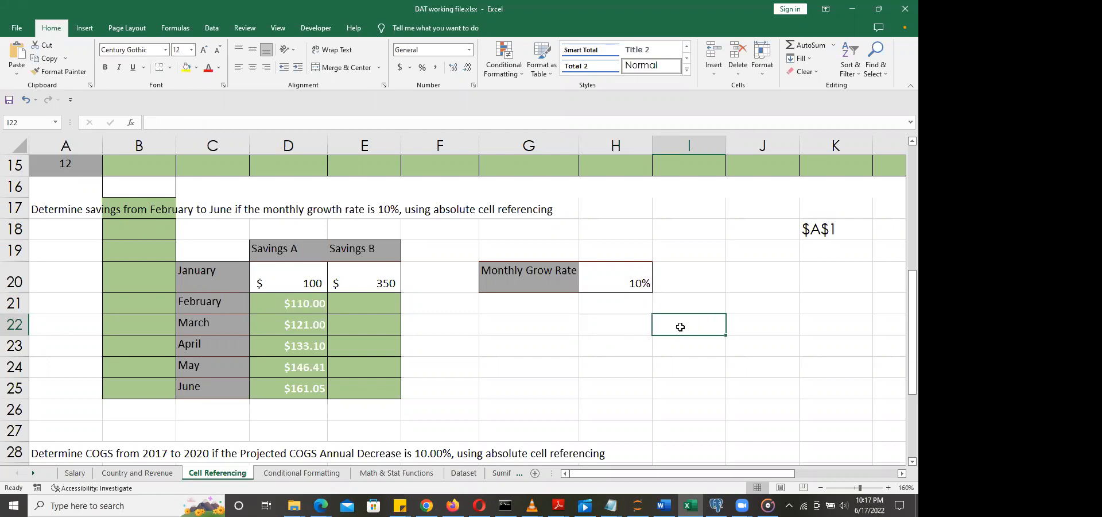
left_click(638, 282)
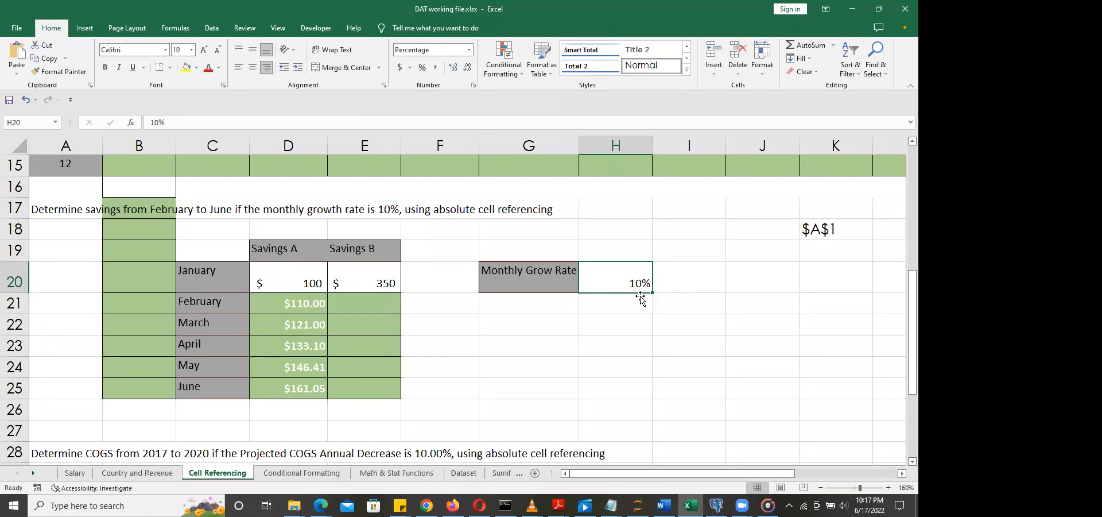
Step: Enter a trial formula =h20 in I22, cycle its reference through the absolute, mixed and relative forms, and discard it
left_click(690, 326)
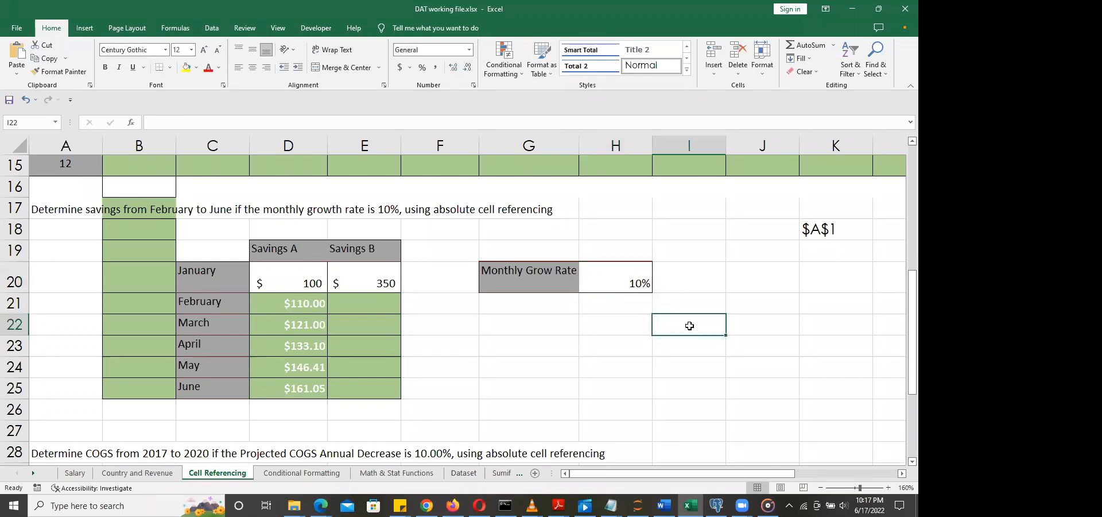
type("=")
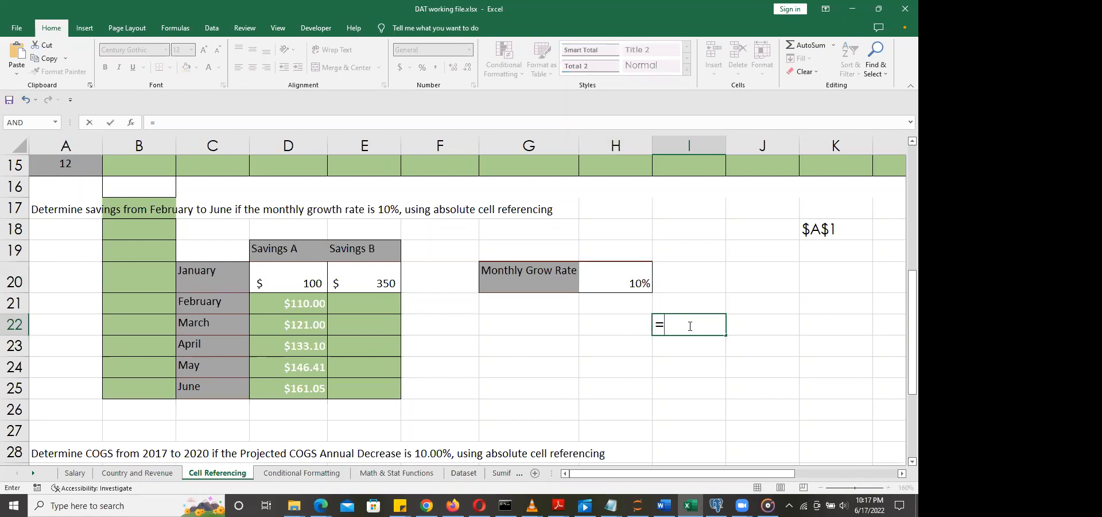
type("h20")
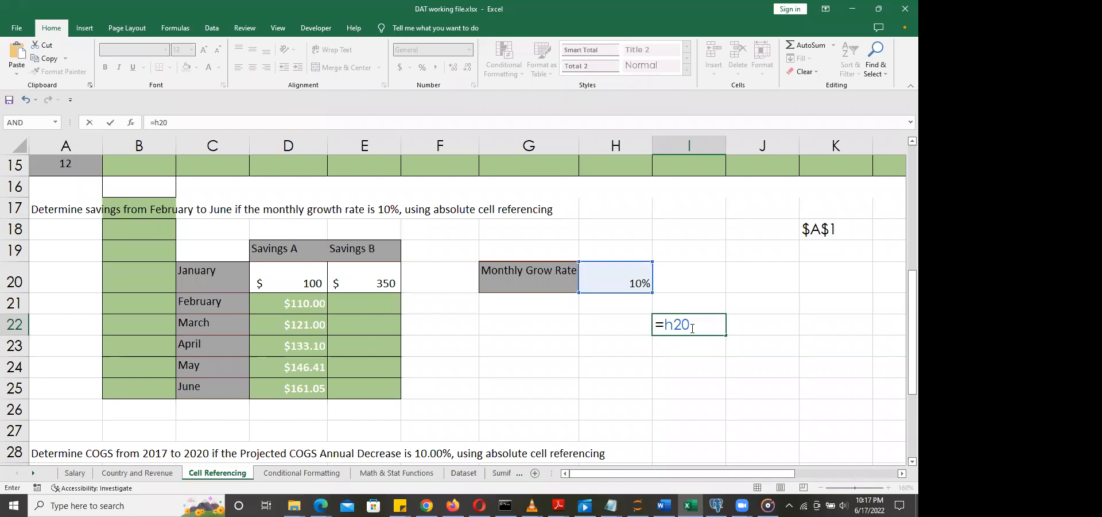
key("F4")
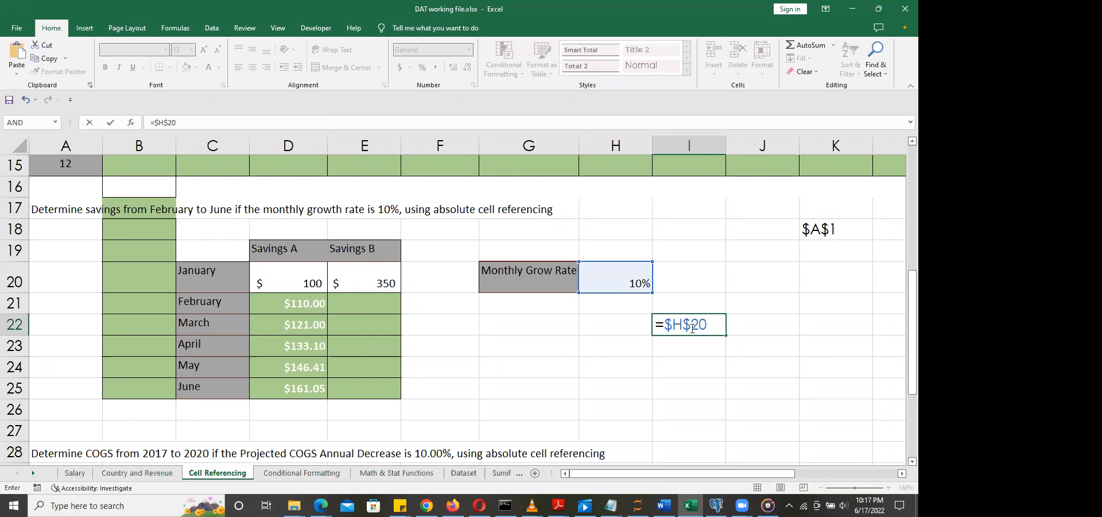
key("F4")
key("F4")
key("F4")
key("F4")
key("F4")
key("F4")
key("F4")
key("Escape")
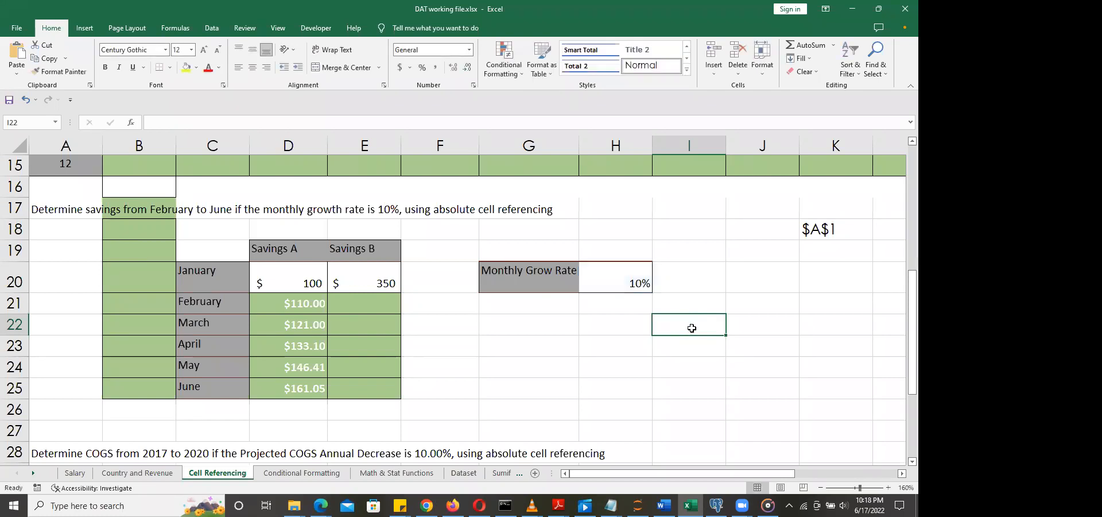
left_click(614, 359)
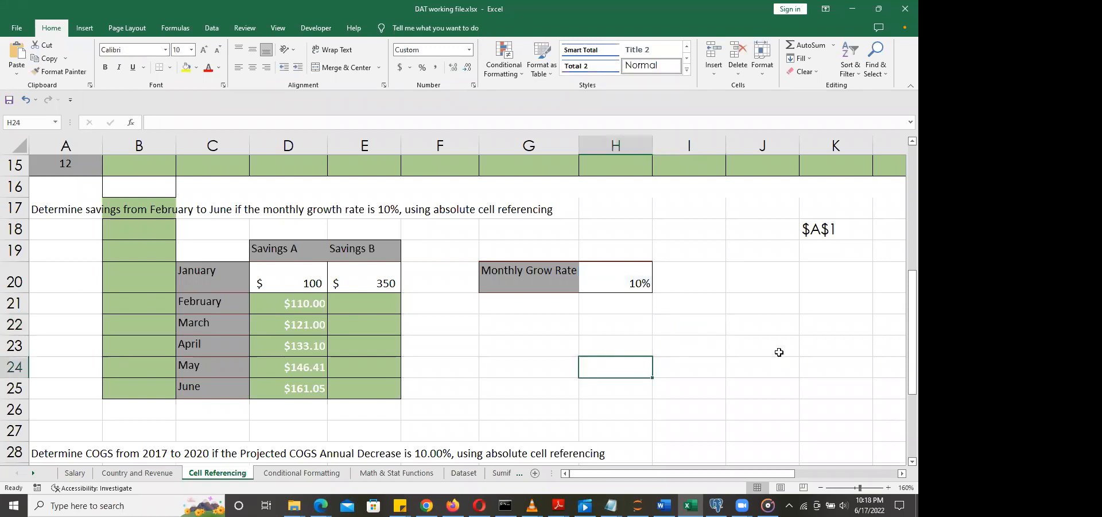
Step: Select the February to June Savings B cells, E21 to E25
left_click_drag(910, 305, 903, 345)
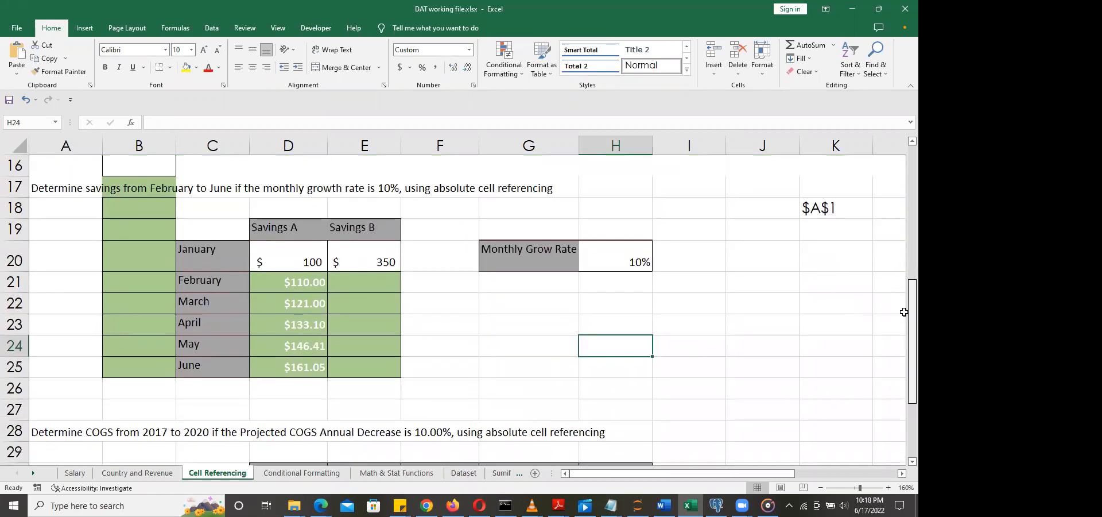
left_click(371, 282)
left_click_drag(371, 282, 373, 368)
left_click_drag(363, 279, 363, 365)
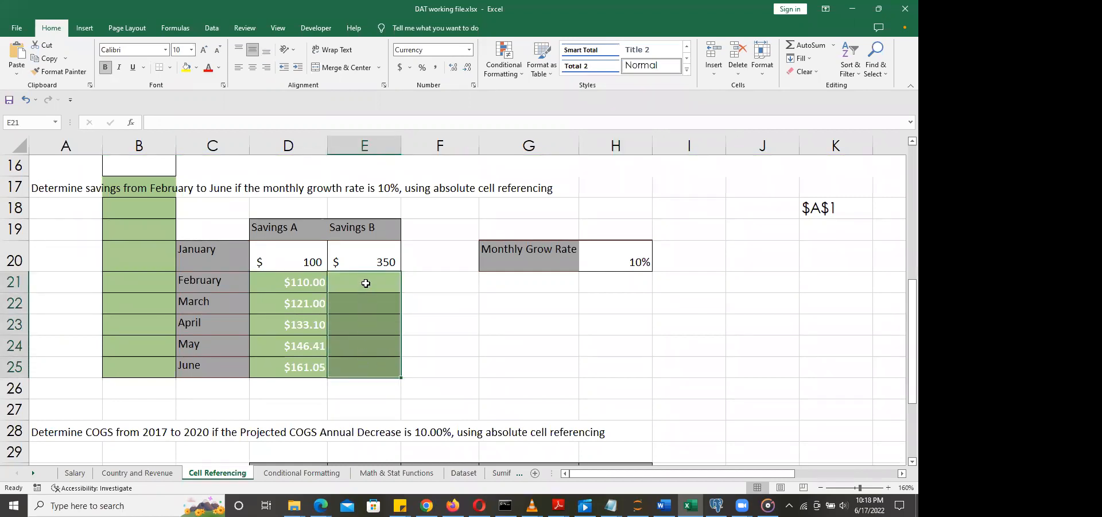
left_click_drag(369, 278, 367, 365)
left_click_drag(356, 278, 360, 365)
left_click_drag(351, 280, 357, 364)
Step: Try to calculate the 2017 COGS in E31 with the formula =D31(1-$G$33)
scroll(896, 333, "down", 2)
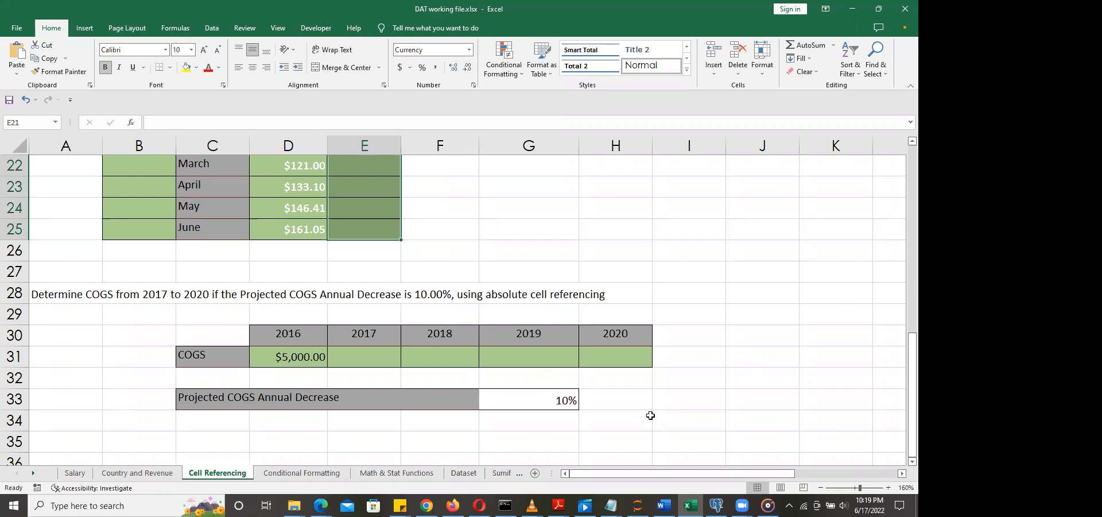
left_click(361, 358)
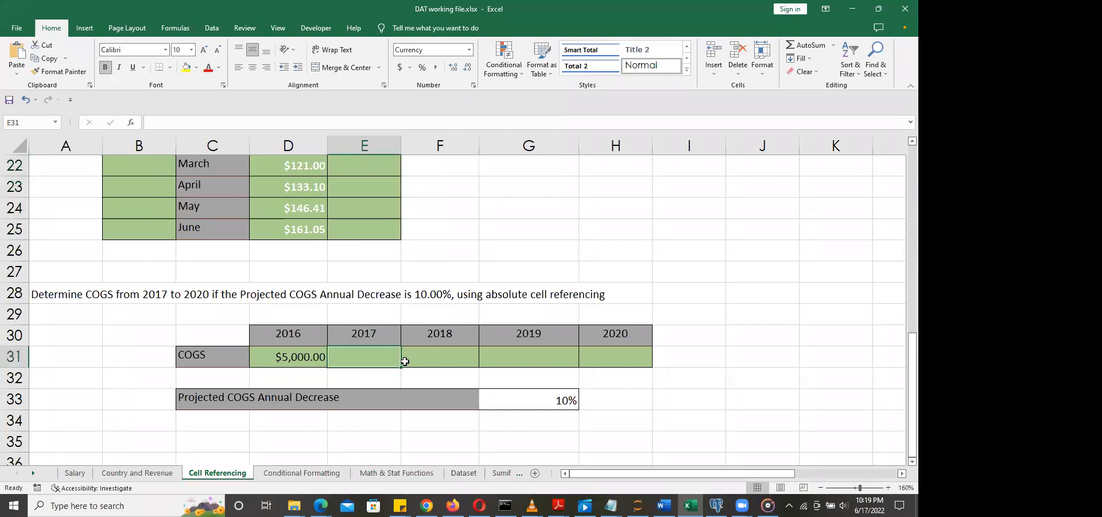
type("=")
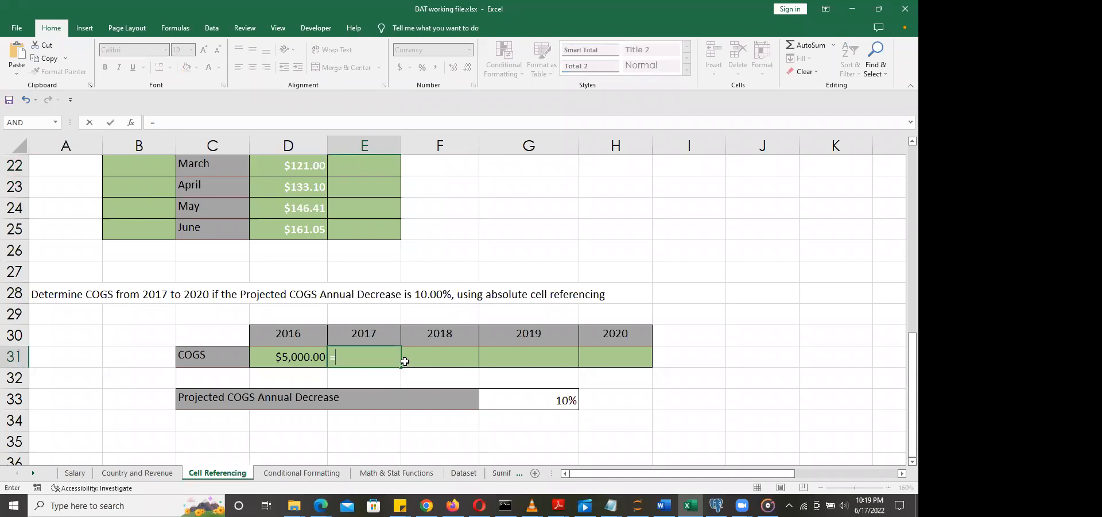
left_click(290, 362)
type("(")
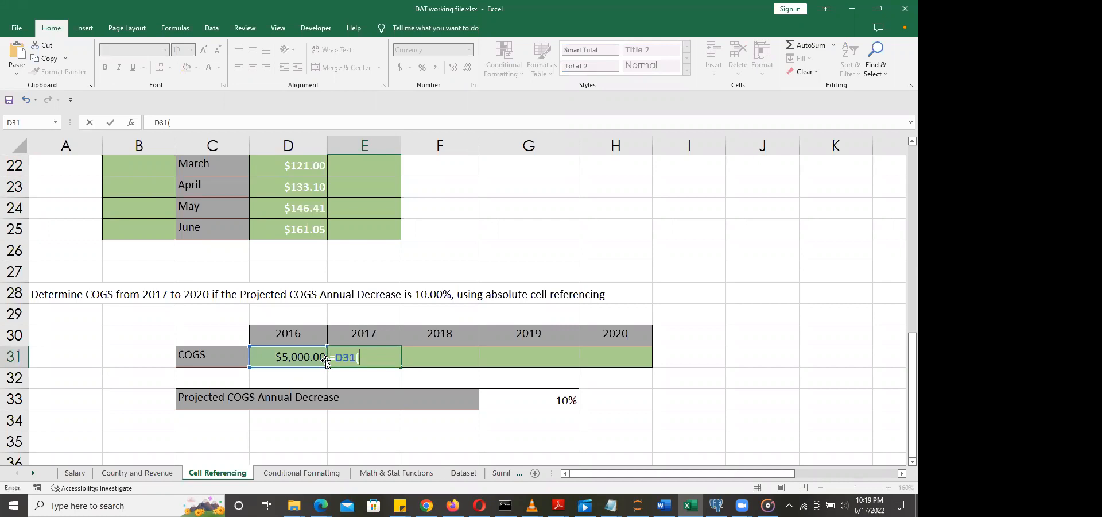
type("1-")
left_click(551, 402)
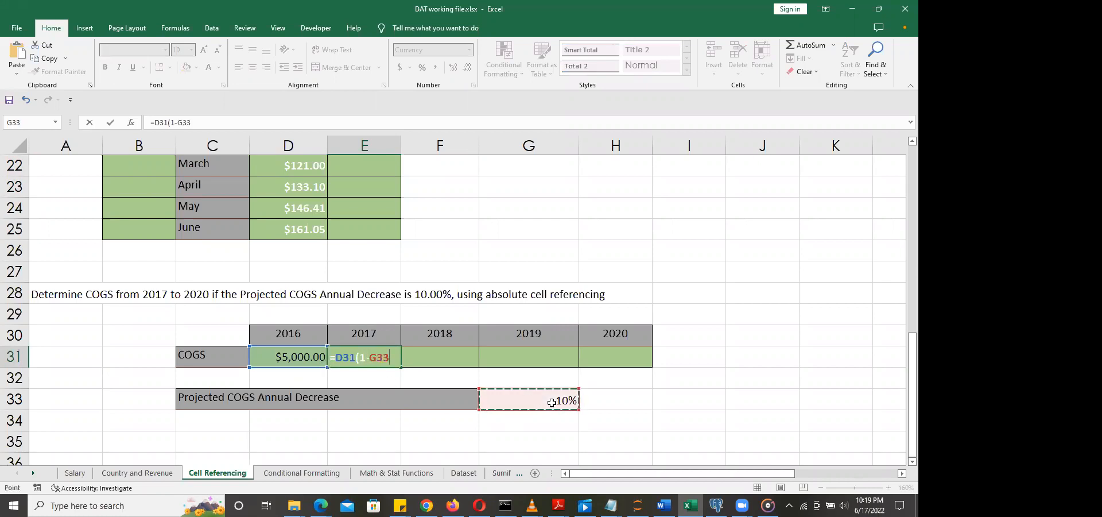
type(")")
left_click(385, 358)
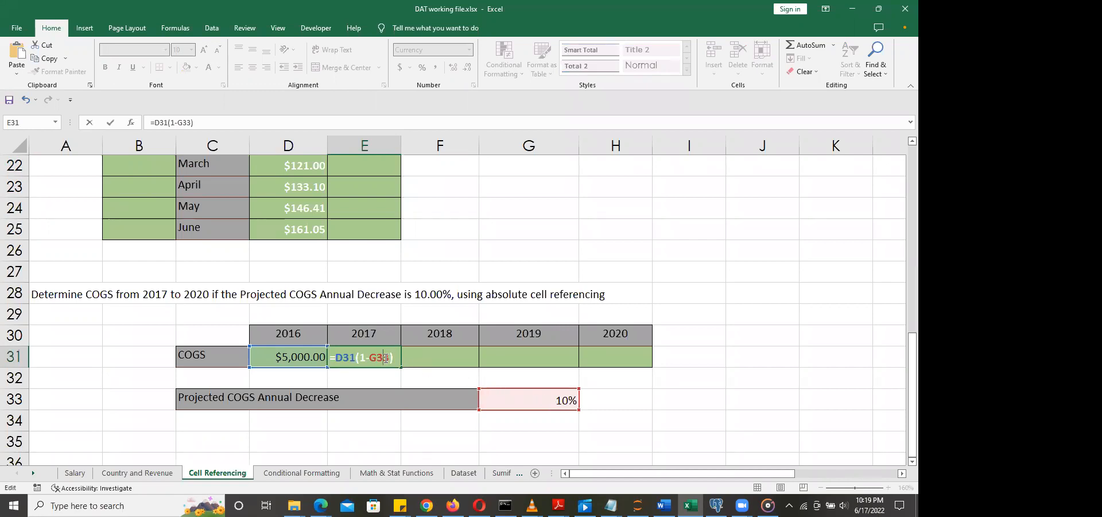
key("F4")
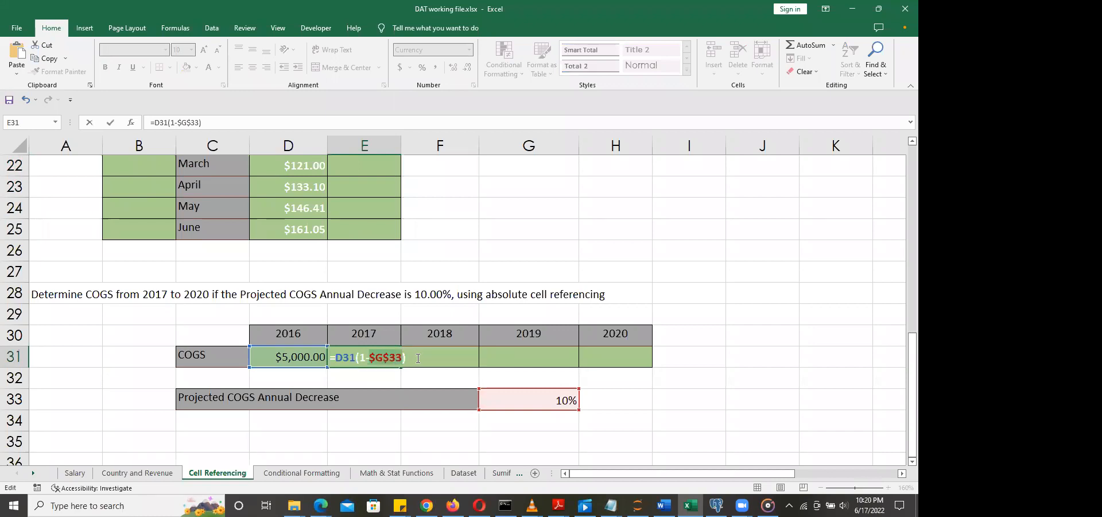
key("Return")
Step: Inspect the faulty 2017 COGS formula in E31 and clear the cell
left_click(370, 358)
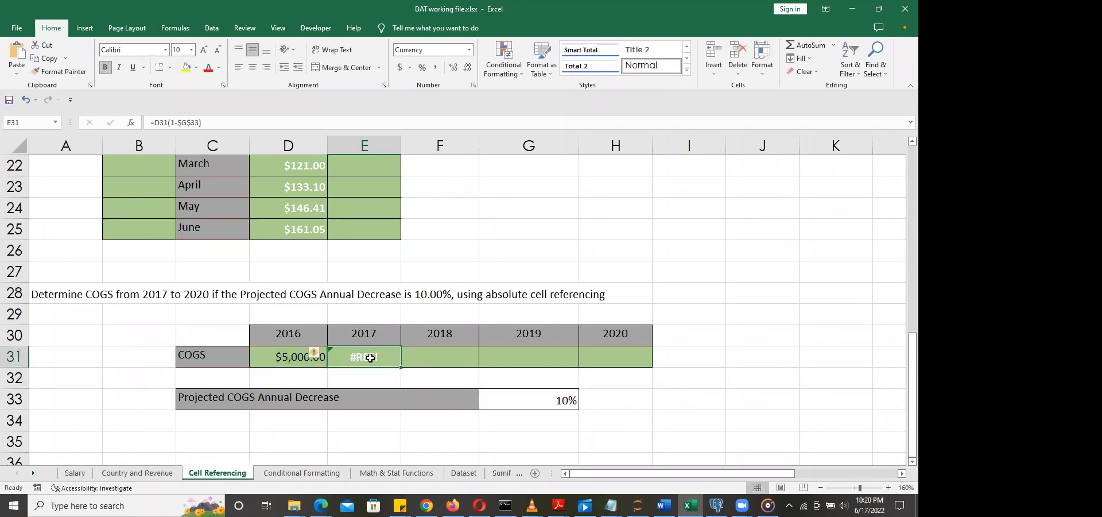
double_click(370, 358)
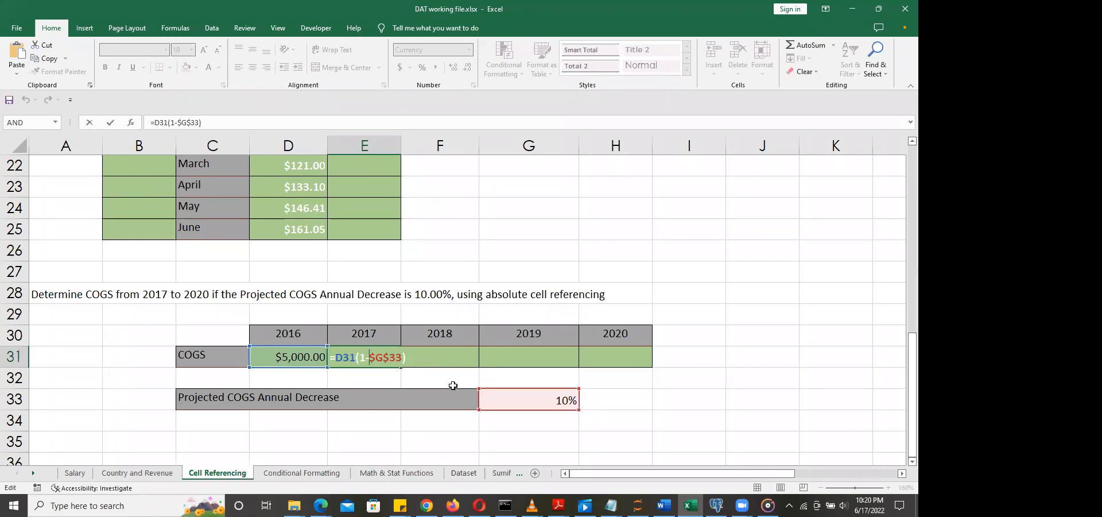
key("Escape")
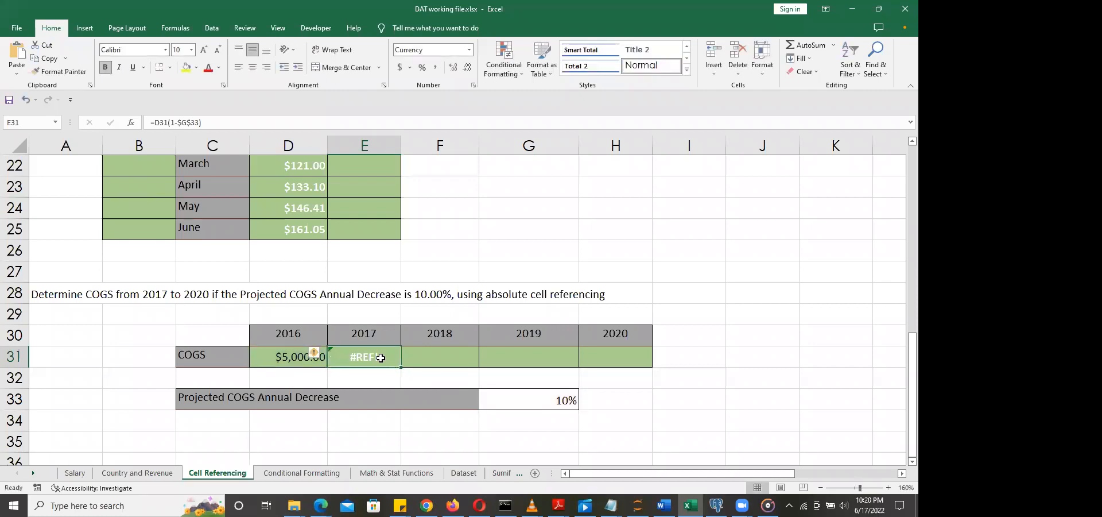
key("Delete")
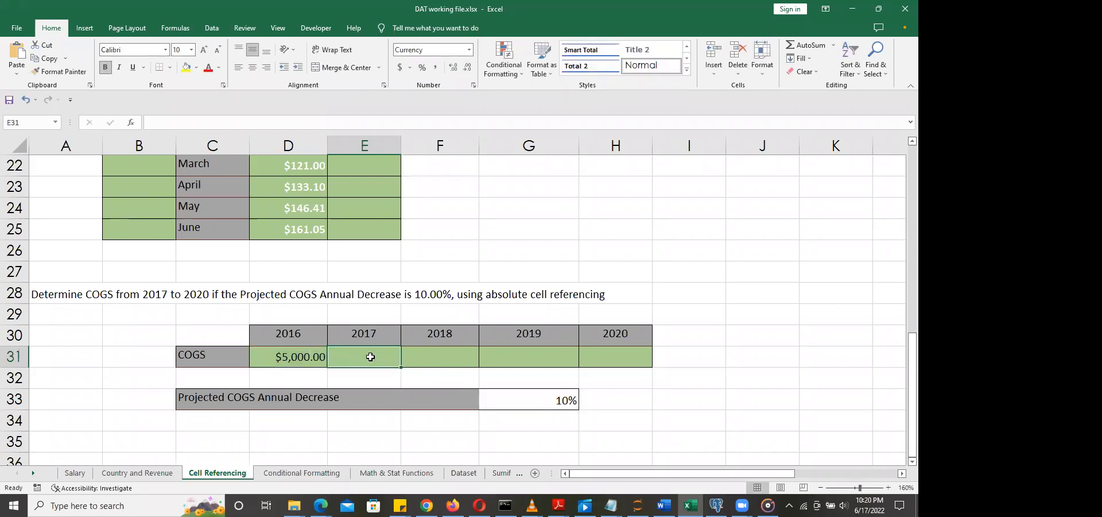
Step: Calculate the 2017 COGS in E31 with the formula =D31*(1-$G$33), keeping the decrease rate absolute
type("=")
left_click(295, 358)
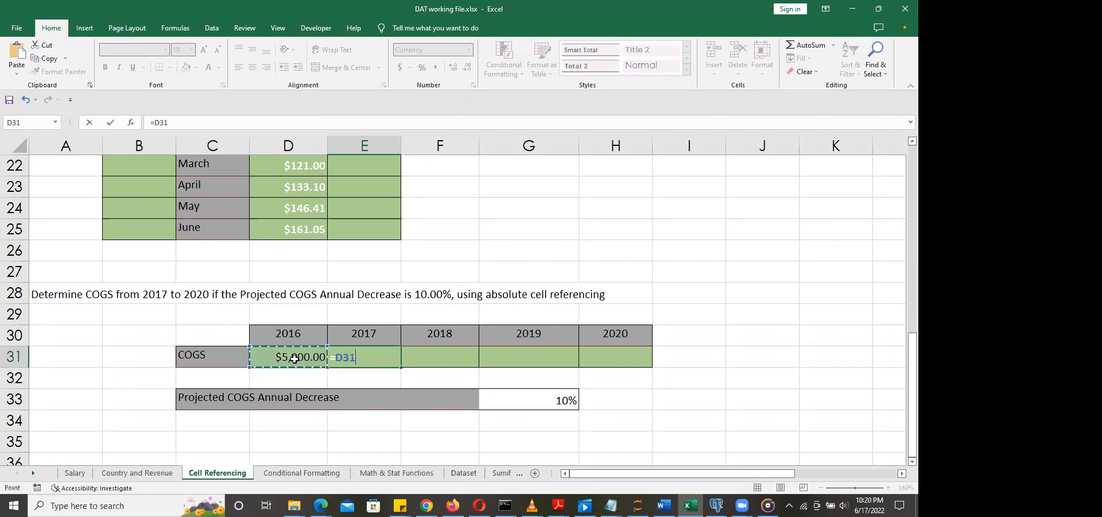
type("*(1-")
left_click(557, 400)
key("F4")
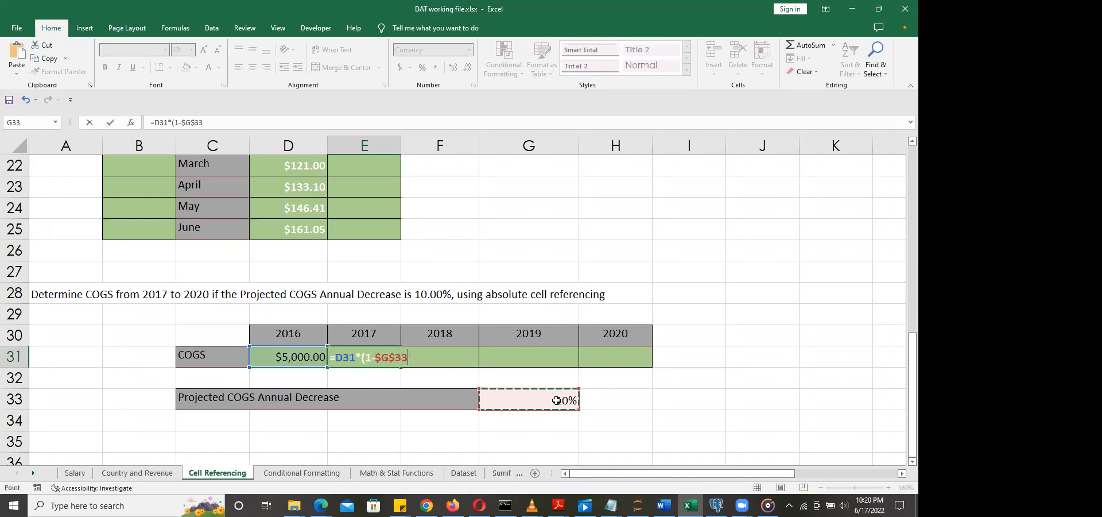
type(")")
key("Return")
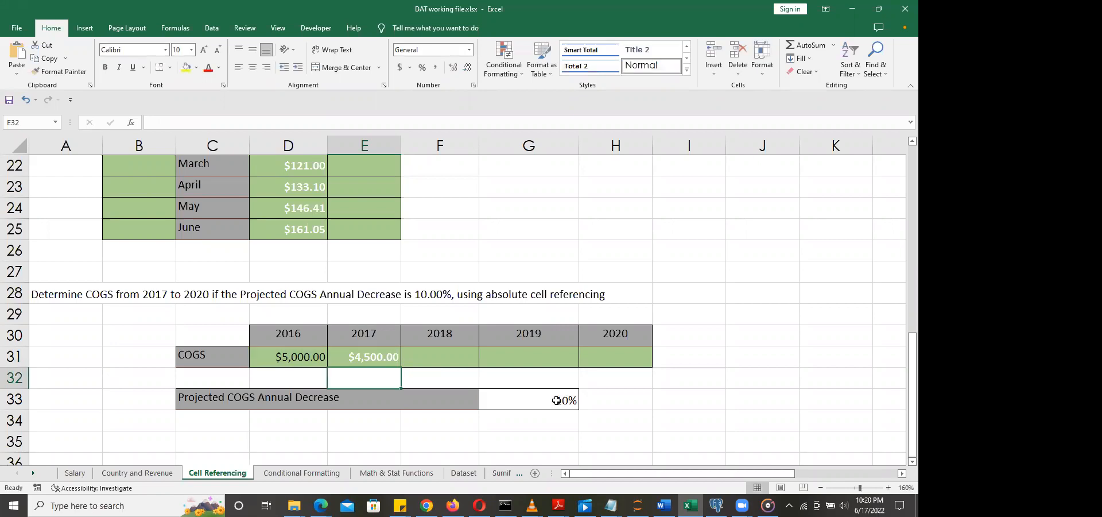
Step: Fill the 2017 COGS formula across the 2018 to 2020 cells, F31 to H31
left_click(391, 359)
left_click_drag(400, 367, 654, 372)
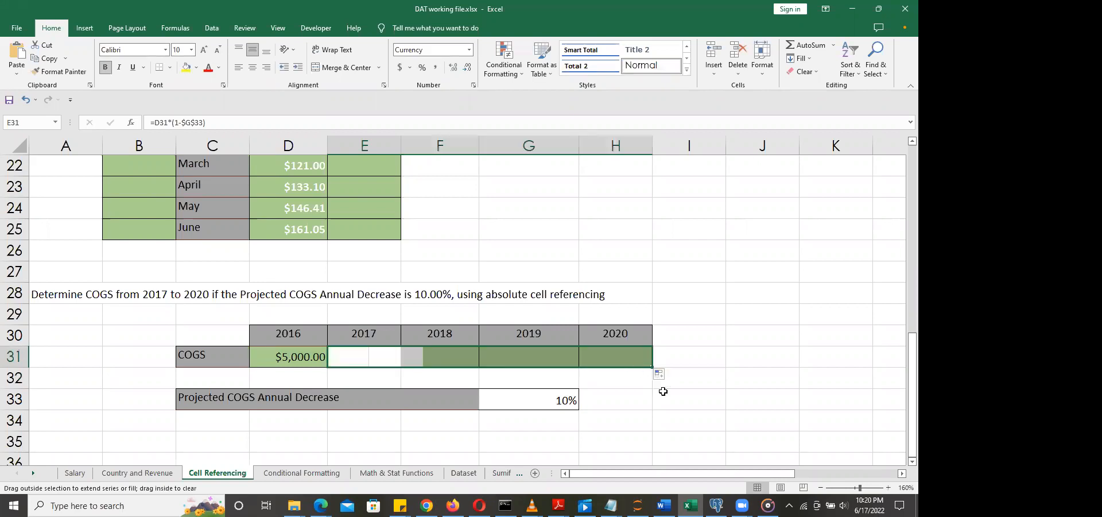
left_click(645, 414)
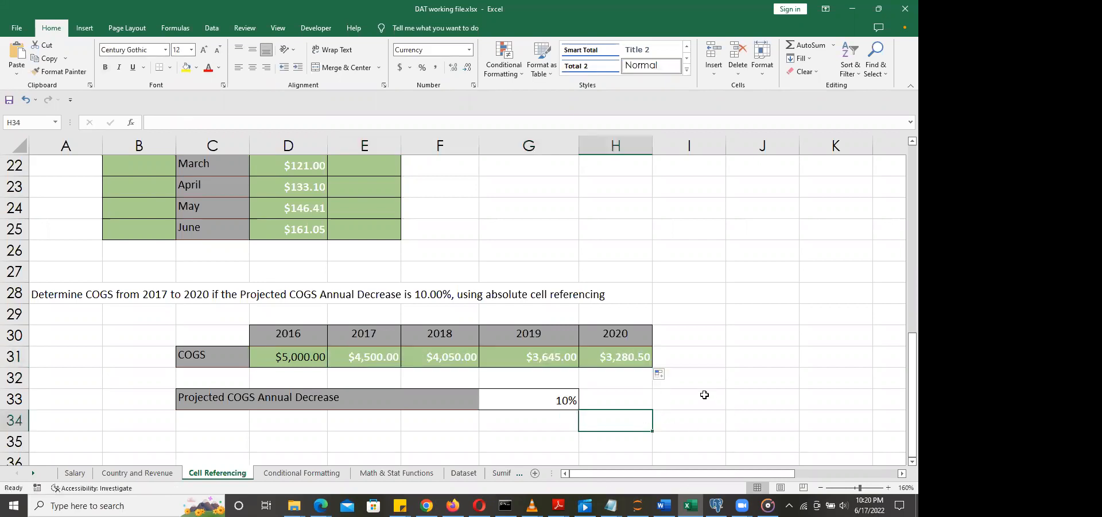
Step: Review the cell references in the 2017 COGS formula in E31
left_click(362, 424)
double_click(375, 357)
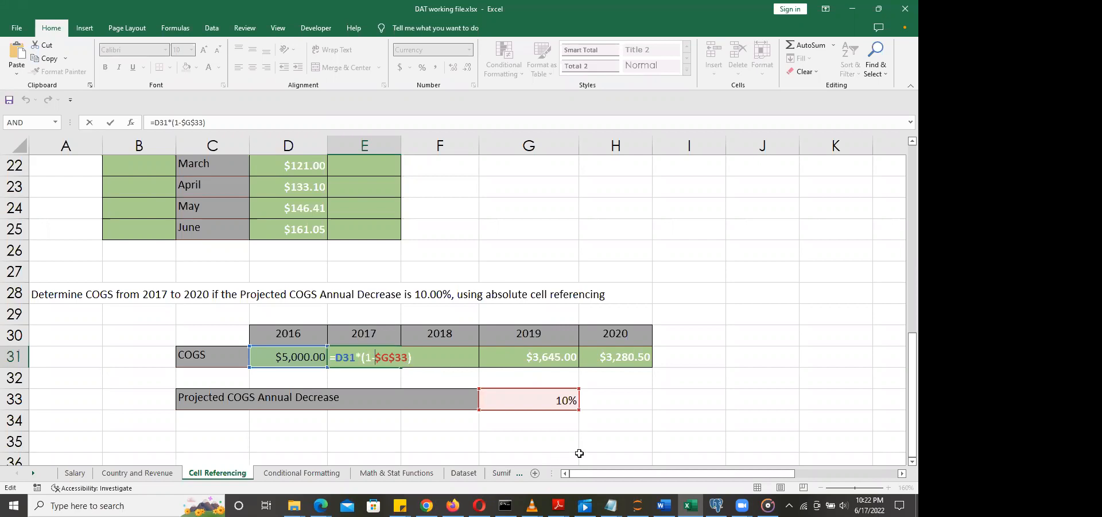
key("ctrl+Return")
Step: Replace the February Savings A formula in D21 with =D20*(1+$H$20), using an absolute growth rate reference
scroll(837, 368, "up", 7)
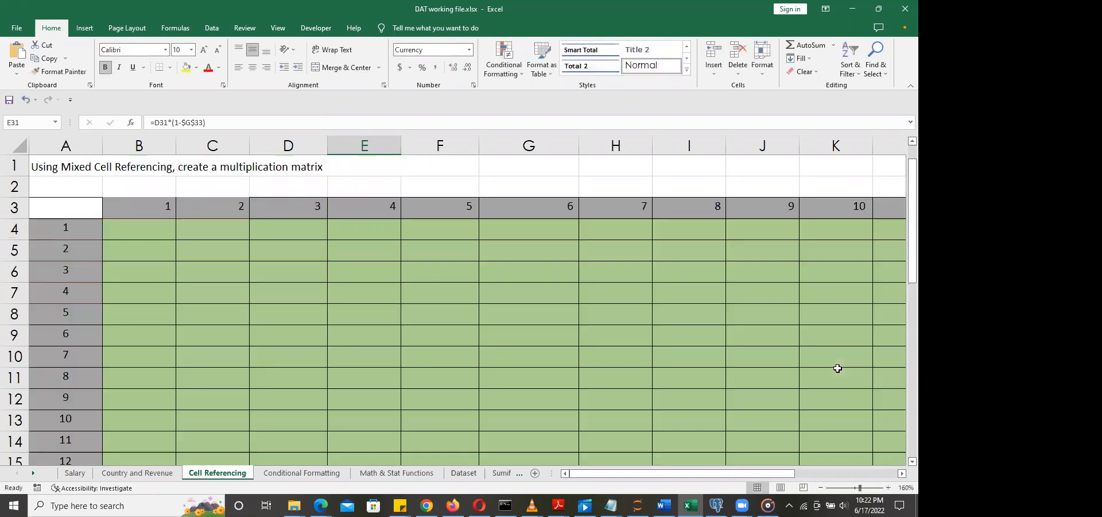
scroll(838, 368, "down", 5)
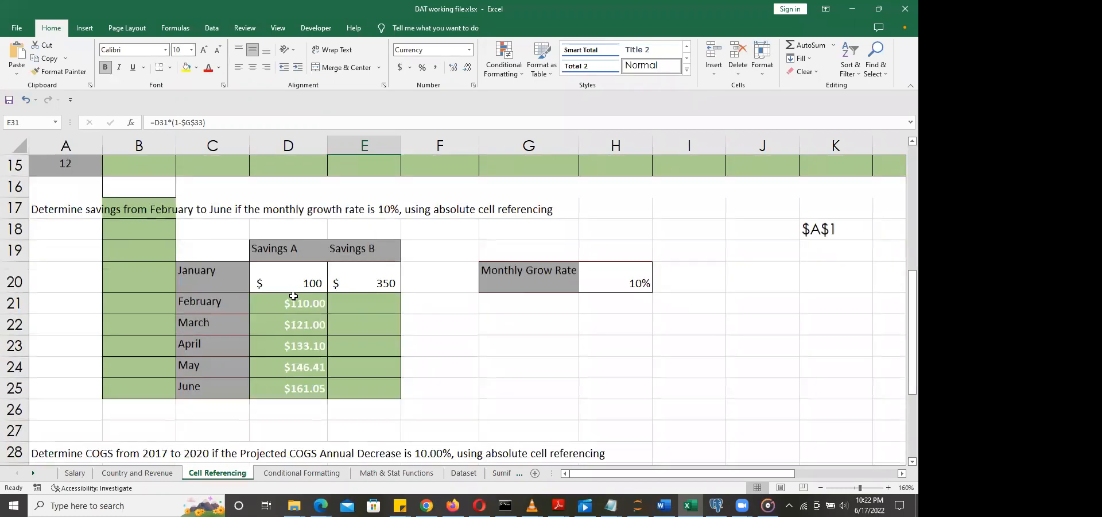
double_click(294, 295)
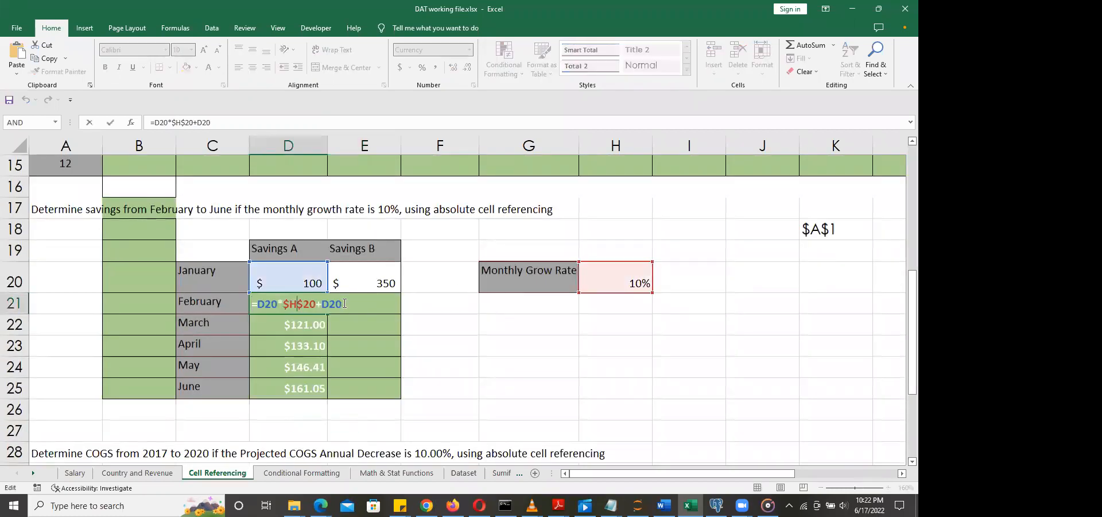
left_click_drag(346, 304, 260, 303)
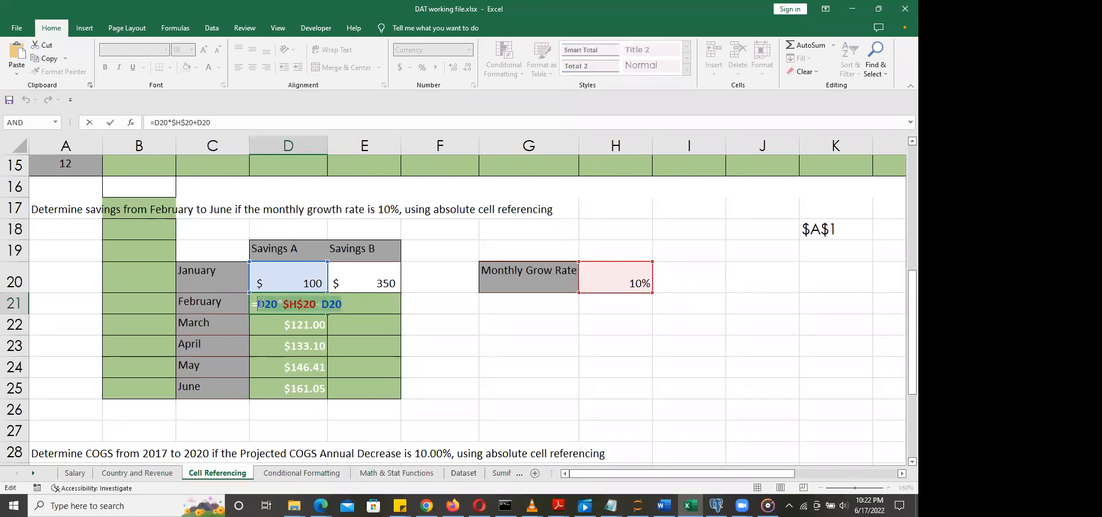
key("BackSpace")
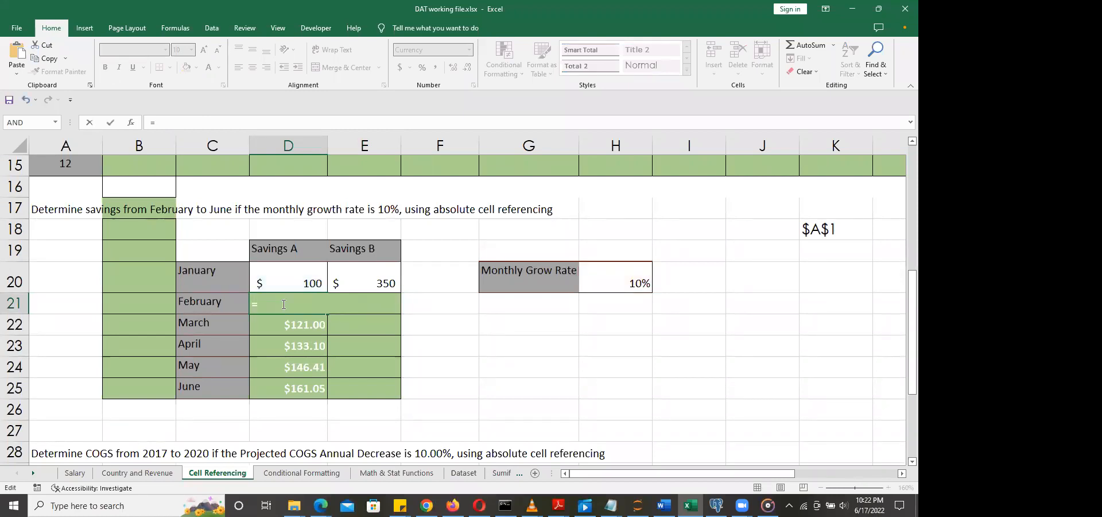
left_click(288, 281)
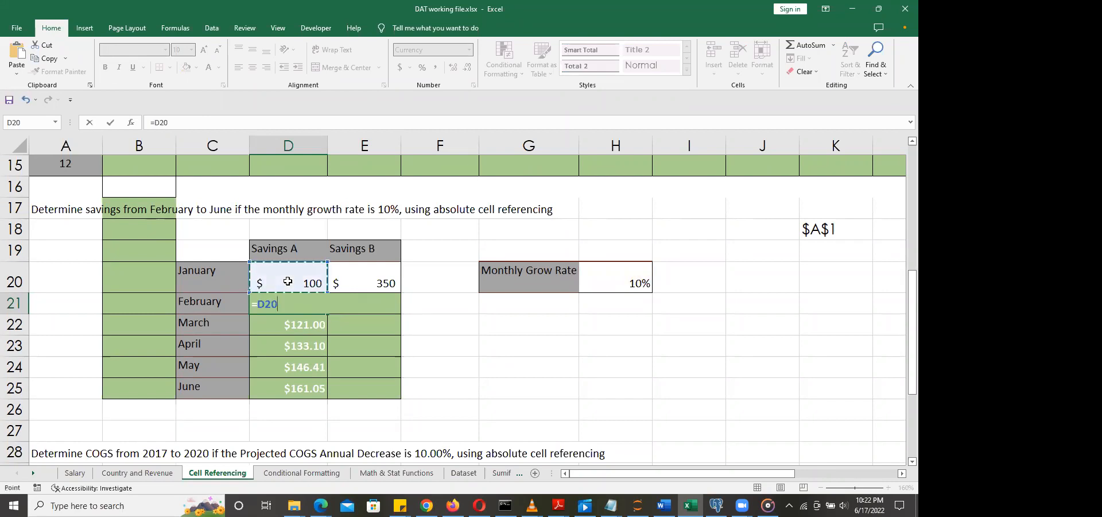
type("*(1+")
left_click(609, 281)
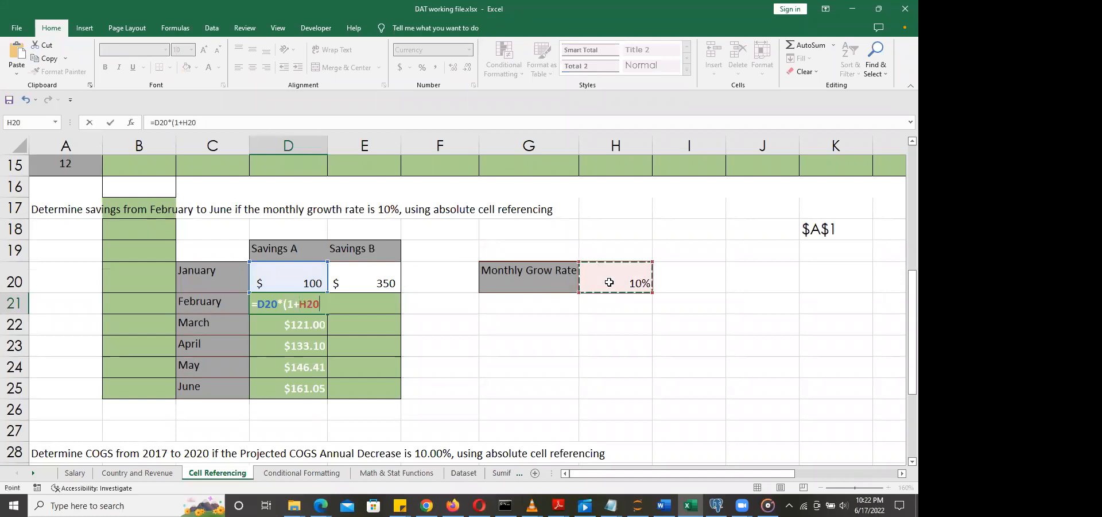
key("F4")
key("Return")
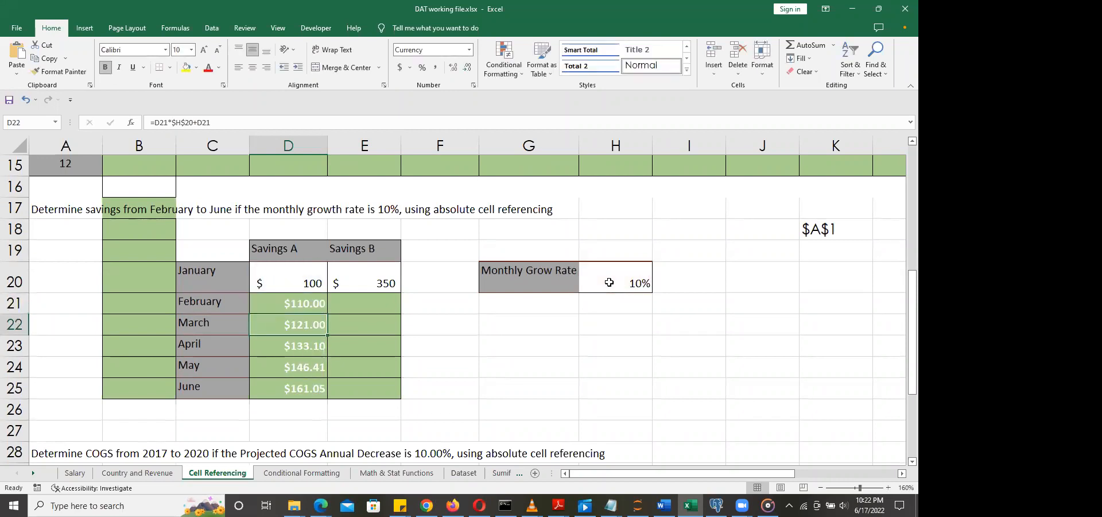
Step: Fill the revised February Savings A formula down through June, D22 to D25
left_click(300, 303)
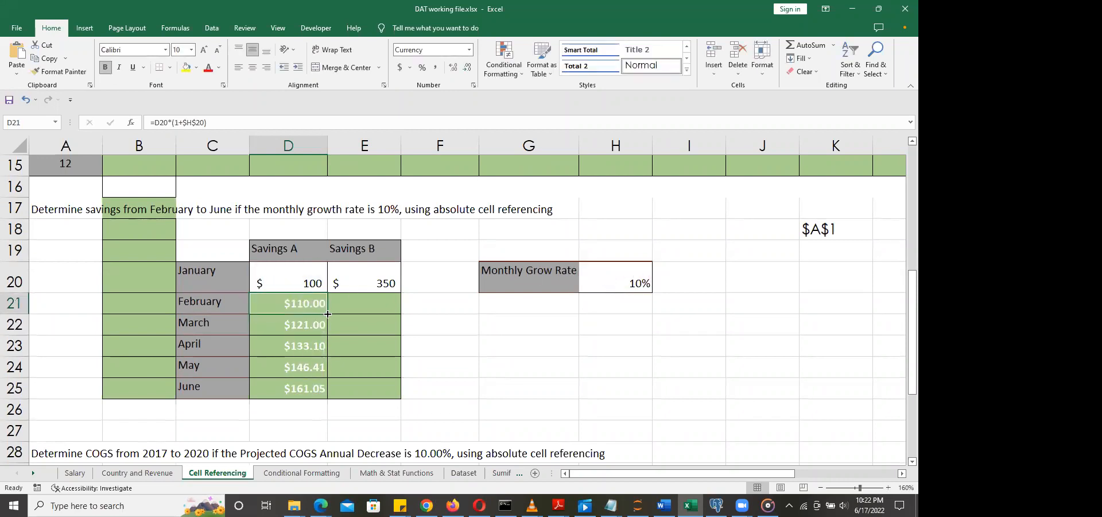
double_click(328, 314)
left_click(539, 368)
Step: Check the copied Savings A formulas from March to June, D22 to D25
left_click(297, 323)
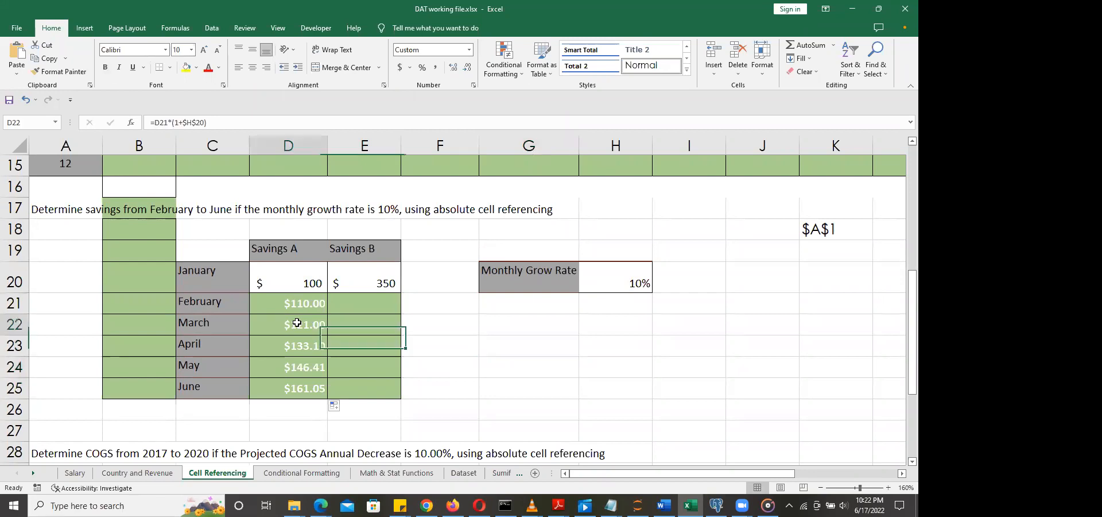
left_click(303, 345)
left_click(305, 367)
left_click(305, 388)
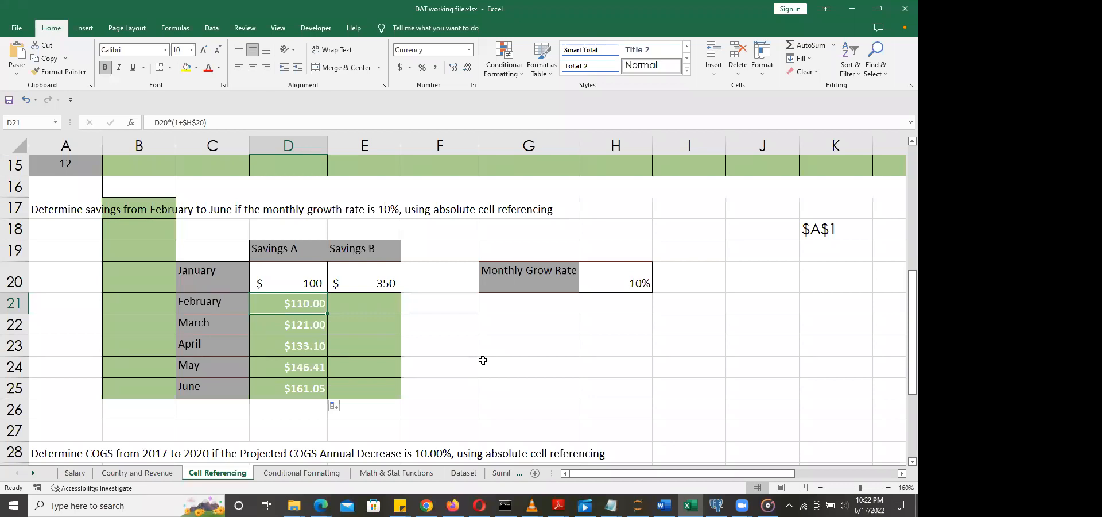
Step: Try to rewrite the 2017 COGS formula in E31 as =D31*D31-$G$33
left_click_drag(902, 323, 903, 397)
left_click(369, 357)
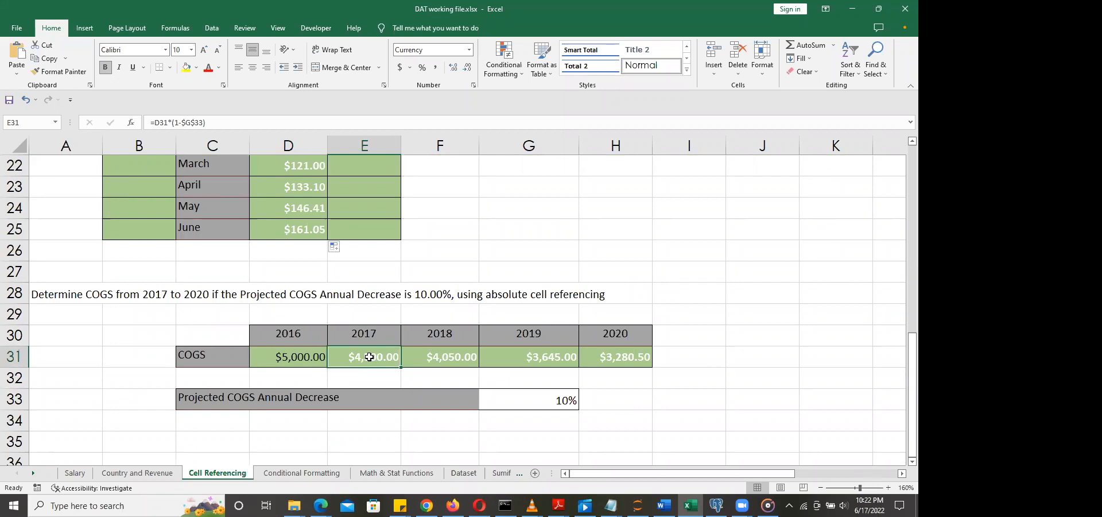
double_click(369, 357)
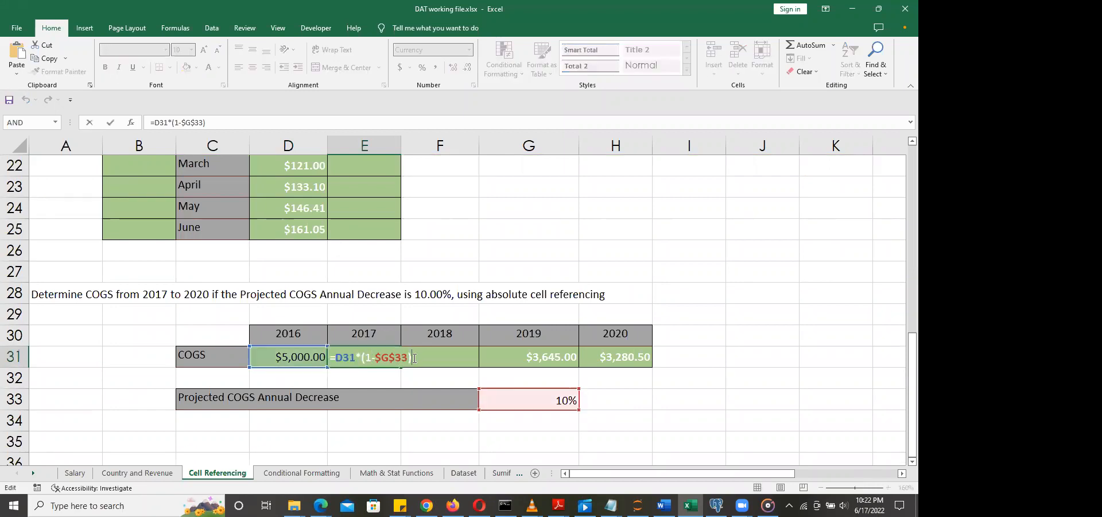
key("BackSpace")
key("BackSpace")
key("BackSpace")
key("BackSpace")
key("BackSpace")
key("BackSpace")
key("BackSpace")
key("BackSpace")
key("BackSpace")
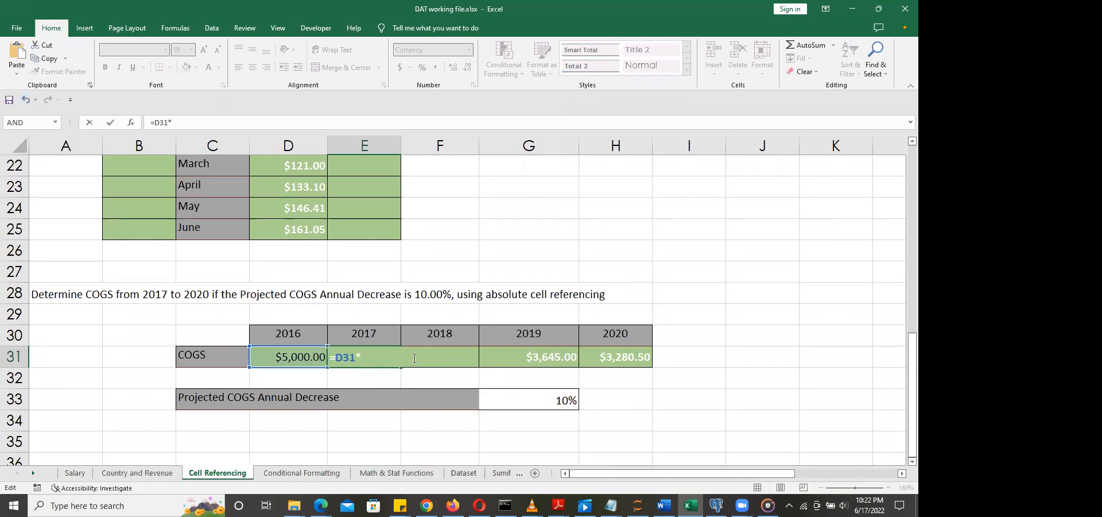
left_click(297, 359)
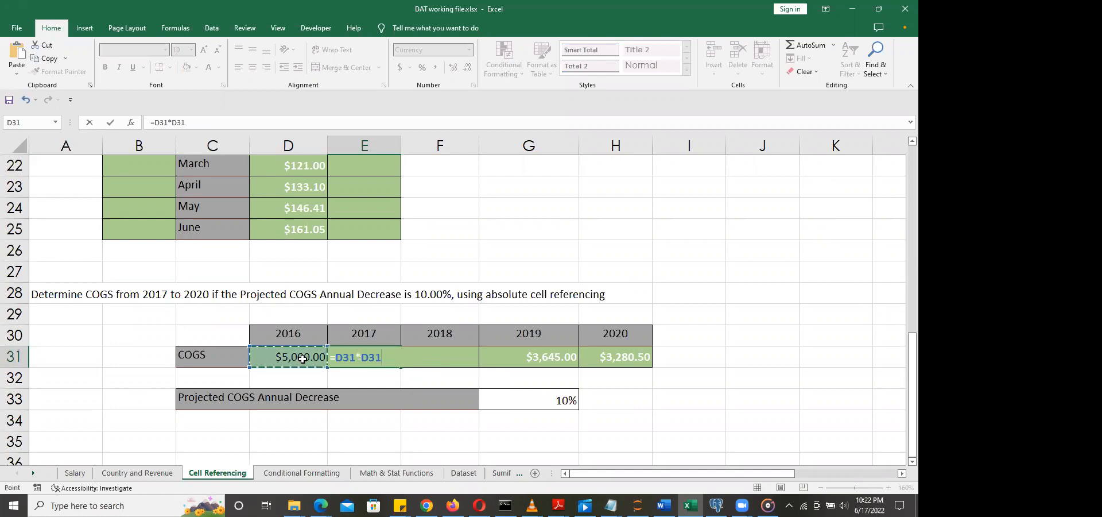
type("-")
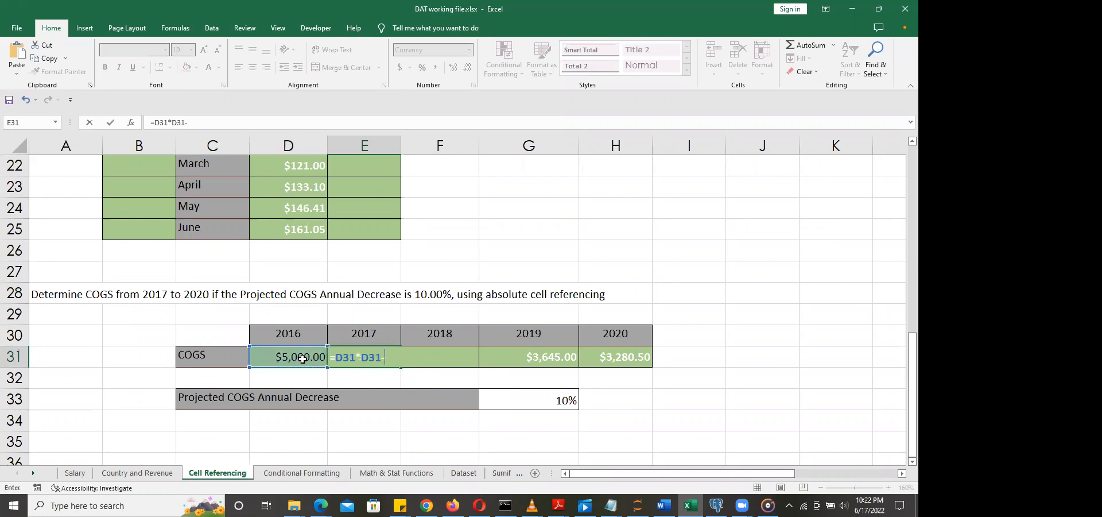
left_click(555, 396)
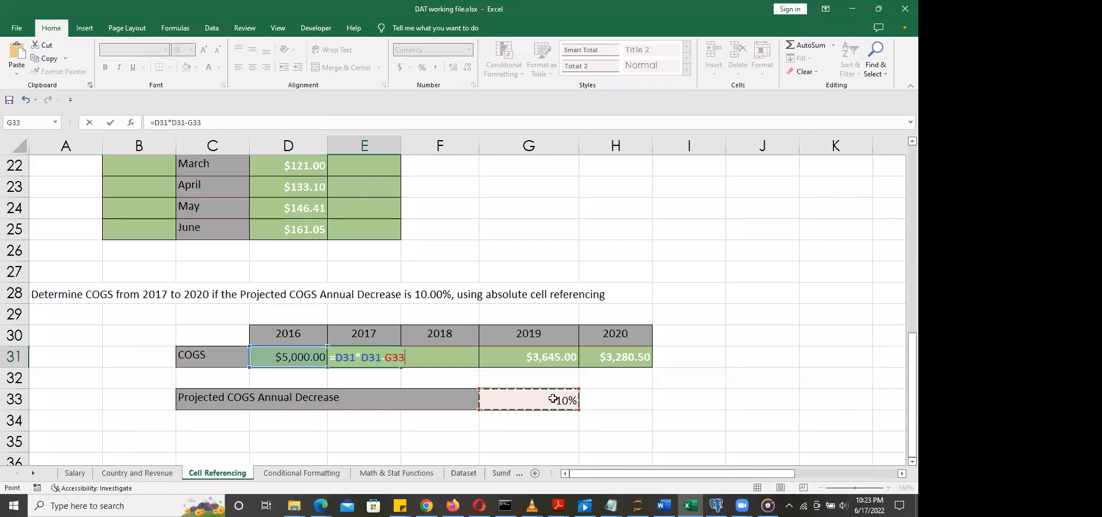
key("F4")
key("Return")
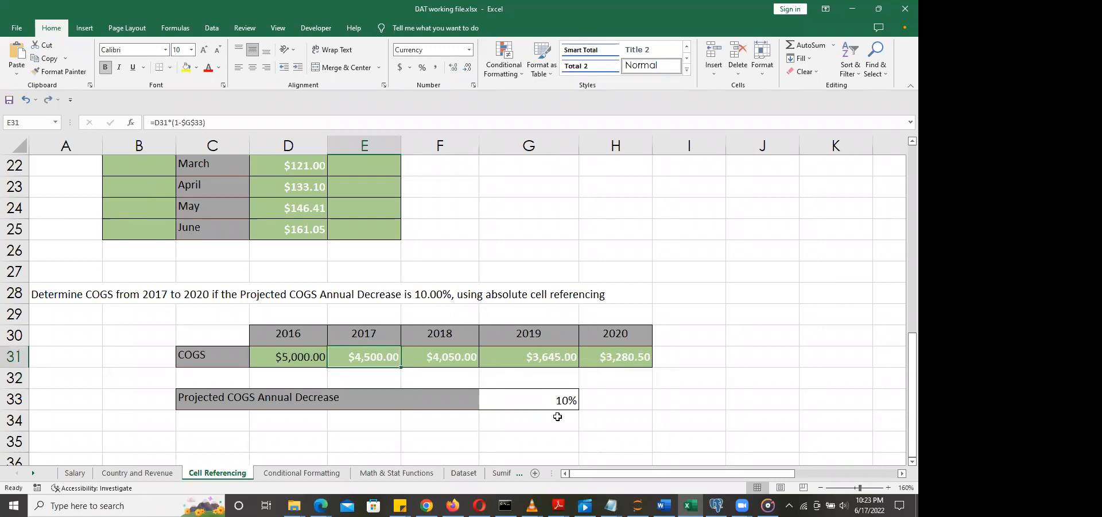
Step: Examine the 2017 COGS formula in E31 and its references to D31 and $G$33
double_click(373, 356)
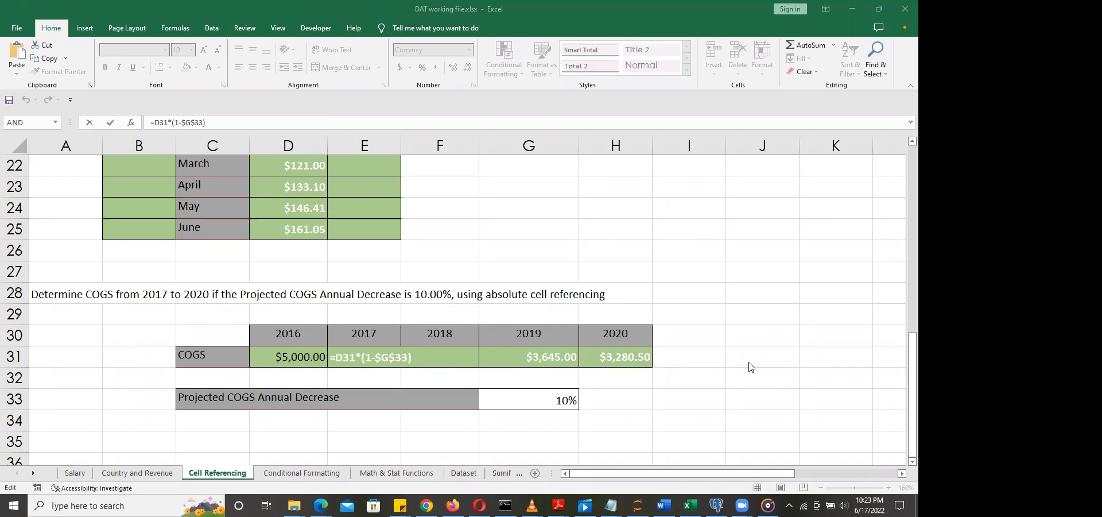
left_click(707, 394)
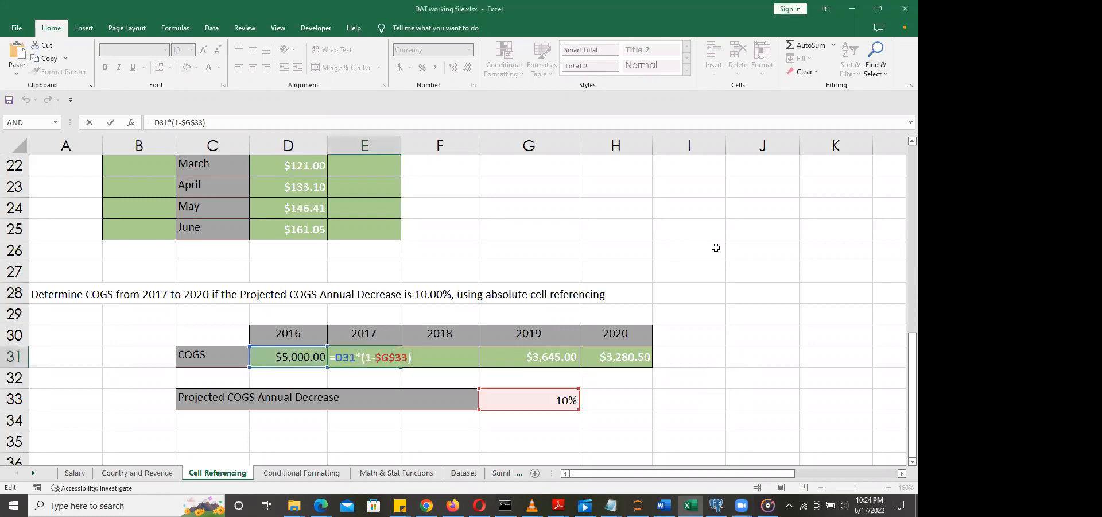
left_click(731, 289)
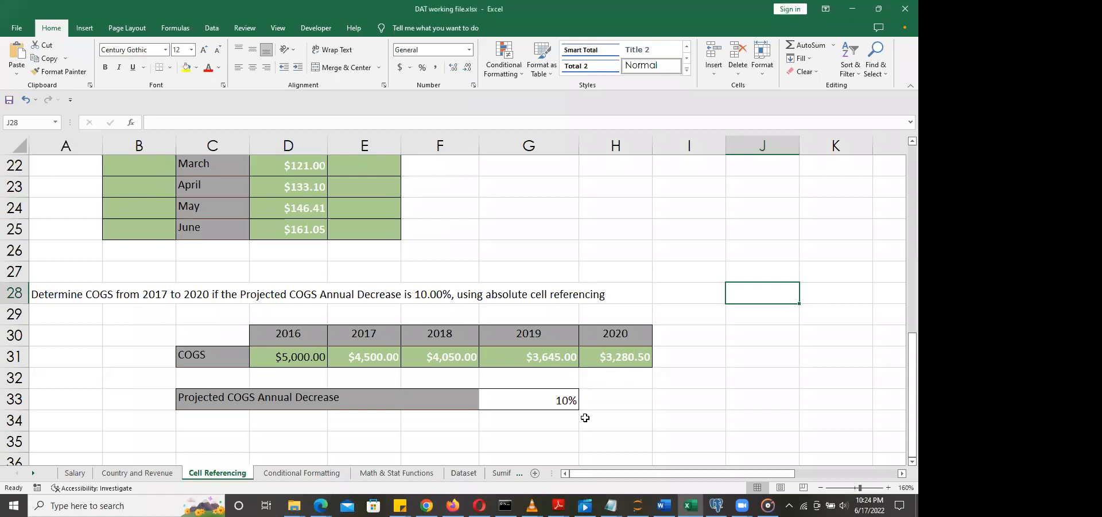
left_click(515, 425)
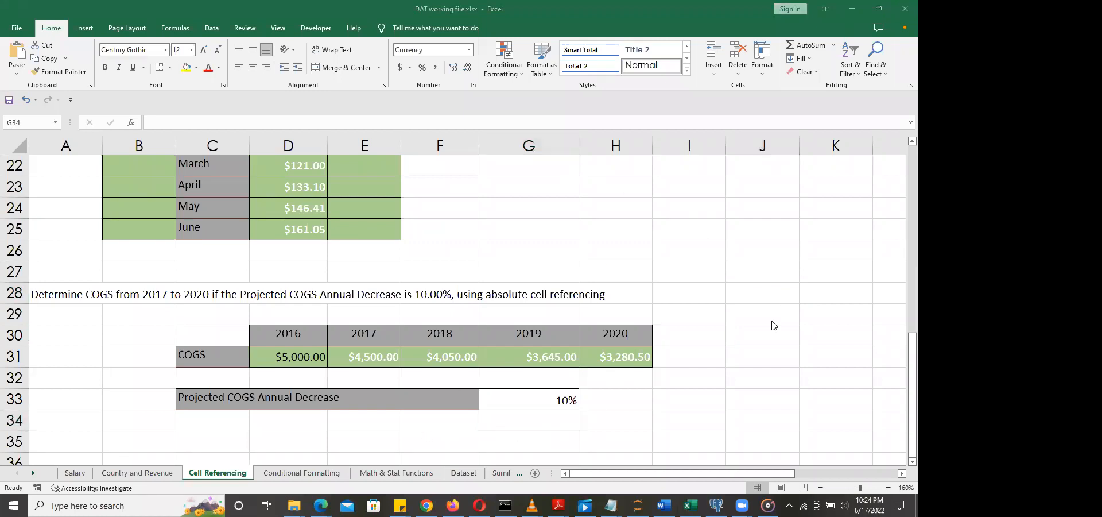
left_click(375, 355)
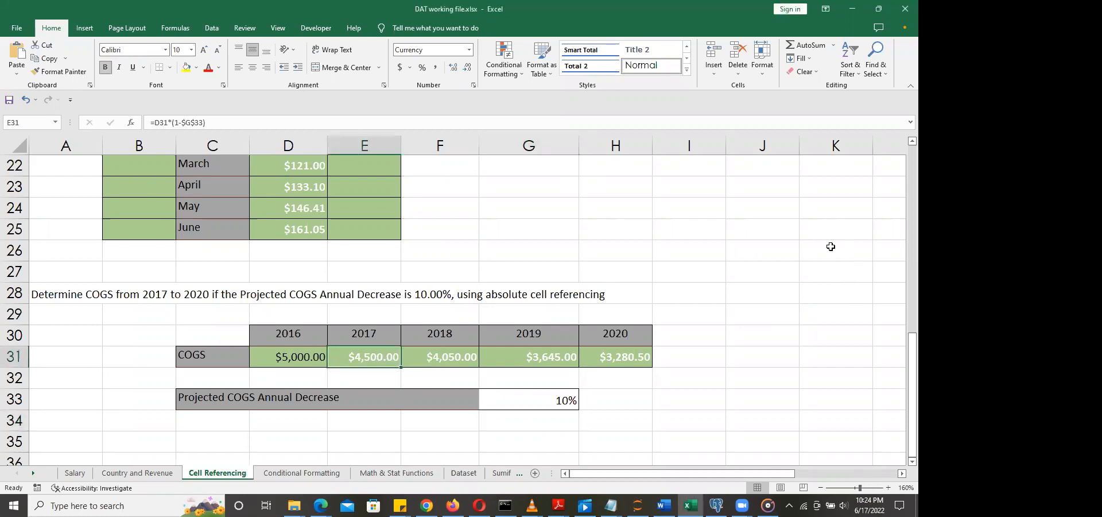
Step: Enter 110% in H21, below the monthly growth rate, and check the value stored in the cell
left_click_drag(901, 340, 881, 309)
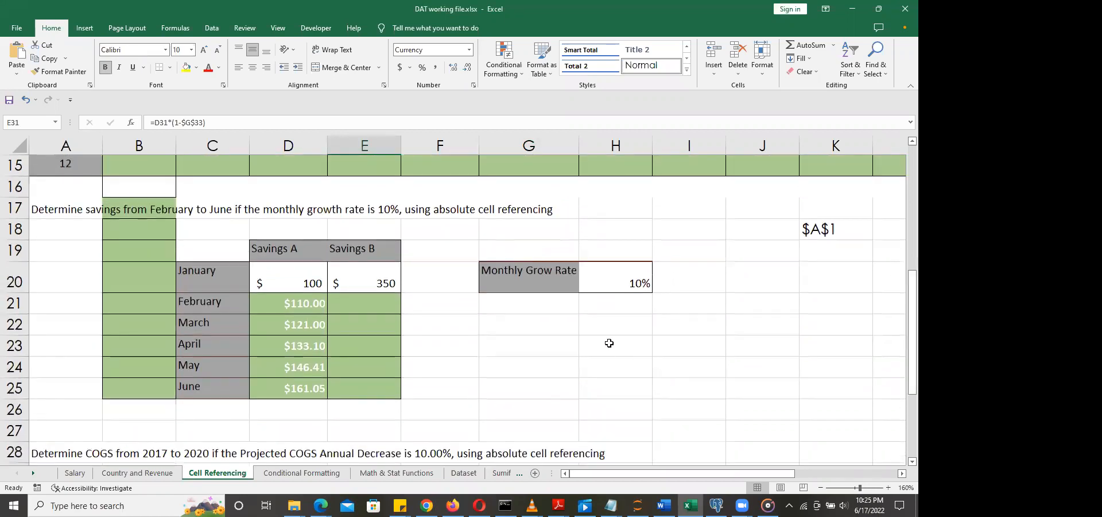
left_click(622, 279)
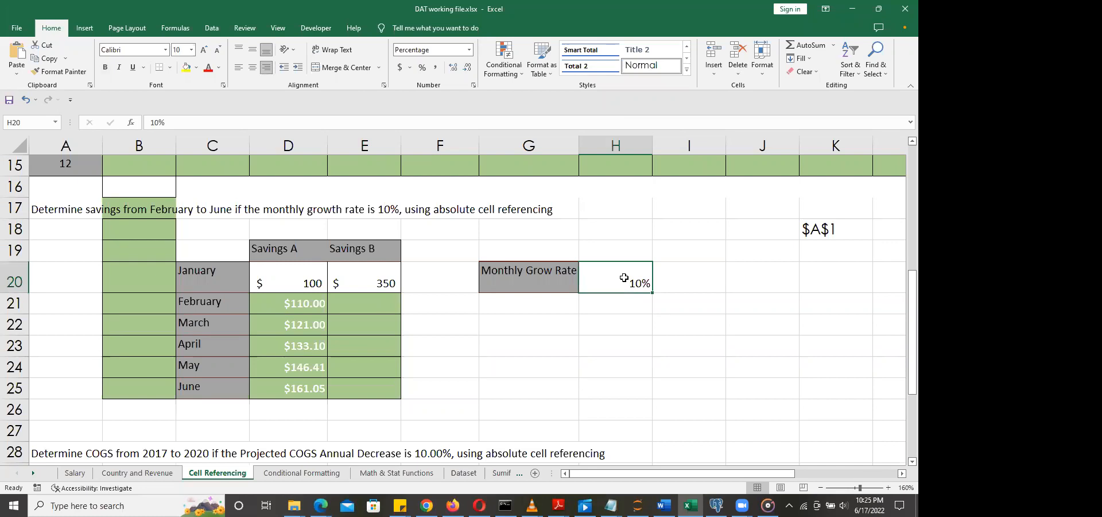
left_click(619, 308)
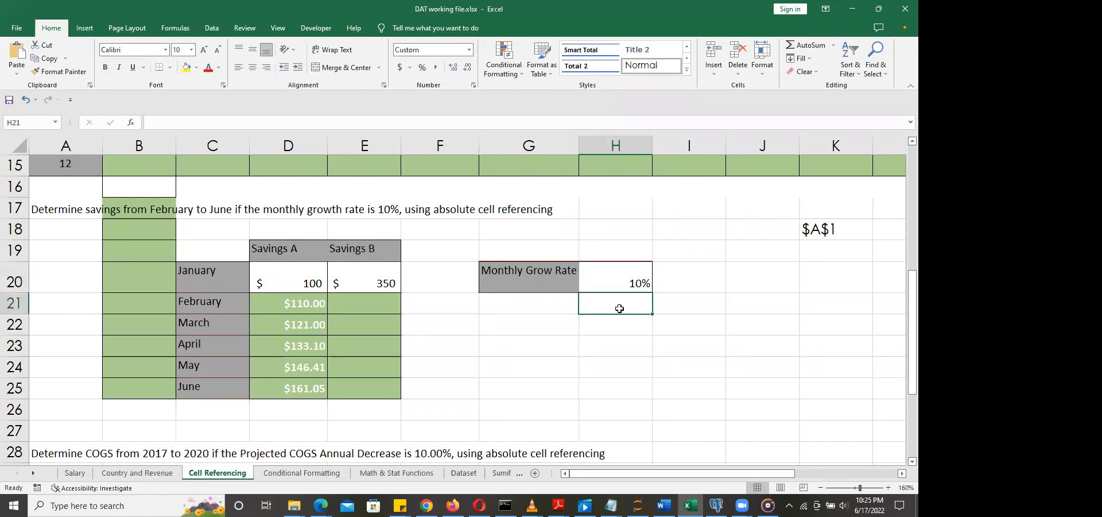
type("110")
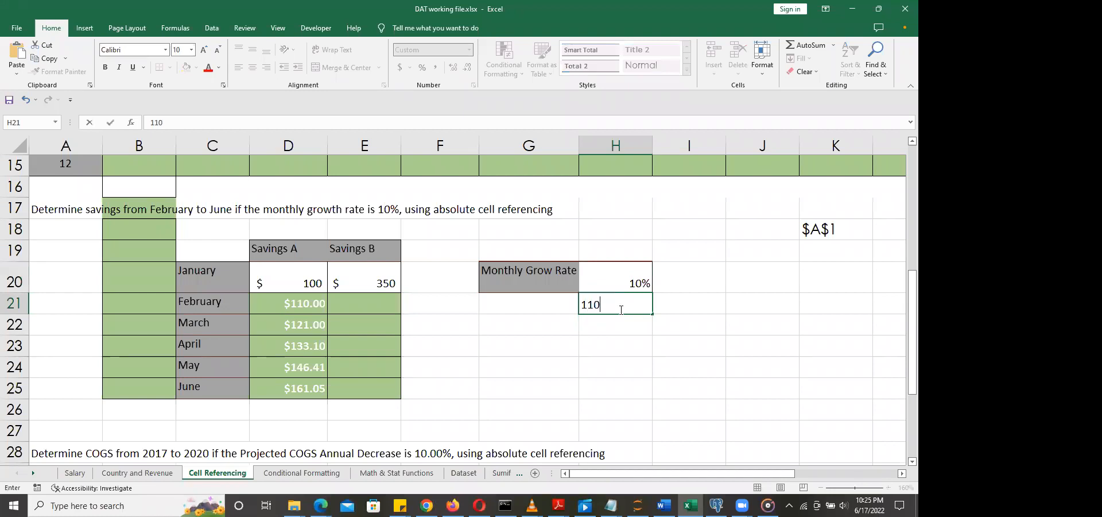
type("%")
left_click(628, 322)
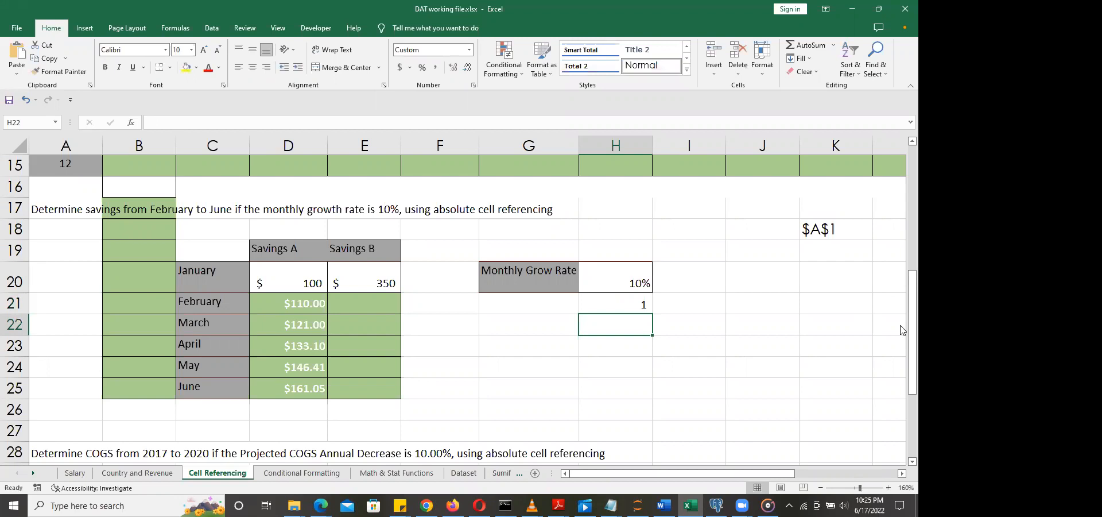
left_click(629, 308)
double_click(628, 309)
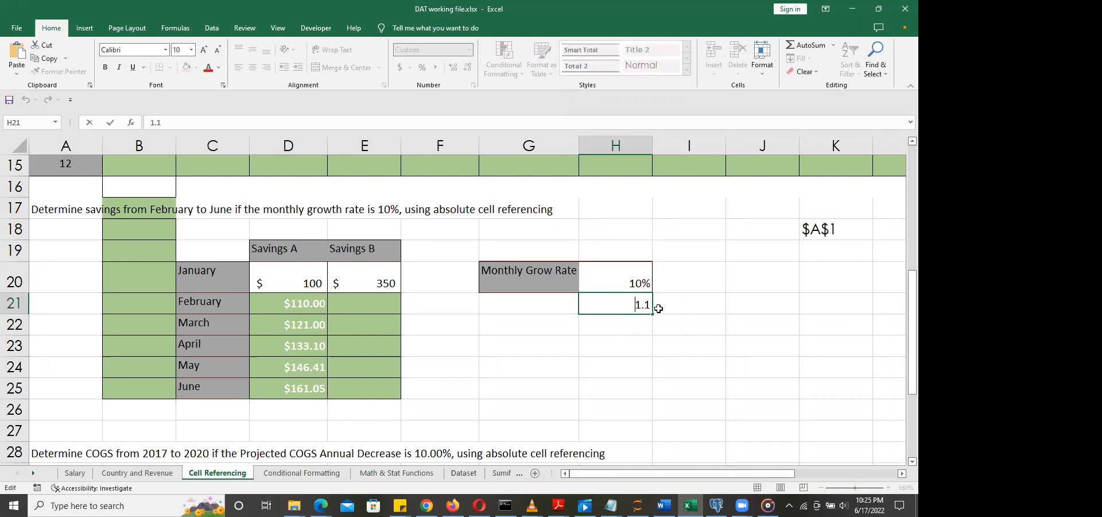
left_click(682, 338)
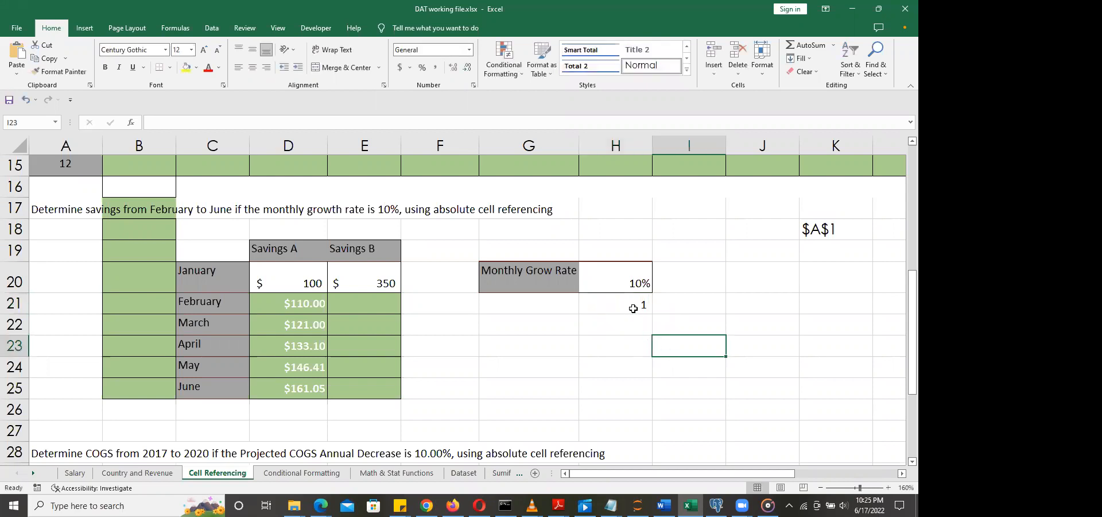
Step: Format H21 to show two decimal places
left_click(633, 308)
left_click(454, 67)
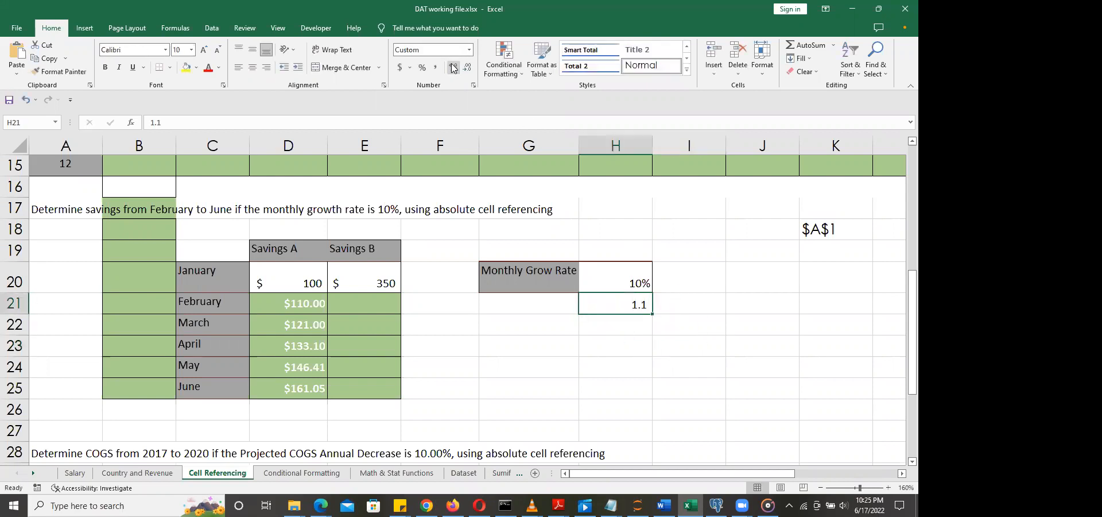
left_click(454, 68)
left_click(660, 337)
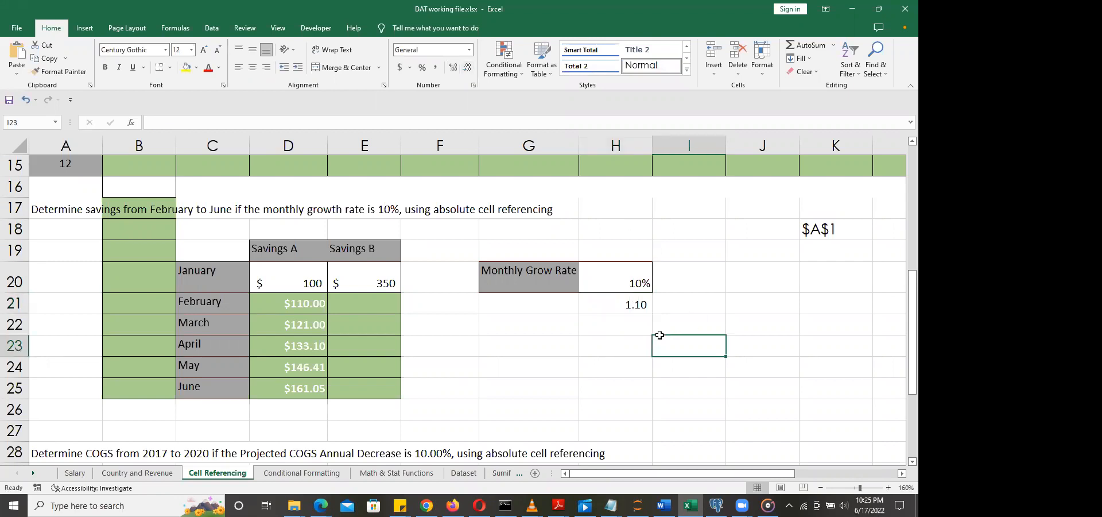
left_click(636, 306)
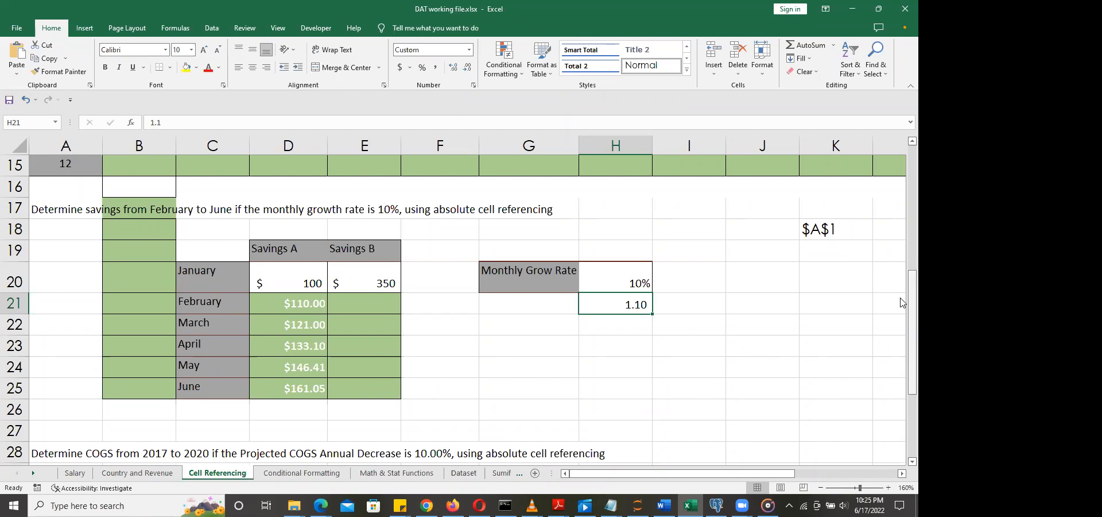
Step: Calculate the 2017 COGS in H34 with =D31*0.9, using a fixed multiplier instead of the rate cell
scroll(903, 378, "down", 2)
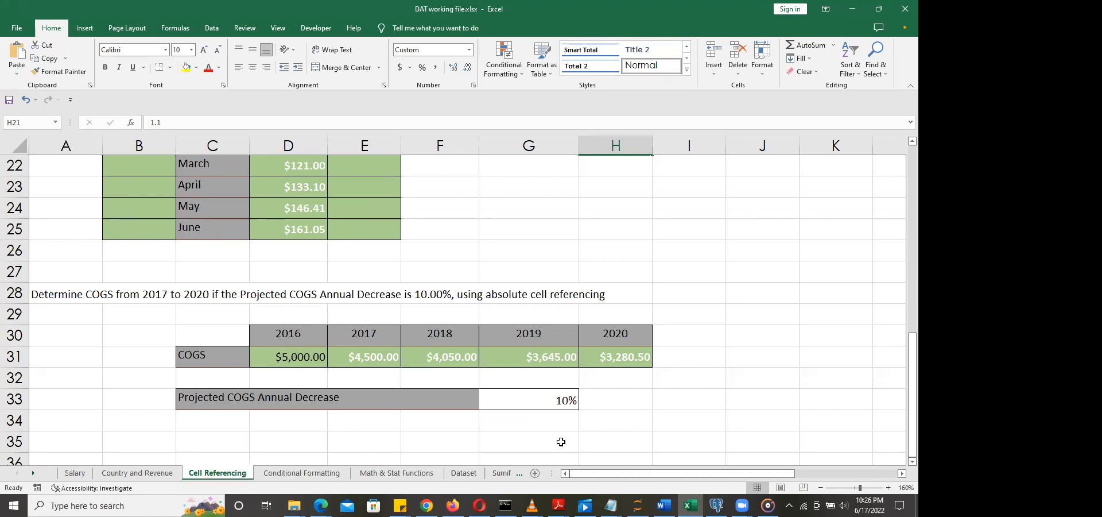
left_click(619, 424)
type("=")
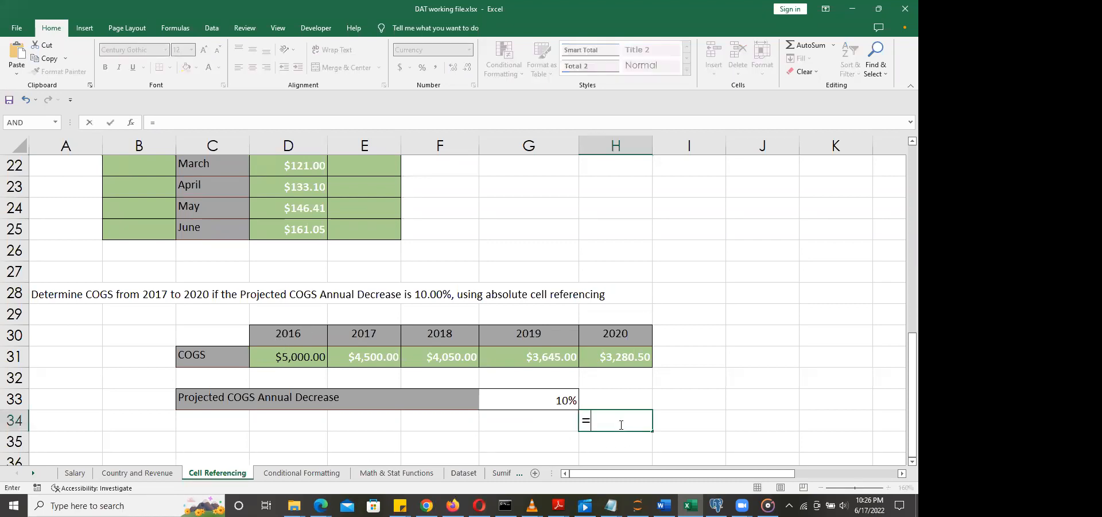
left_click(300, 357)
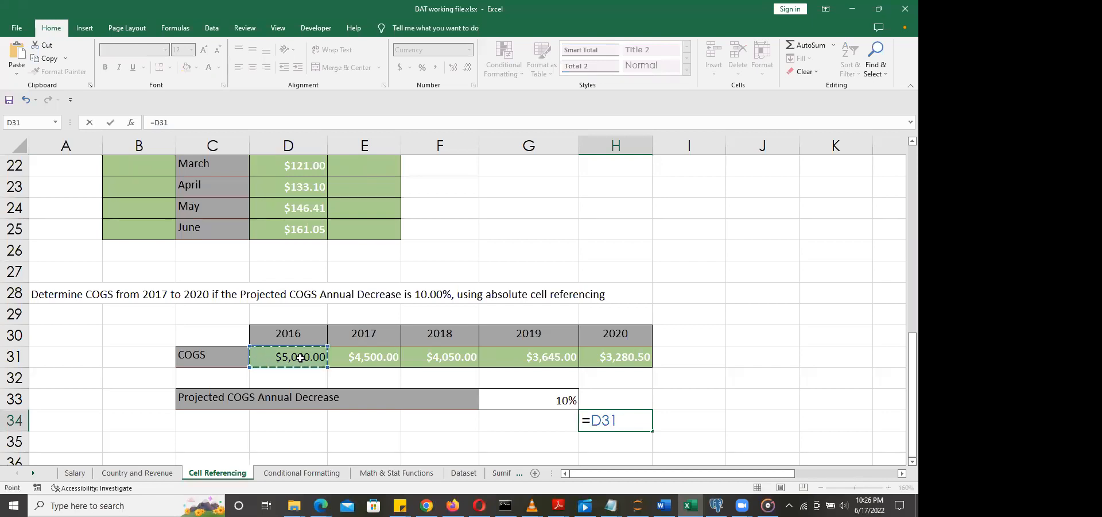
type("*.9")
key("Return")
left_click(633, 425)
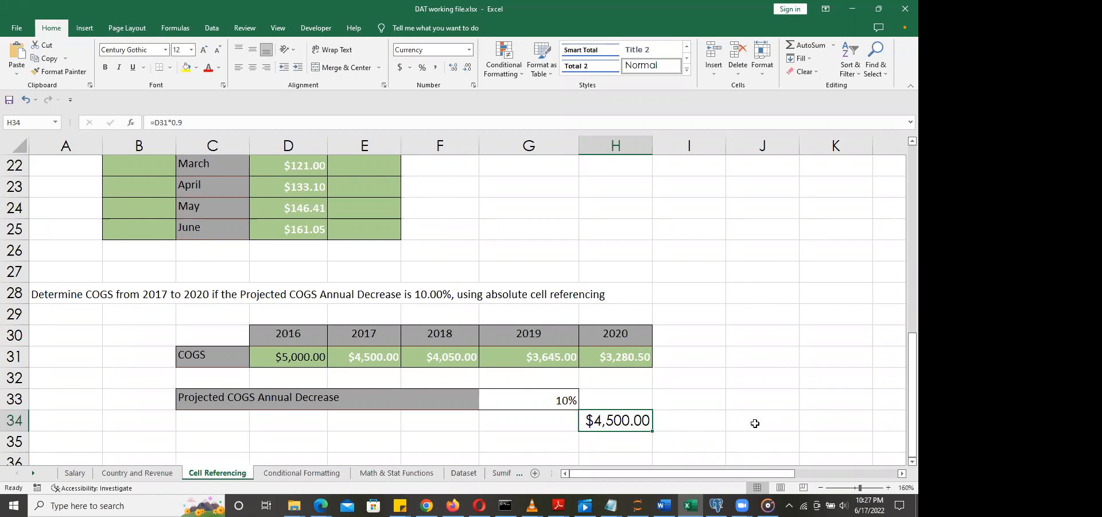
Step: Calculate the 2018 COGS in I34 with =H34*.9
left_click(695, 423)
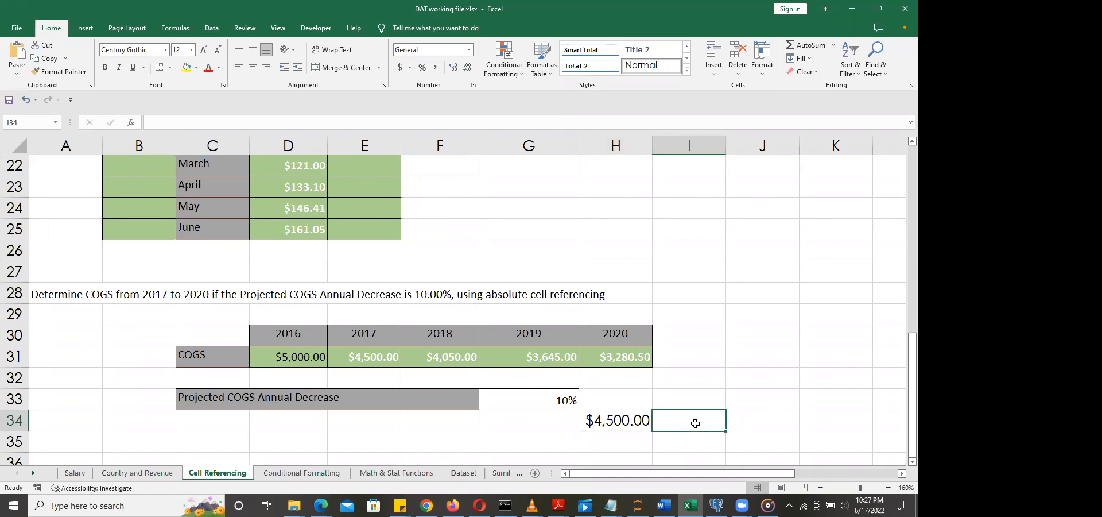
type("=")
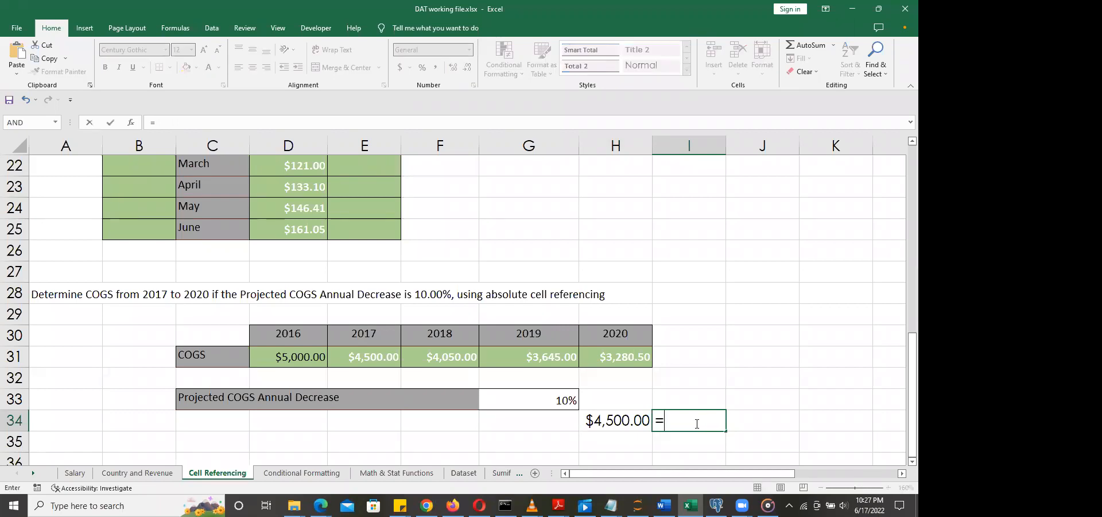
left_click(624, 421)
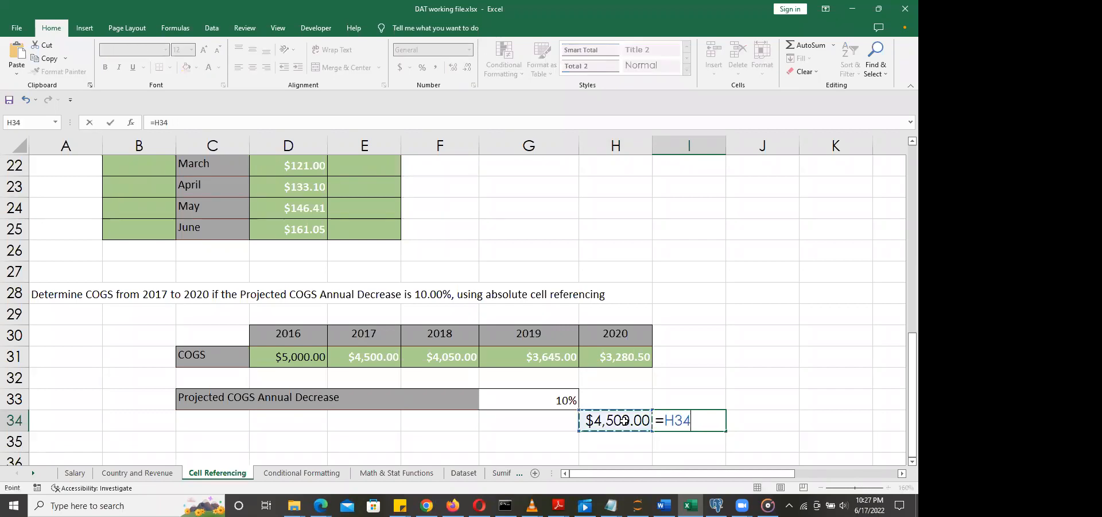
type("*.9")
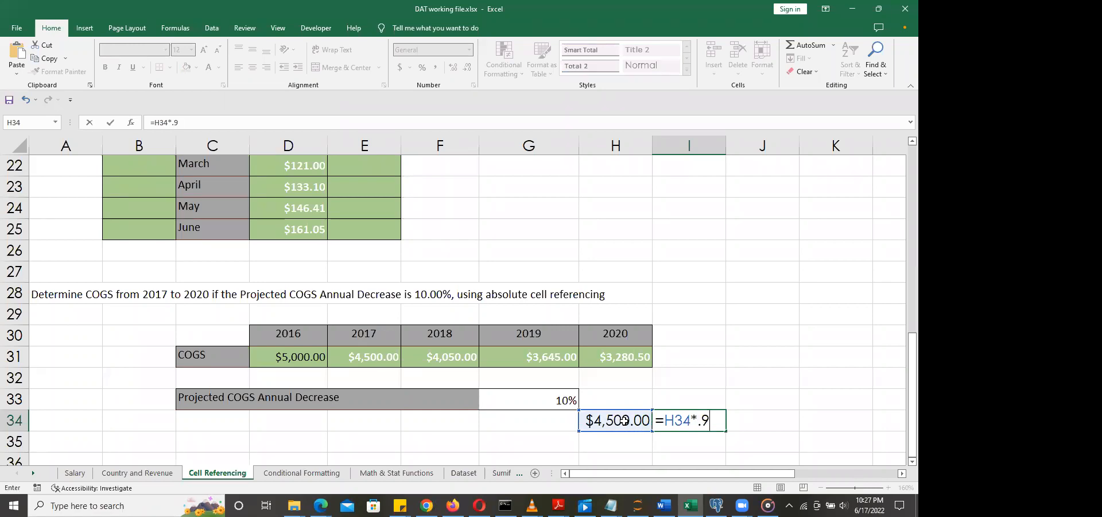
key("Return")
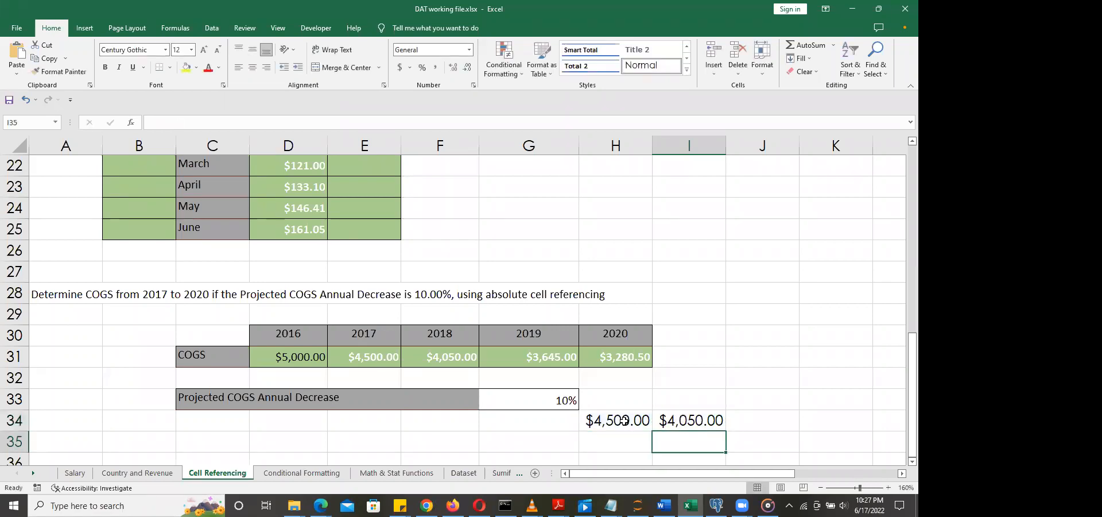
Step: Calculate the 2019 COGS in J34 with =I34*.9
left_click(763, 423)
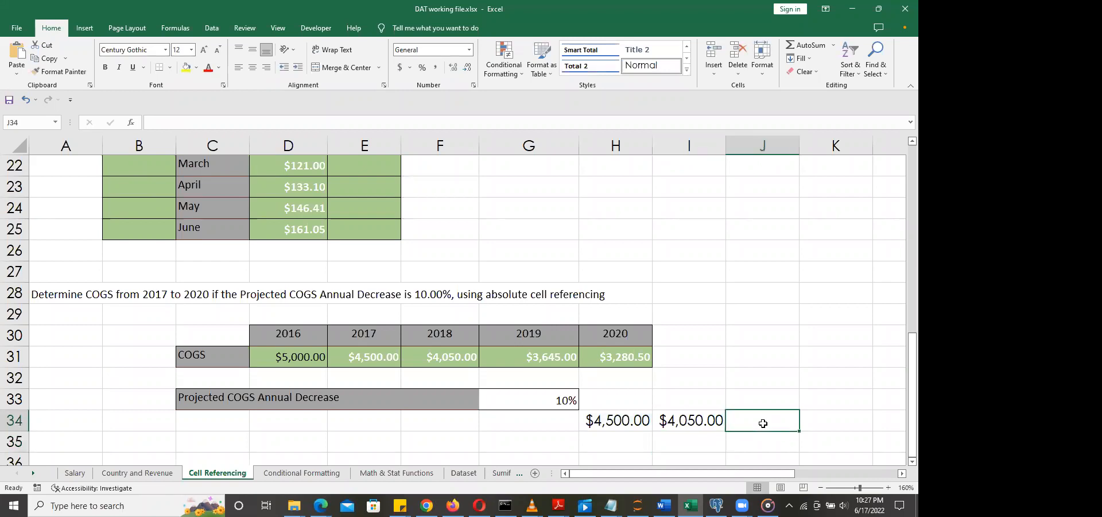
type("=")
left_click(689, 420)
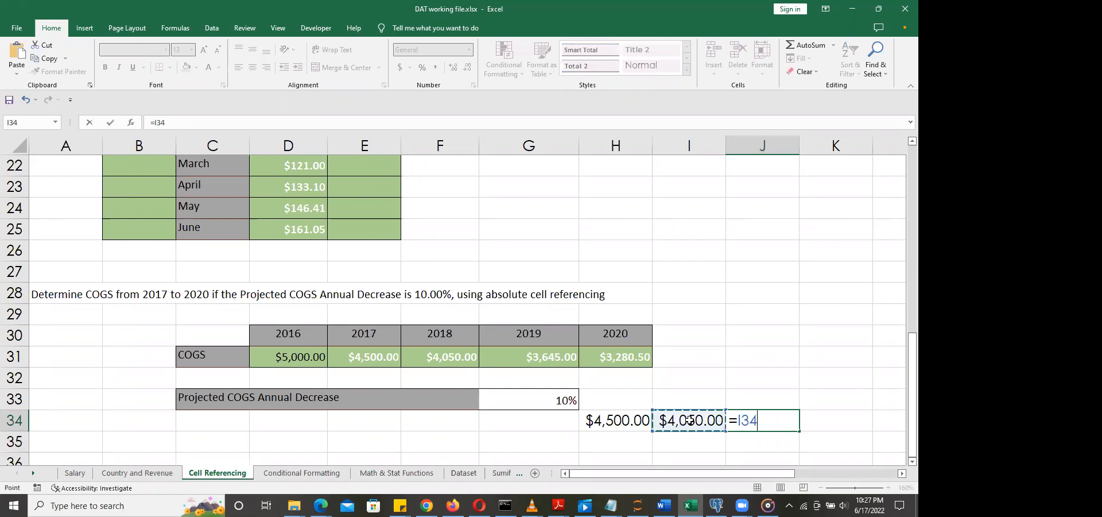
type("*.9")
key("Return")
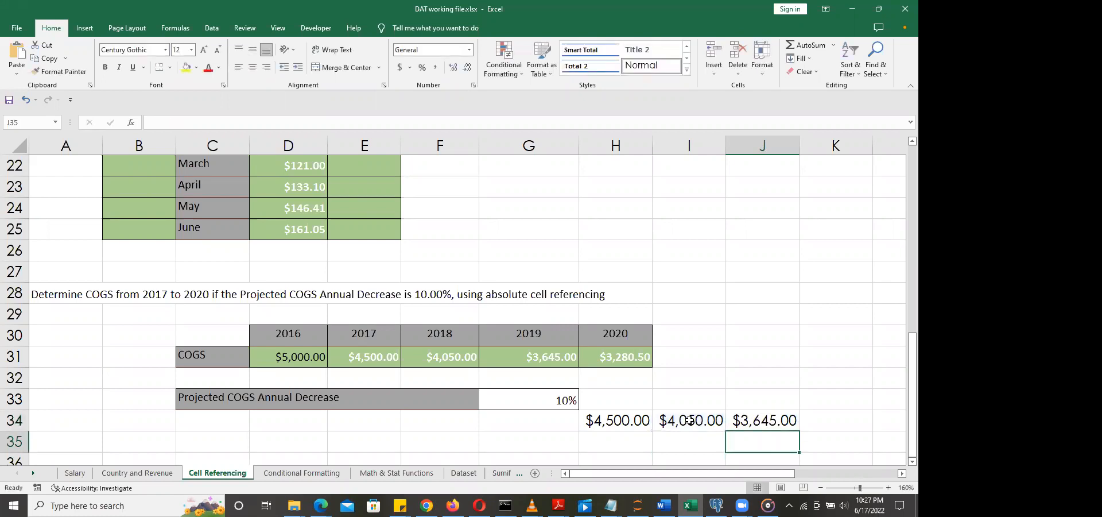
Step: Clear the trial COGS formulas from H34 to J34
left_click(824, 422)
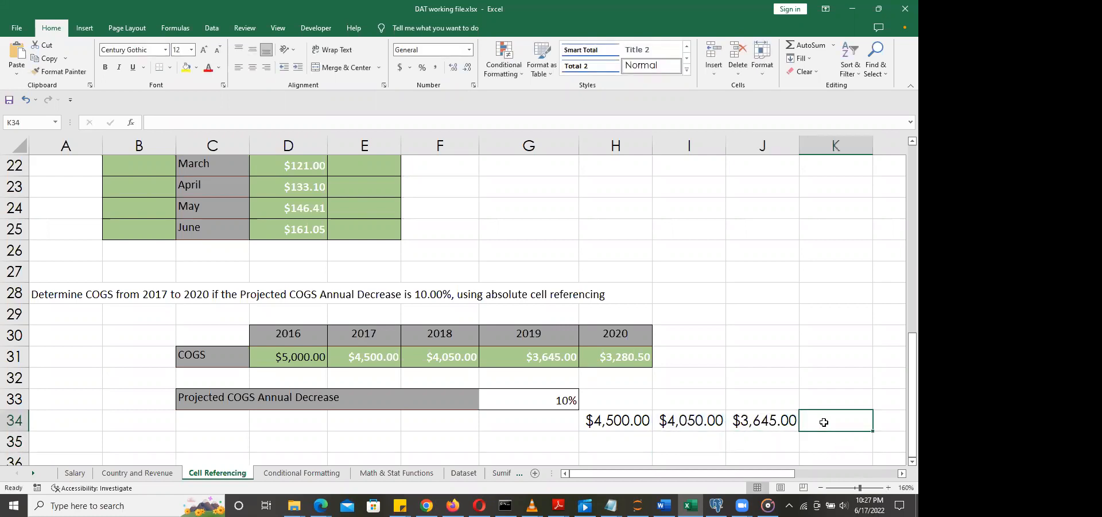
left_click(602, 419)
left_click_drag(676, 422, 758, 425)
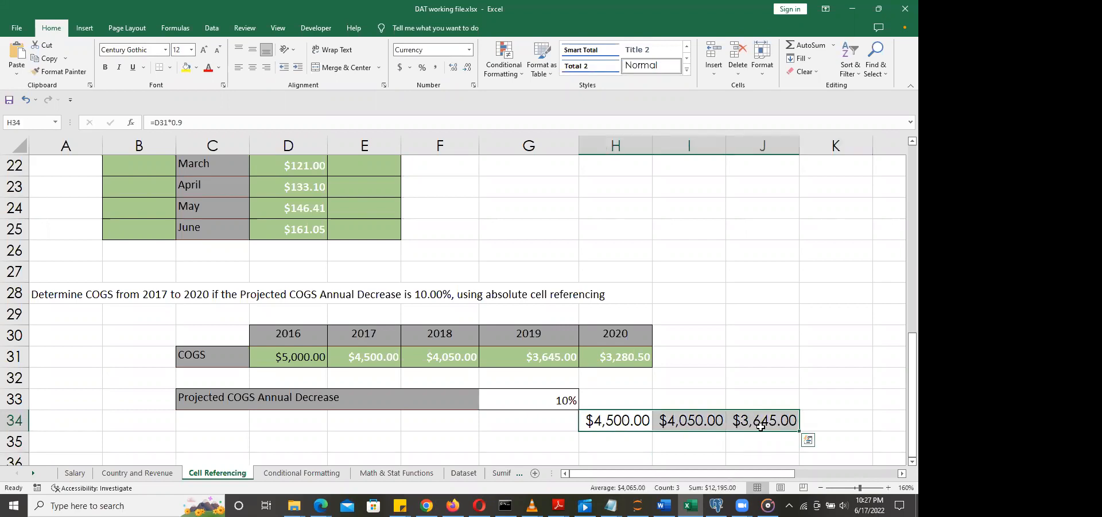
key("Delete")
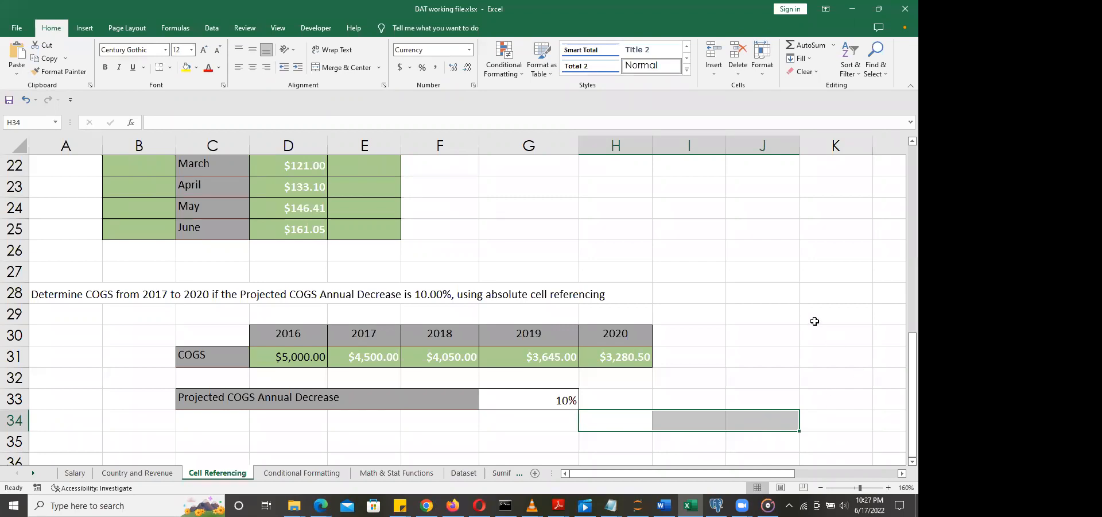
left_click(824, 294)
left_click_drag(901, 350, 901, 327)
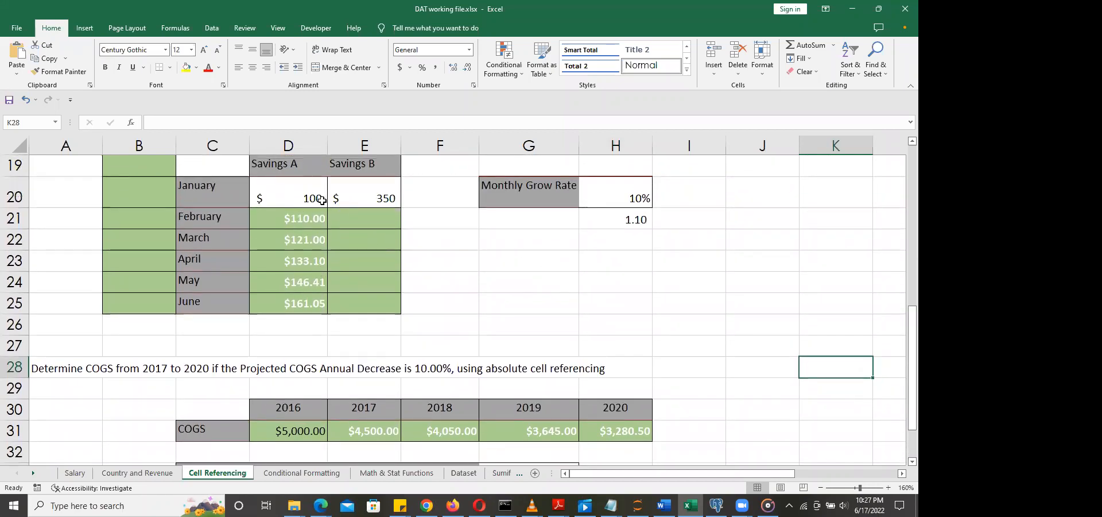
left_click(446, 241)
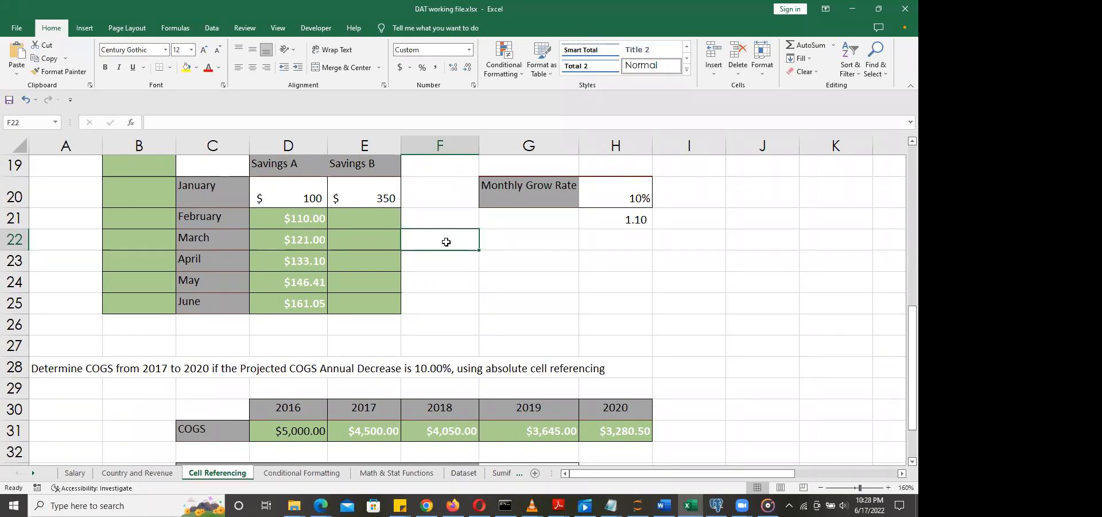
left_click_drag(903, 323, 903, 346)
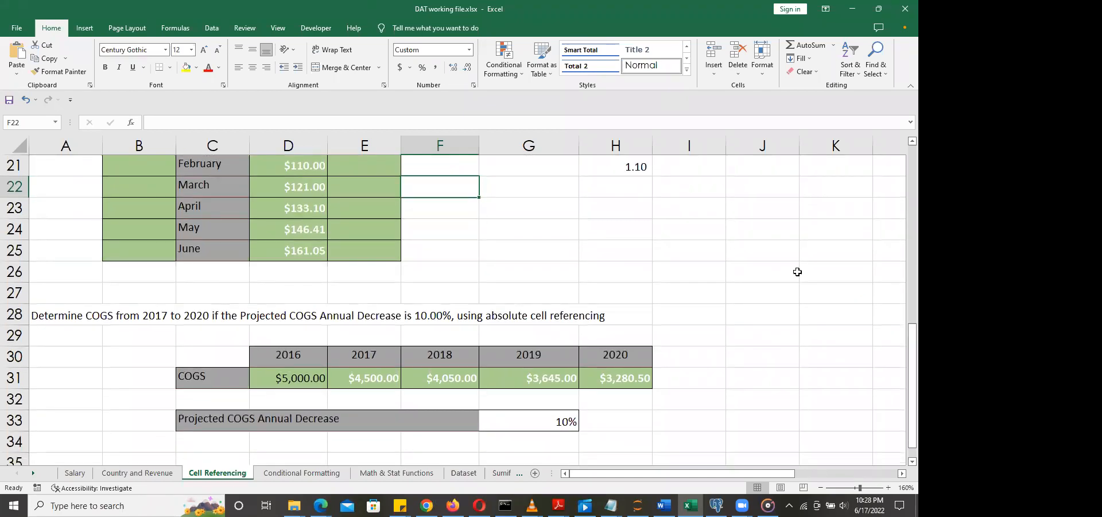
scroll(902, 146, "up", 1)
scroll(903, 146, "up", 1)
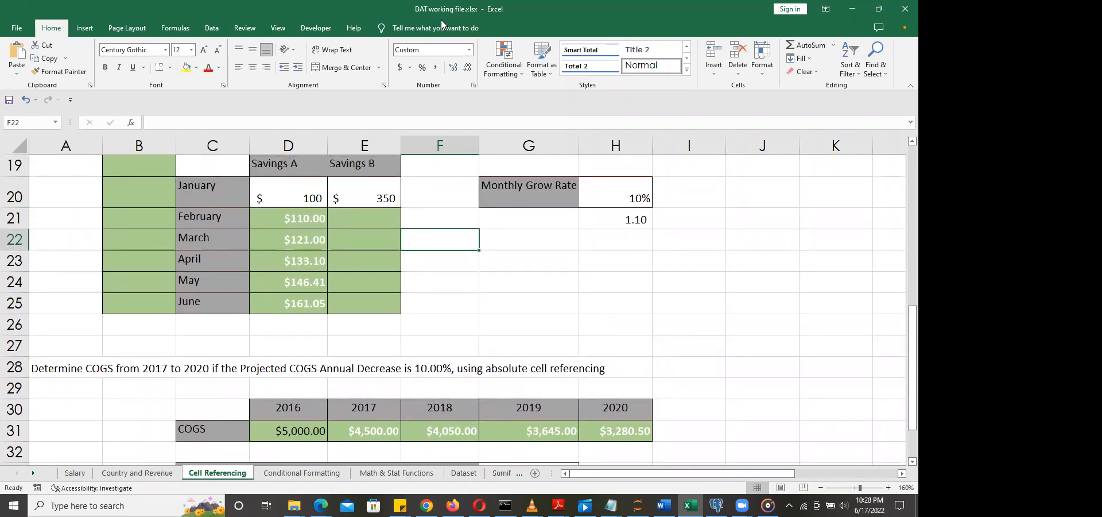
left_click(441, 20)
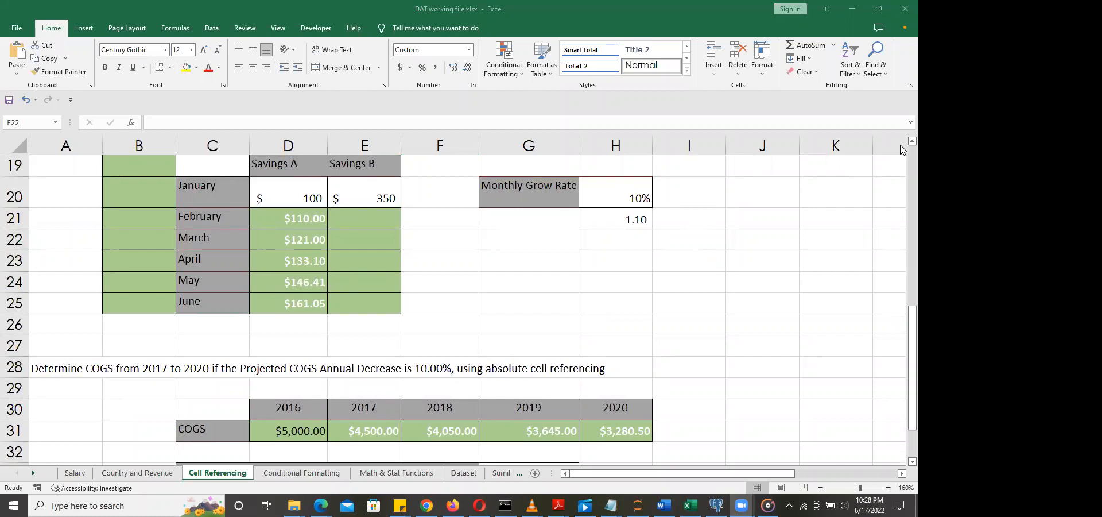
Step: Enter a 20% rate in H33 beside the projected COGS annual decrease and format the cell as a percentage
scroll(803, 239, "up", 2)
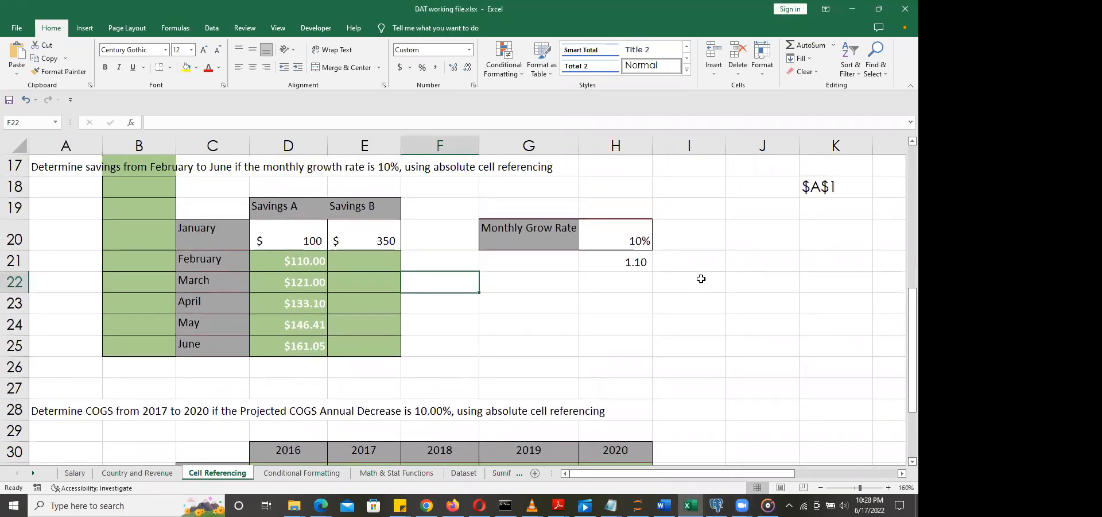
left_click_drag(908, 305, 900, 362)
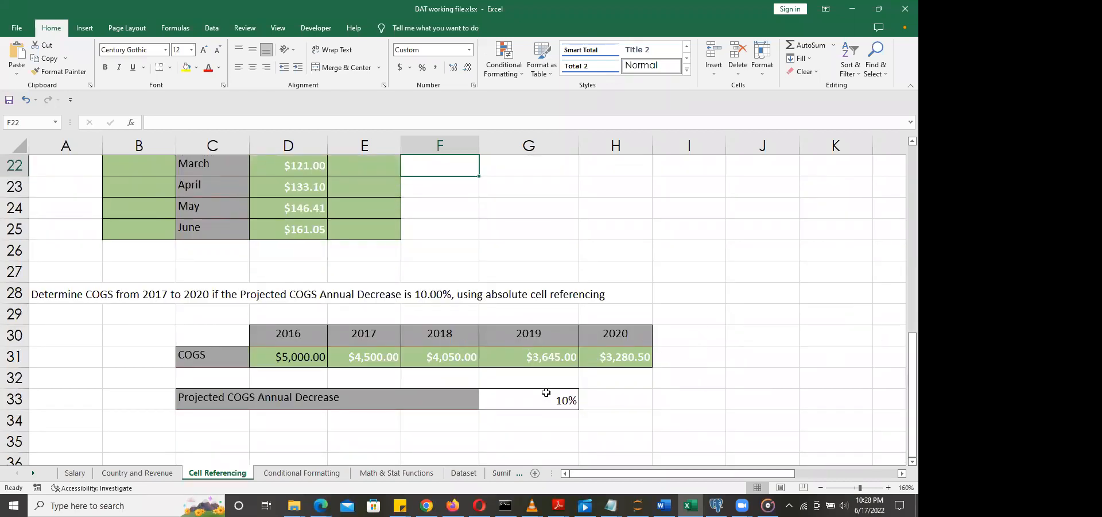
left_click(545, 393)
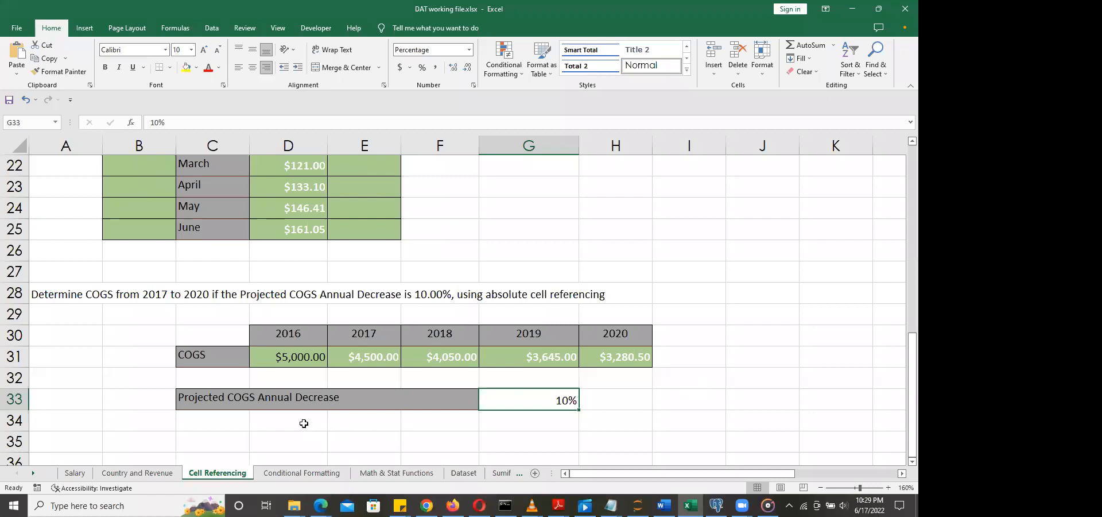
left_click(353, 423)
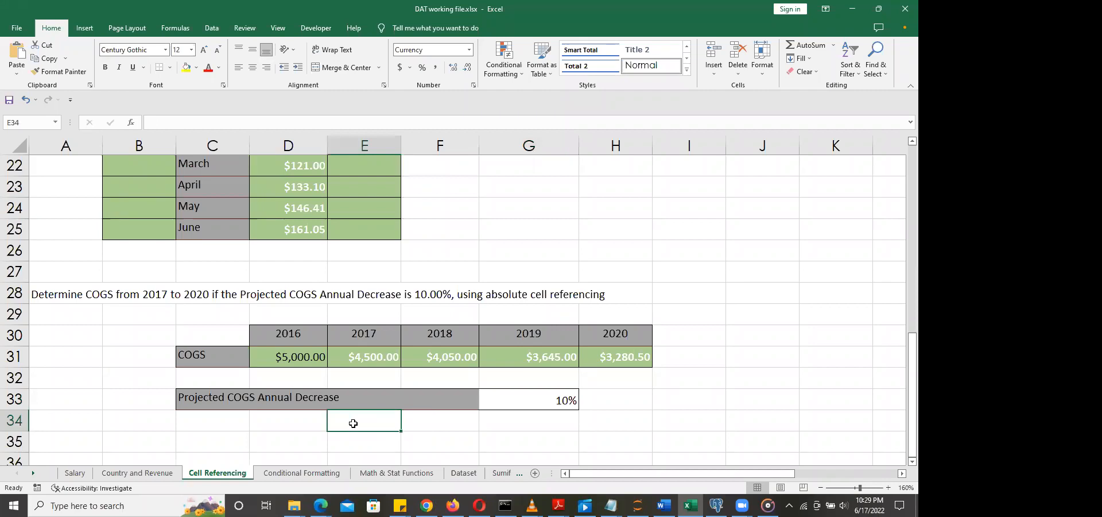
left_click(627, 399)
type("20")
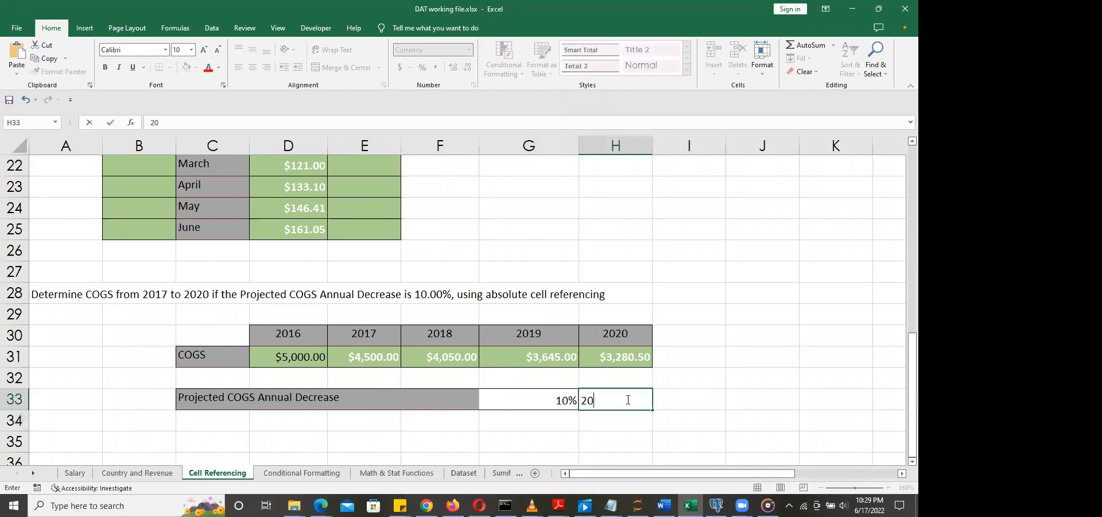
type("%")
left_click(522, 426)
left_click(367, 426)
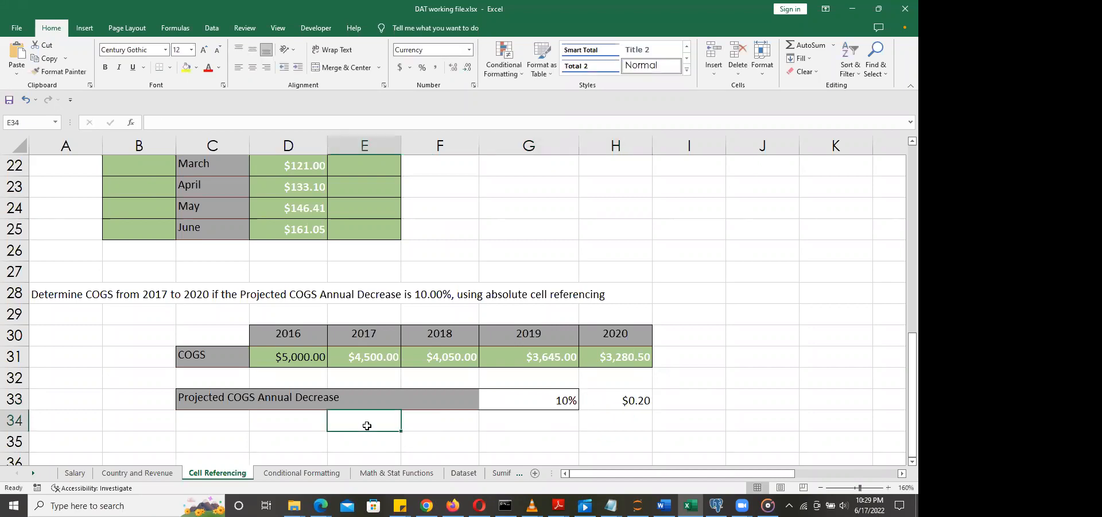
left_click(607, 401)
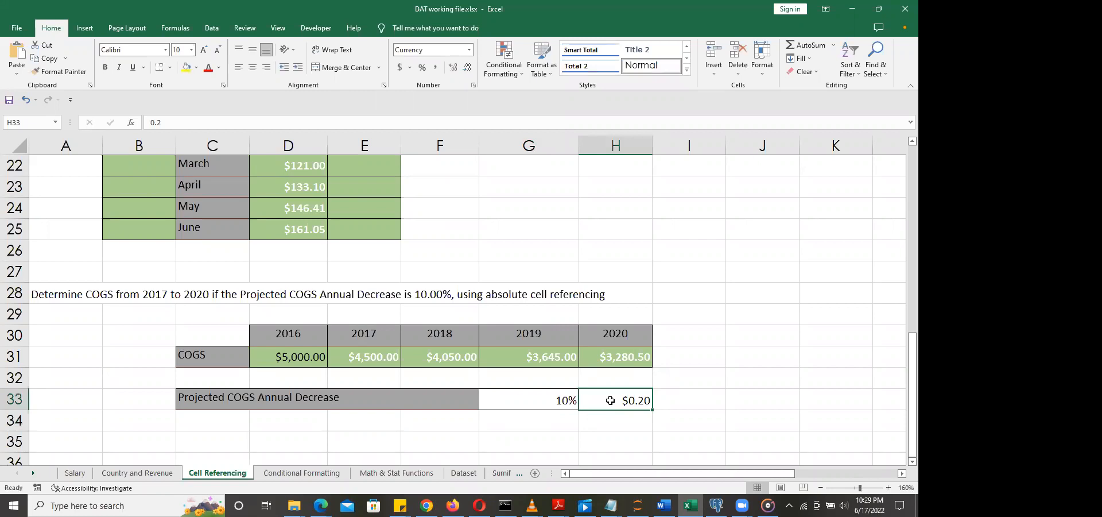
left_click(423, 68)
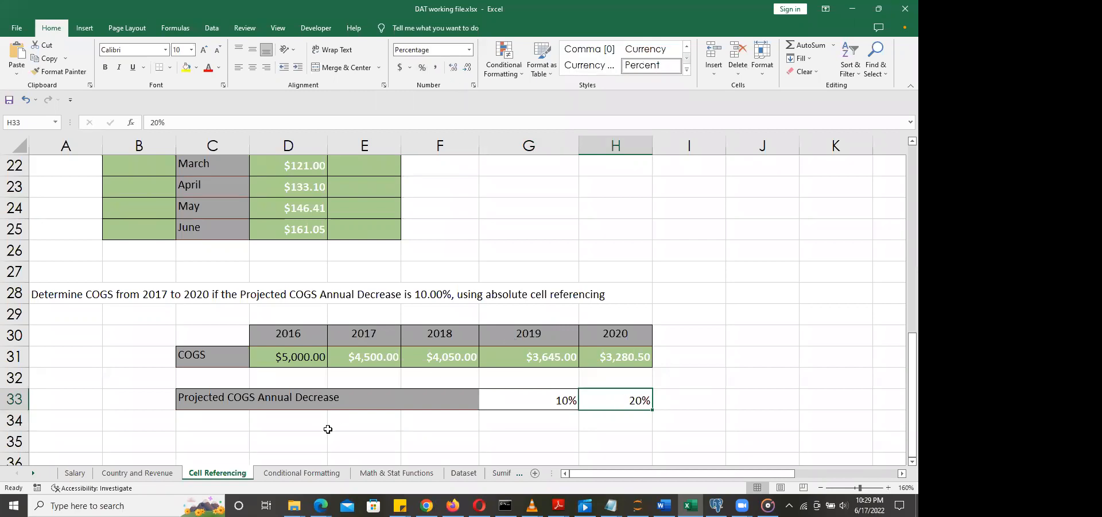
Step: Calculate the 2017 COGS in E34 with =D31*(1-$H$33), locking the 20% rate as an absolute reference, and review the formula
left_click(372, 424)
type("=")
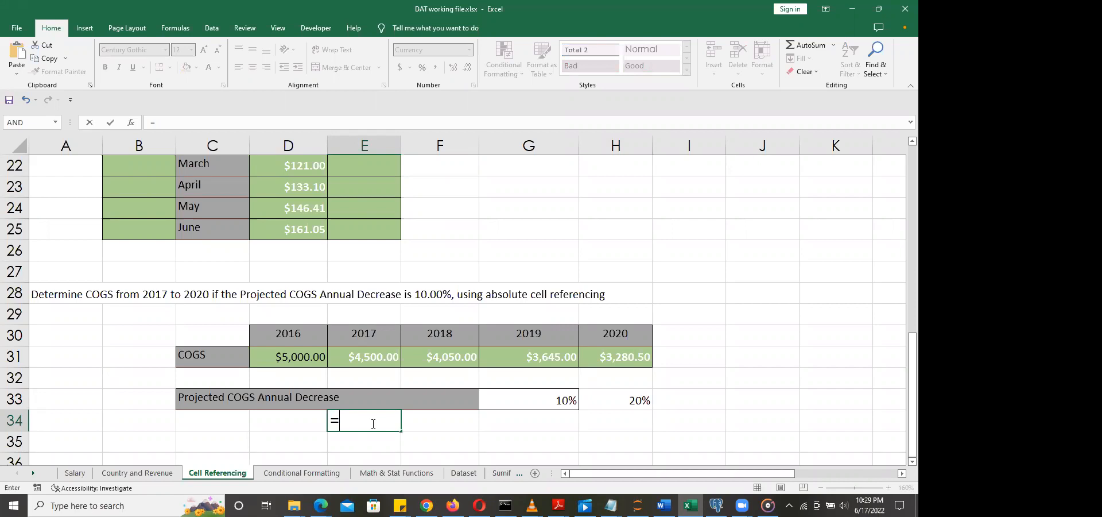
left_click(310, 361)
type("*")
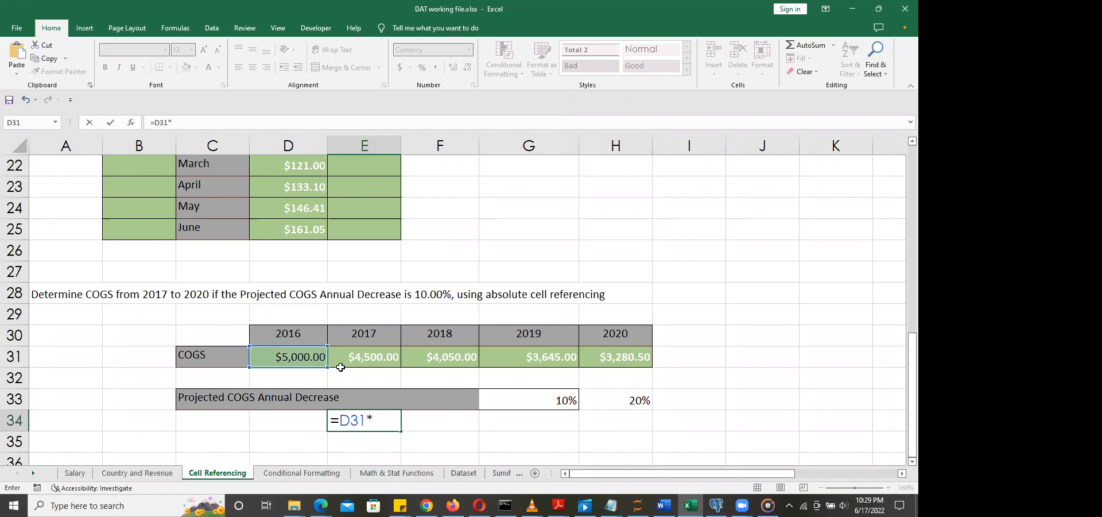
type("(1")
type("-20")
key("BackSpace")
key("BackSpace")
left_click(629, 398)
key("F4")
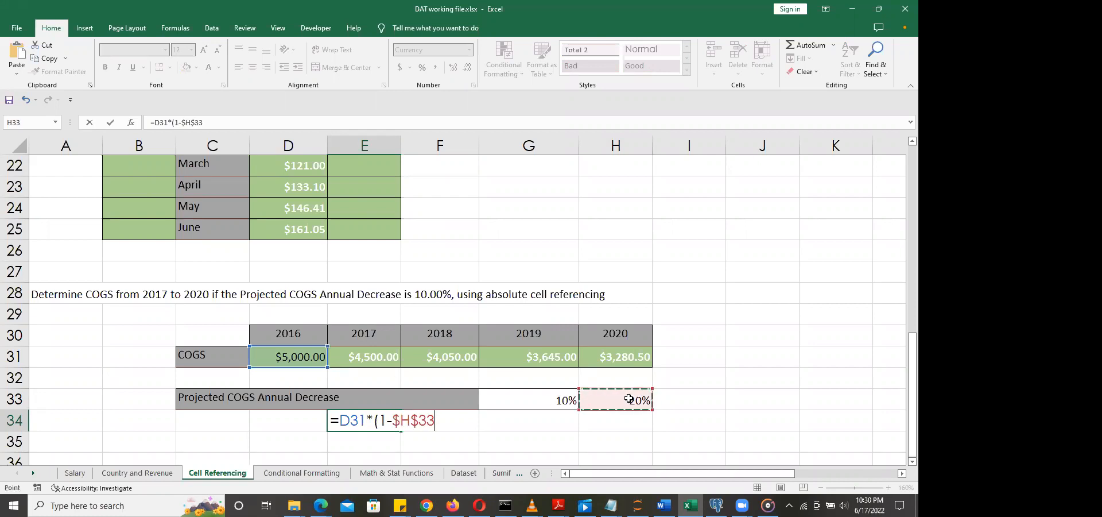
type(")")
key("Return")
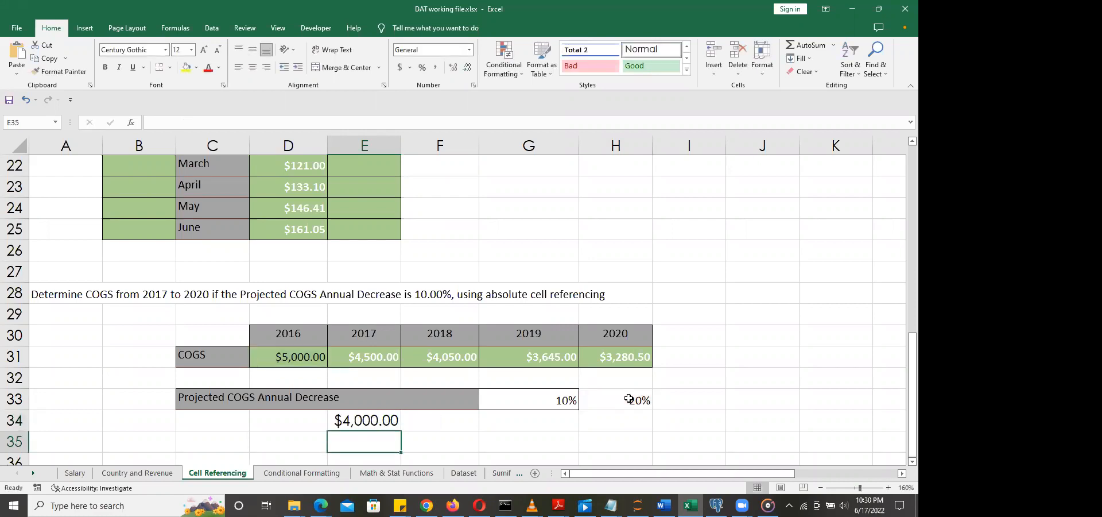
left_click(384, 420)
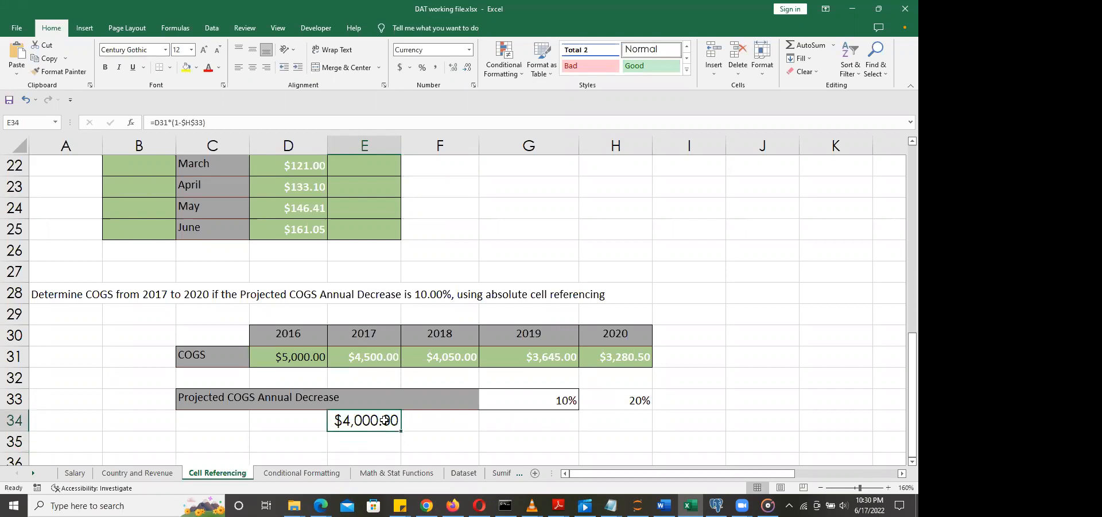
double_click(385, 420)
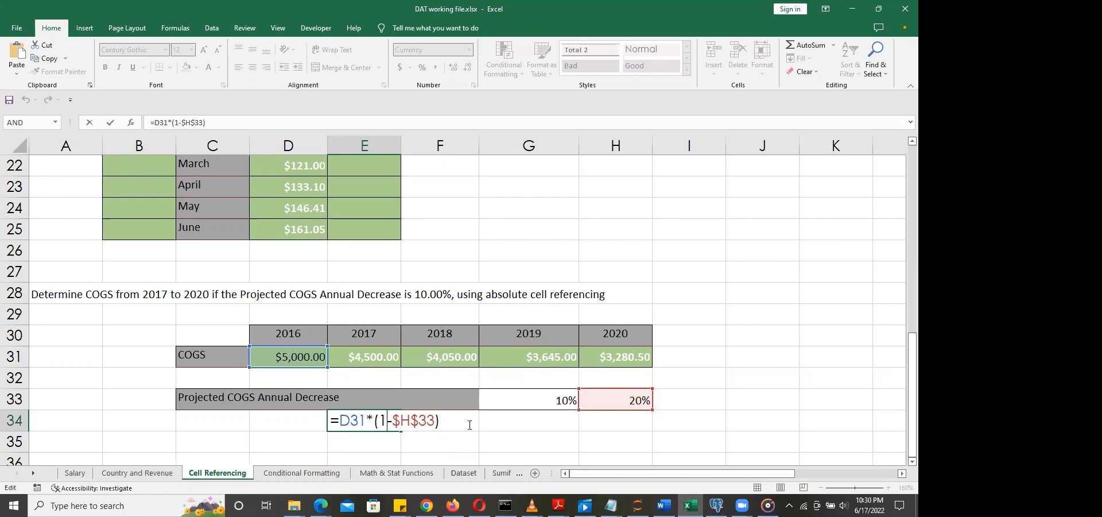
key("Return")
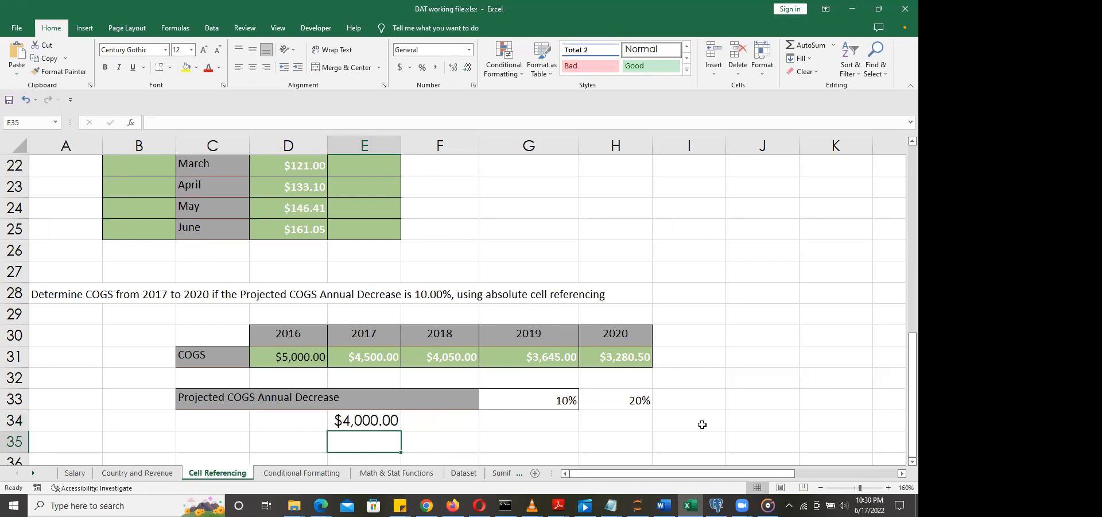
Step: Calculate the same 20% COGS decrease in I34 with the fixed multiplier formula =D31*0.8
left_click(701, 422)
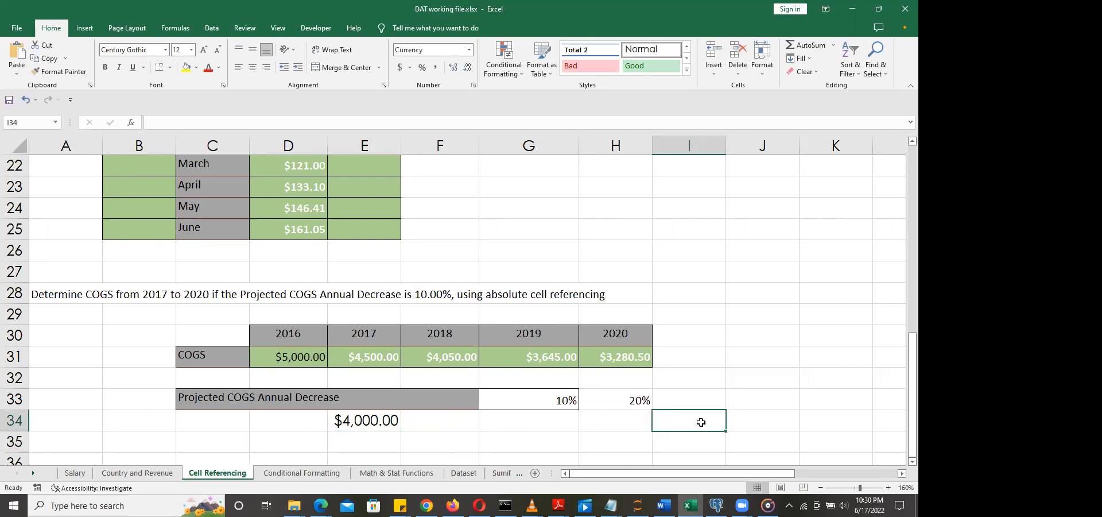
type("=")
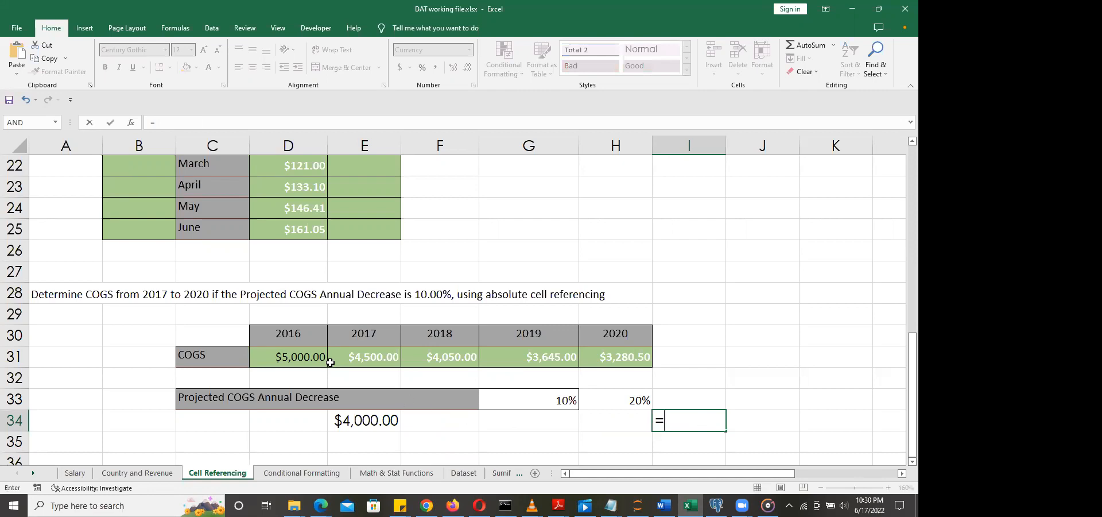
left_click(309, 356)
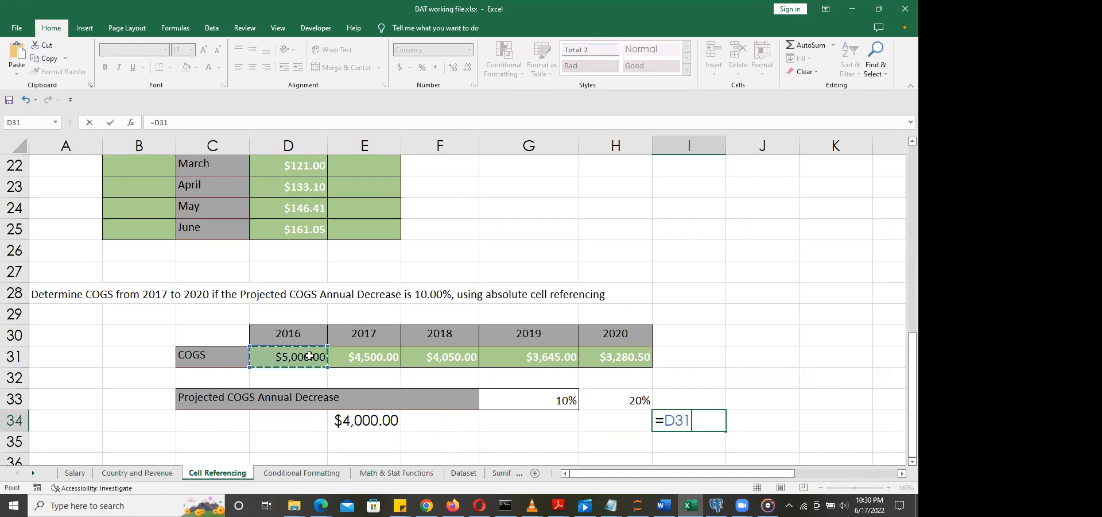
type("*.8")
key("Return")
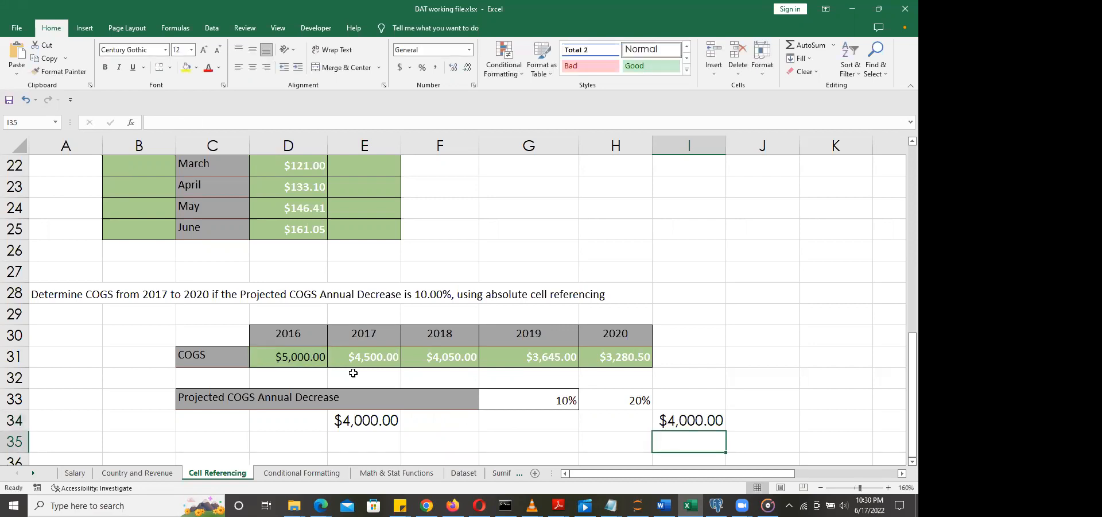
left_click(682, 424)
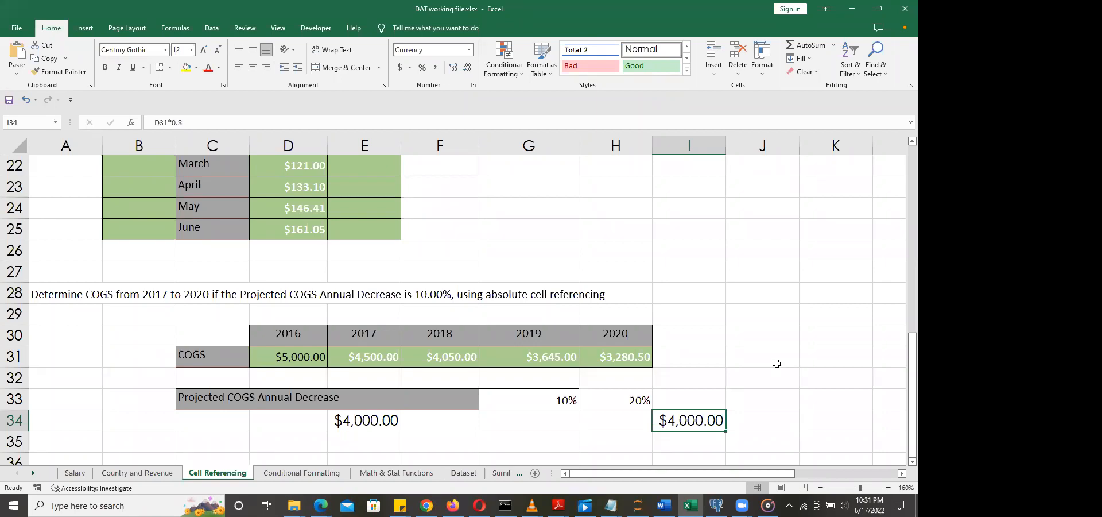
Step: Examine the mixed-referencing multiplication matrix, comparing neighbouring cells in columns E and F row by row
scroll(777, 364, "up", 5)
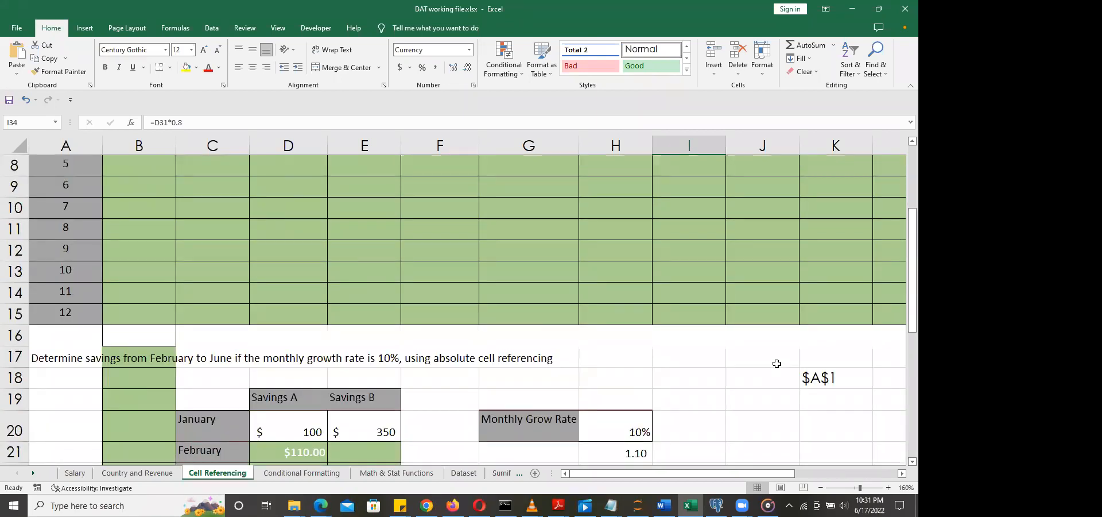
scroll(777, 364, "down", 5)
scroll(777, 364, "up", 5)
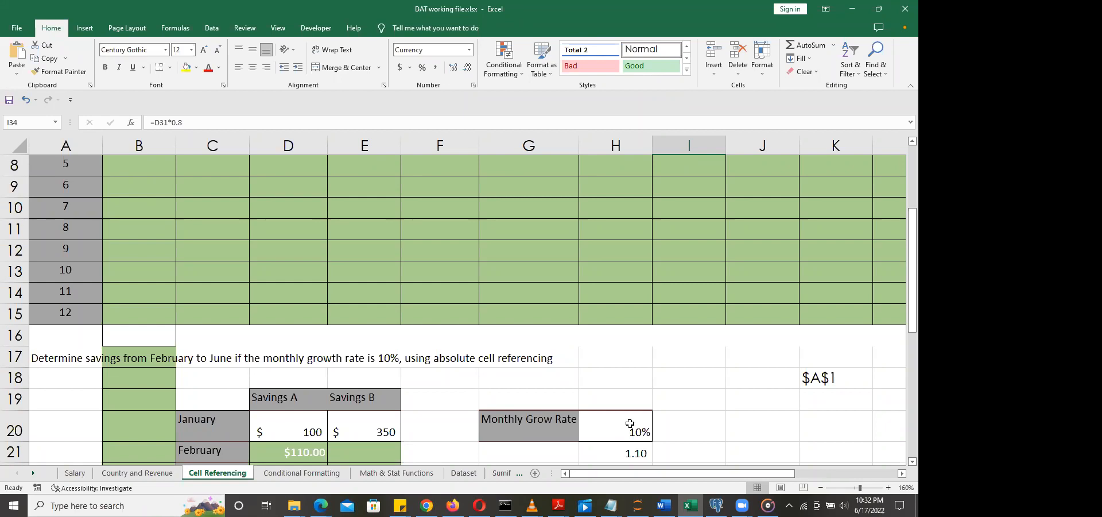
scroll(630, 423, "up", 3)
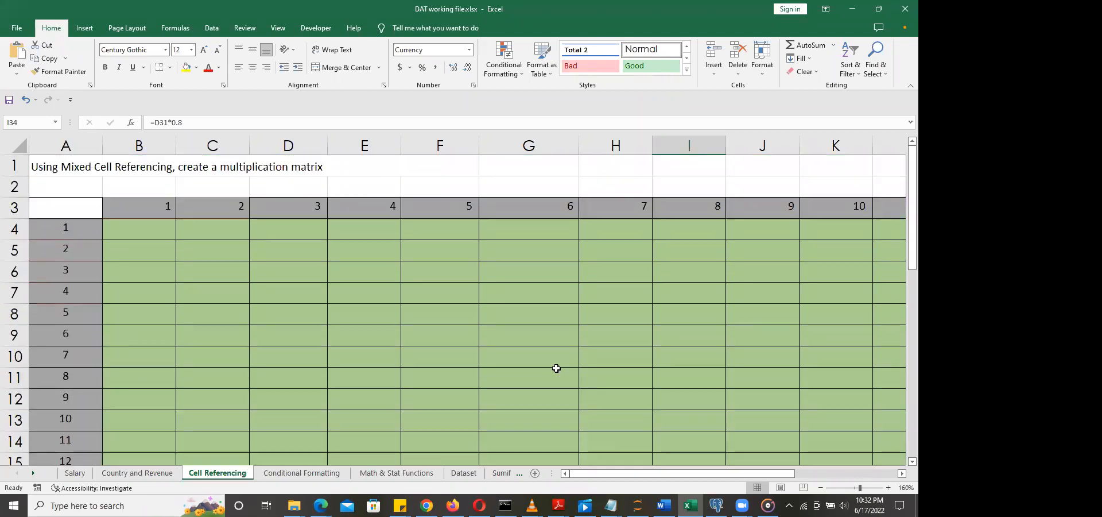
left_click_drag(362, 226, 361, 379)
left_click_drag(448, 232, 450, 370)
left_click(355, 229)
left_click(438, 234)
left_click(350, 252)
left_click(443, 253)
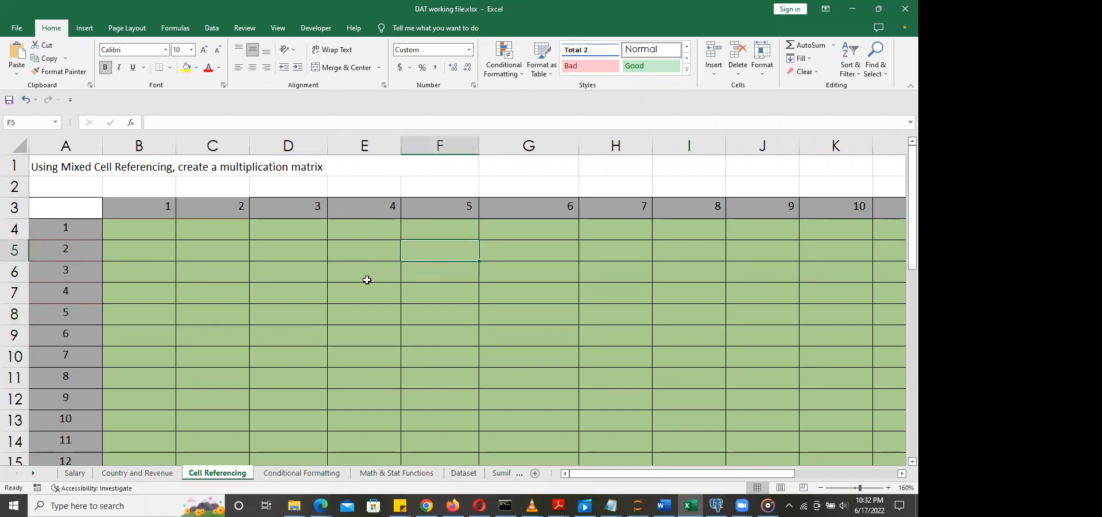
left_click(373, 275)
left_click(438, 270)
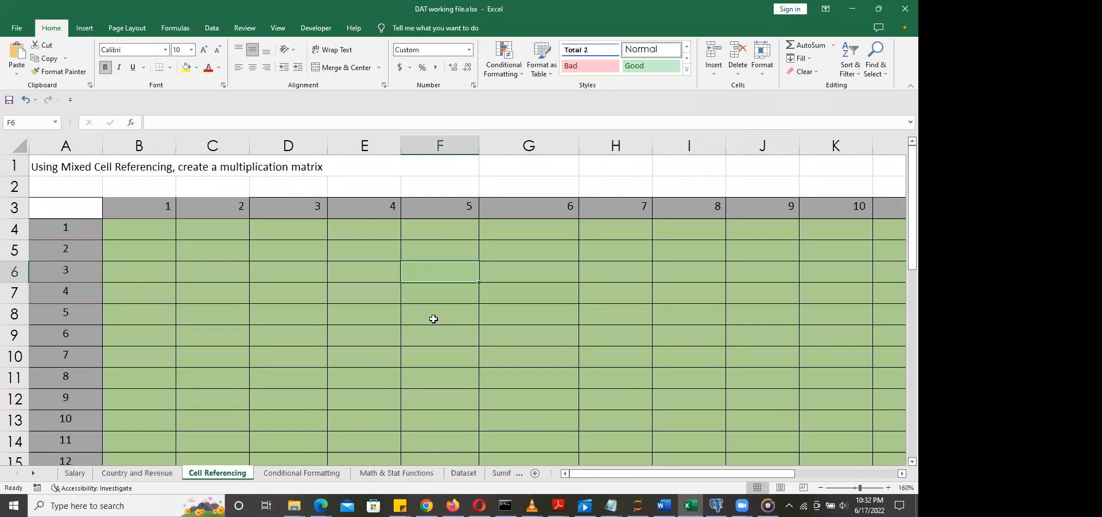
Step: Review the monthly growth rate in H20, the Savings A values in D20:D25 and the February formula in D21
scroll(446, 319, "down", 5)
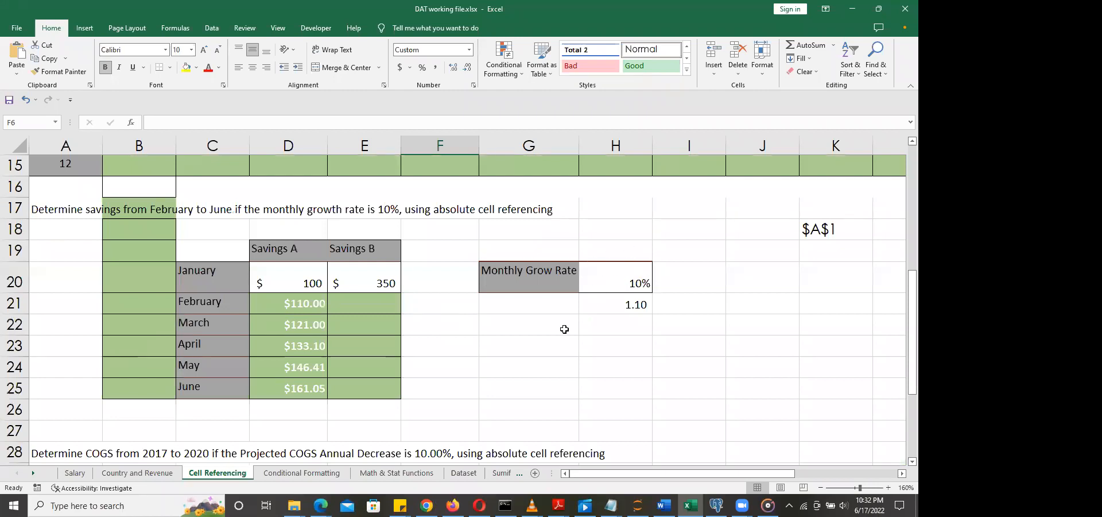
left_click(624, 279)
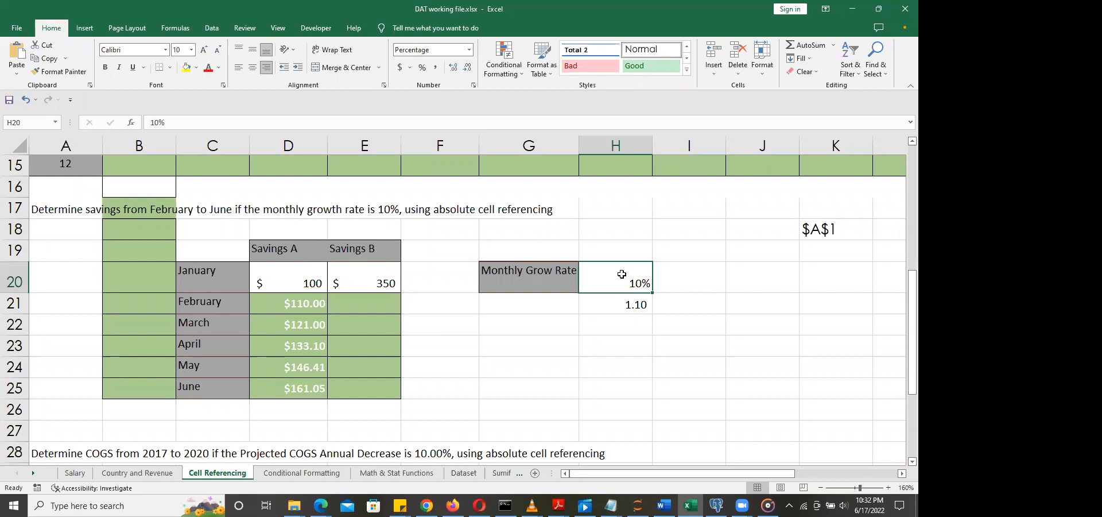
left_click_drag(298, 269, 292, 388)
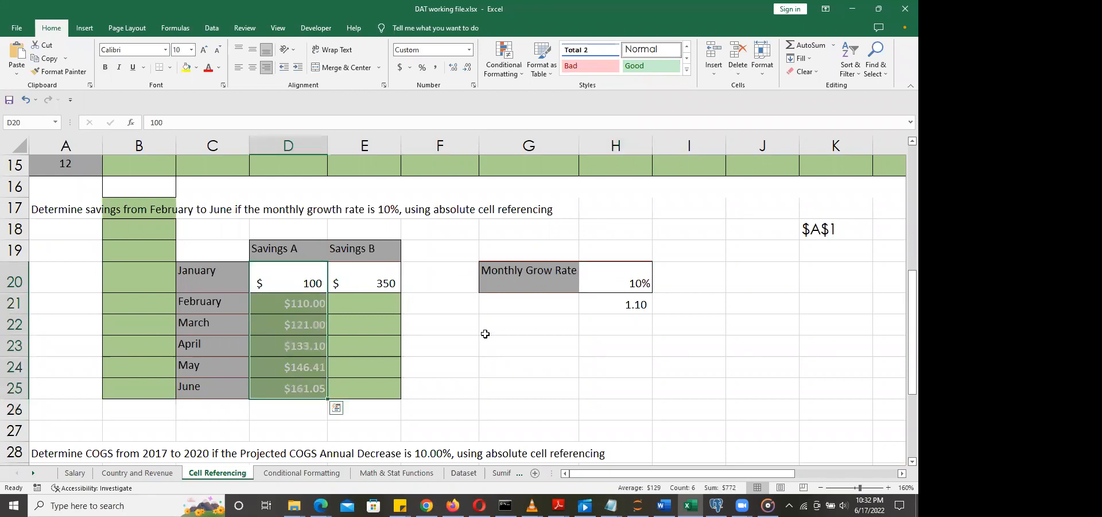
left_click(623, 276)
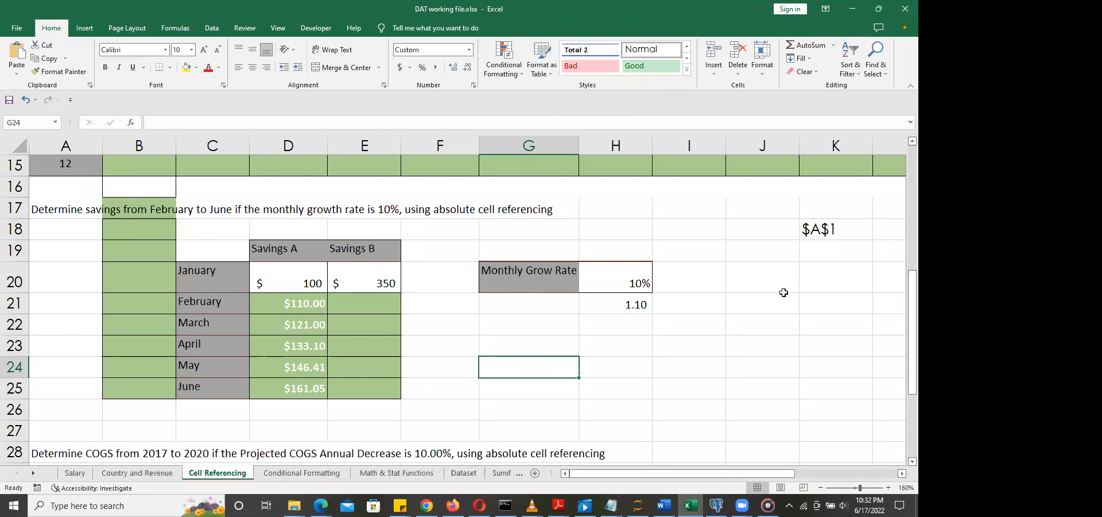
double_click(316, 299)
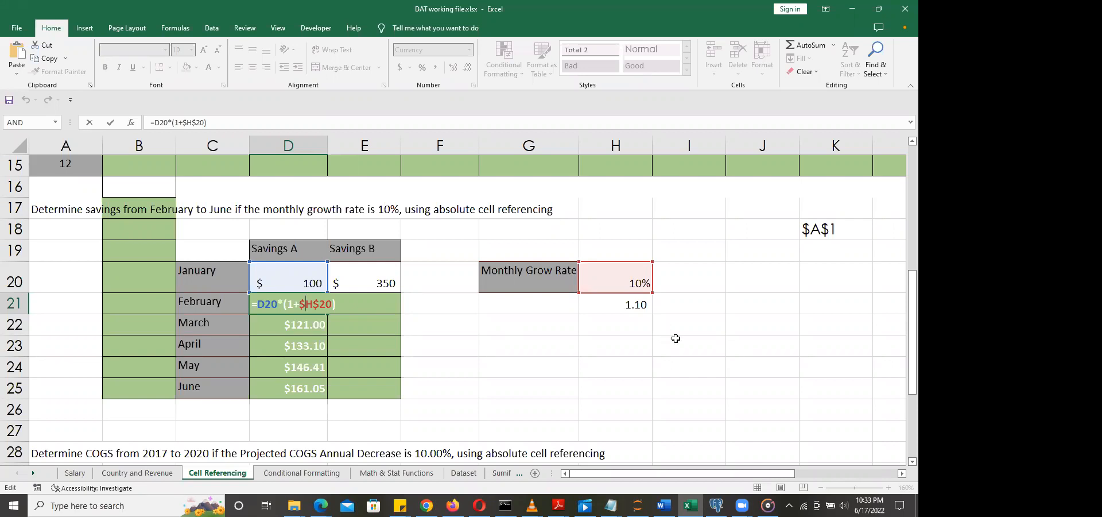
left_click(603, 345)
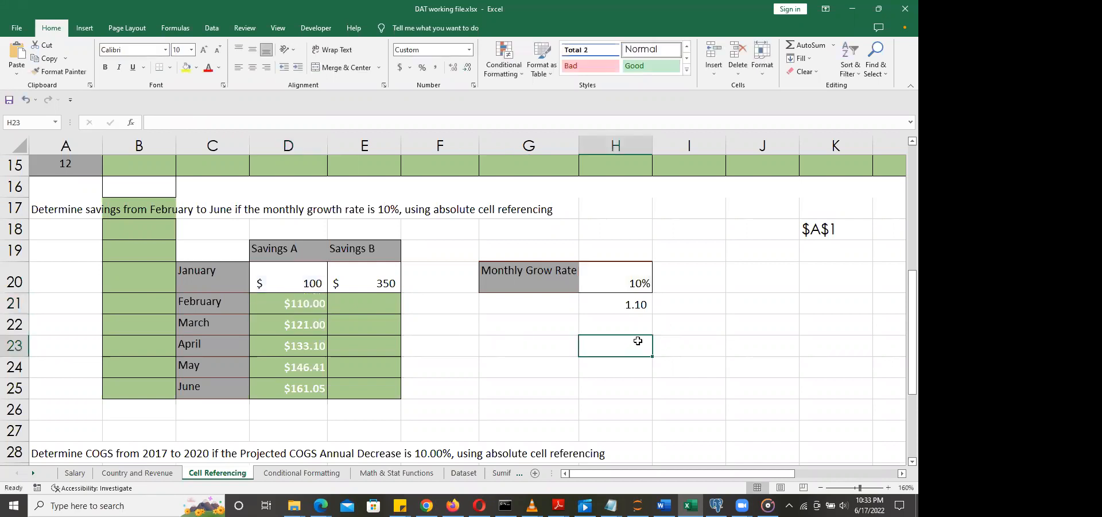
Step: Try the reference =H20 in I22, cycling it through the absolute $H$20, row-locked H$20 and remaining reference forms
left_click(697, 325)
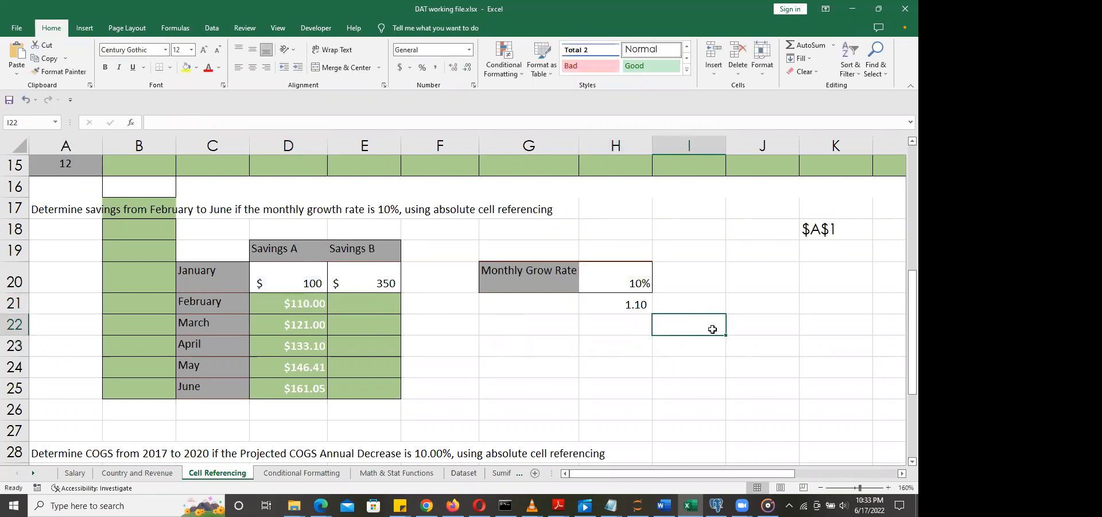
left_click(637, 277)
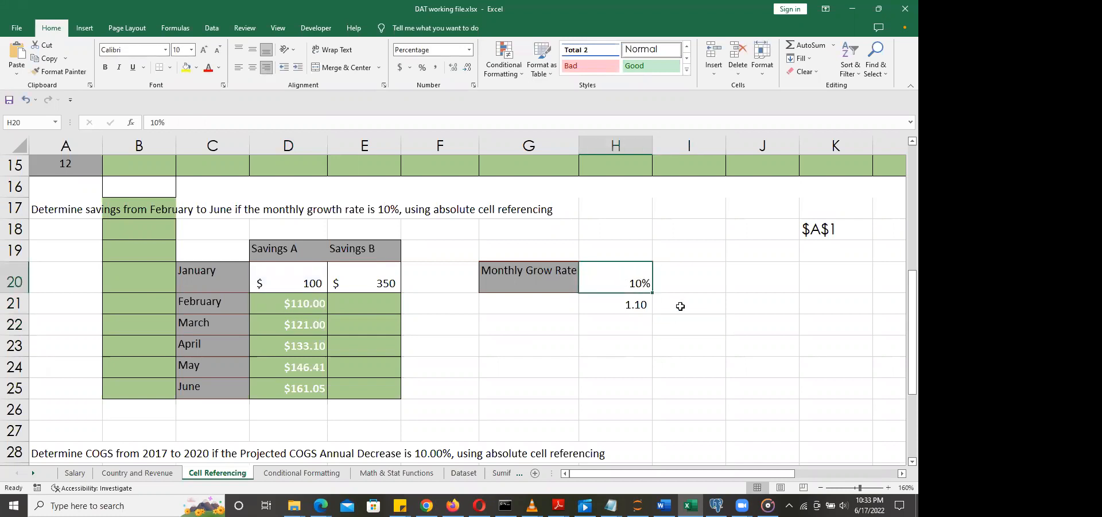
left_click(697, 329)
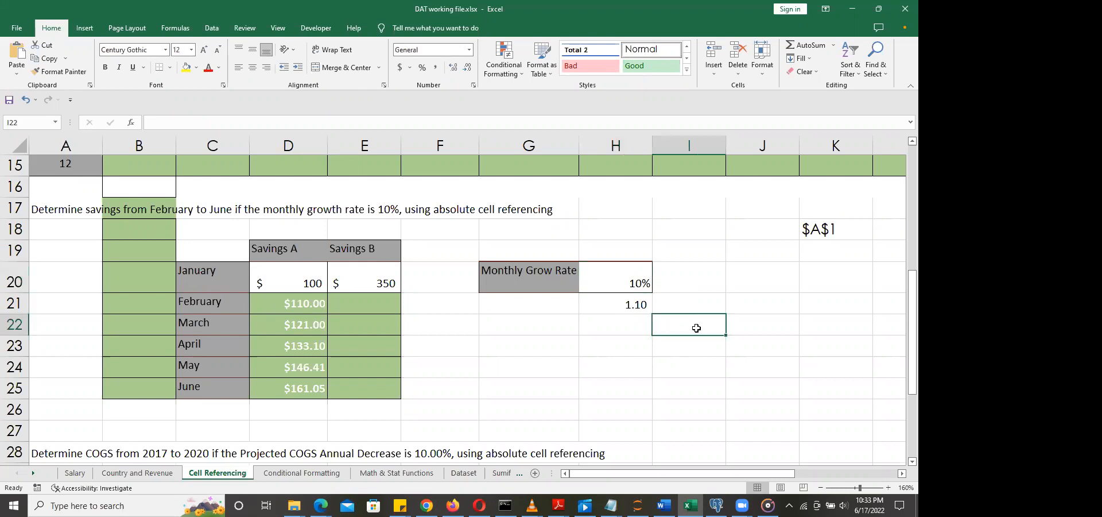
type("=h20")
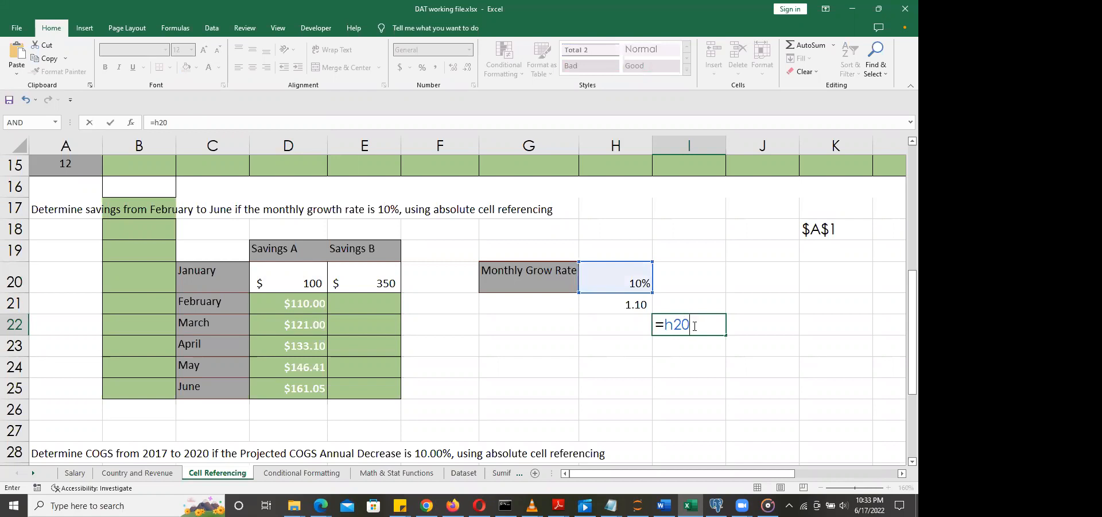
key("F4")
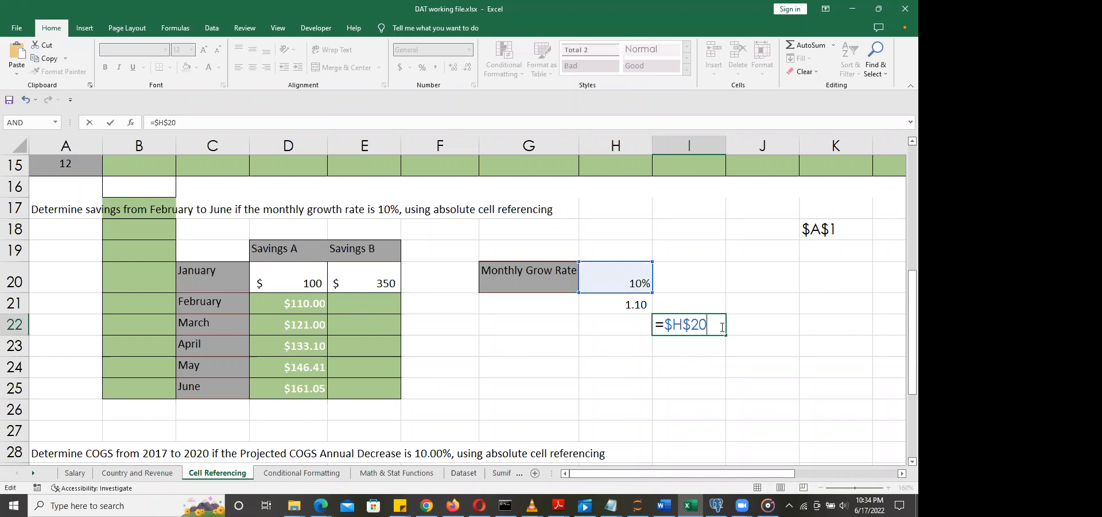
key("F4")
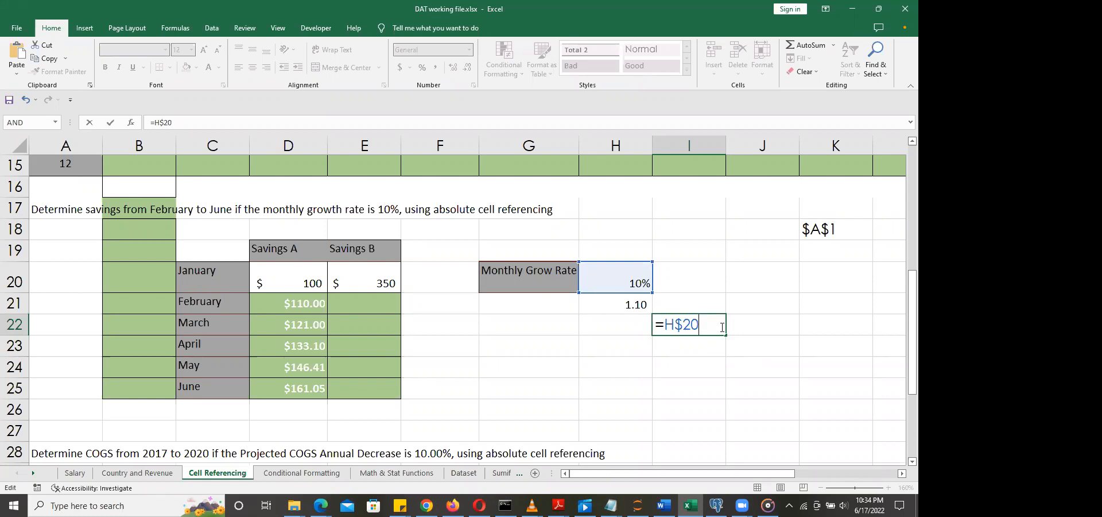
key("F4")
key("F4")
key("Escape")
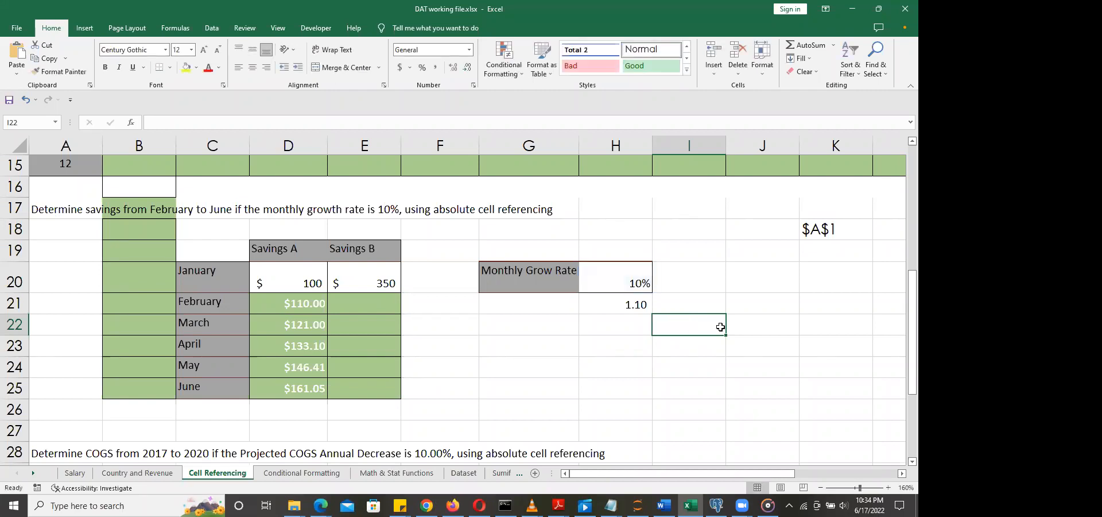
Step: Review the list of cell referencing types in M17:M20, including the Mixed Cell Referencing entry
left_click_drag(912, 314, 903, 403)
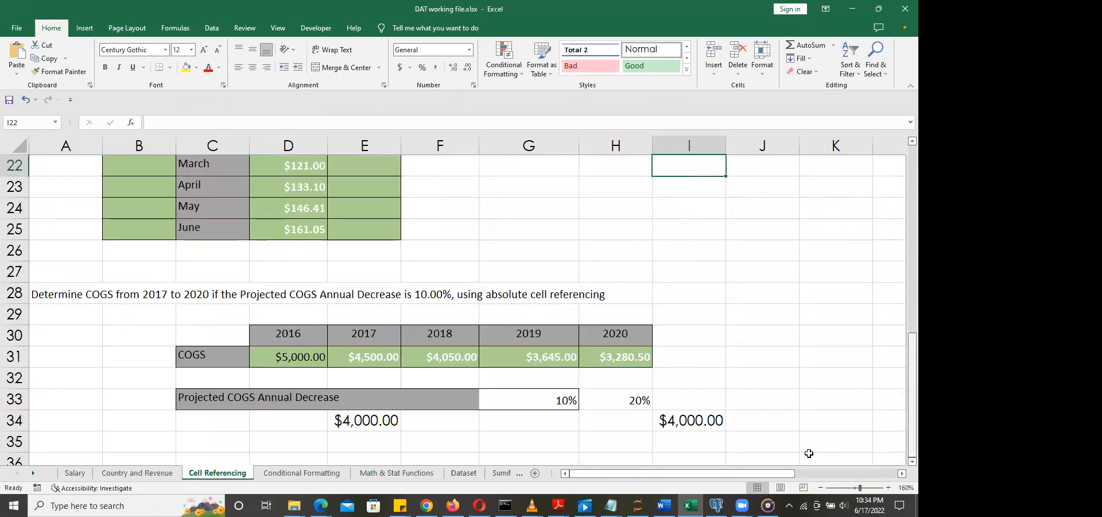
scroll(848, 379, "up", 5)
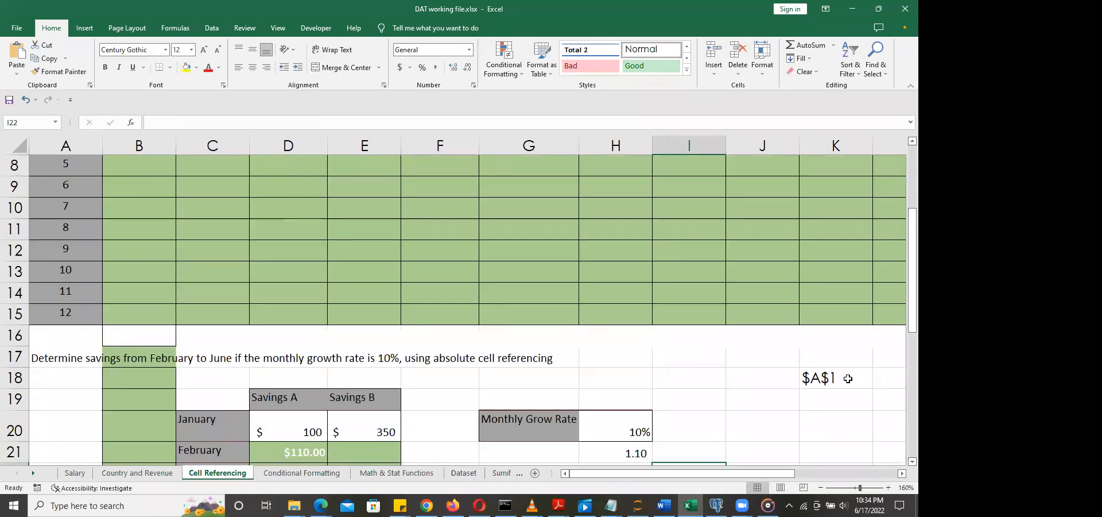
left_click(902, 473)
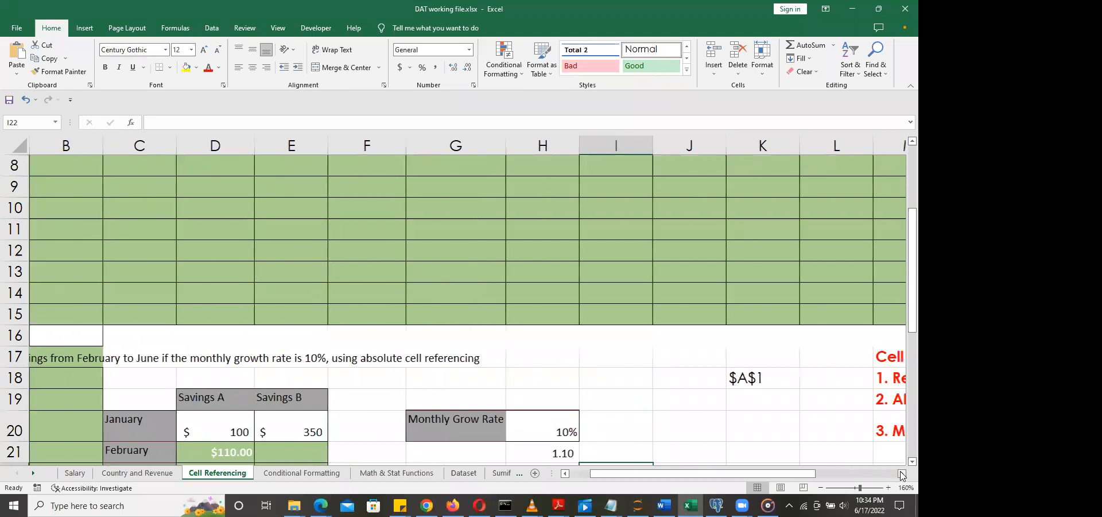
left_click(902, 473)
left_click(902, 473)
left_click(902, 473)
left_click(854, 436)
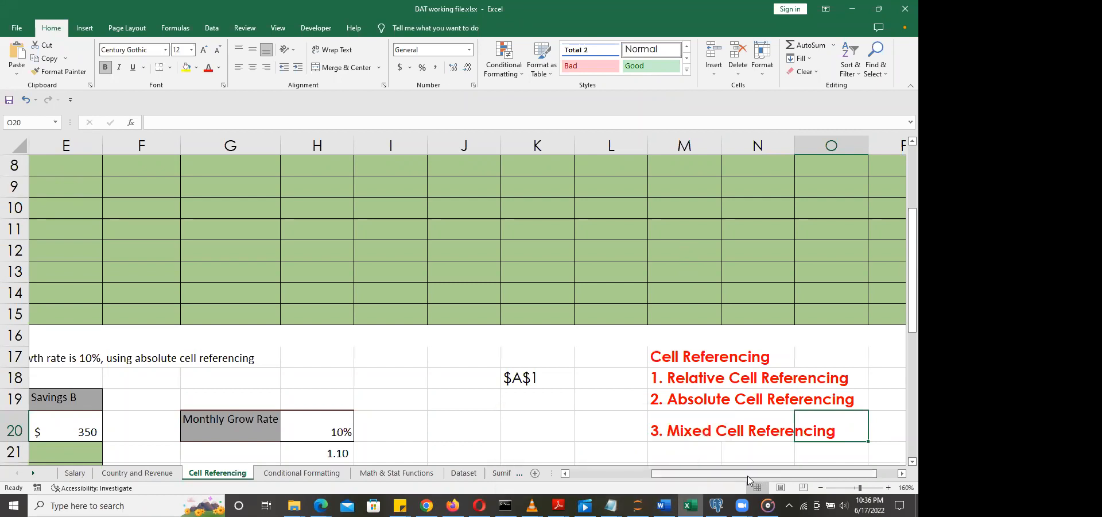
left_click(567, 476)
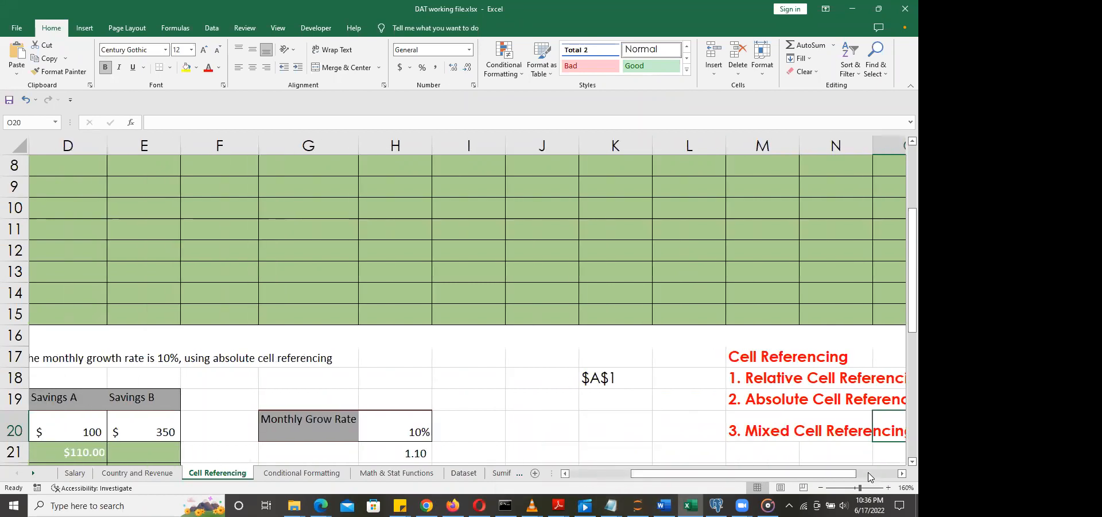
left_click(902, 476)
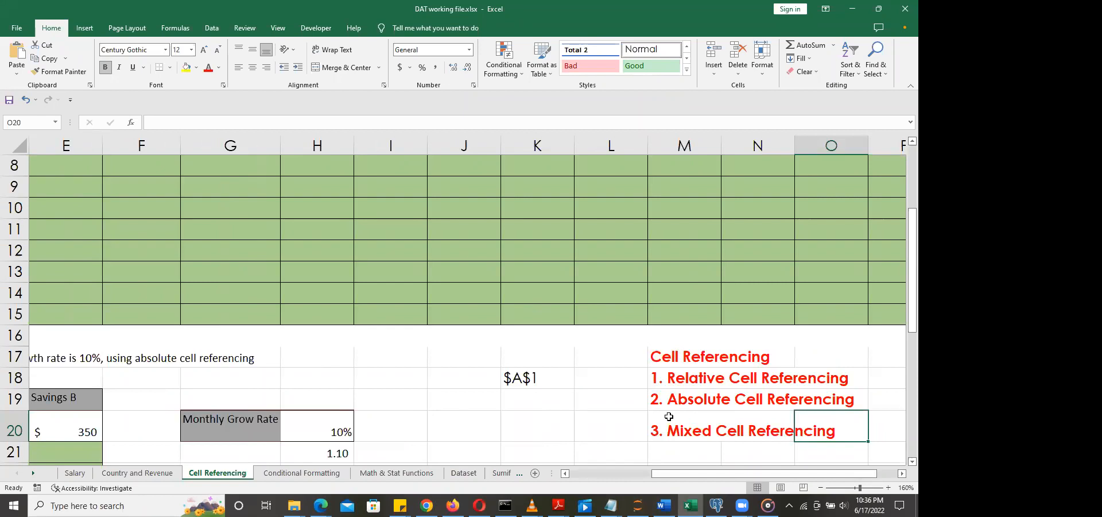
left_click(695, 430)
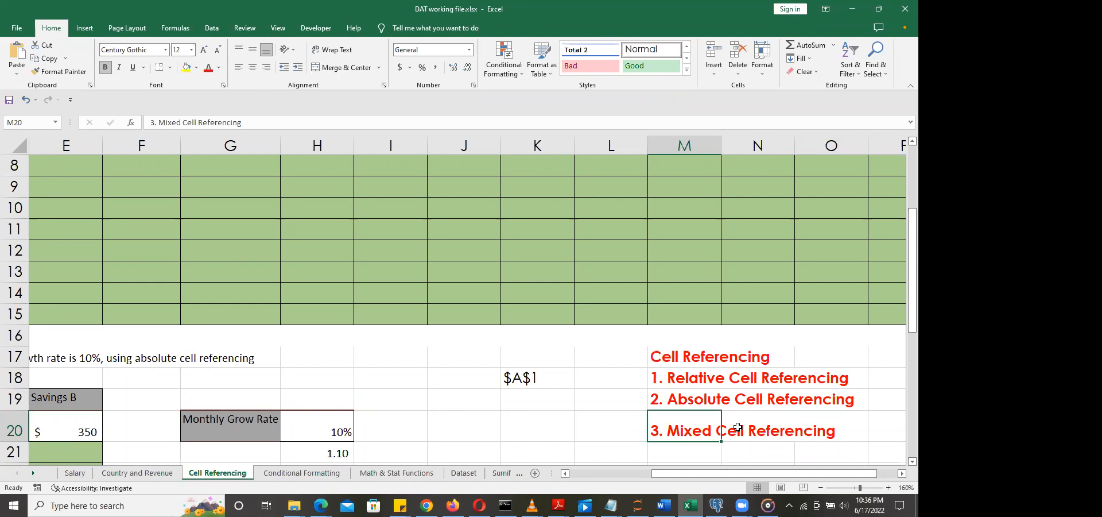
Step: Examine the multiplication matrix's column headers in row 3, row headers in A4:A15 and the empty grid starting at B4
scroll(795, 373, "up", 3)
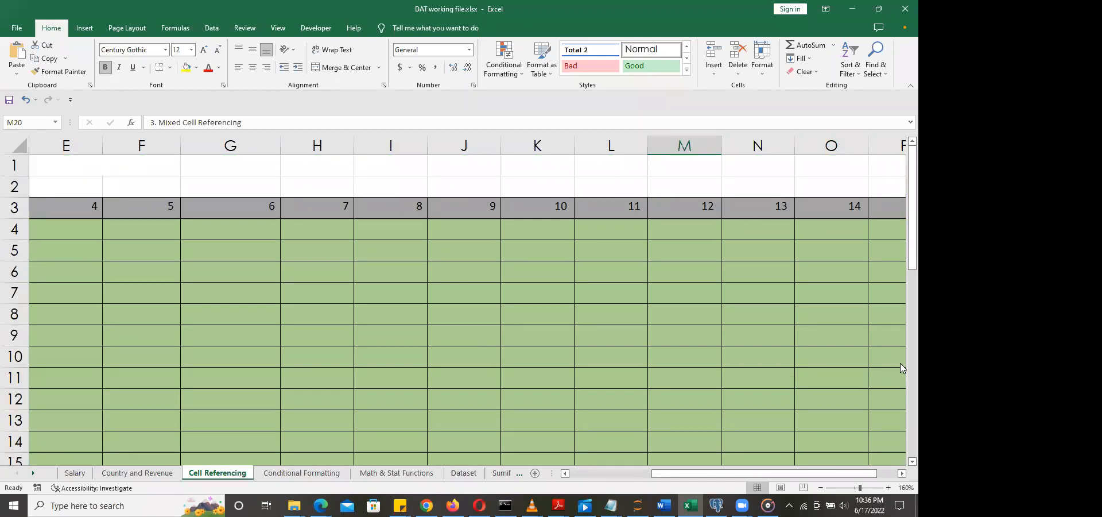
left_click_drag(789, 473, 654, 475)
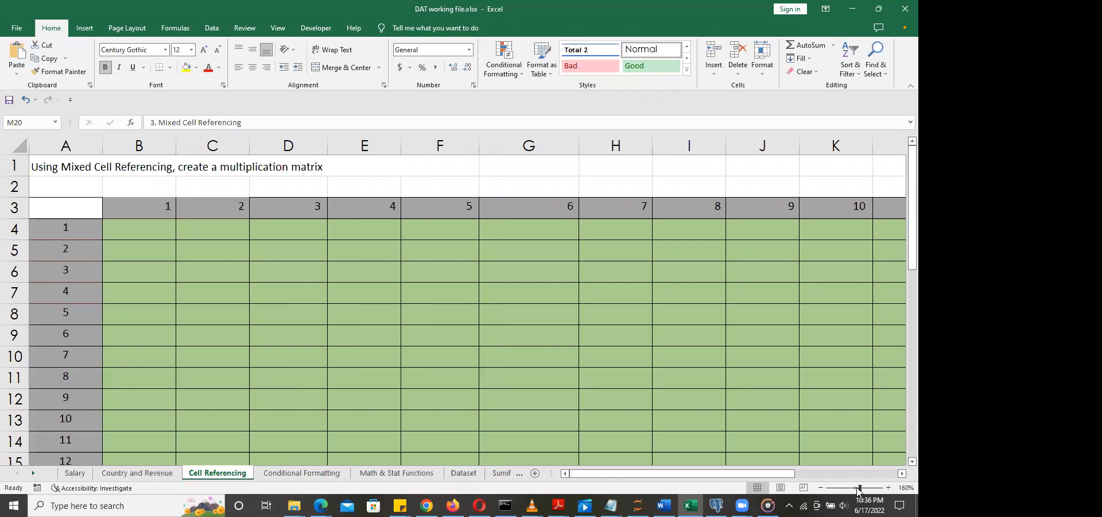
left_click_drag(857, 487, 855, 488)
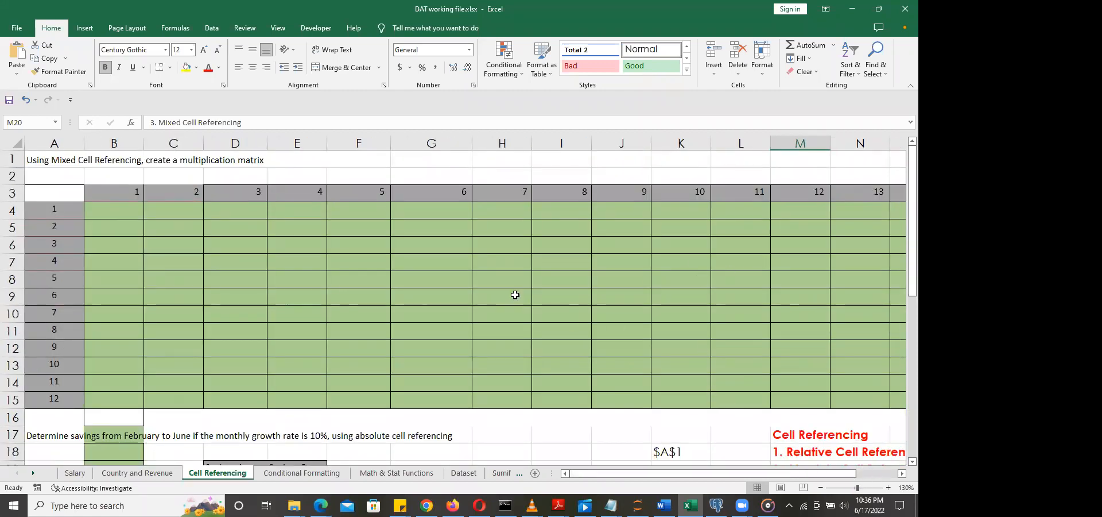
left_click_drag(718, 479, 634, 481)
left_click_drag(124, 193, 499, 175)
left_click_drag(904, 191, 732, 194)
left_click_drag(861, 480, 735, 474)
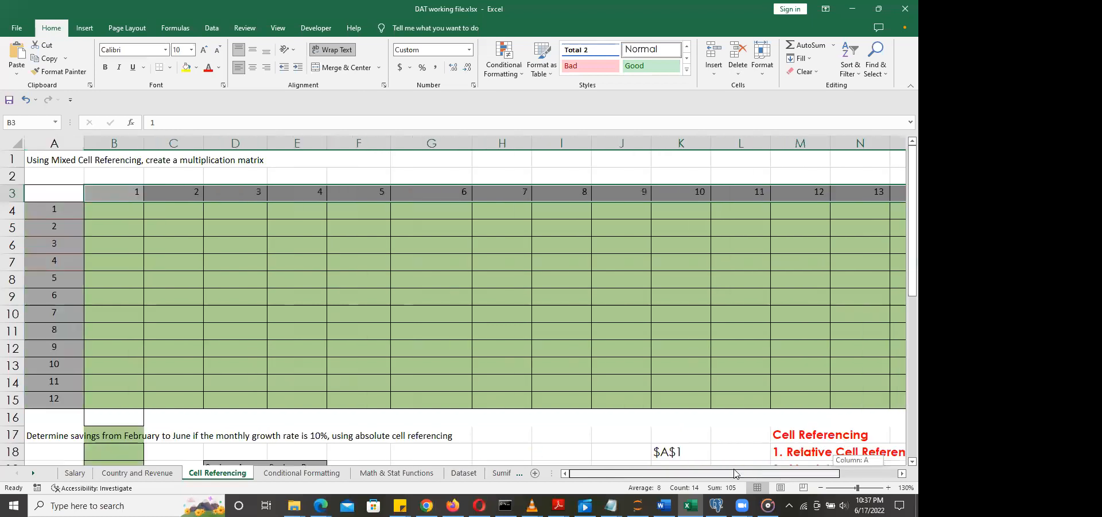
left_click_drag(40, 210, 43, 399)
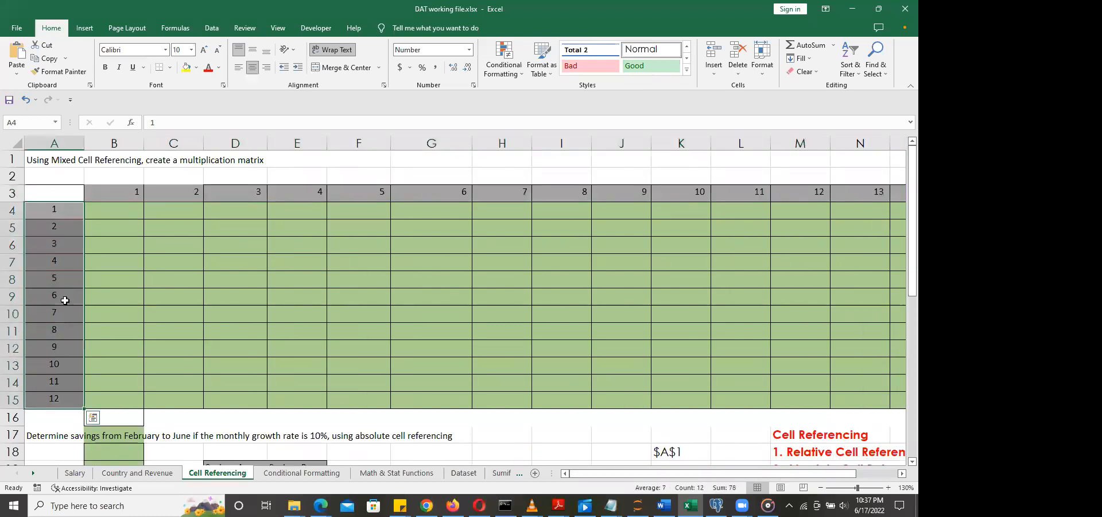
left_click_drag(109, 193, 742, 191)
left_click(536, 262)
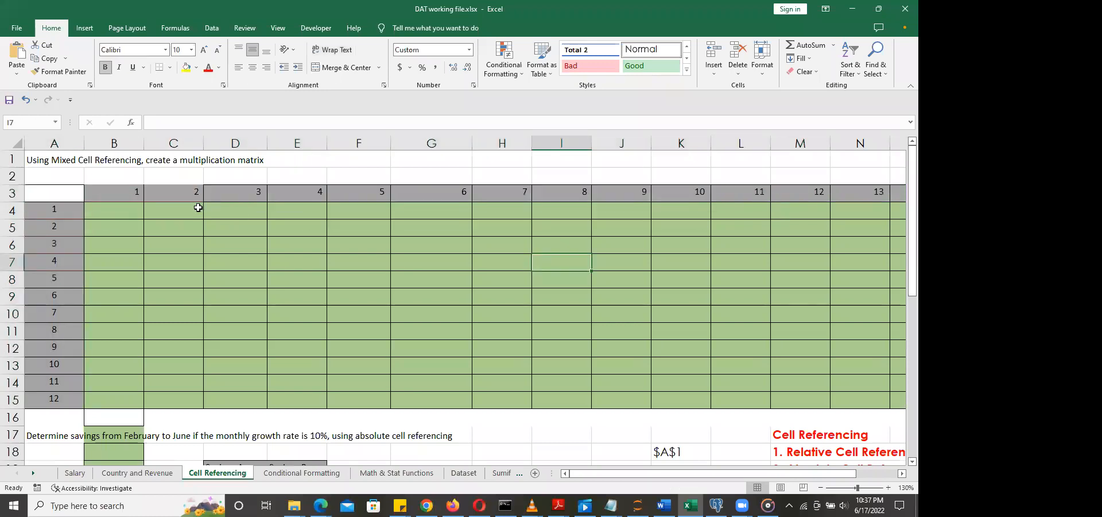
left_click_drag(114, 209, 902, 392)
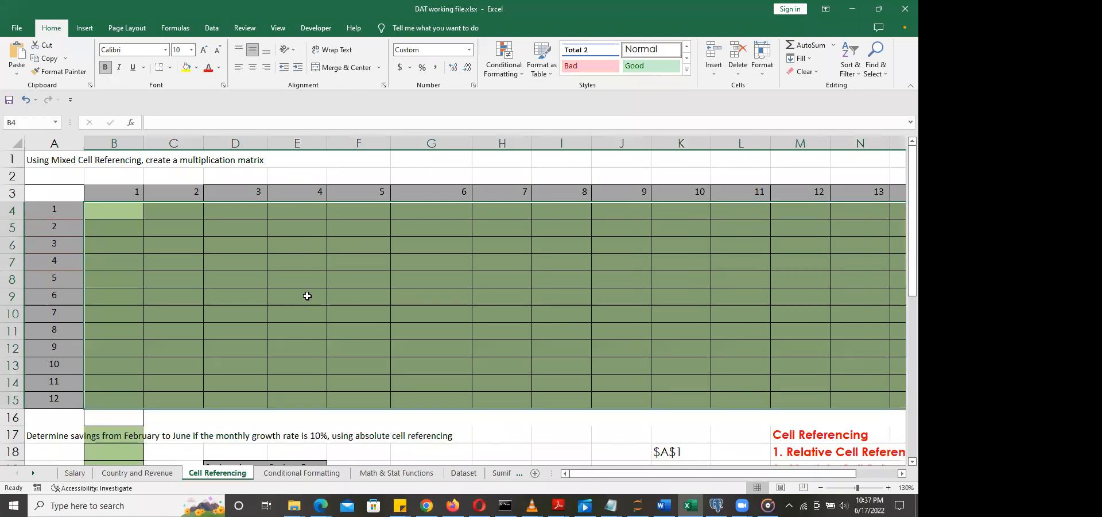
left_click(300, 277)
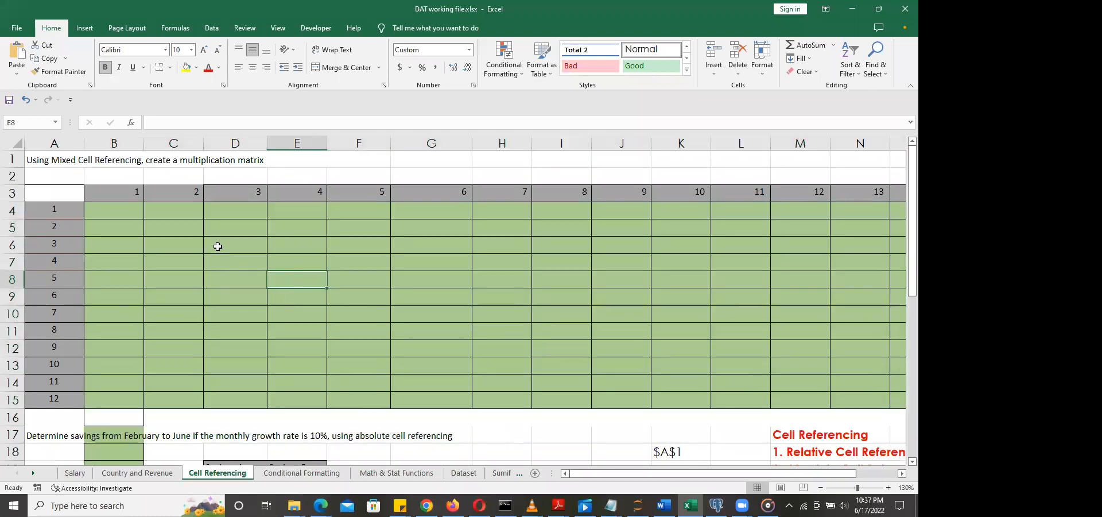
Step: Enter the relative formula =A4*B3 in B4 to multiply the first row header by the first column header
left_click(106, 210)
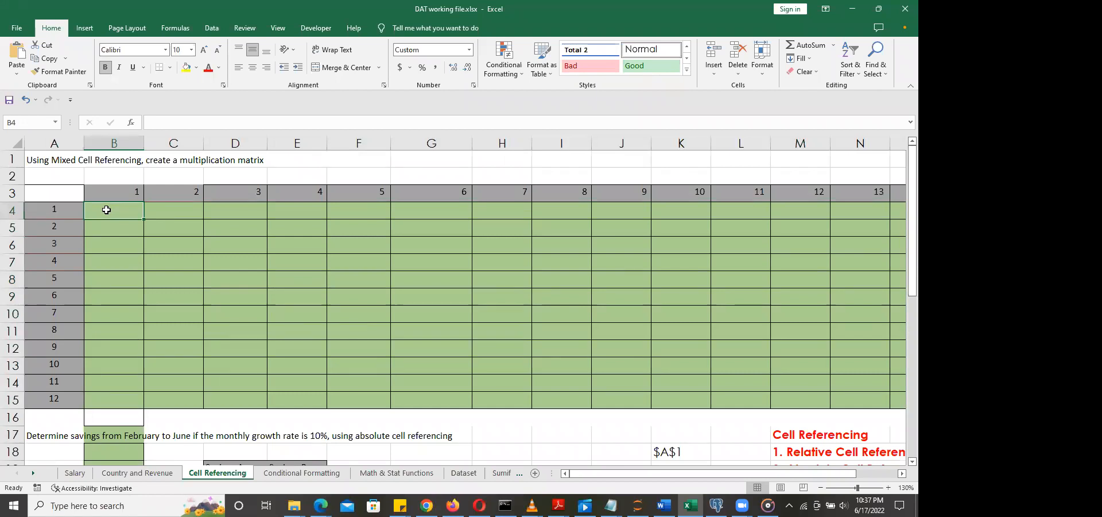
type("=")
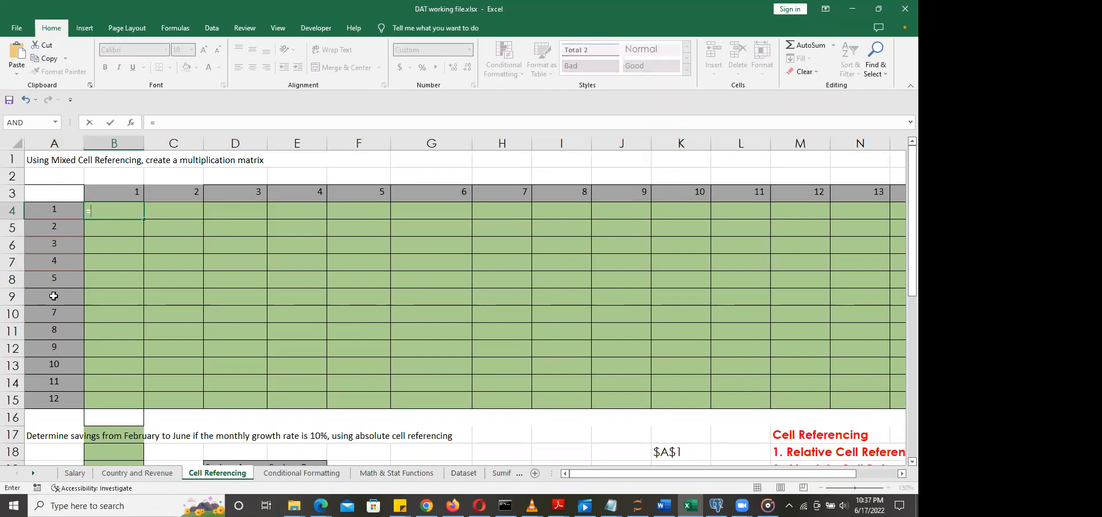
left_click(58, 208)
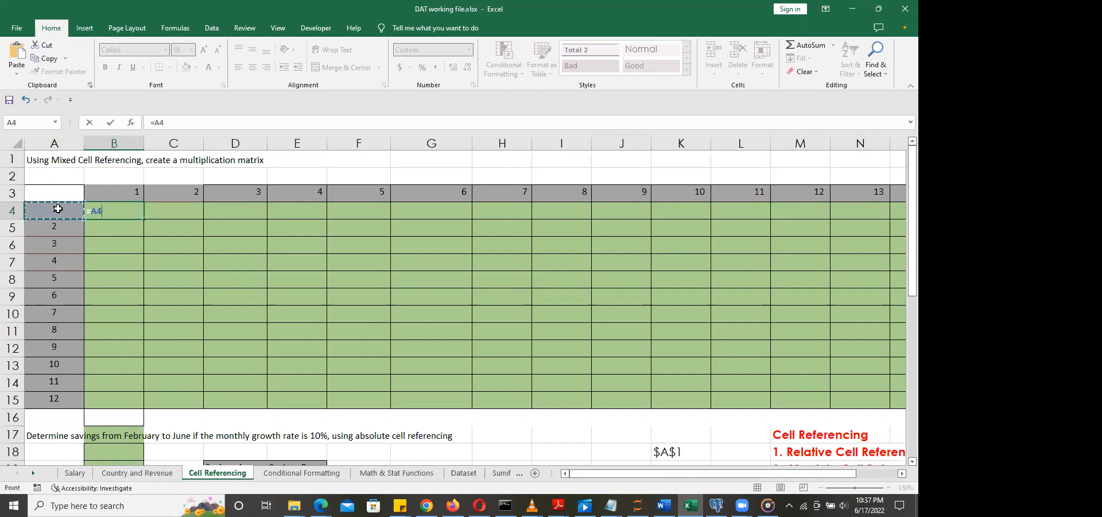
type("*")
left_click(118, 193)
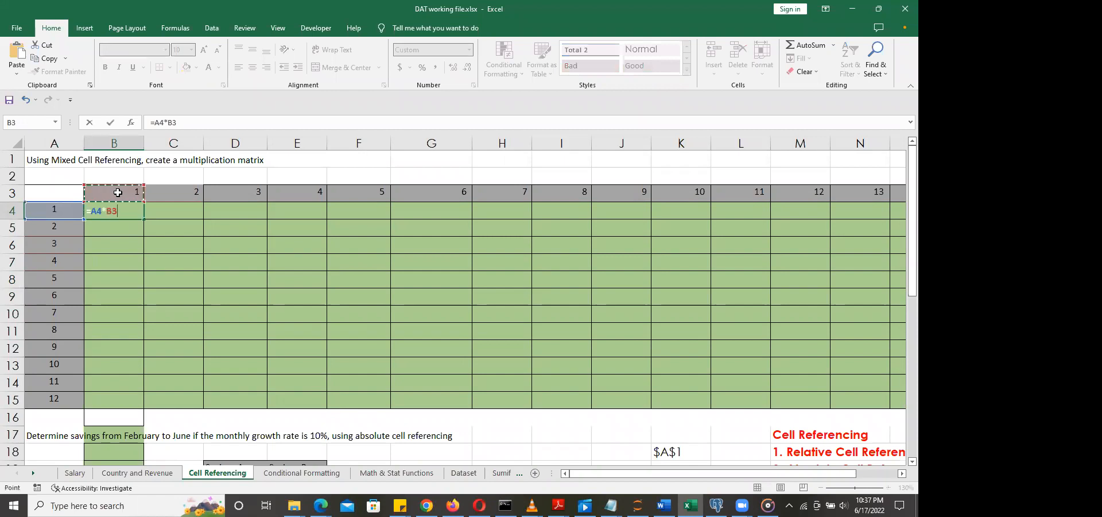
key("Return")
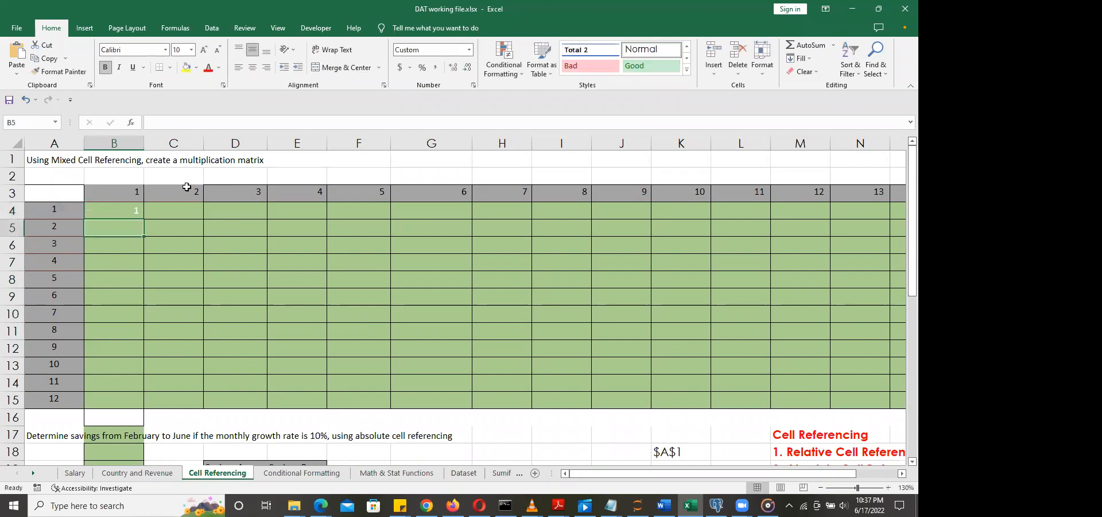
Step: Try filling the relative formula from B4 down to B15, and undo the fill
left_click(138, 211)
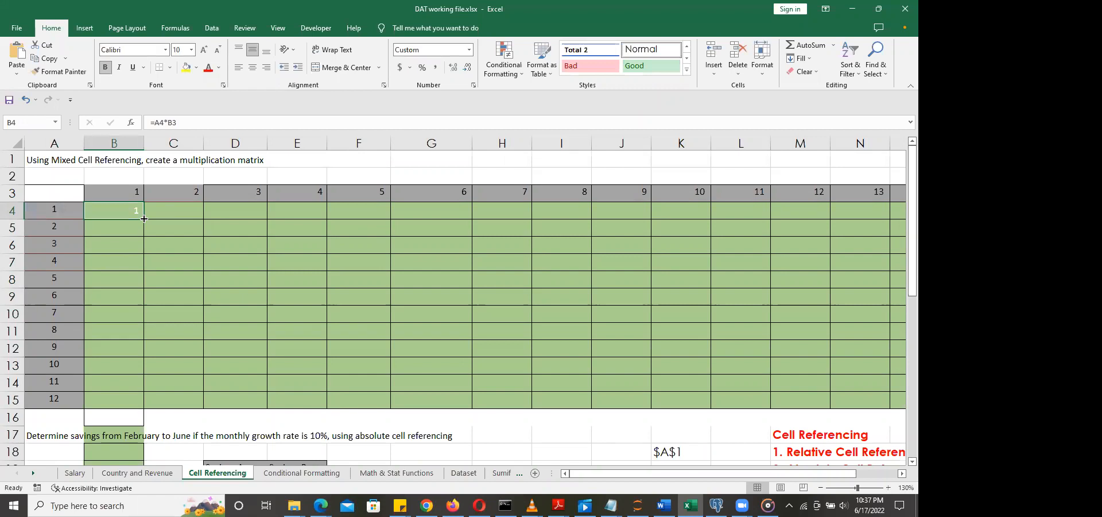
double_click(144, 218)
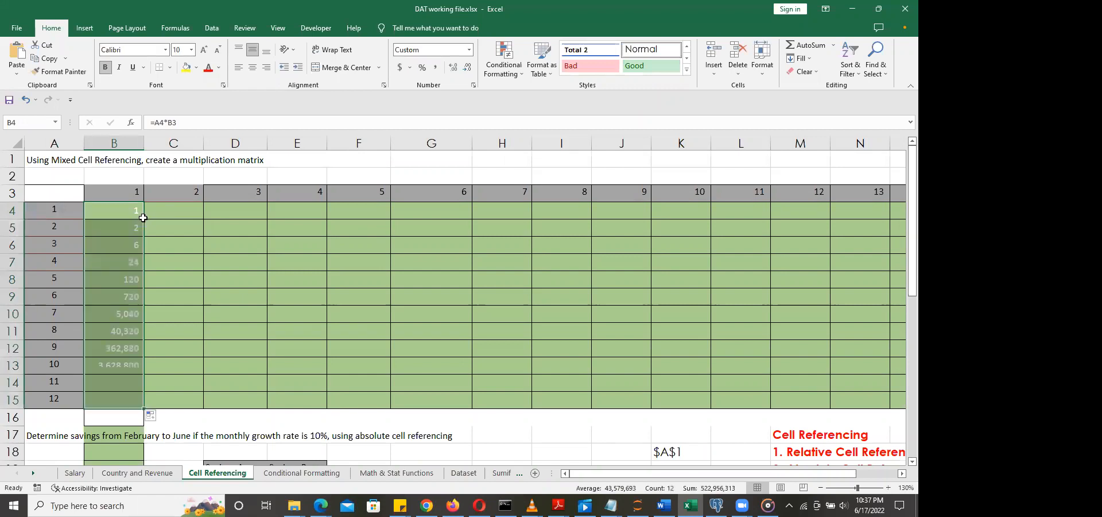
left_click(242, 330)
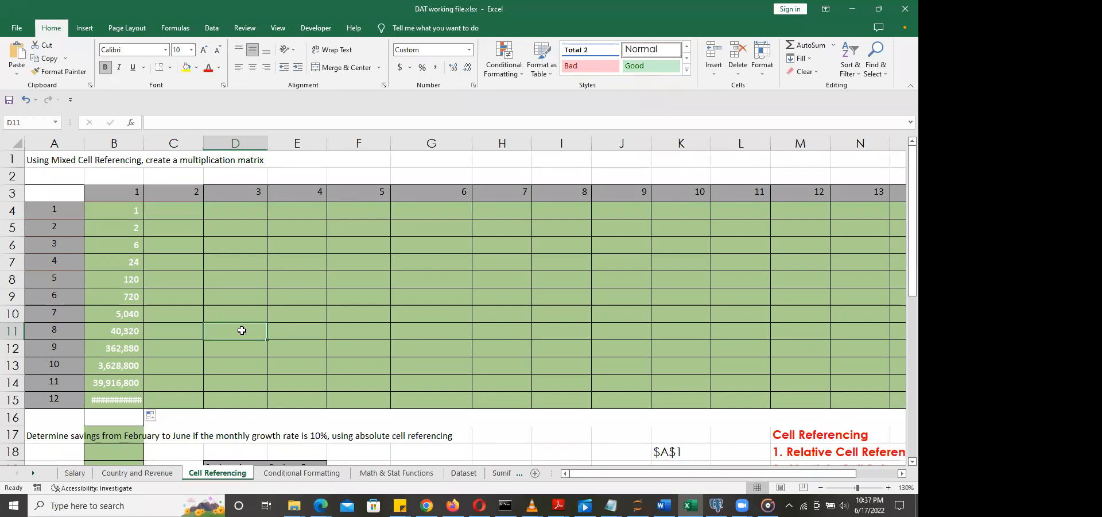
key("ctrl+z")
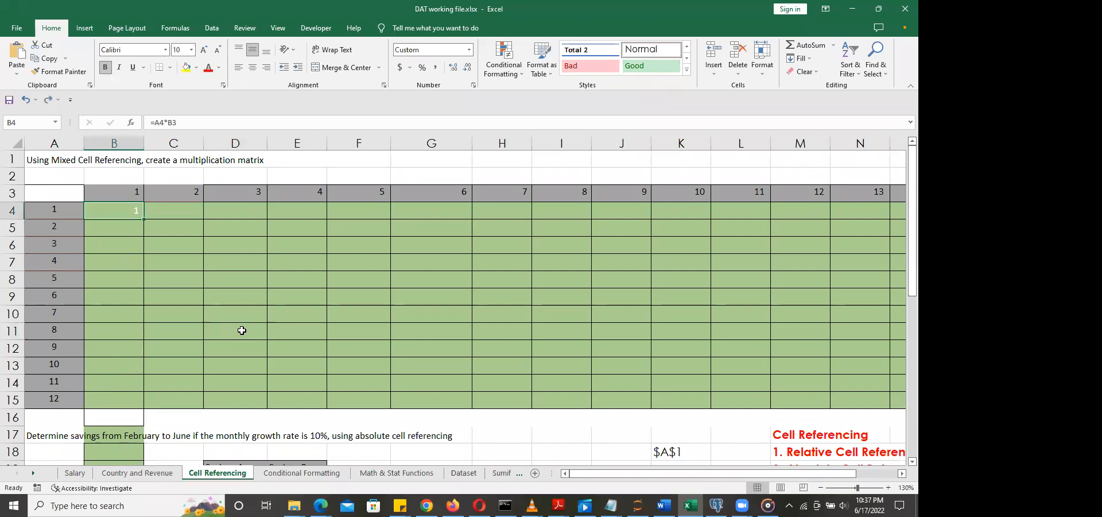
Step: Convert the formula in B4 to mixed references, locking column A and row 3 as =$A4*B$3
double_click(128, 208)
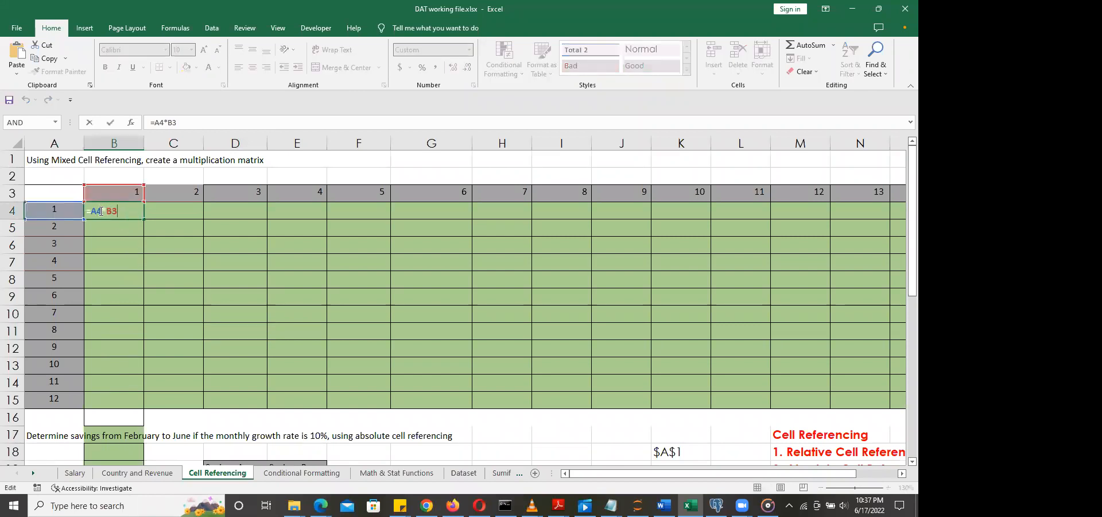
left_click_drag(102, 211, 94, 211)
key("F4")
key("F4")
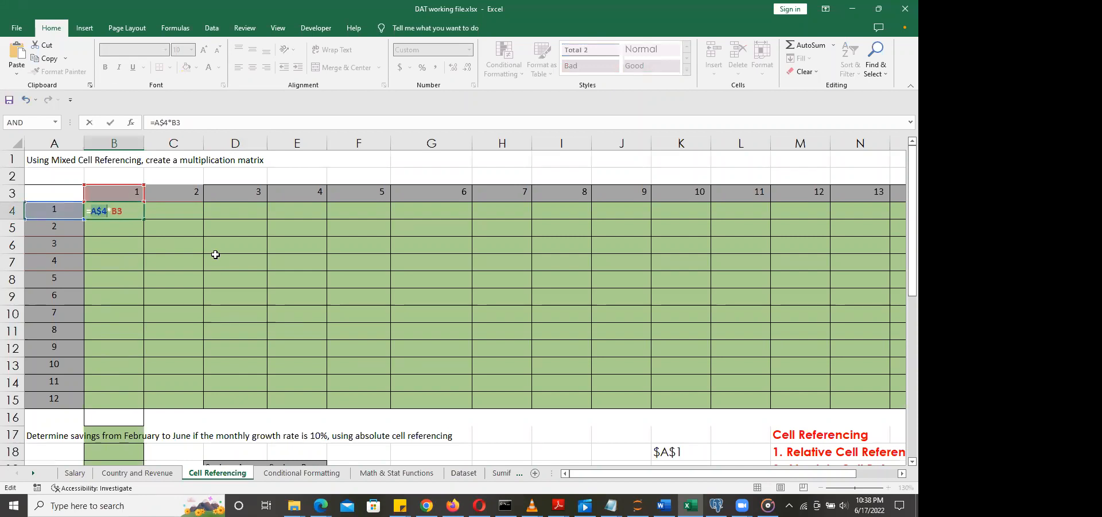
key("F4")
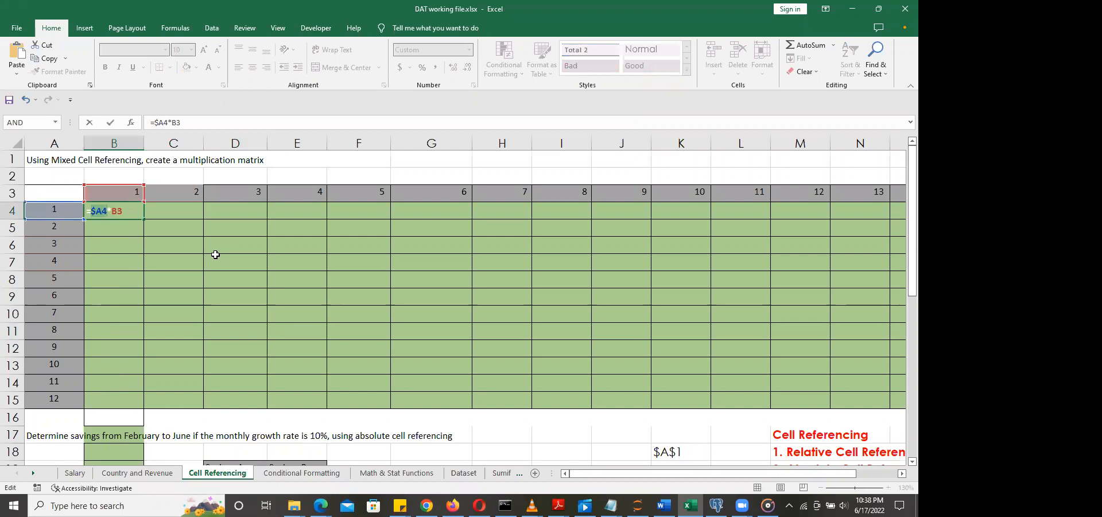
left_click(123, 210)
key("F4")
key("F4")
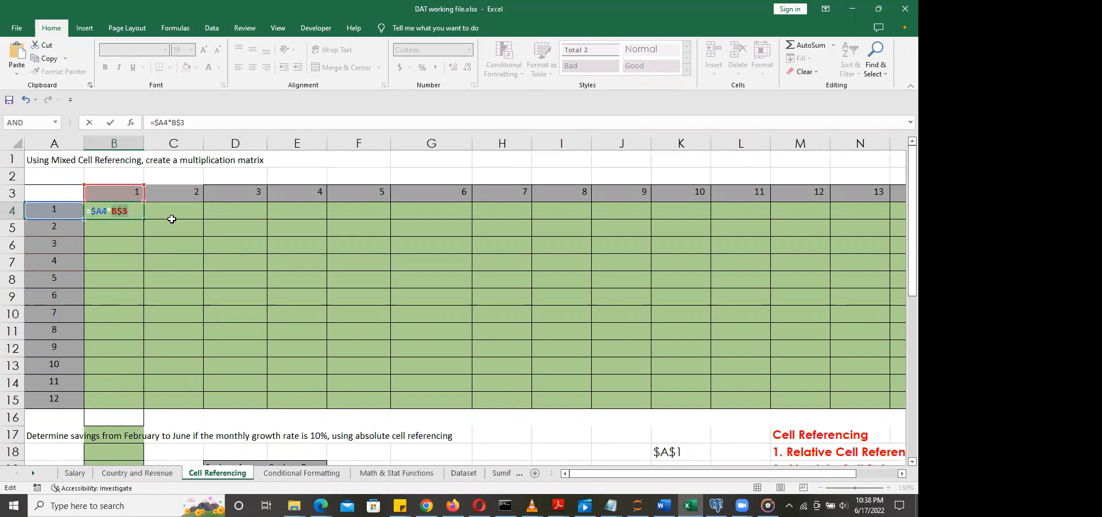
key("Return")
Step: Fill the mixed-reference formula from B4 down to B15 and across to column P to complete the multiplication matrix
left_click(128, 205)
left_click_drag(144, 215, 147, 405)
left_click_drag(788, 436, 833, 425)
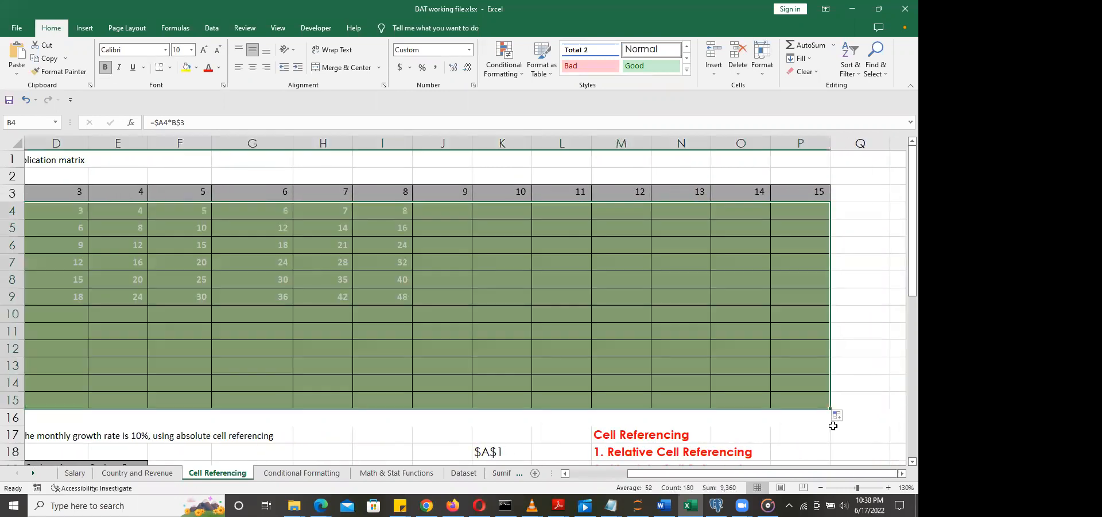
left_click(729, 376)
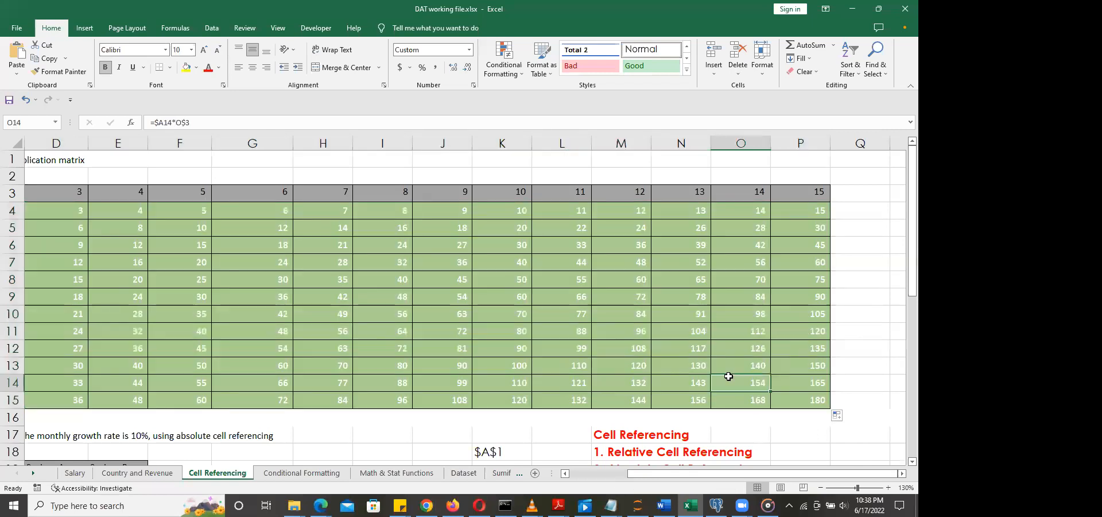
left_click_drag(799, 479, 763, 480)
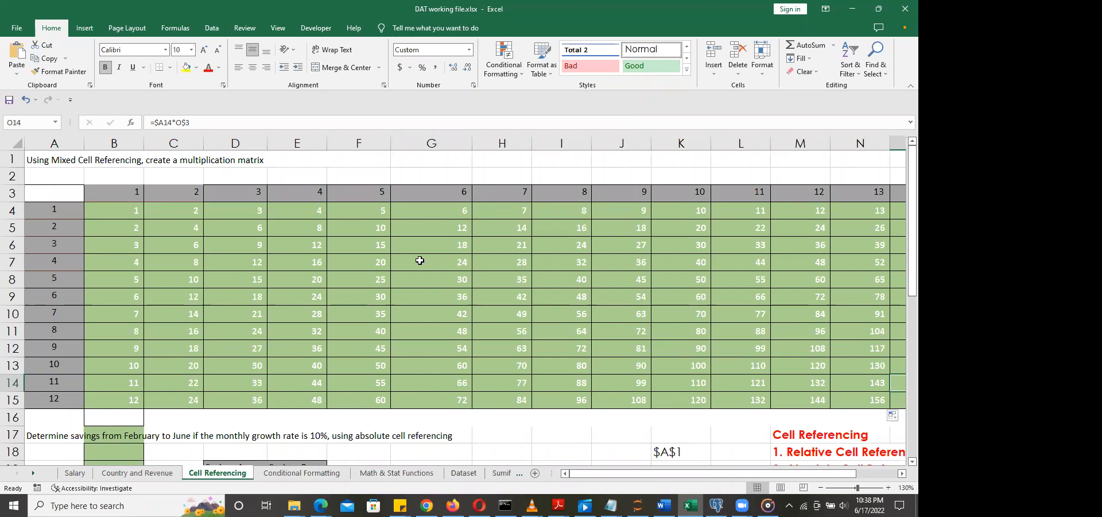
Step: Undo the matrix fills and the mixed-reference change in B4
key("ctrl+z")
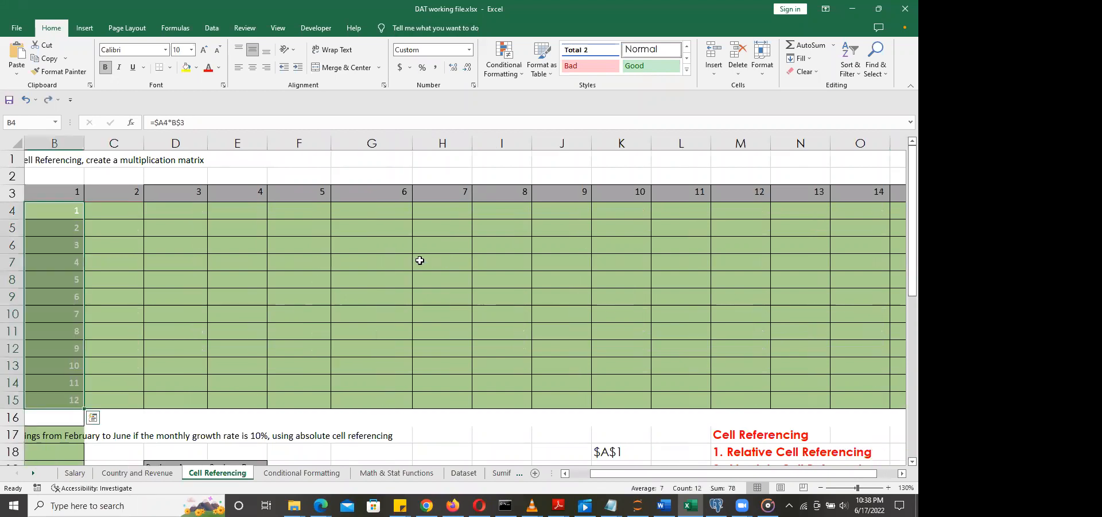
key("ctrl+z")
key("ctrl+z")
left_click_drag(638, 478, 616, 479)
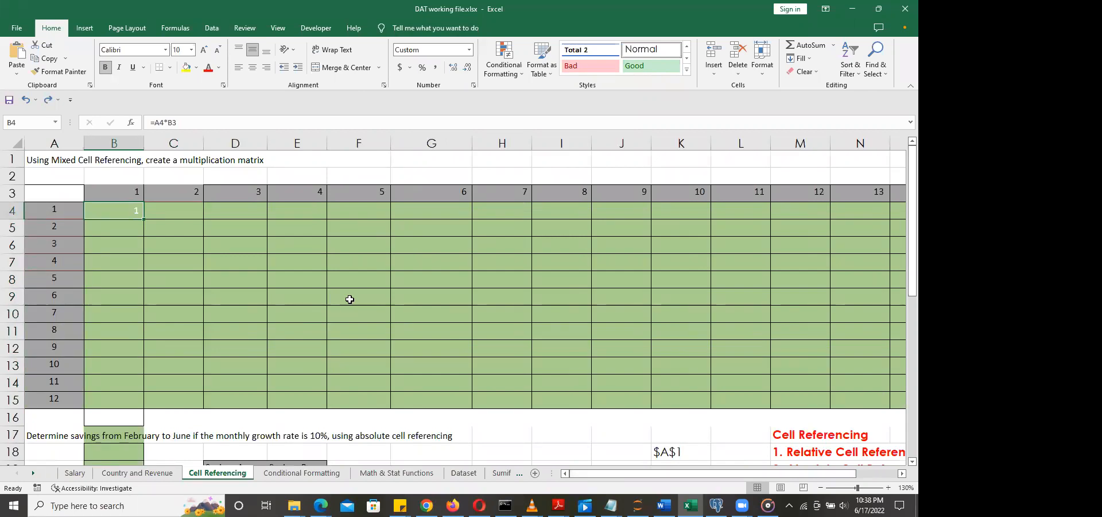
Step: Clear the formula from B4, the first cell of the multiplication grid
left_click(62, 211)
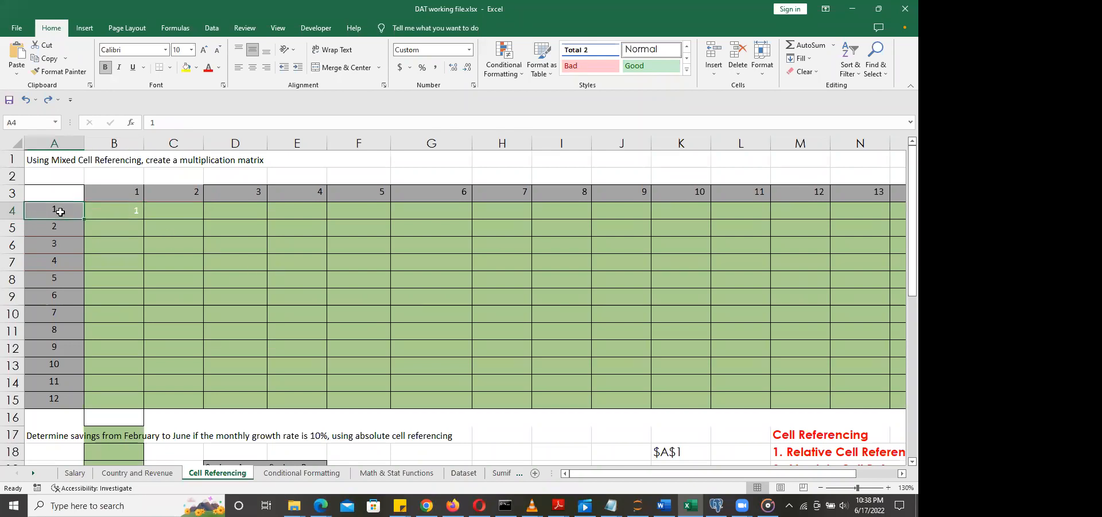
left_click(135, 220)
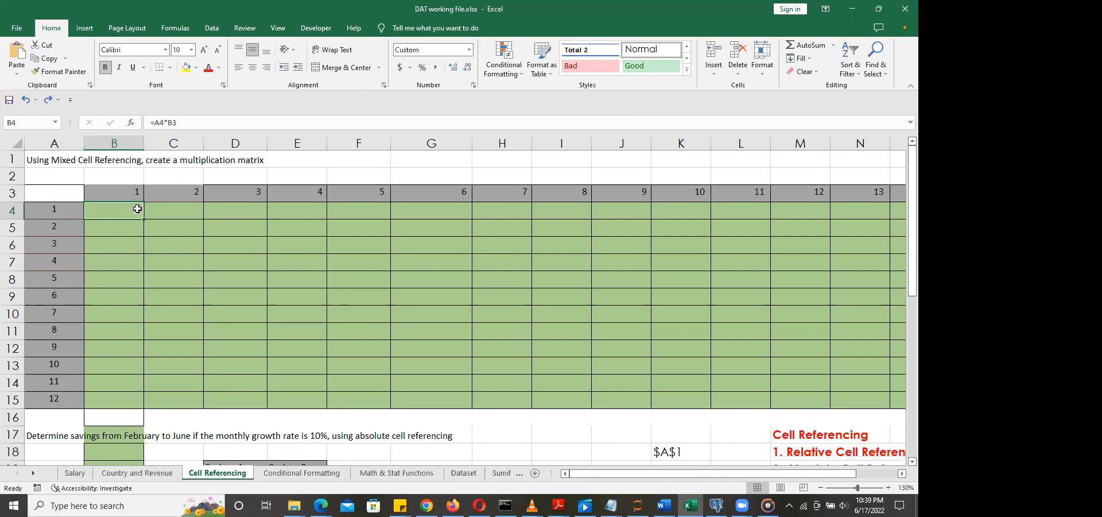
left_click(392, 26)
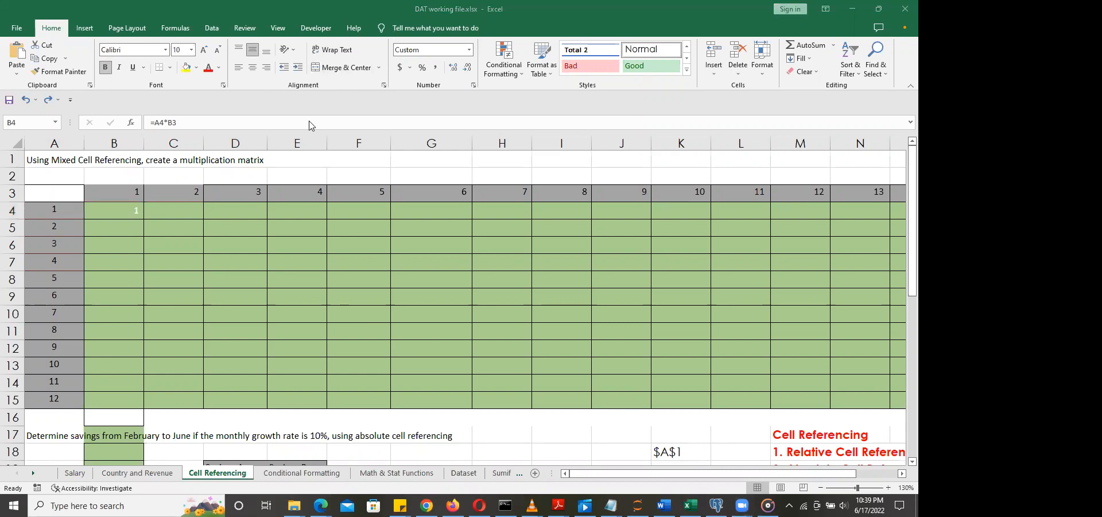
left_click(128, 210)
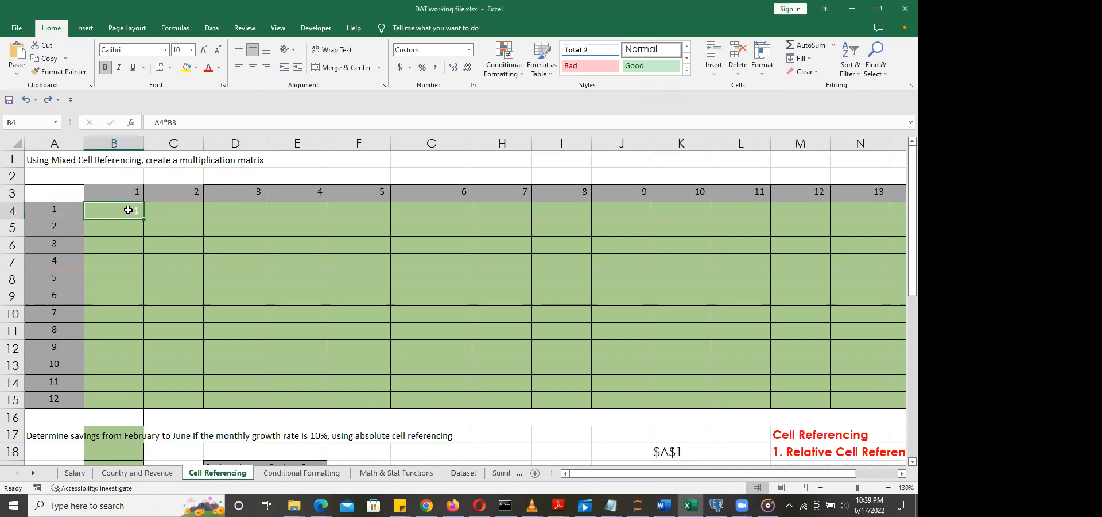
key("Delete")
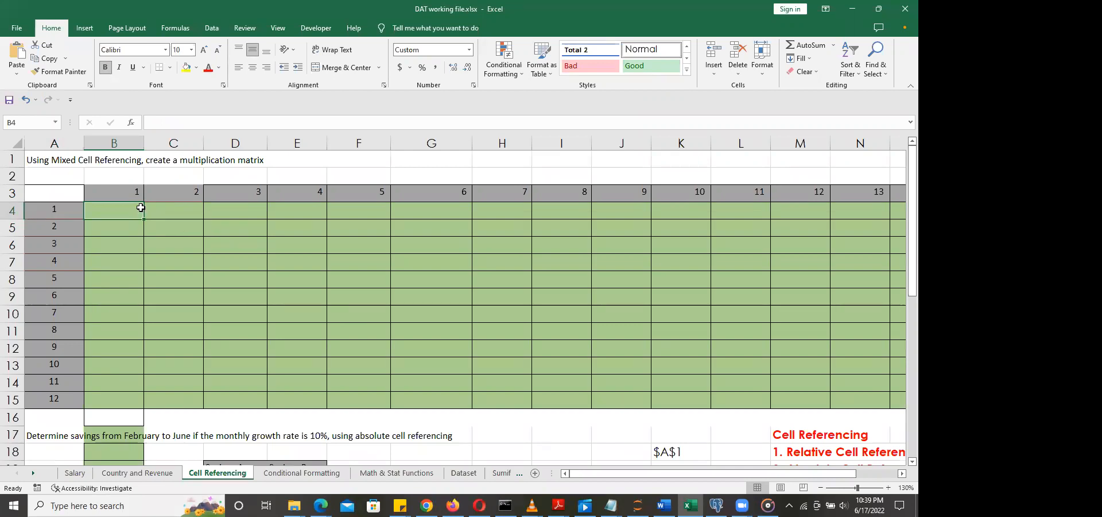
Step: Examine the first column header in B3 and the first row header in A4
left_click(128, 192)
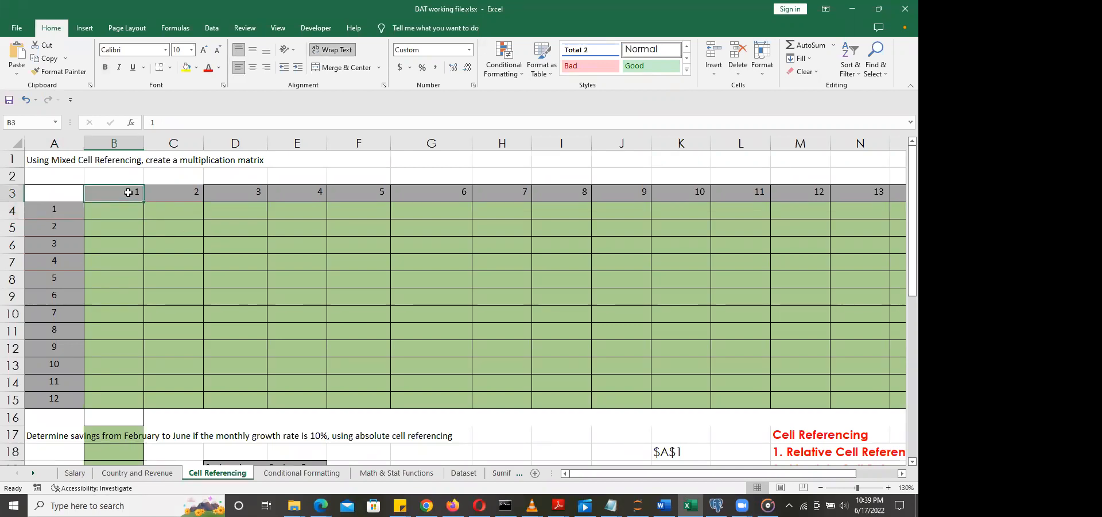
left_click(56, 209)
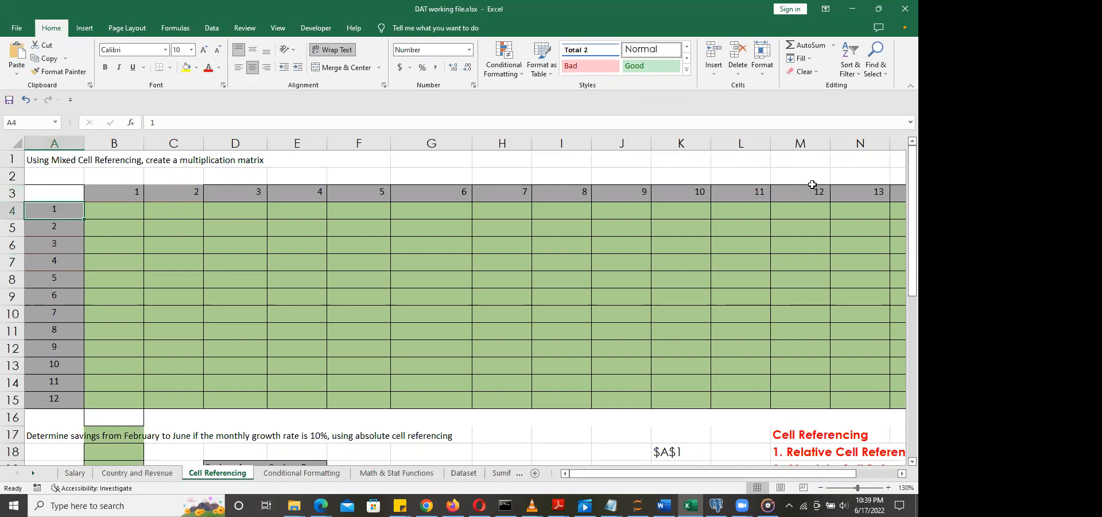
left_click(119, 193)
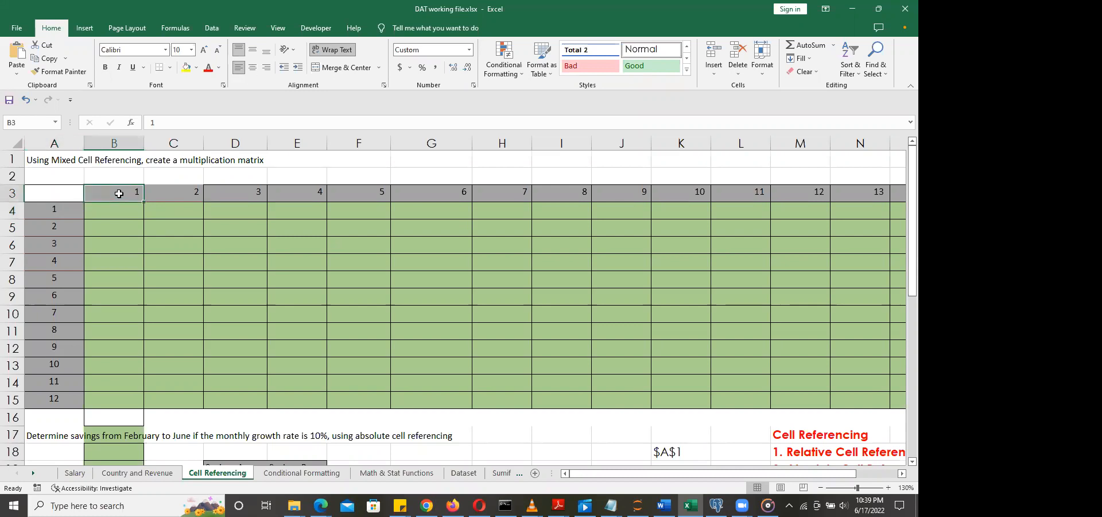
left_click(58, 209)
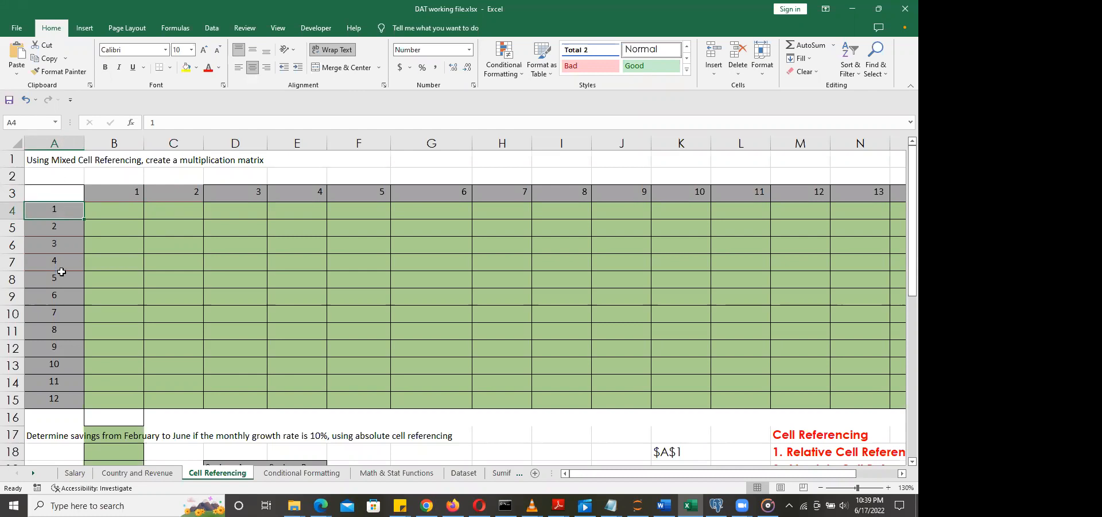
left_click(107, 197)
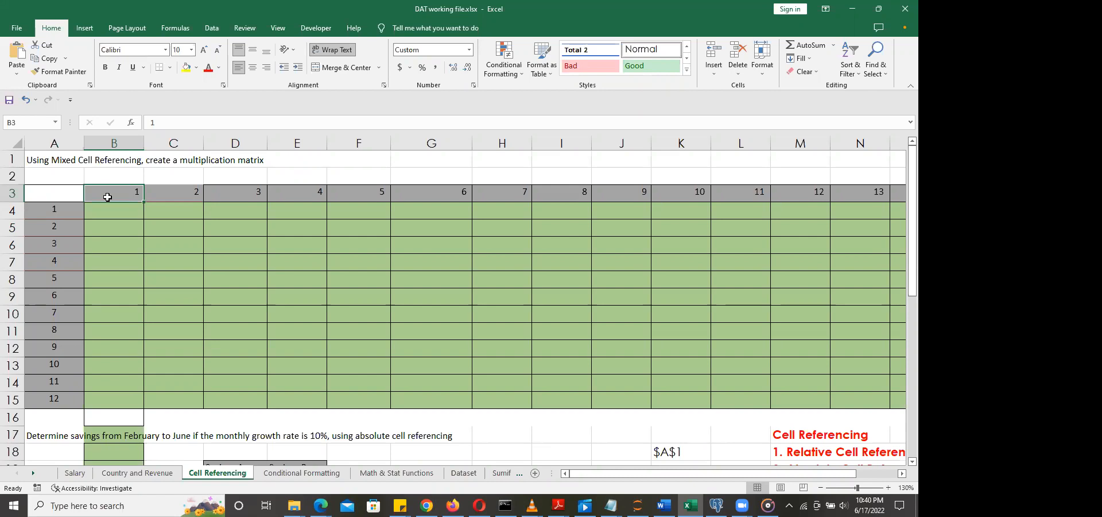
Step: Enter the formula =A4*B3 in B4 to multiply the first row header by the first column header
left_click(136, 212)
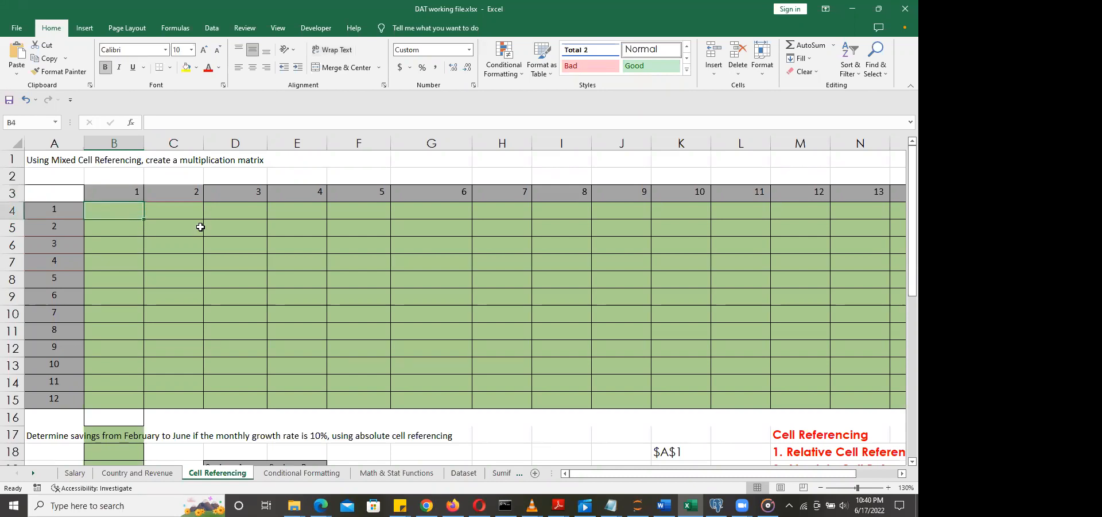
type("=")
left_click(55, 214)
type("*")
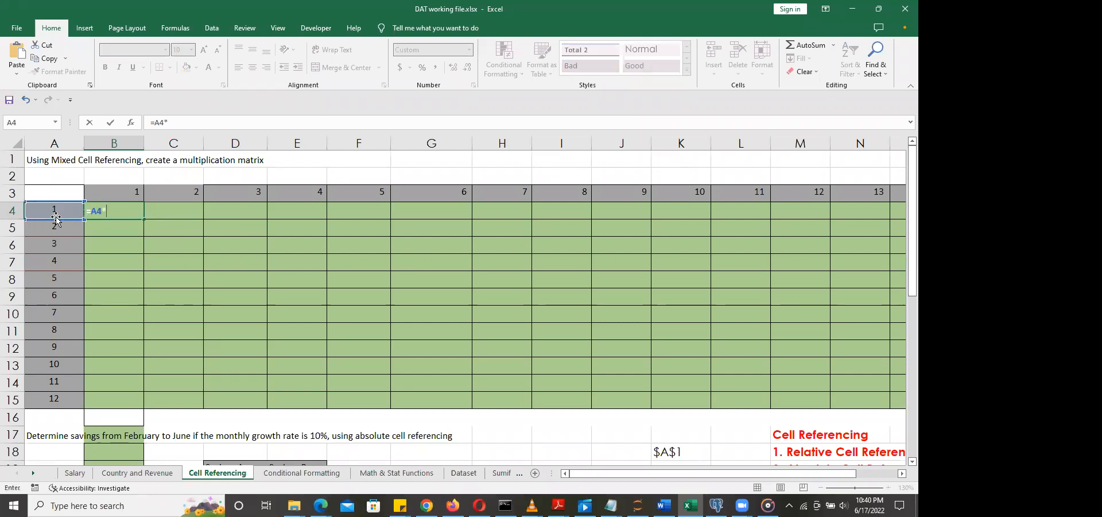
left_click(119, 192)
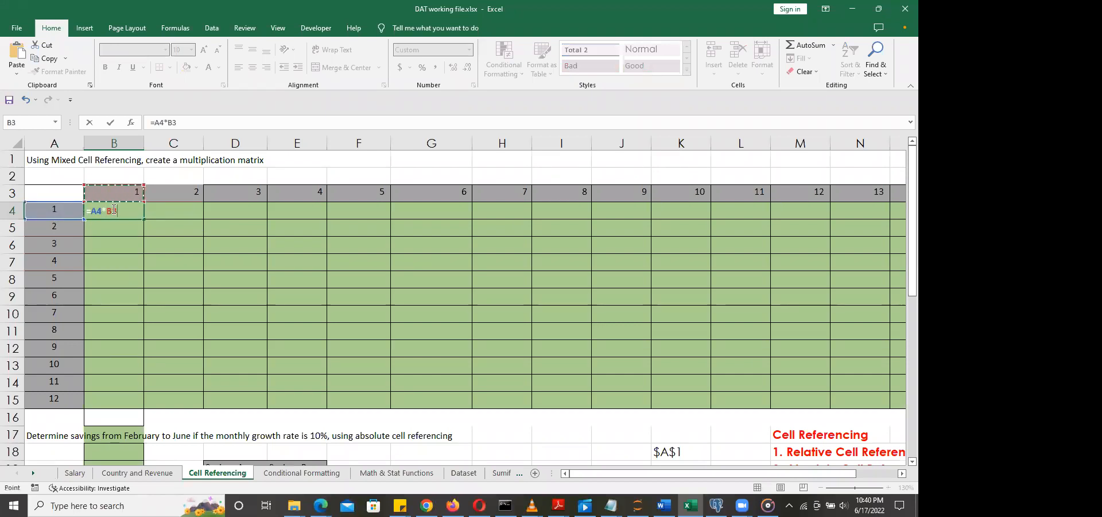
key("Return")
Step: Edit the formula in B4 to =$A4*B$3 so that column A and row 3 are locked
double_click(127, 210)
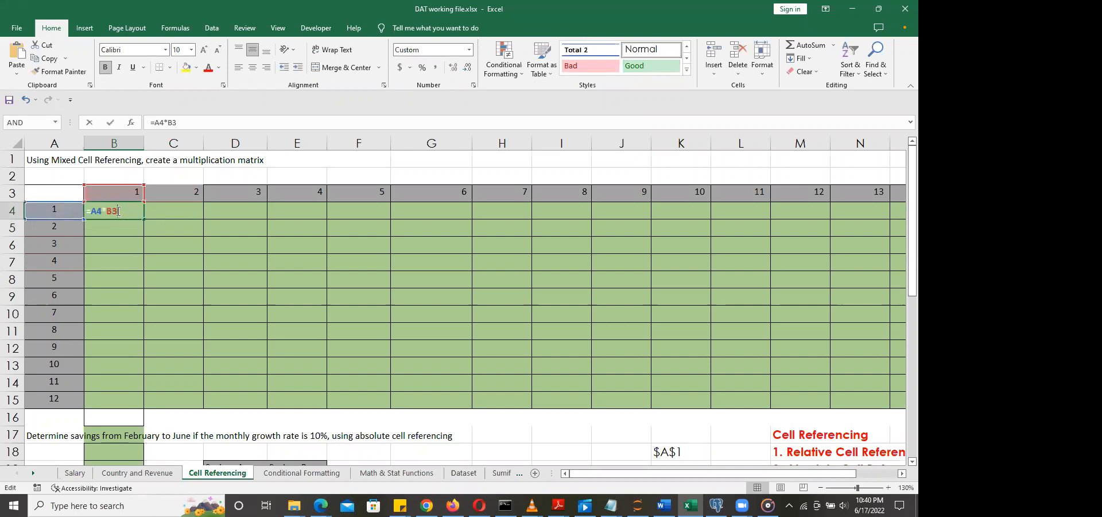
left_click_drag(101, 210, 95, 210)
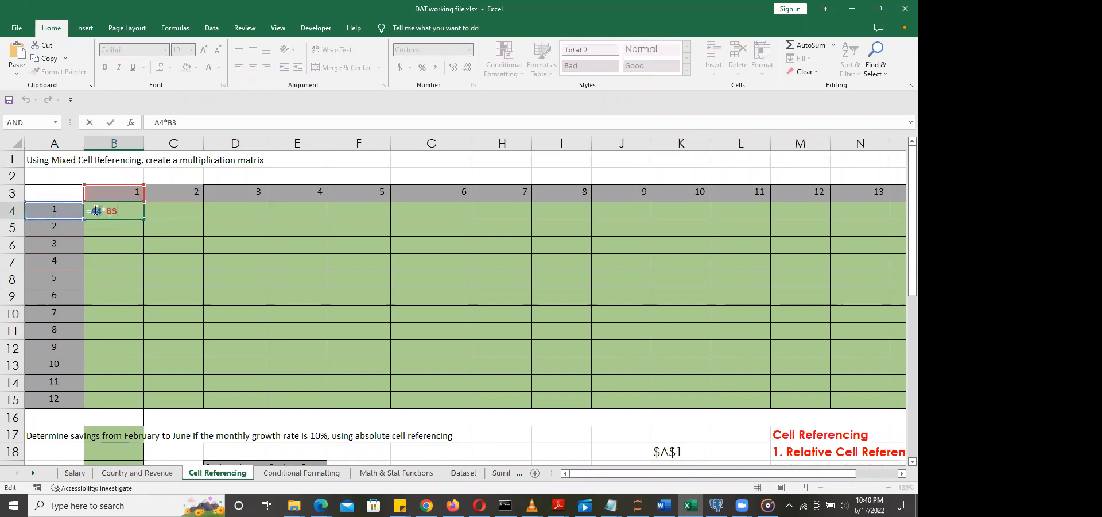
key("F4")
key("F4")
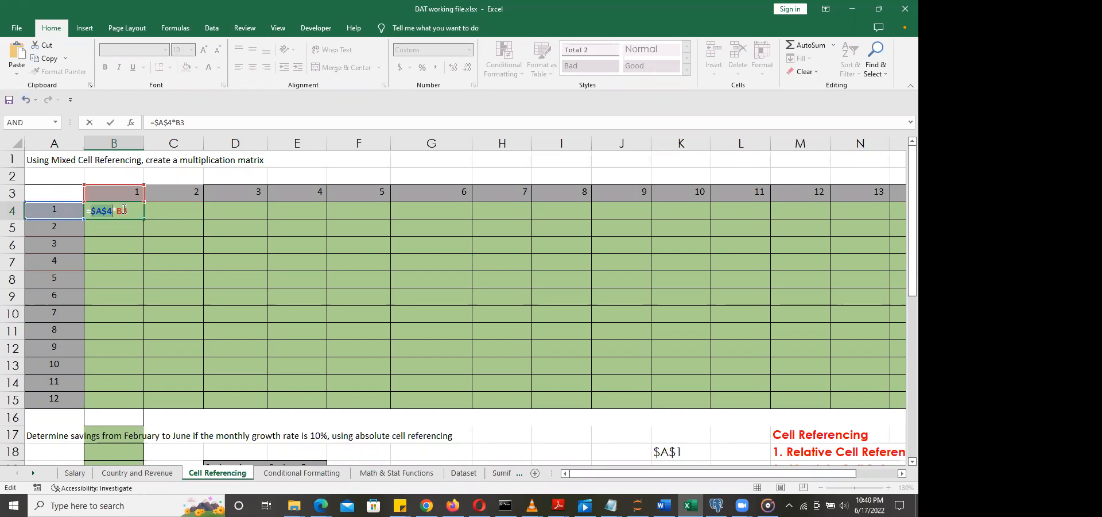
key("F4")
left_click_drag(124, 210, 111, 211)
key("F4")
key("F4")
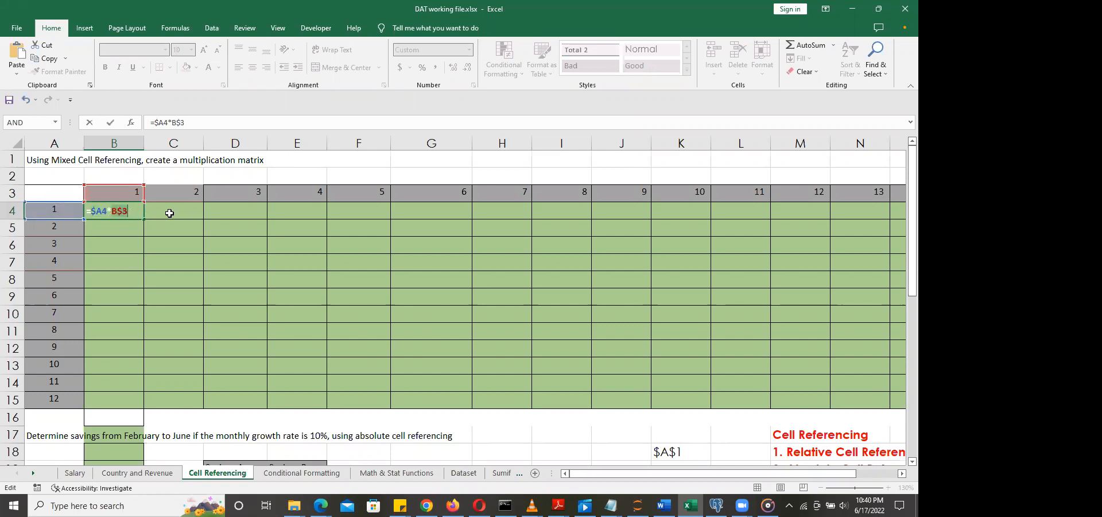
key("Return")
Step: Fill the formula in B4 down to row 15 and across to column P to populate the whole matrix
left_click(137, 206)
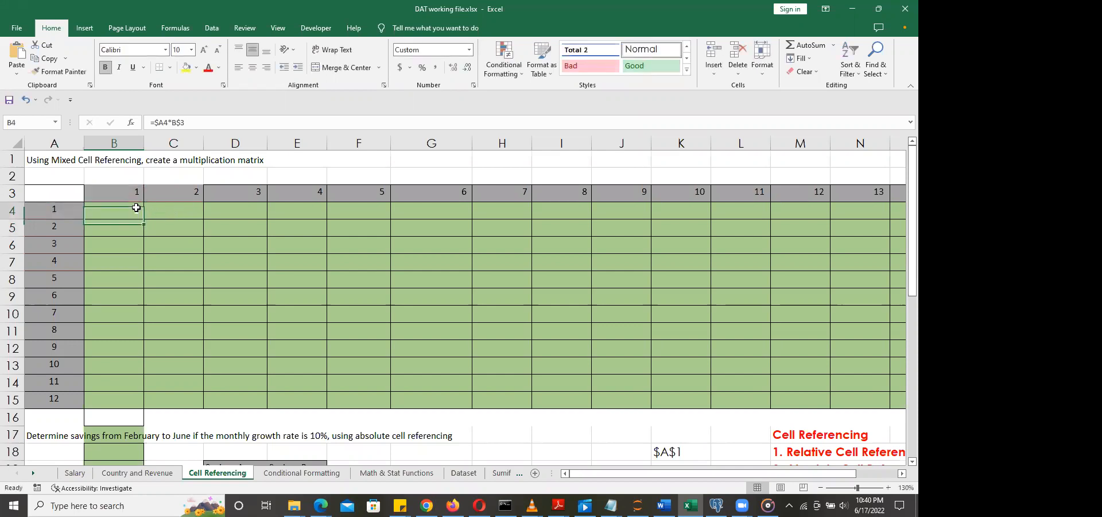
left_click_drag(145, 220, 258, 400)
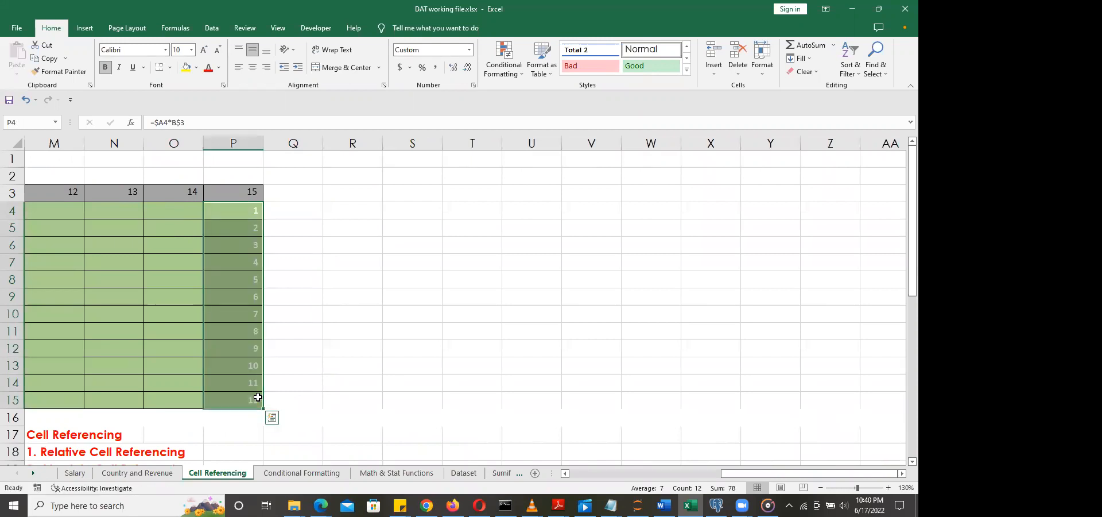
key("ctrl+z")
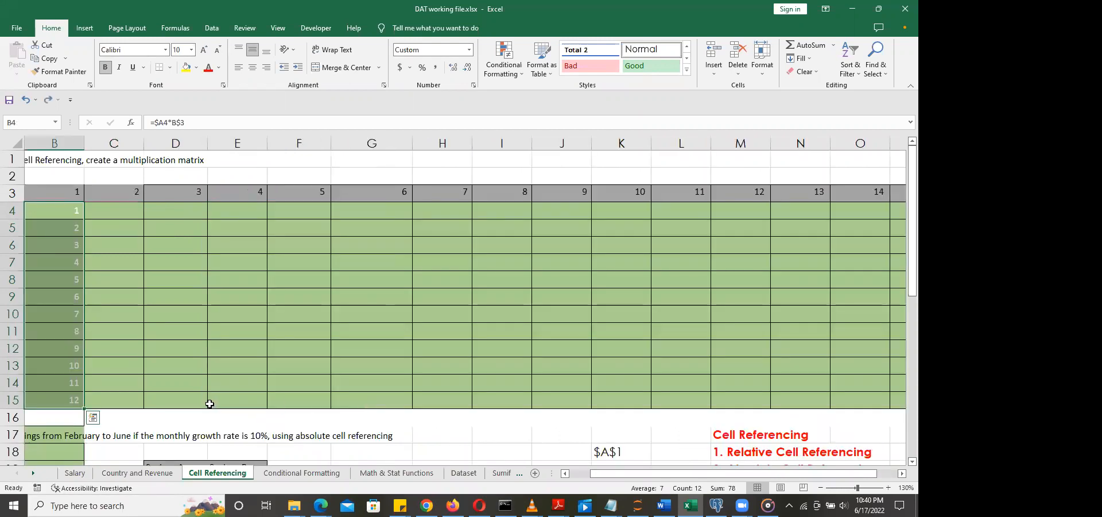
left_click_drag(82, 409, 810, 383)
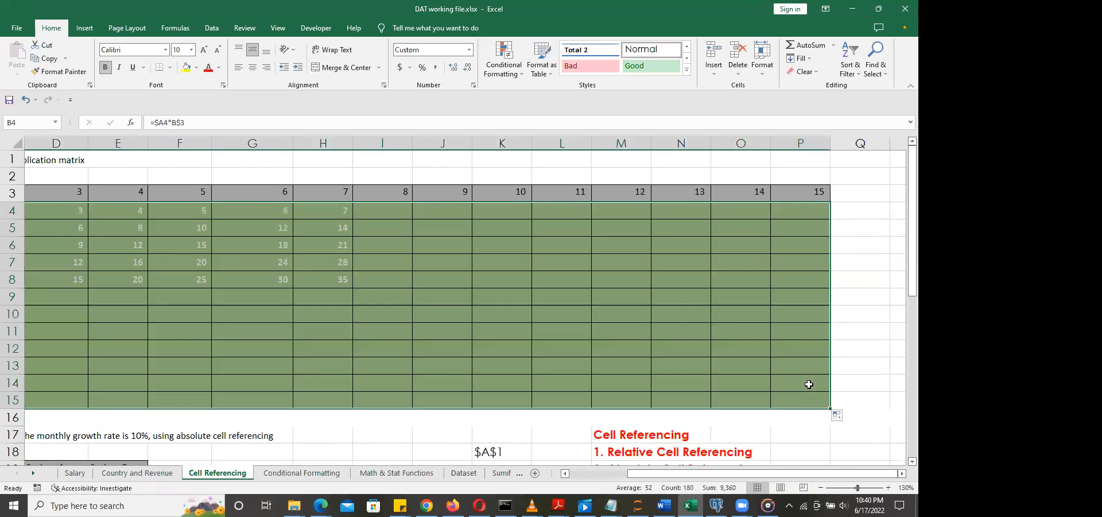
left_click(725, 365)
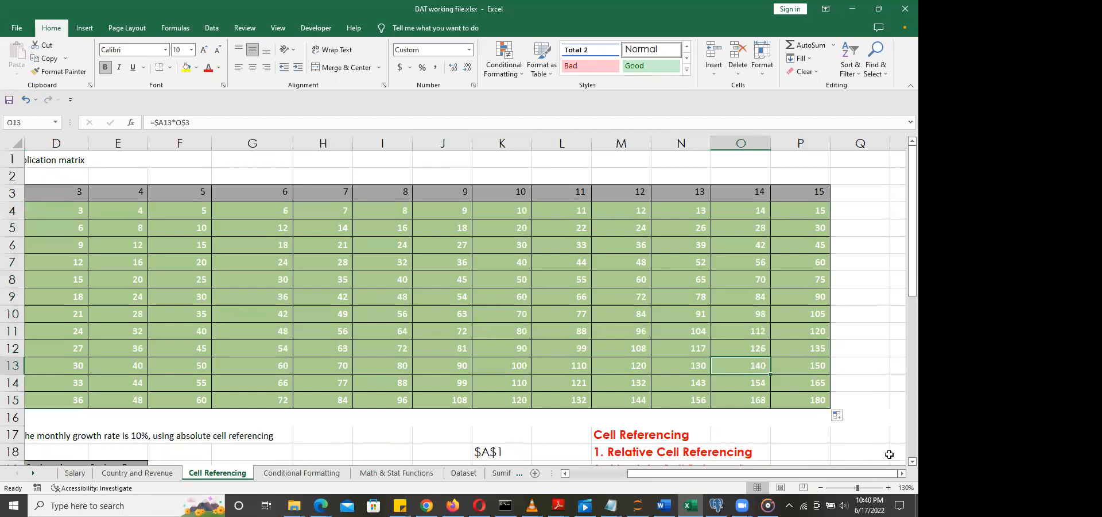
left_click_drag(814, 476, 750, 475)
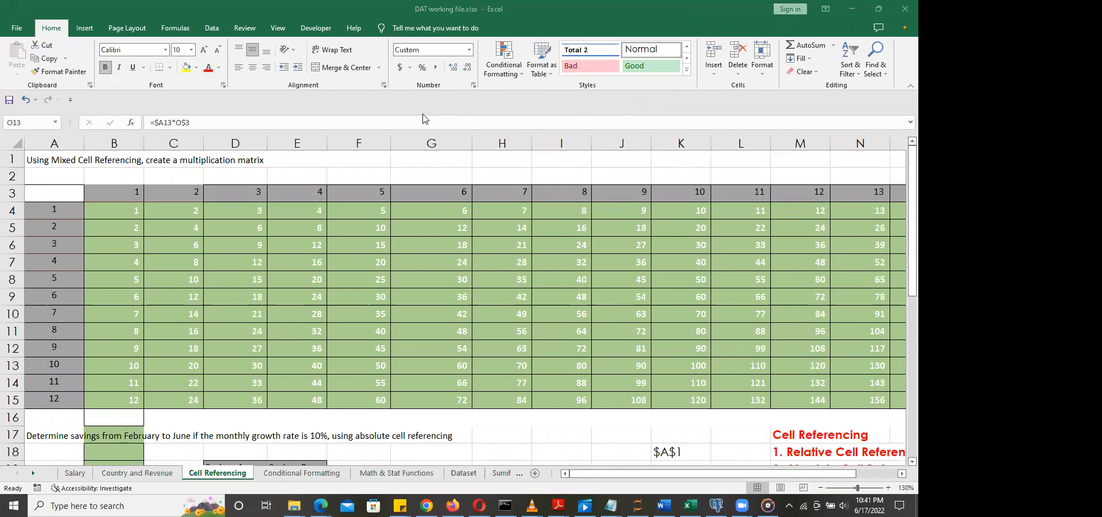
Step: Inspect the cell references used by the formulas in O13 and B4, leaving both formulas as they are
key("F2")
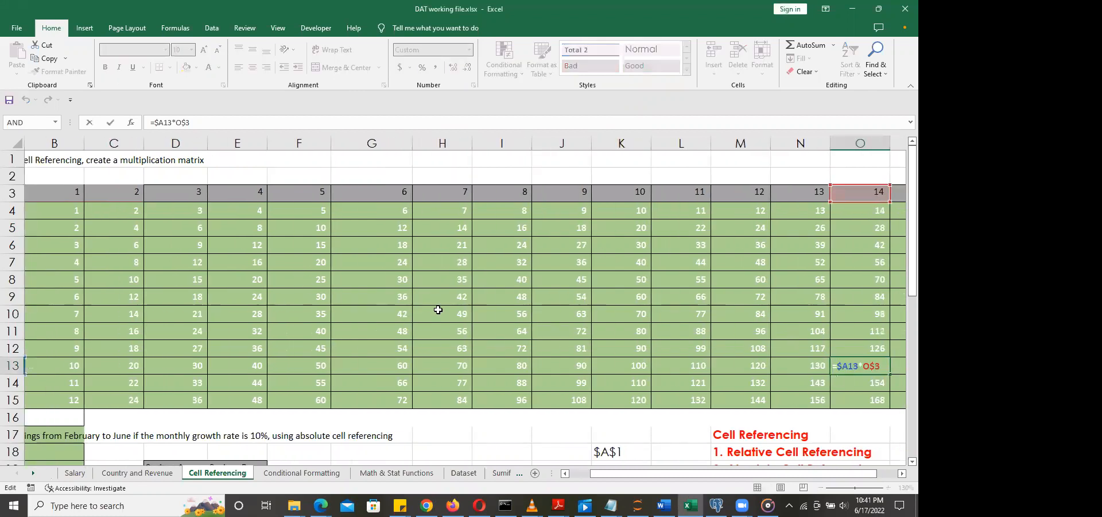
key("Escape")
scroll(273, 302, "left", 1)
double_click(122, 212)
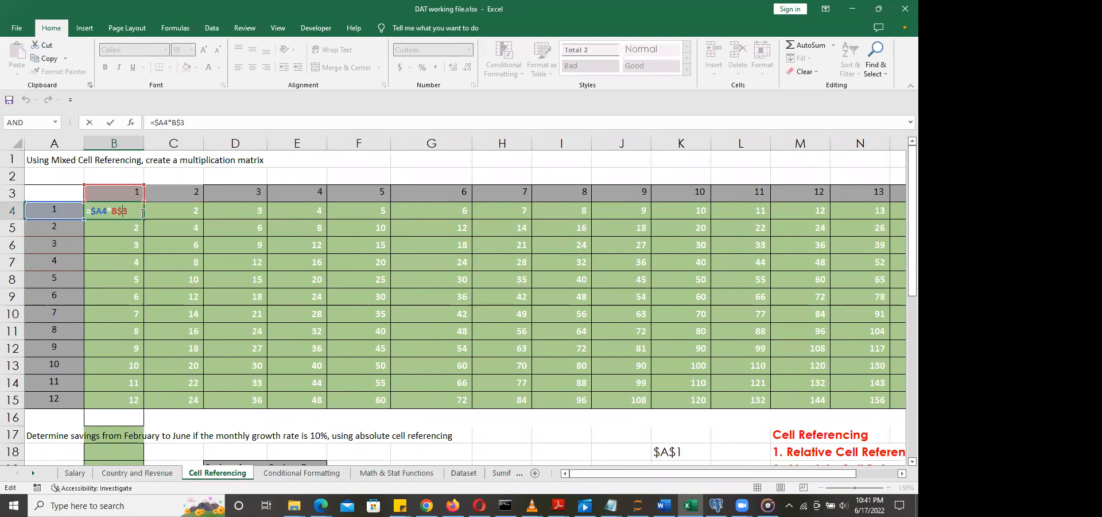
key("ctrl+Return")
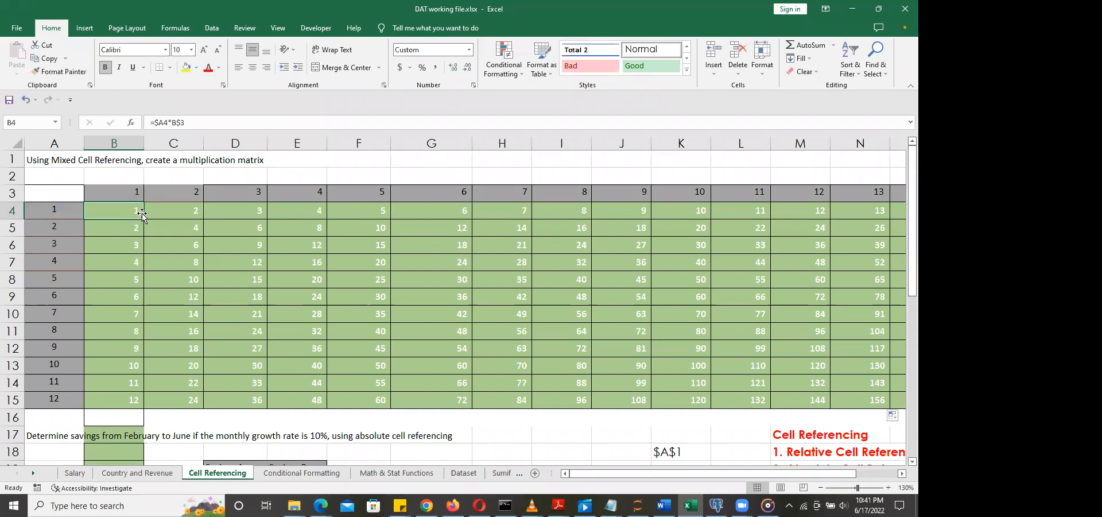
Step: Examine the references in B4's formula, leaving it as is, and look over the savings and COGS exercises below the matrix
double_click(130, 210)
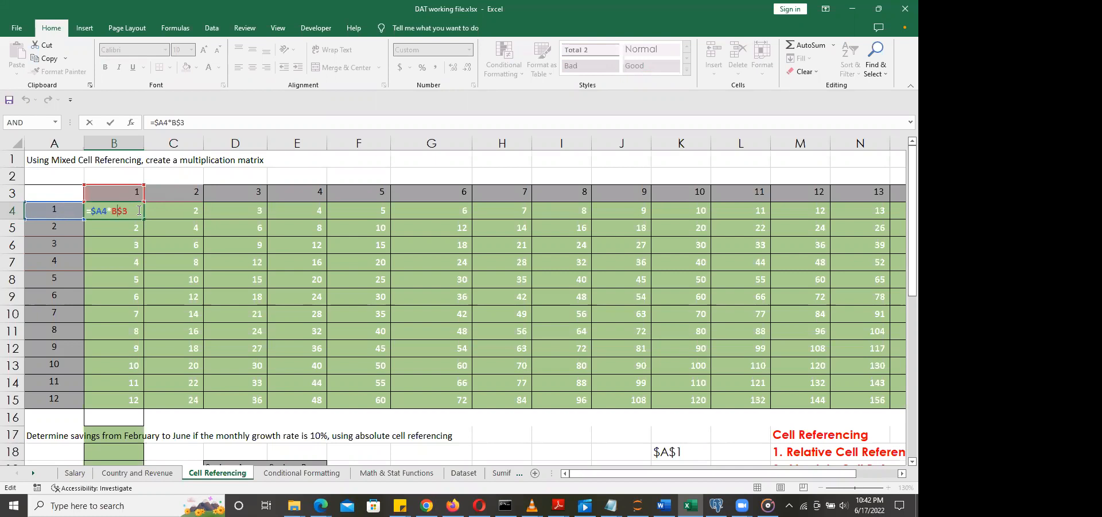
key("ctrl+Return")
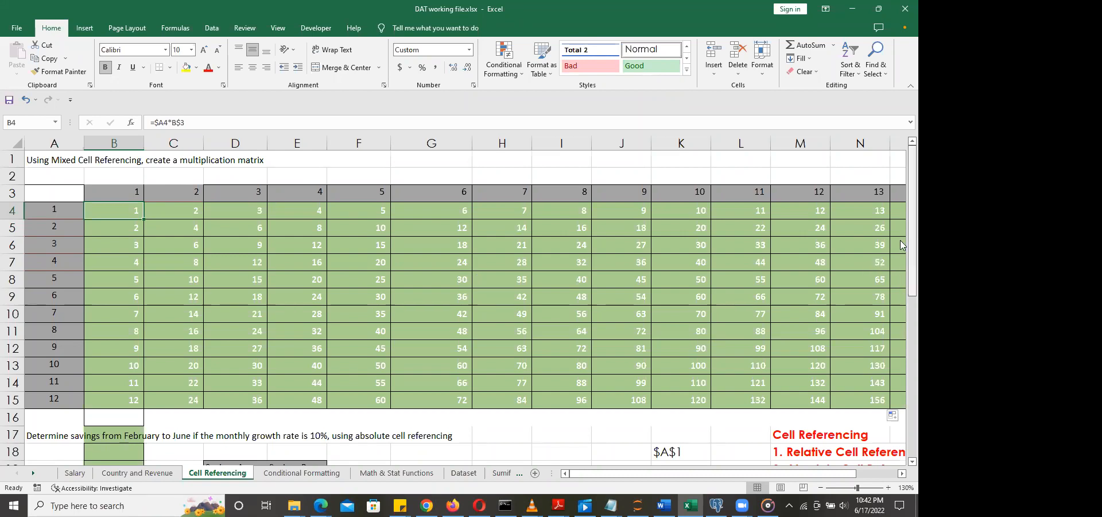
scroll(901, 367, "down", 6)
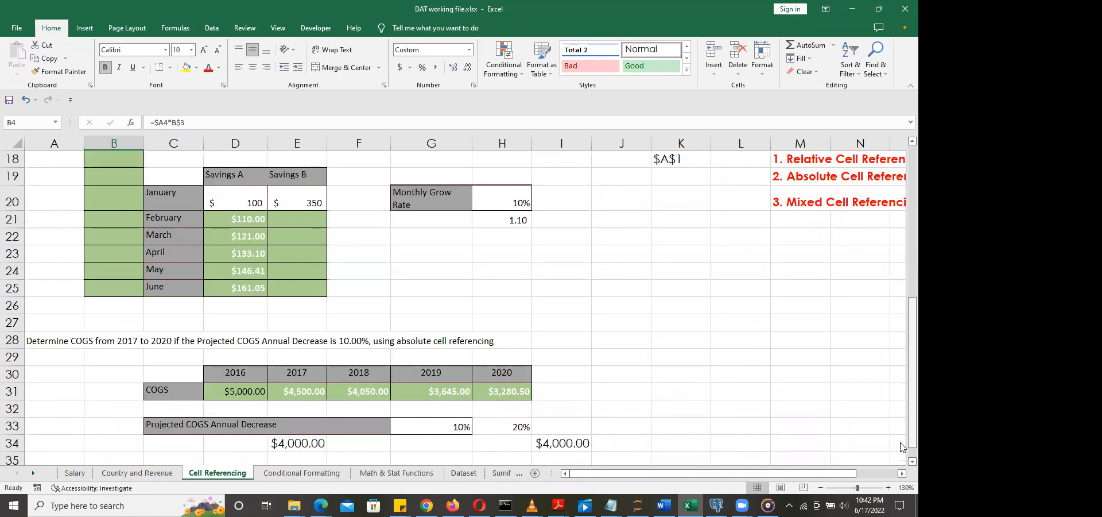
scroll(902, 436, "down", 2)
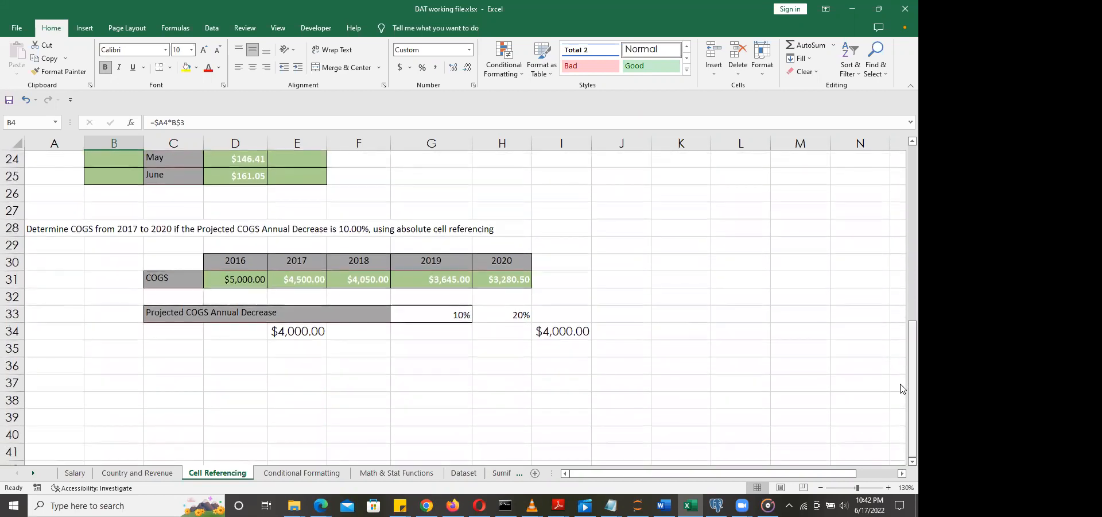
double_click(912, 461)
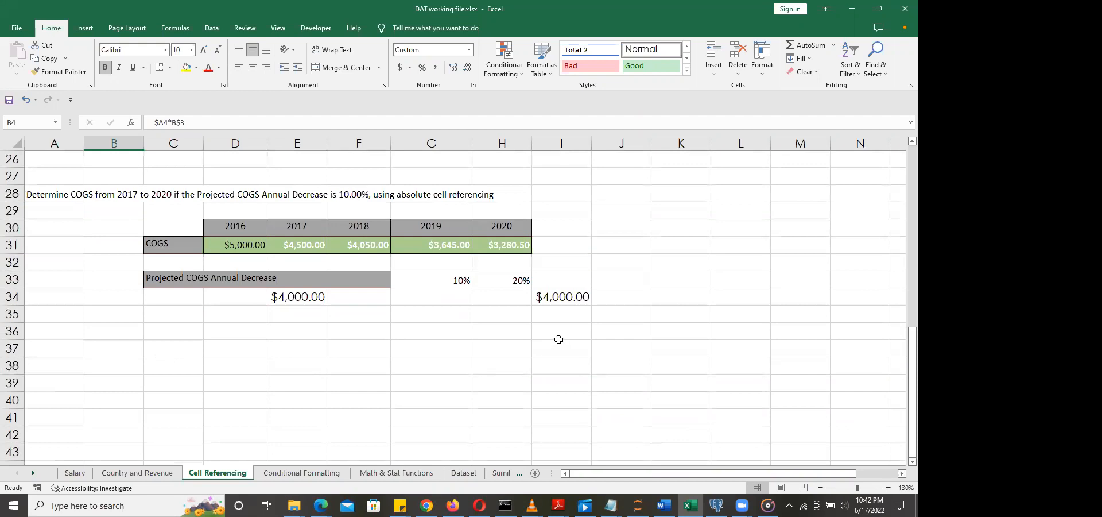
scroll(561, 339, "up", 9)
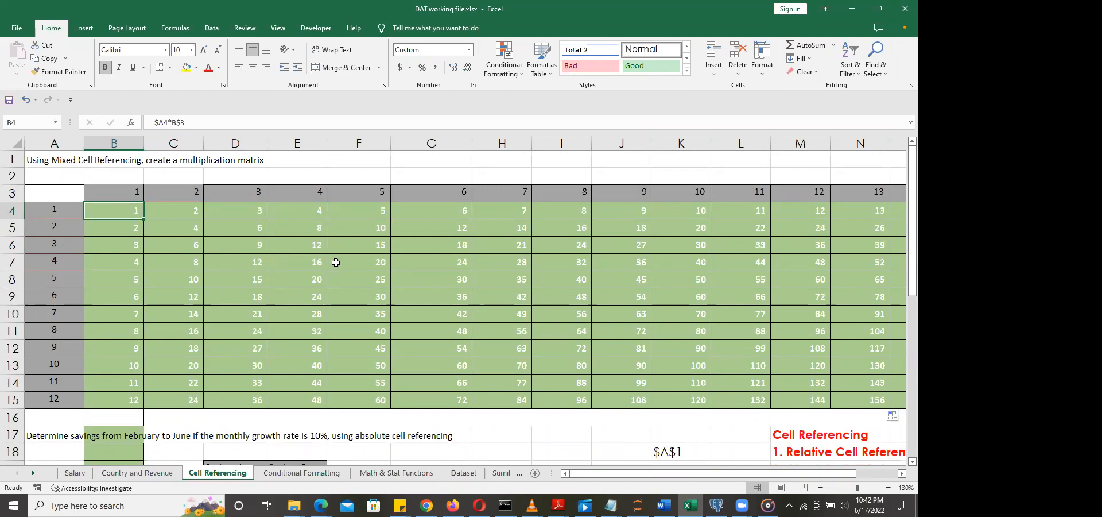
scroll(516, 269, "down", 6)
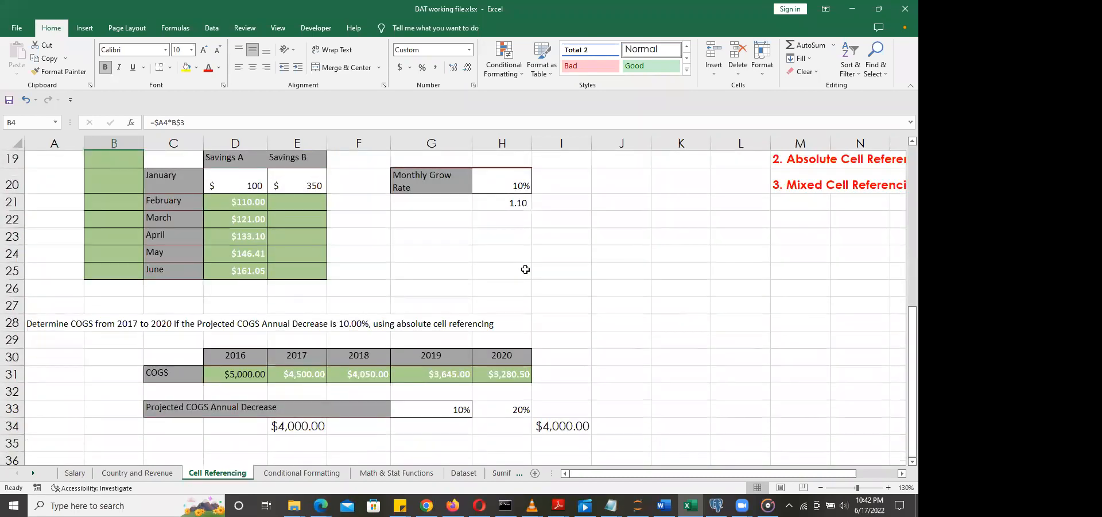
scroll(516, 270, "up", 6)
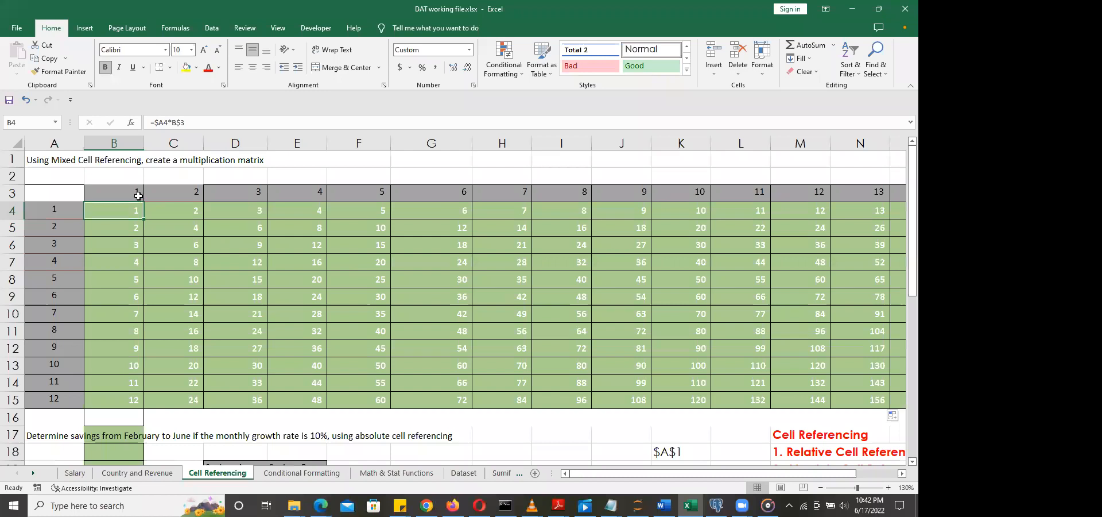
scroll(458, 274, "down", 18)
scroll(454, 280, "up", 6)
scroll(450, 285, "up", 6)
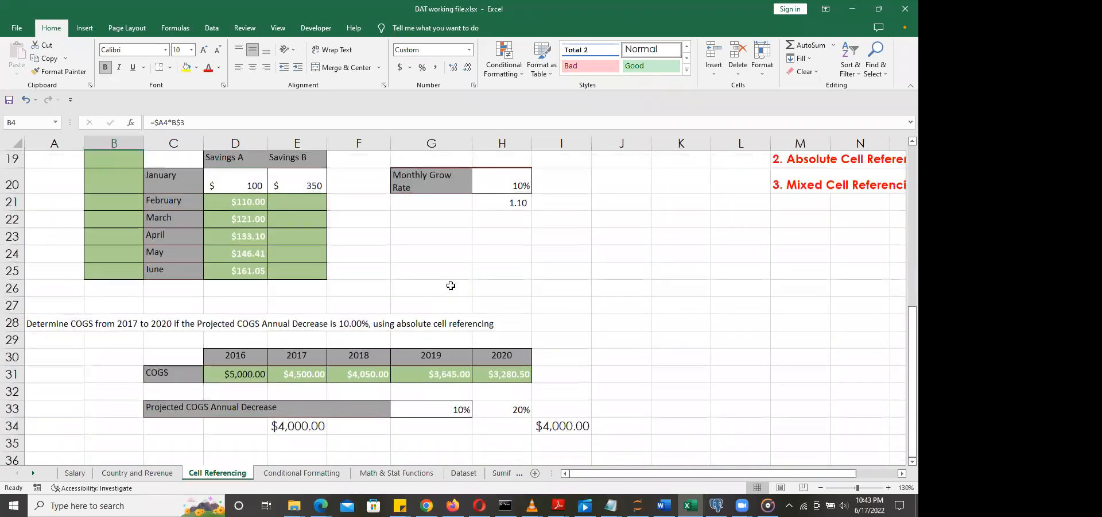
Step: Enter 1 in the empty cell B36 below the COGS exercise
scroll(451, 285, "down", 6)
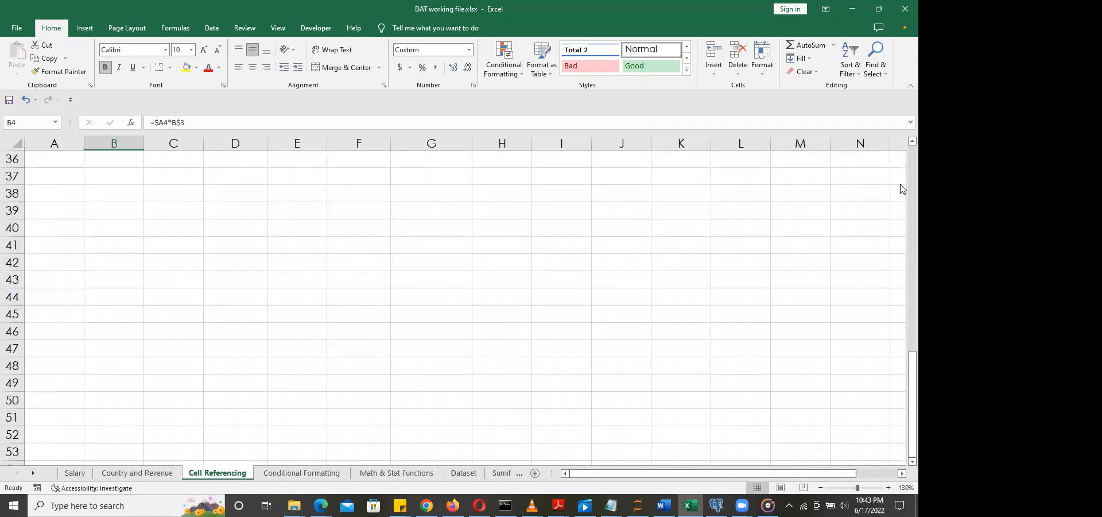
scroll(901, 142, "up", 2)
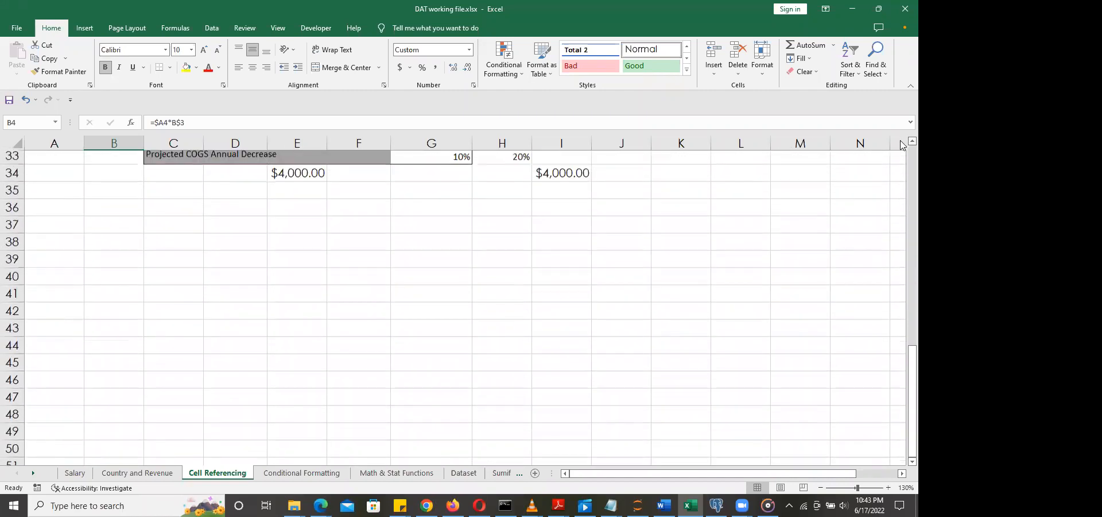
scroll(900, 144, "up", 1)
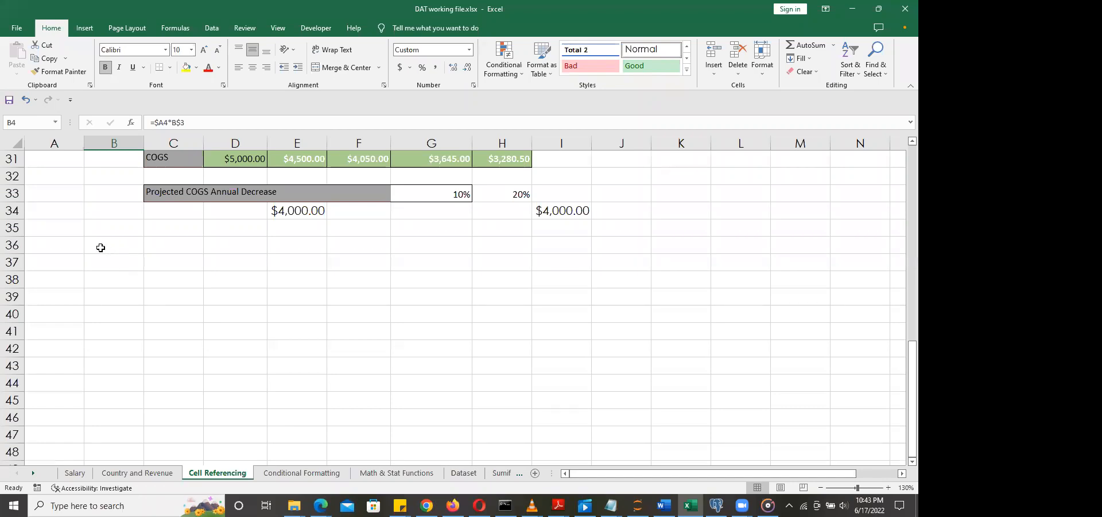
left_click(100, 248)
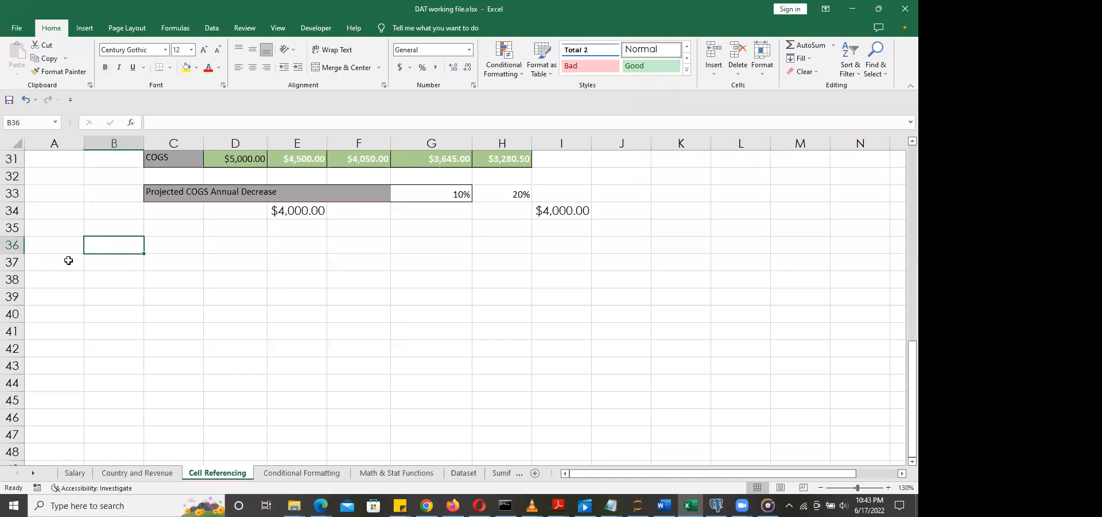
type("1")
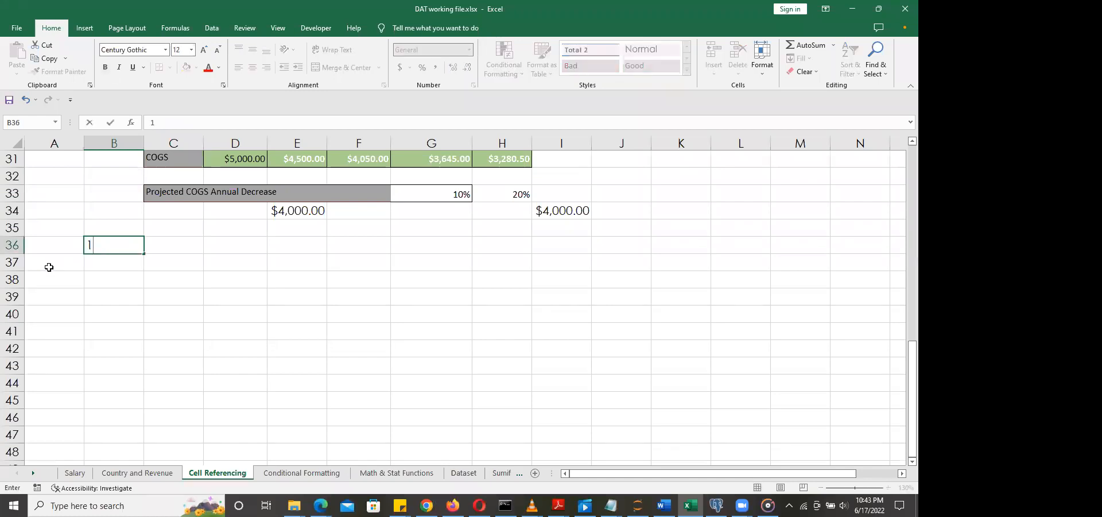
key("Return")
Step: Fill B36 across row 36 to column V as a series from 1 to 21
left_click(135, 247)
left_click_drag(138, 252, 861, 313)
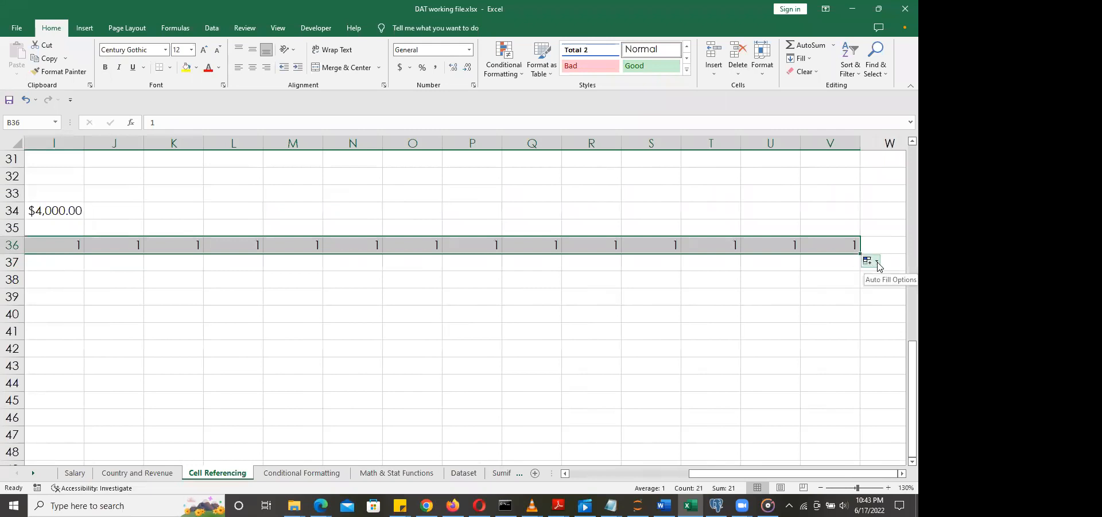
left_click(877, 262)
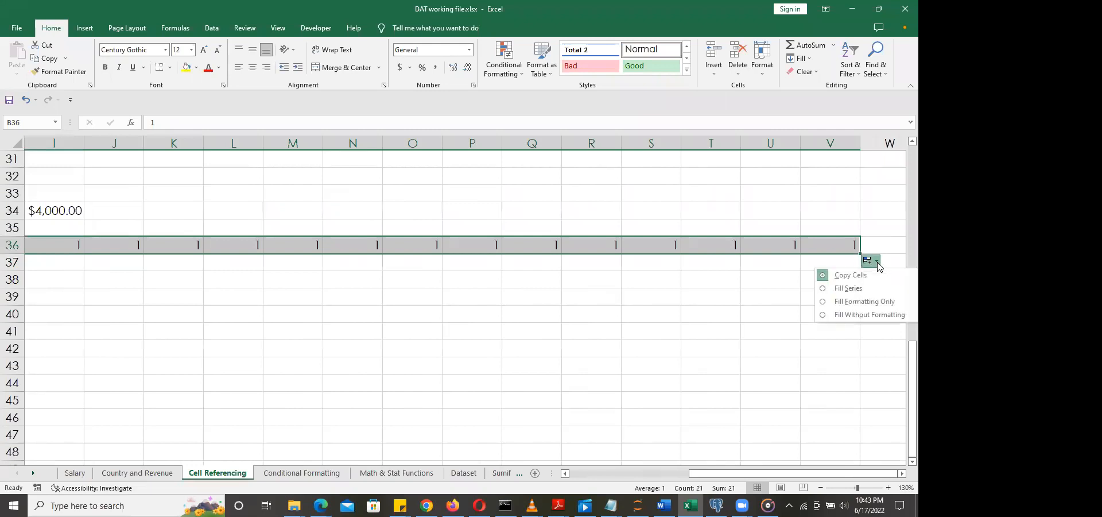
left_click(865, 289)
left_click_drag(759, 472, 892, 472)
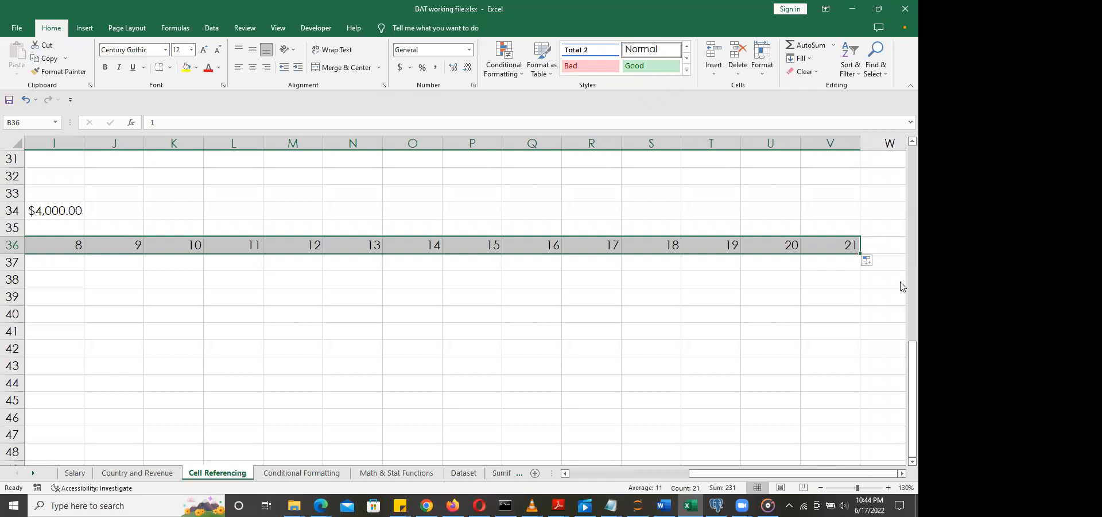
Step: Extend the number series in row 36 to 89 in column CL
left_click_drag(859, 252, 901, 258)
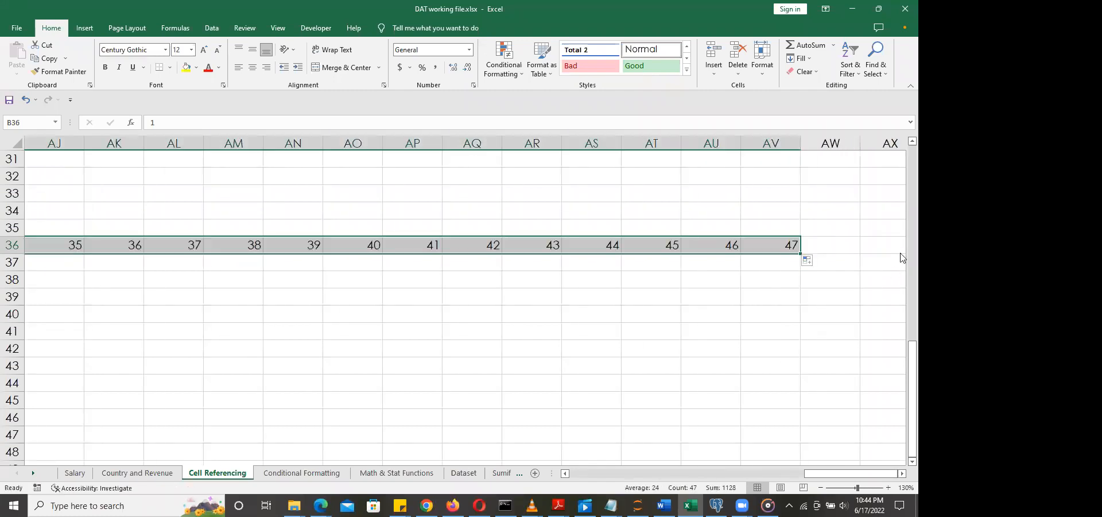
left_click_drag(801, 254, 902, 259)
left_click_drag(800, 253, 902, 257)
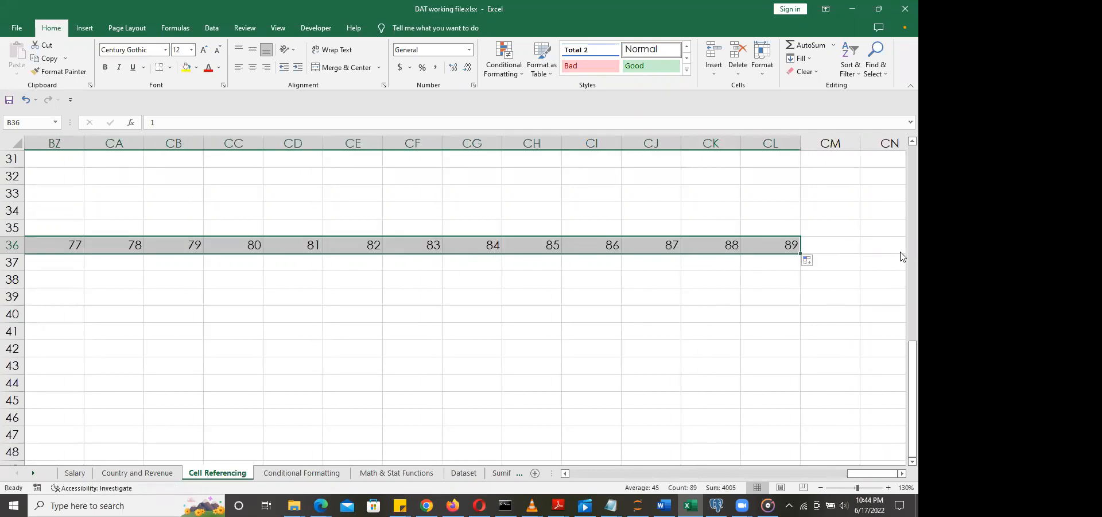
Step: Undo the series fills along row 36, keeping only the starting 1 in B36
key("ctrl+z")
key("ctrl+z")
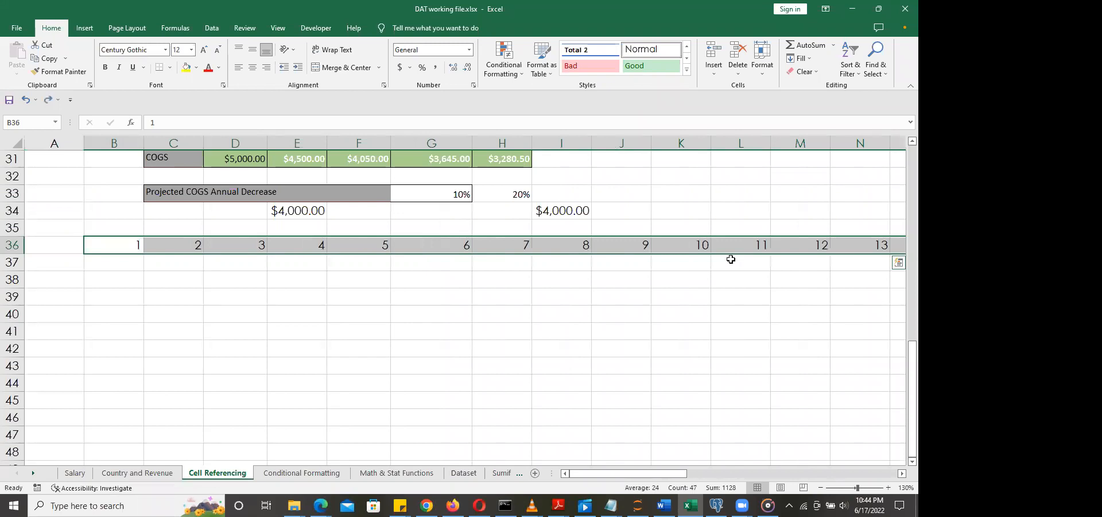
key("ctrl+z")
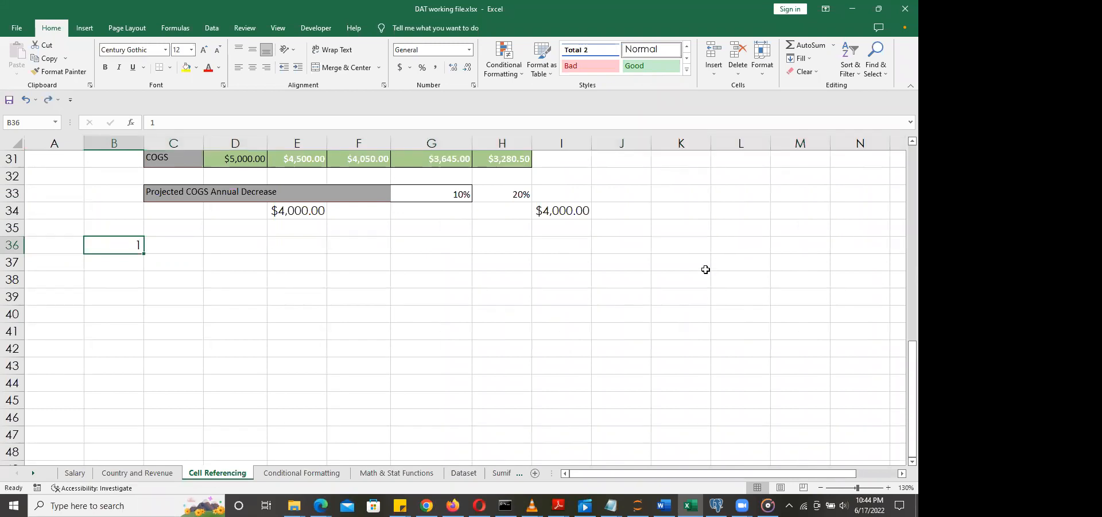
Step: Fill B36 down column B to row 236 as a number series
left_click_drag(143, 253, 143, 443)
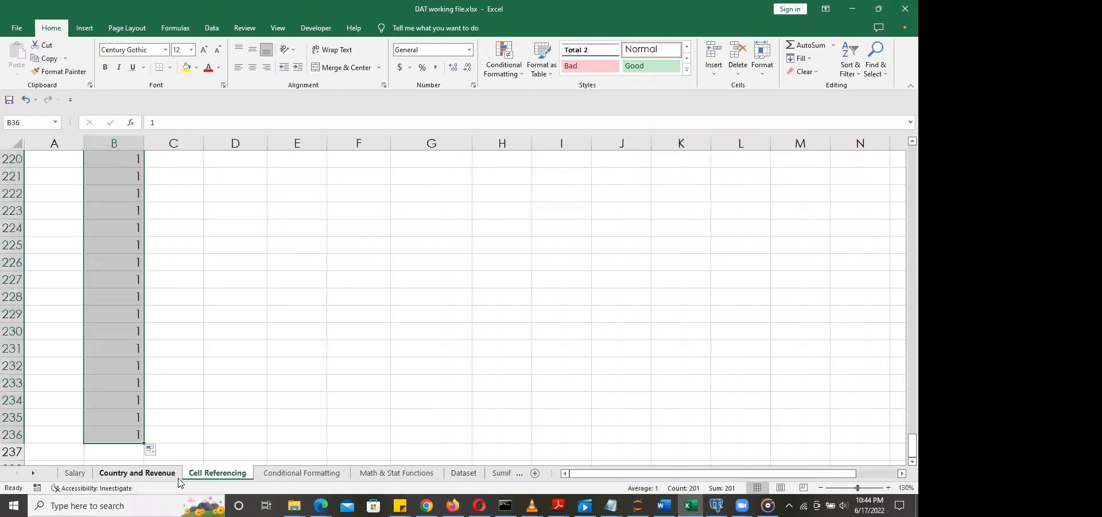
left_click(160, 451)
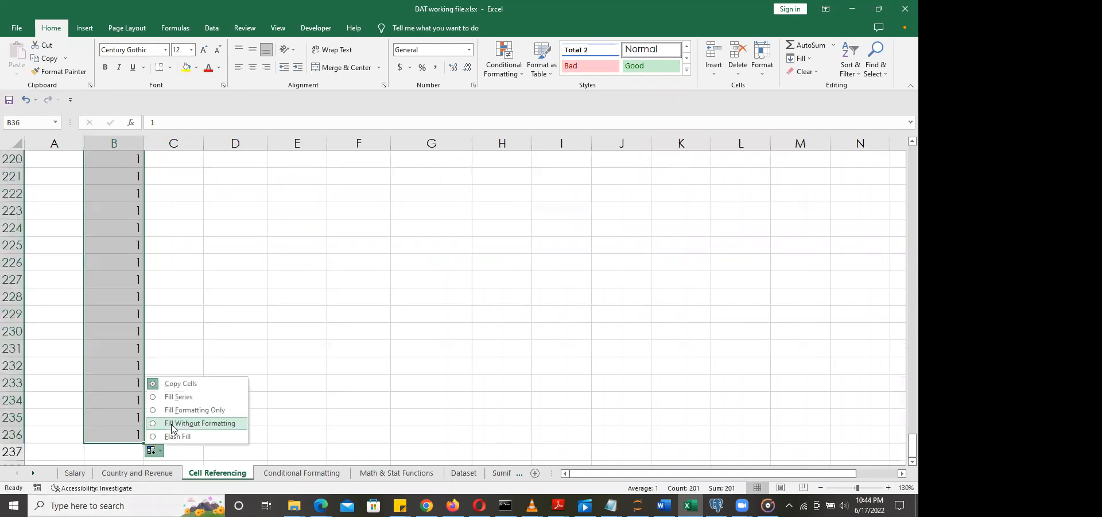
left_click(175, 396)
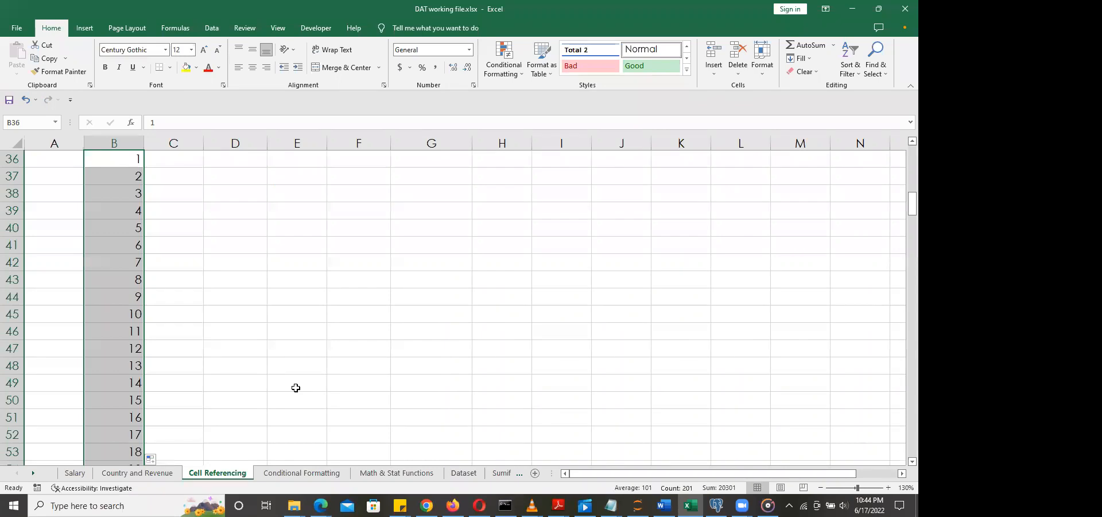
Step: Review the number series down column B to its end and undo the fill
scroll(296, 388, "down", 20)
scroll(296, 387, "down", 6)
scroll(296, 387, "down", 20)
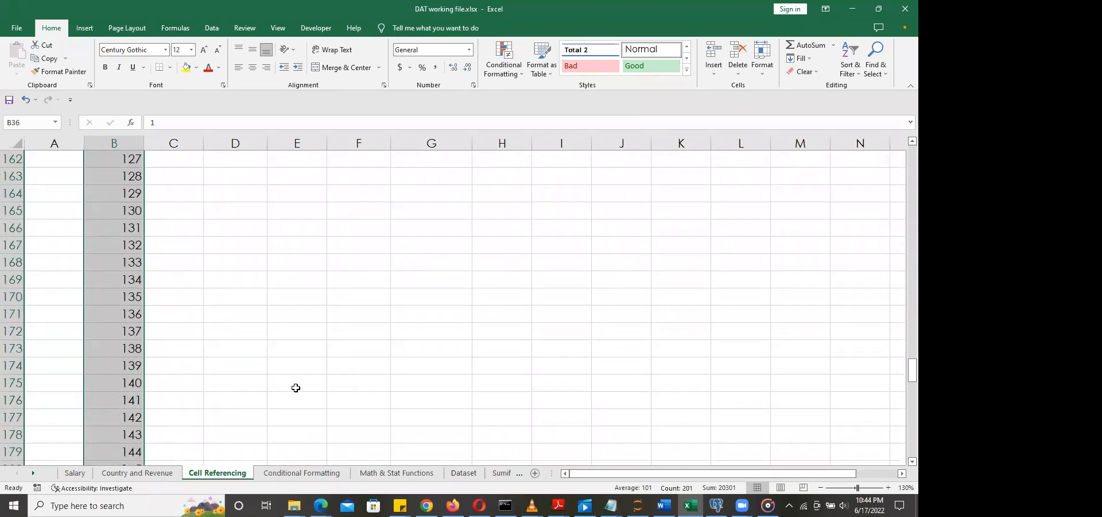
scroll(296, 388, "down", 18)
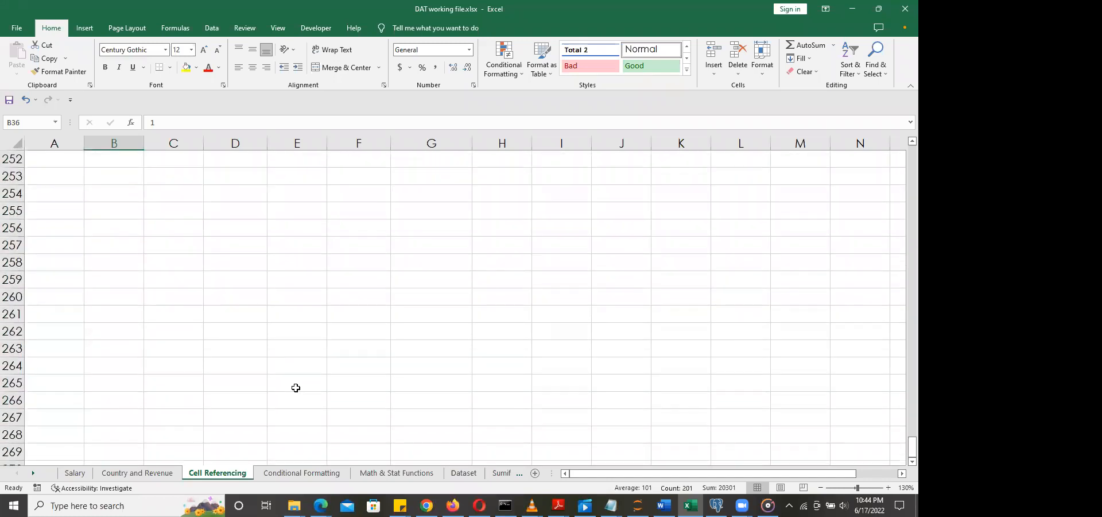
key("ctrl+z")
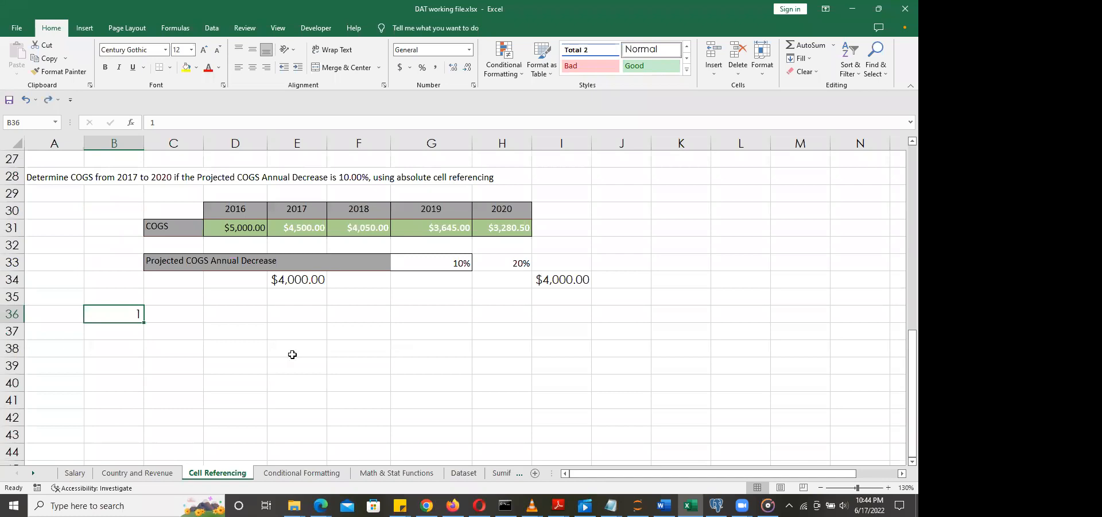
left_click(296, 34)
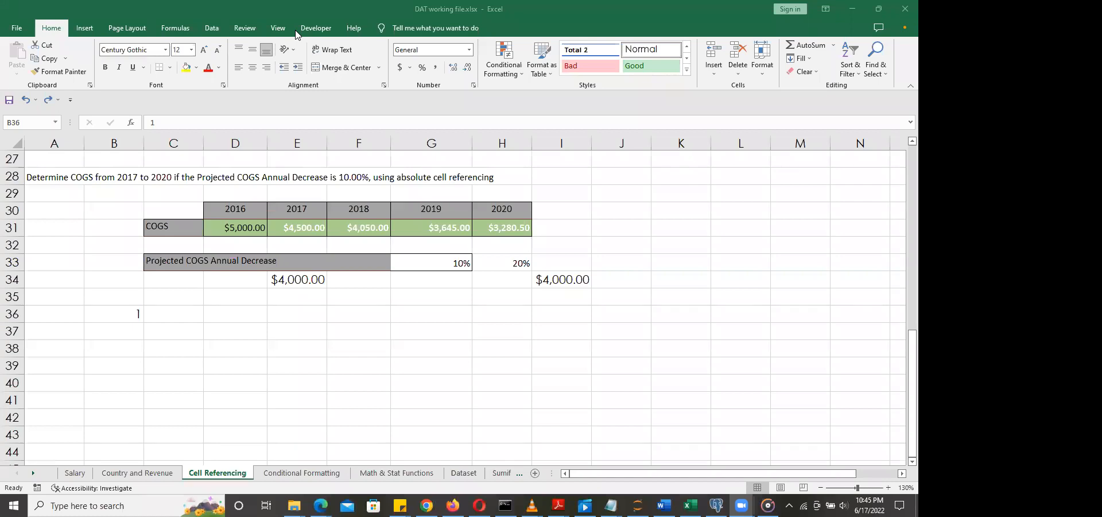
left_click(122, 311)
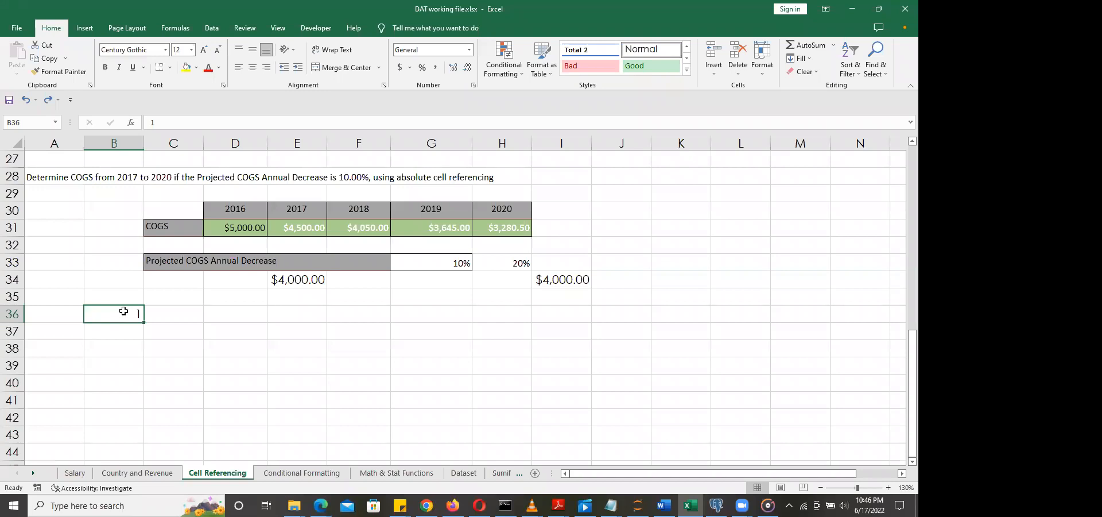
left_click(127, 343)
Step: Fill B36 across row 36 to column X as a series from 1 to 23
left_click(124, 311)
left_click_drag(144, 322, 901, 431)
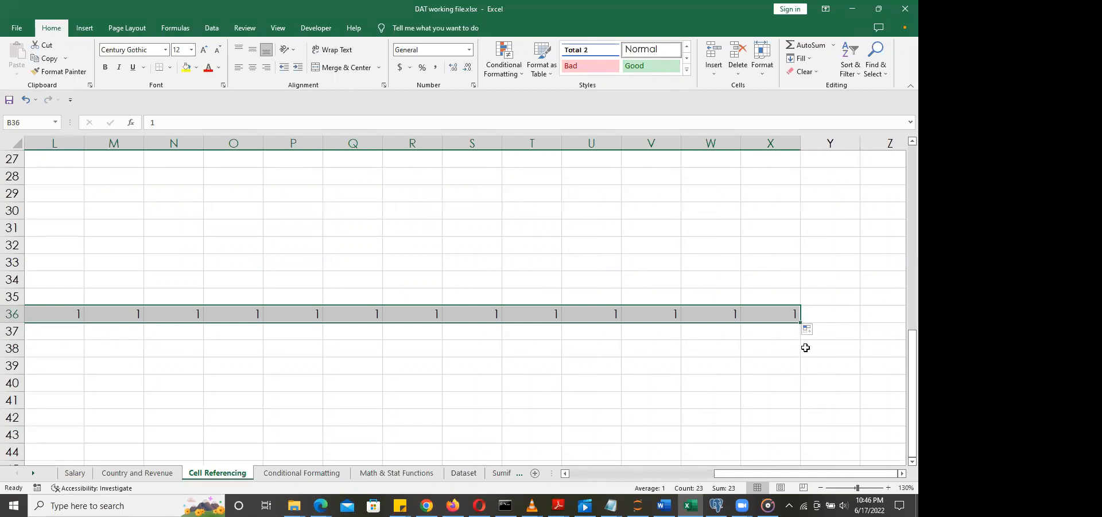
left_click(817, 331)
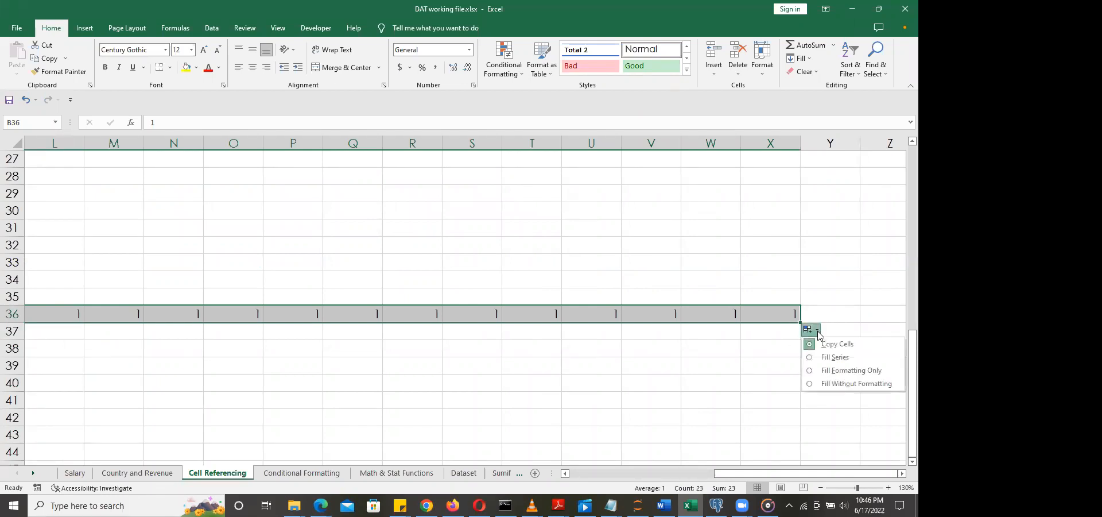
left_click(841, 357)
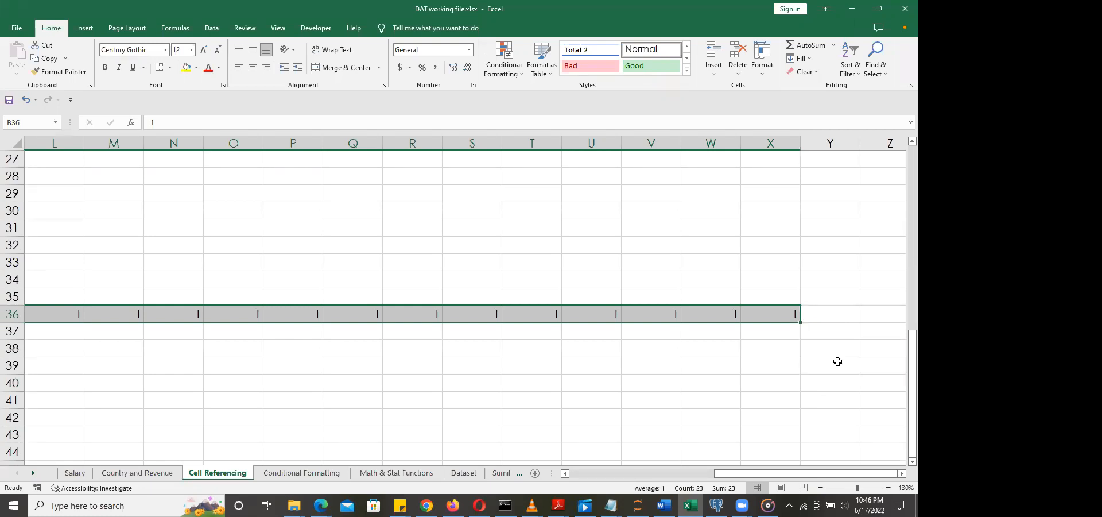
Step: Extend the row 36 series to 91 in column CN and undo the fills back to the single 1 in B36
left_click_drag(761, 474, 902, 484)
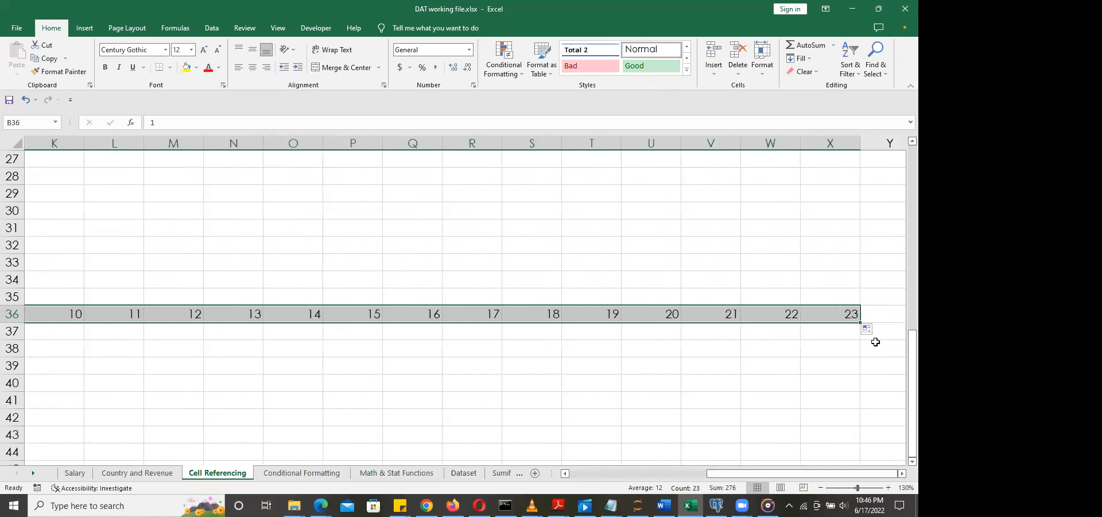
left_click_drag(860, 322, 903, 332)
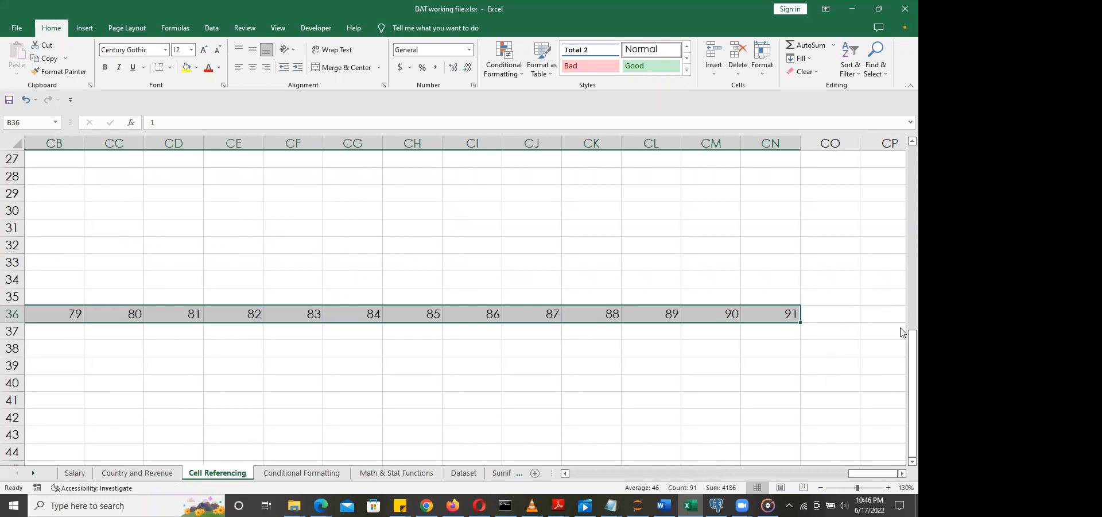
key("ctrl+z")
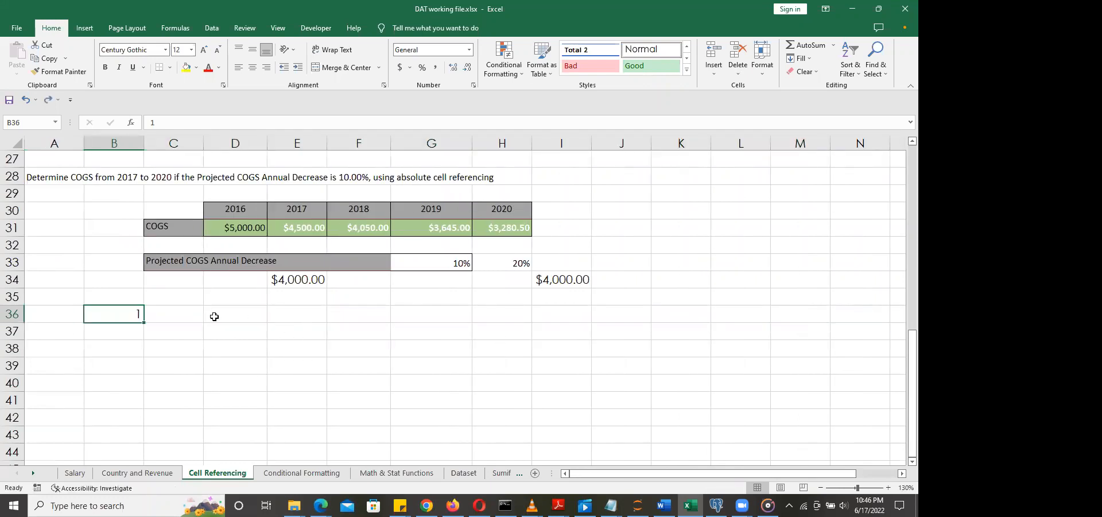
Step: Fill B36 down column B to row 67 as a number series and undo the fill
left_click_drag(143, 322, 158, 455)
left_click(154, 453)
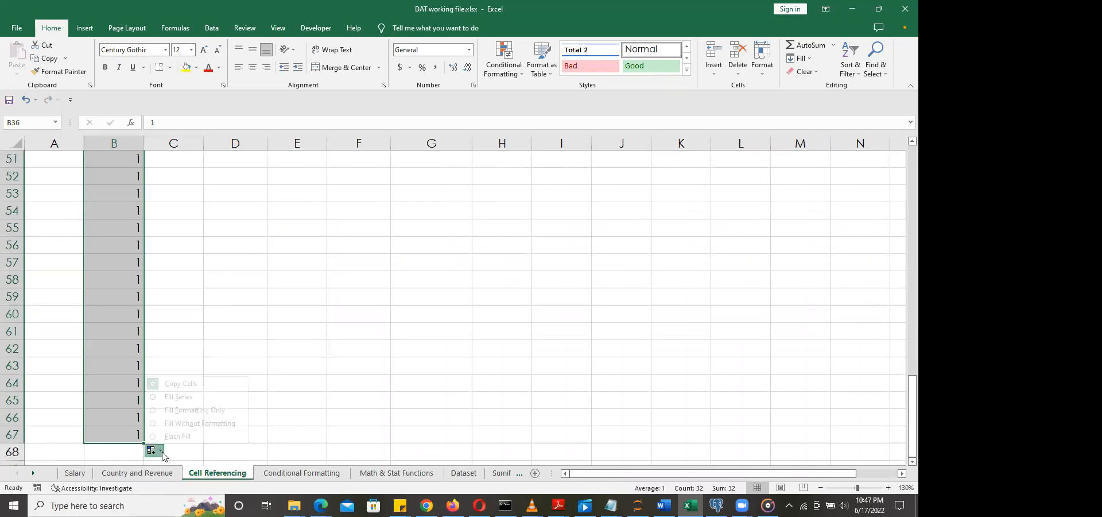
left_click(174, 397)
key("ctrl+z")
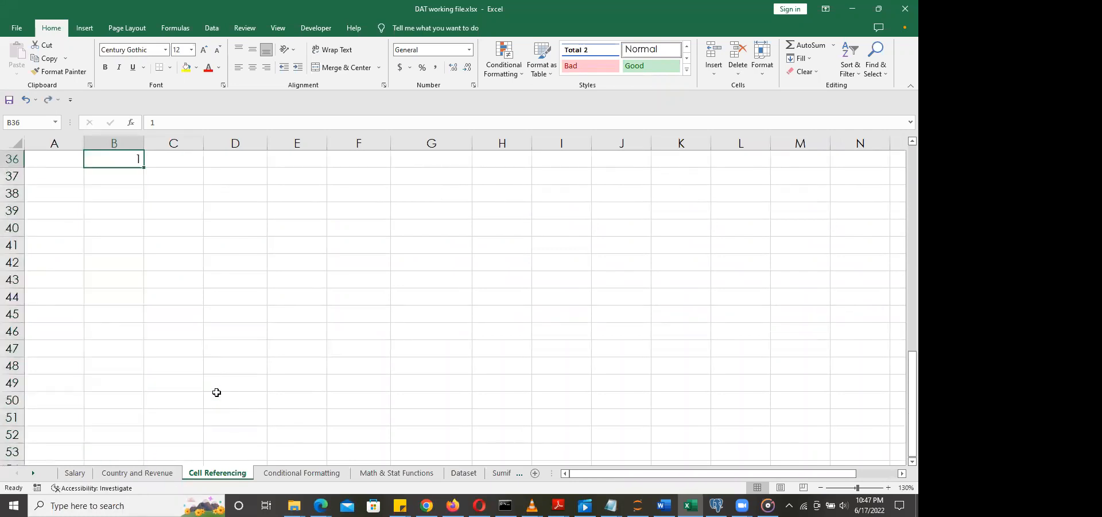
left_click_drag(903, 377, 901, 347)
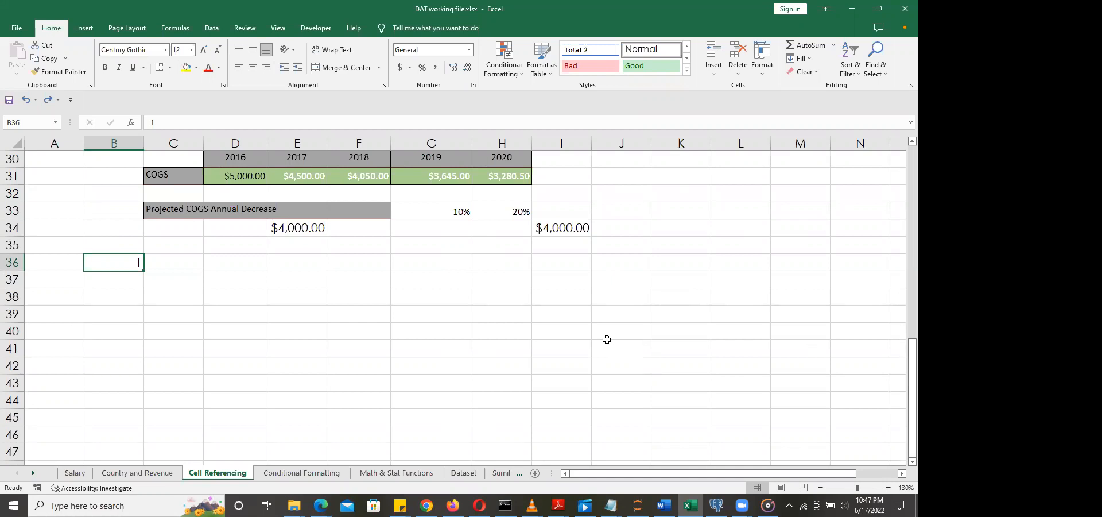
scroll(640, 316, "up", 6)
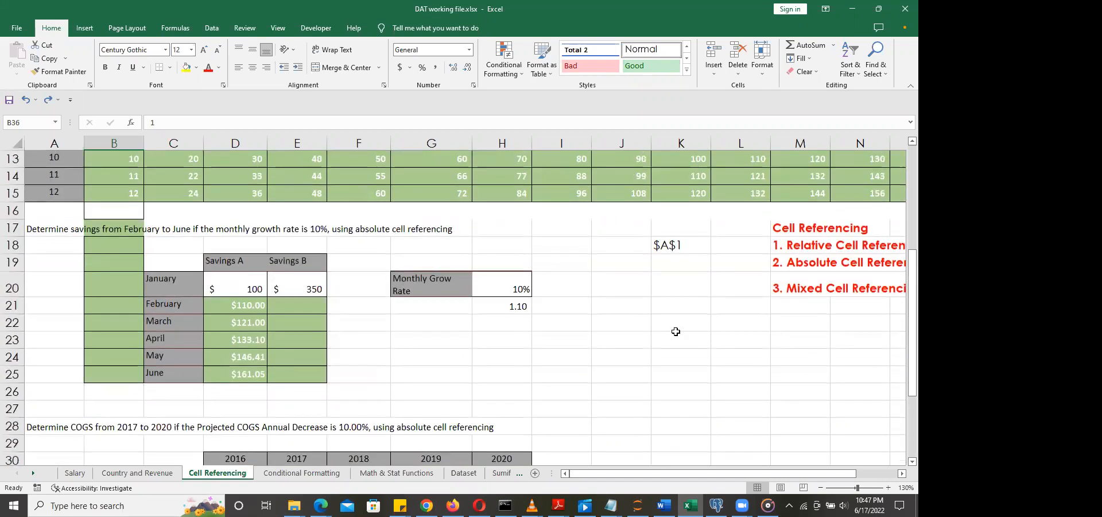
scroll(676, 331, "up", 4)
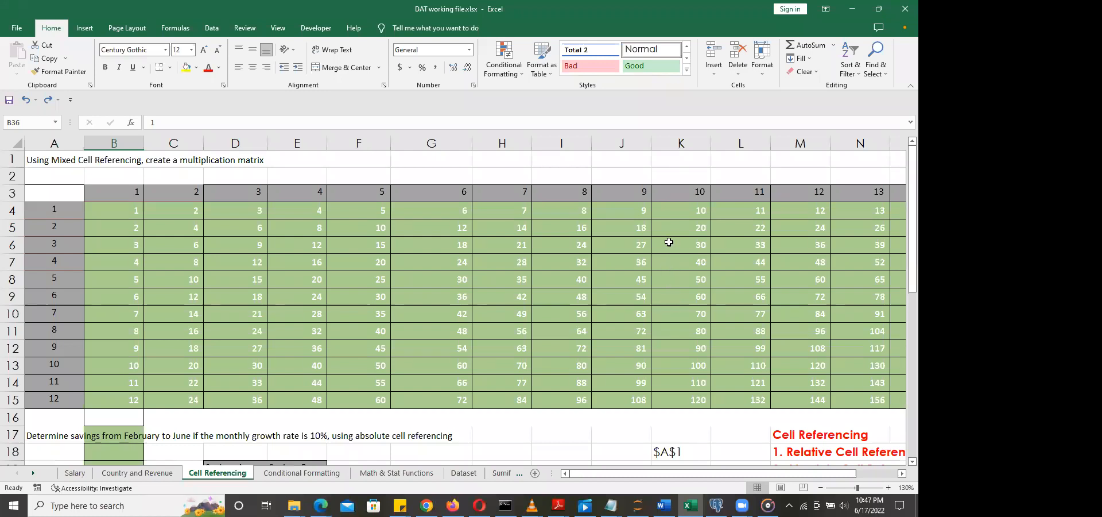
scroll(669, 241, "down", 6)
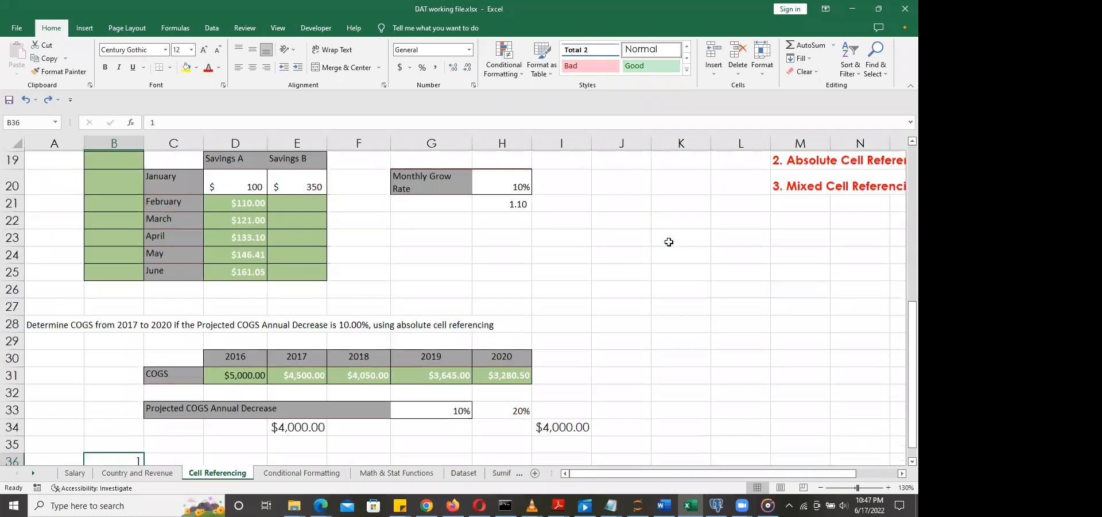
scroll(669, 241, "down", 6)
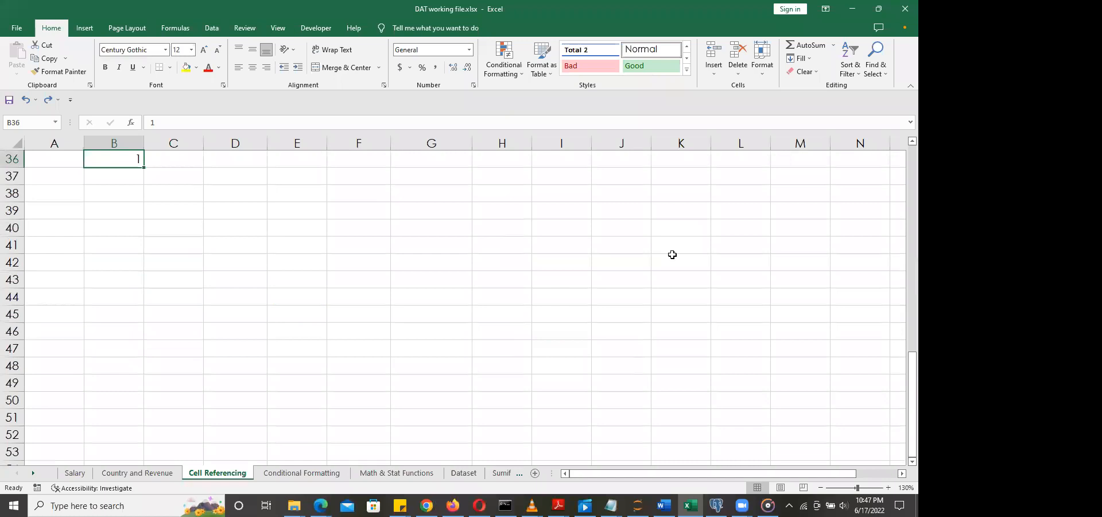
scroll(670, 252, "up", 12)
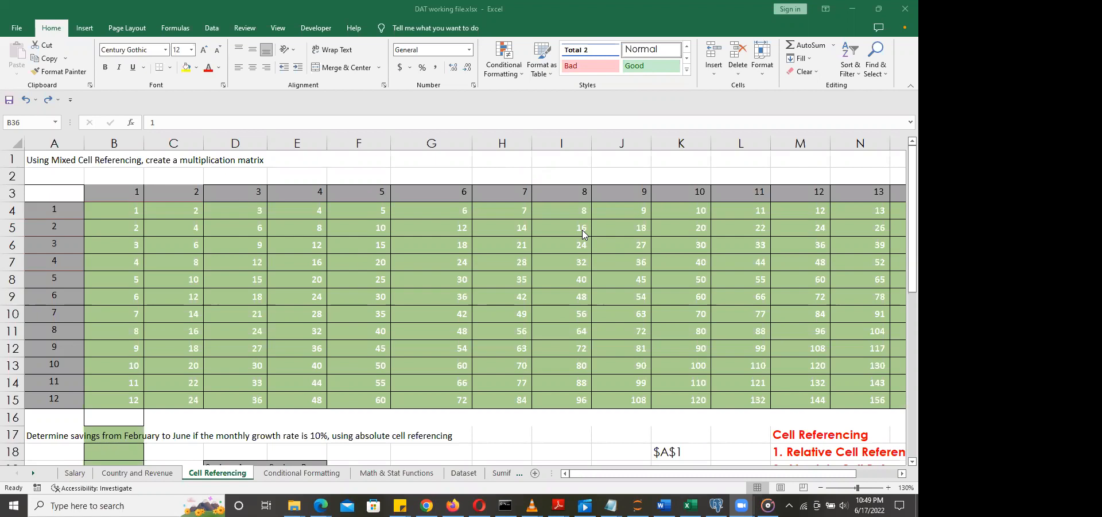
Step: Minimize the workbook window and switch to Zoom's main window and its Meeting Controls
left_click(854, 12)
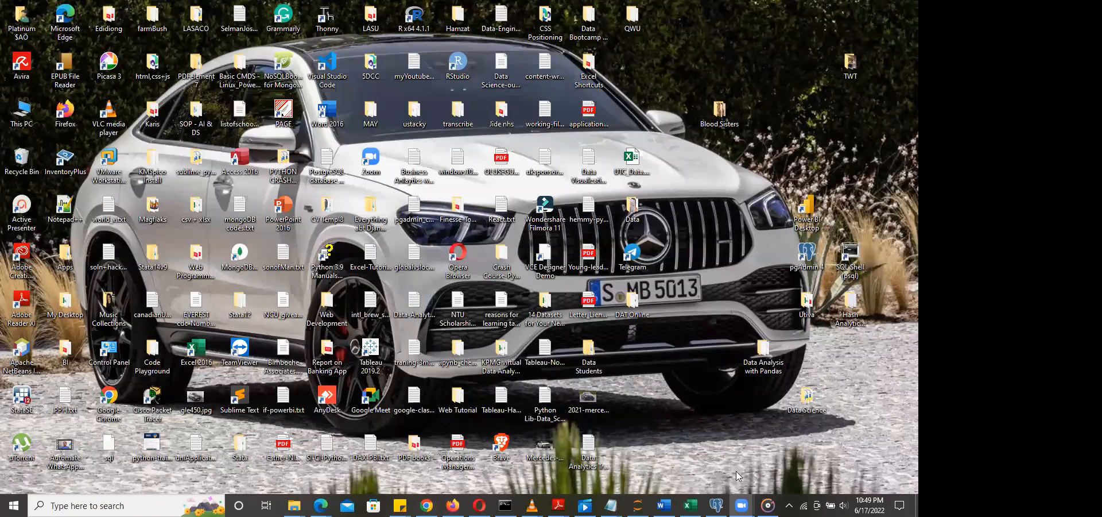
mouse_move(741, 504)
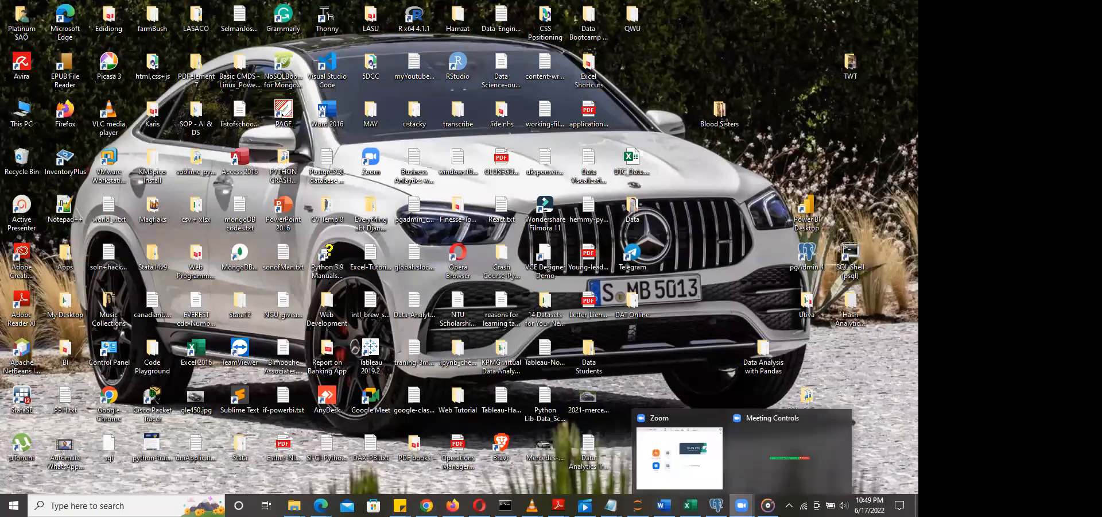
left_click(744, 502)
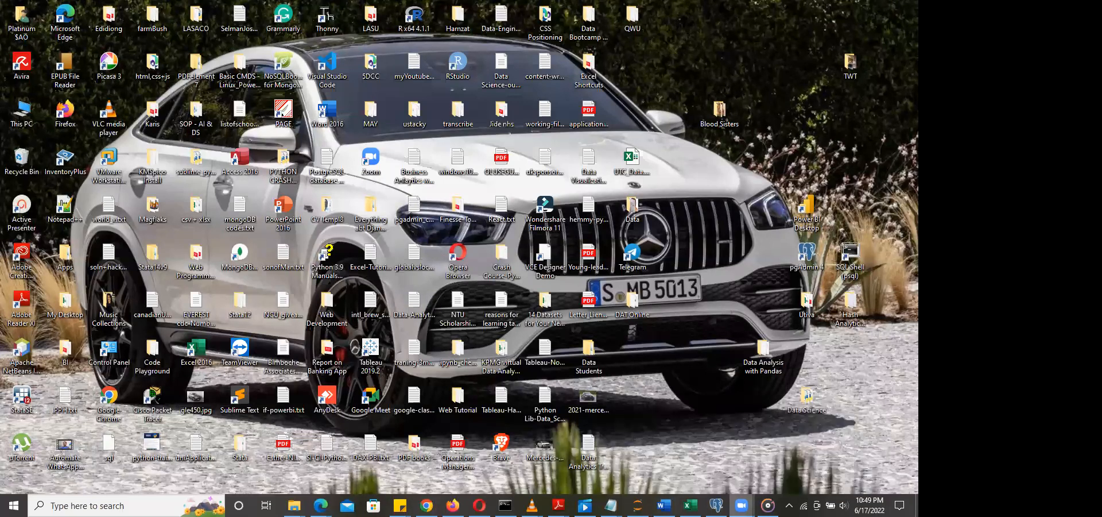
mouse_move(744, 502)
mouse_move(741, 505)
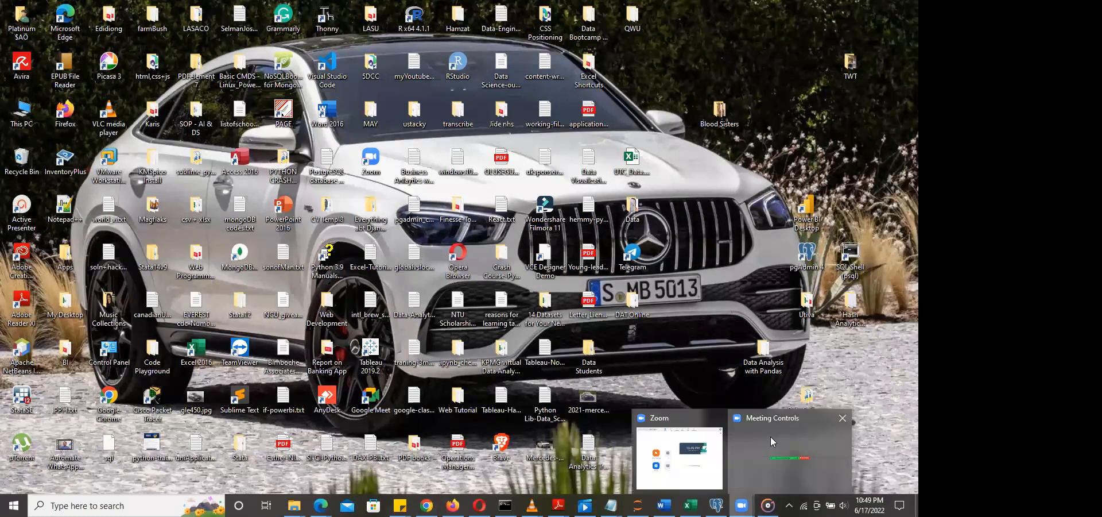
left_click(682, 485)
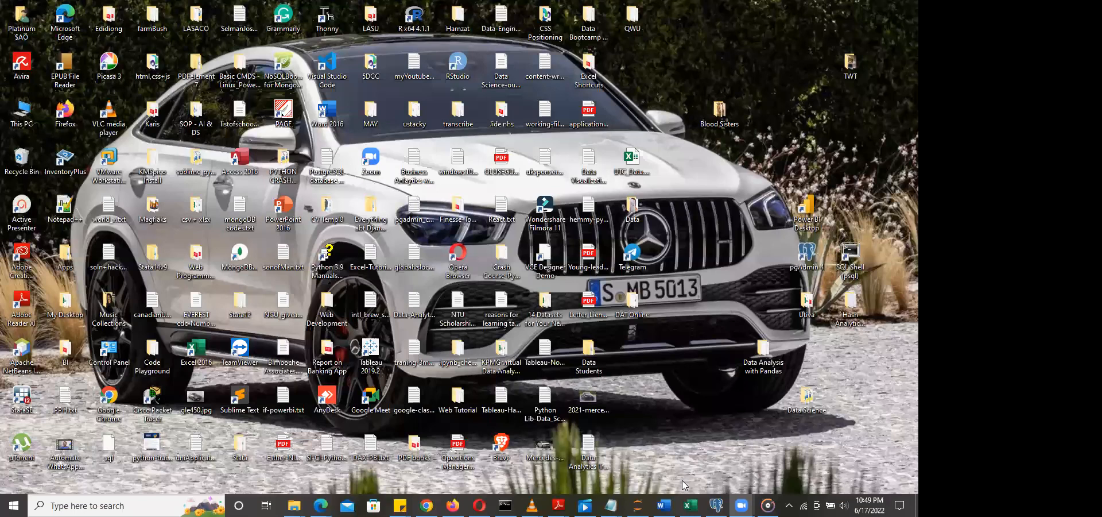
mouse_move(742, 505)
left_click(768, 454)
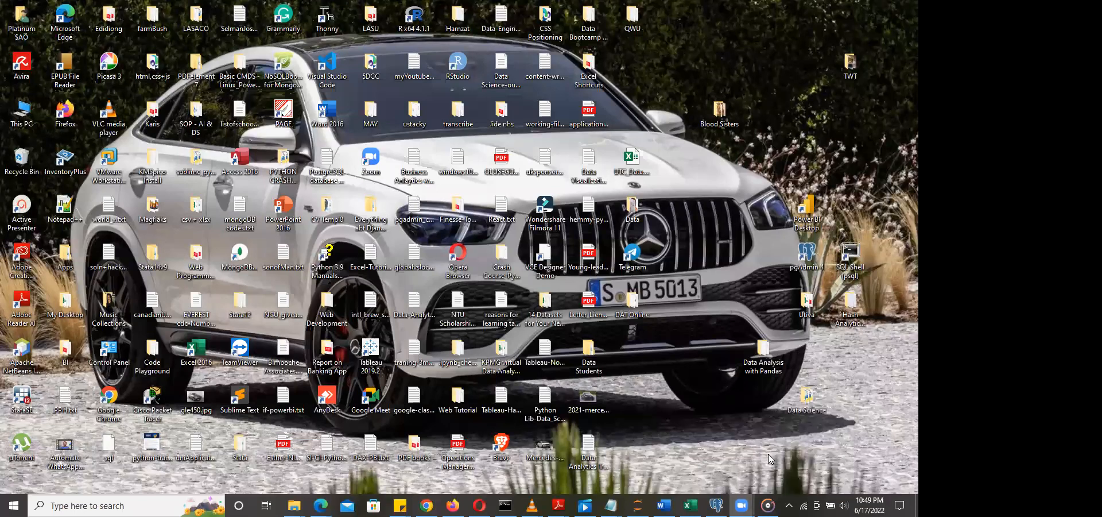